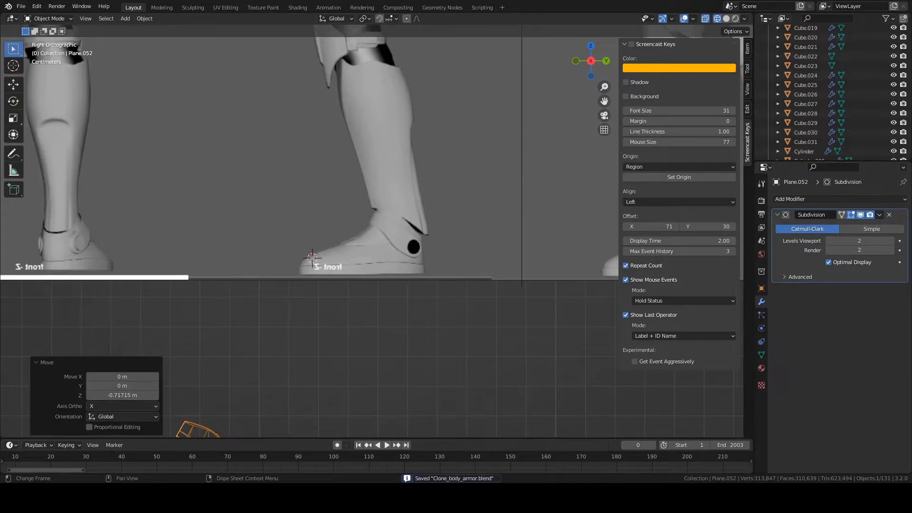
- Compare the boot references in the front, side and back views, and save the file
{"action": "key", "text": "KP_1"}
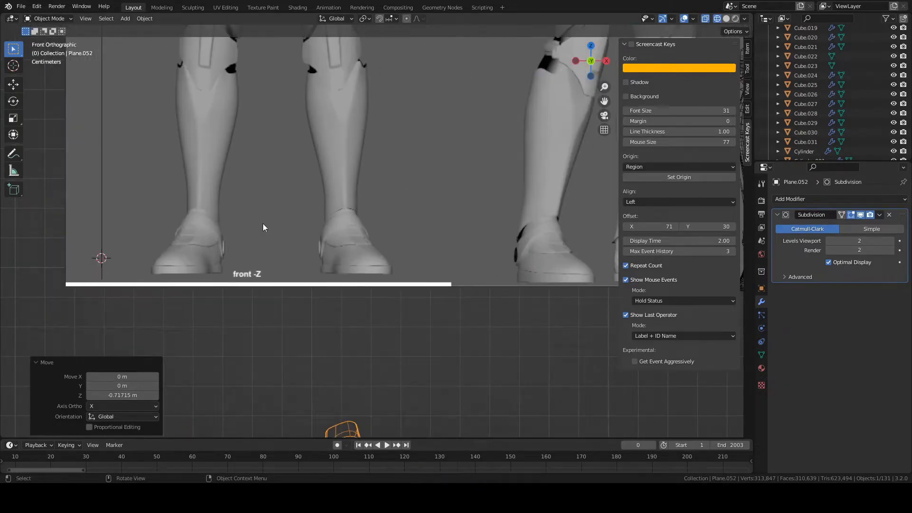
{"action": "key", "text": "KP_3"}
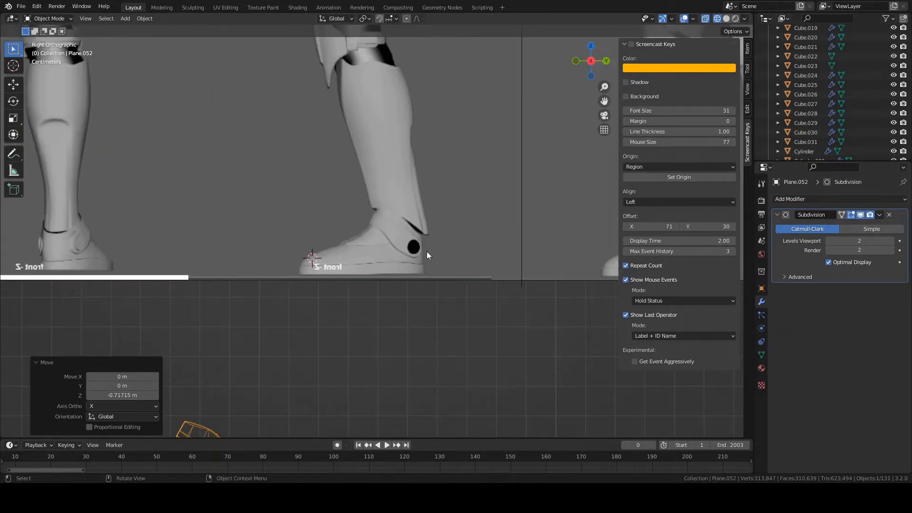
{"action": "key", "text": "ctrl+KP_1"}
{"action": "scroll", "coordinate": [221, 236], "scroll_direction": "down", "scroll_amount": 2}
{"action": "middle_click_drag", "start_coordinate": [222, 236], "coordinate": [506, 269], "text": "shift"}
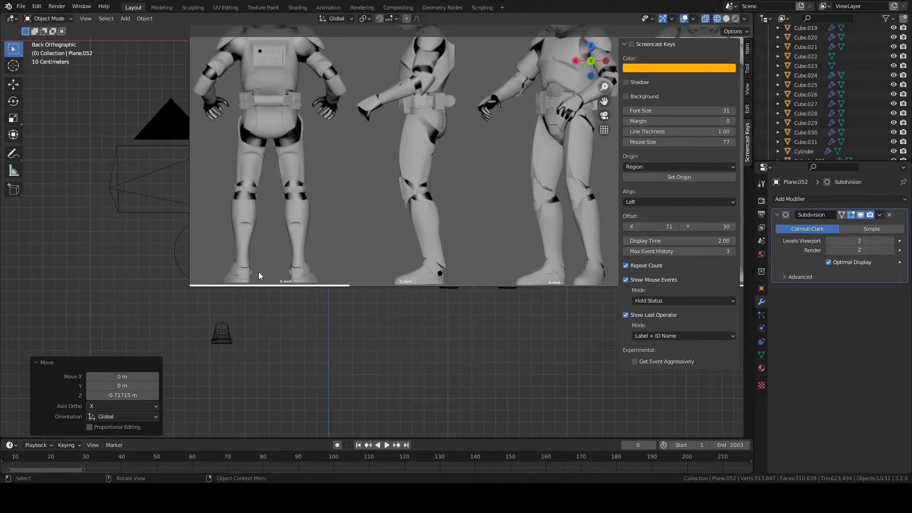
{"action": "scroll", "coordinate": [293, 278], "scroll_direction": "up", "scroll_amount": 3}
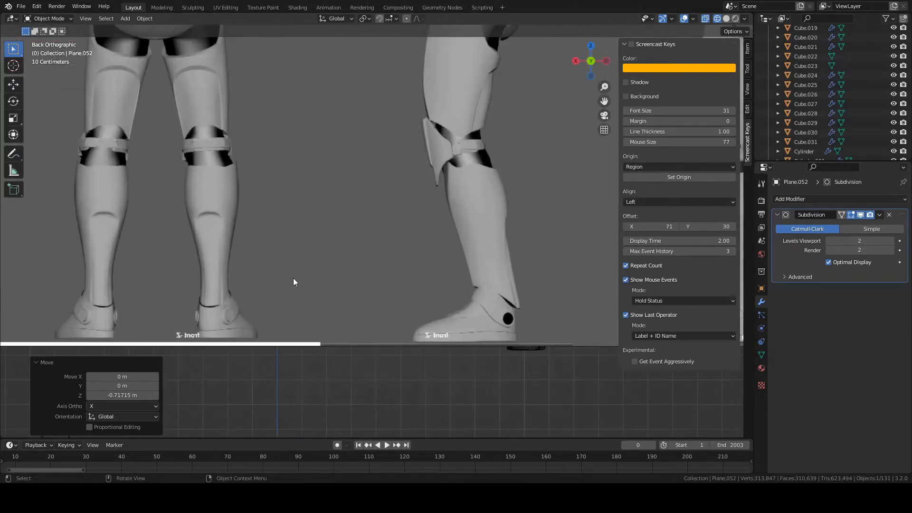
{"action": "key", "text": "KP_1"}
{"action": "scroll", "coordinate": [324, 274], "scroll_direction": "down", "scroll_amount": 3}
{"action": "scroll", "coordinate": [354, 278], "scroll_direction": "up", "scroll_amount": 1}
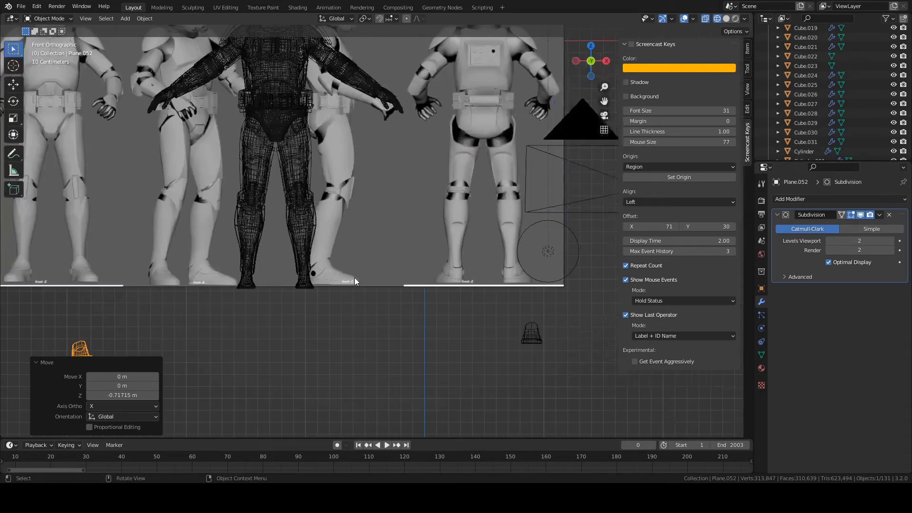
{"action": "scroll", "coordinate": [418, 247], "scroll_direction": "up", "scroll_amount": 2}
{"action": "scroll", "coordinate": [180, 257], "scroll_direction": "down", "scroll_amount": 2}
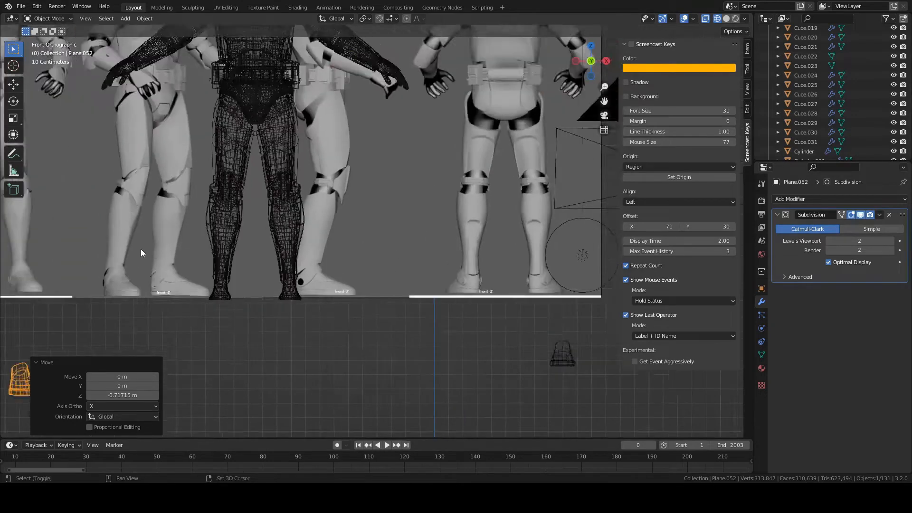
{"action": "middle_click_drag", "start_coordinate": [143, 253], "coordinate": [414, 233], "text": "shift"}
{"action": "scroll", "coordinate": [385, 261], "scroll_direction": "up", "scroll_amount": 3}
{"action": "scroll", "coordinate": [404, 266], "scroll_direction": "up", "scroll_amount": 2}
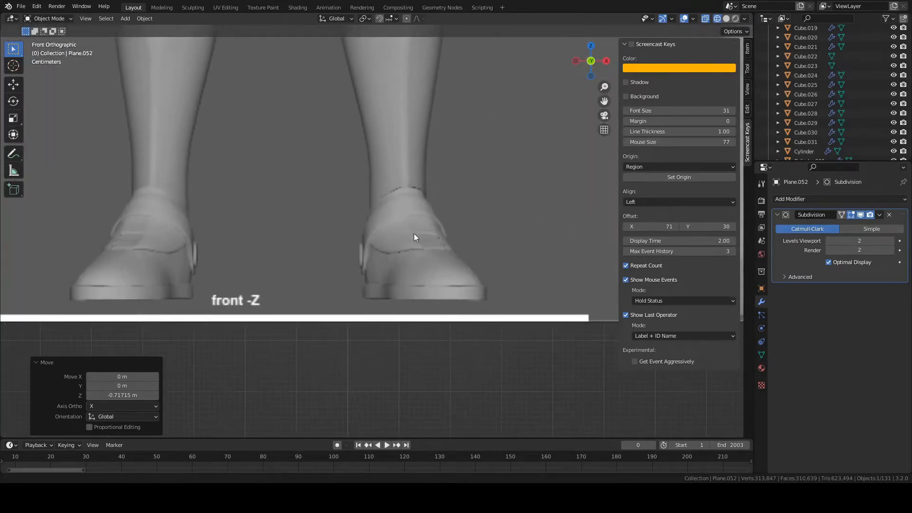
{"action": "key", "text": "ctrl+s"}
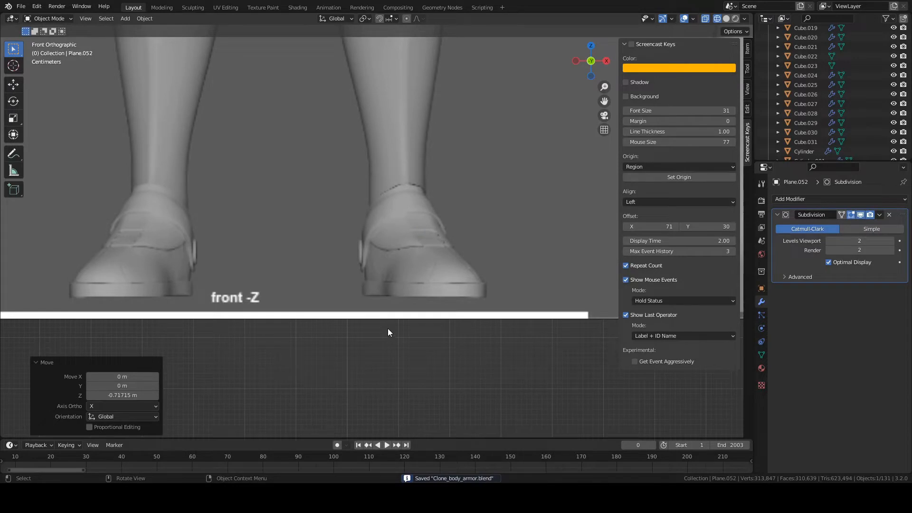
- Examine the front-view boot reference closely and compare it with the side view
{"action": "scroll", "coordinate": [389, 324], "scroll_direction": "down", "scroll_amount": 2}
{"action": "scroll", "coordinate": [409, 295], "scroll_direction": "up", "scroll_amount": 4}
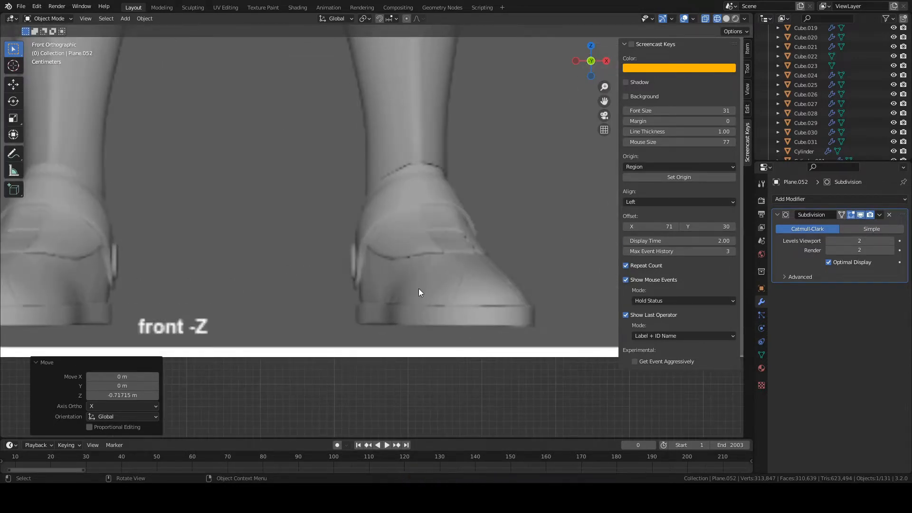
{"action": "middle_click_drag", "start_coordinate": [426, 287], "coordinate": [394, 295], "text": "shift"}
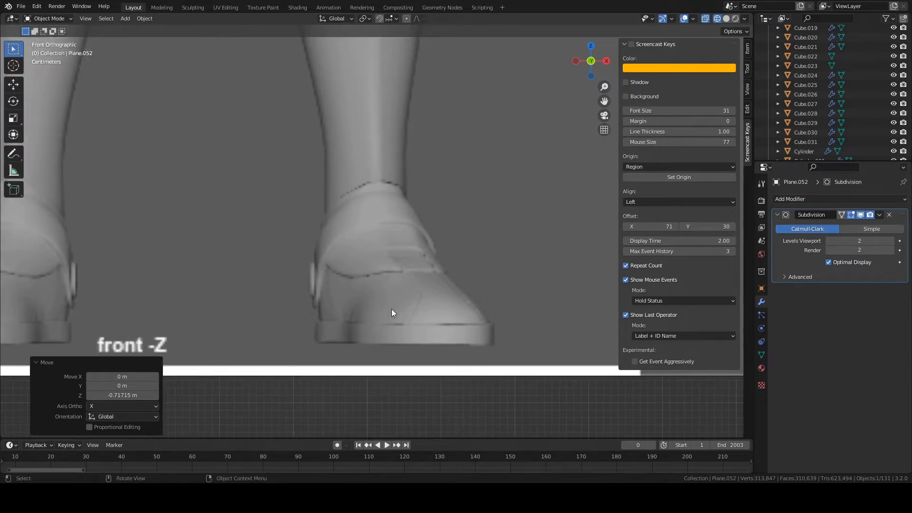
{"action": "scroll", "coordinate": [390, 298], "scroll_direction": "down", "scroll_amount": 1}
{"action": "key", "text": "KP_3"}
{"action": "scroll", "coordinate": [389, 297], "scroll_direction": "down", "scroll_amount": 1}
{"action": "key", "text": "KP_1"}
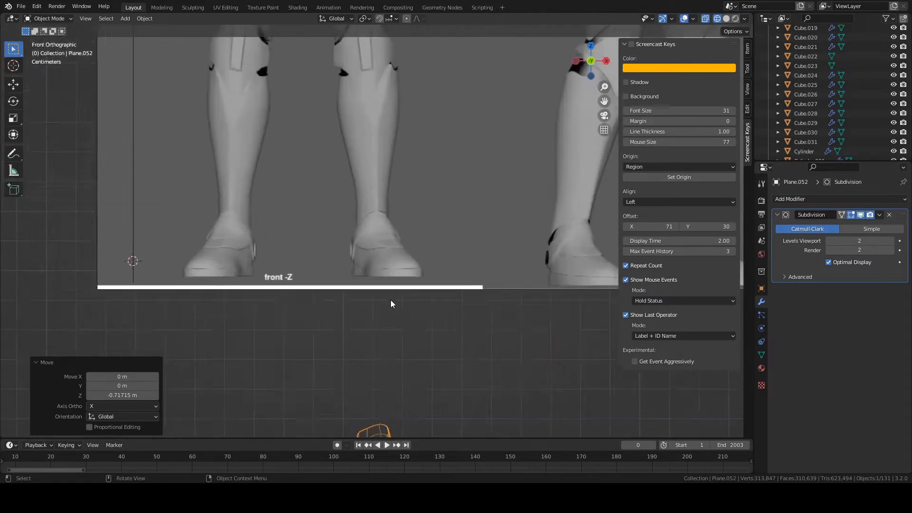
{"action": "scroll", "coordinate": [369, 272], "scroll_direction": "up", "scroll_amount": 1}
{"action": "scroll", "coordinate": [392, 273], "scroll_direction": "up", "scroll_amount": 2}
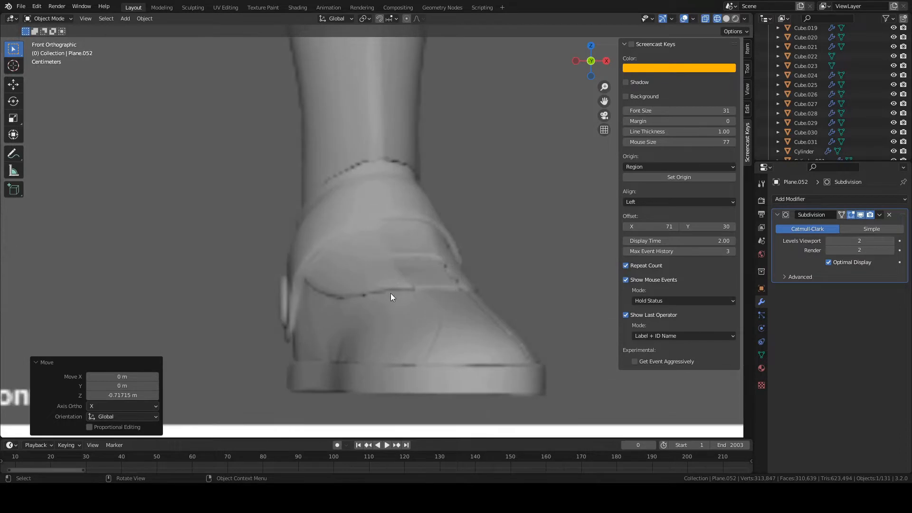
{"action": "scroll", "coordinate": [394, 296], "scroll_direction": "down", "scroll_amount": 1}
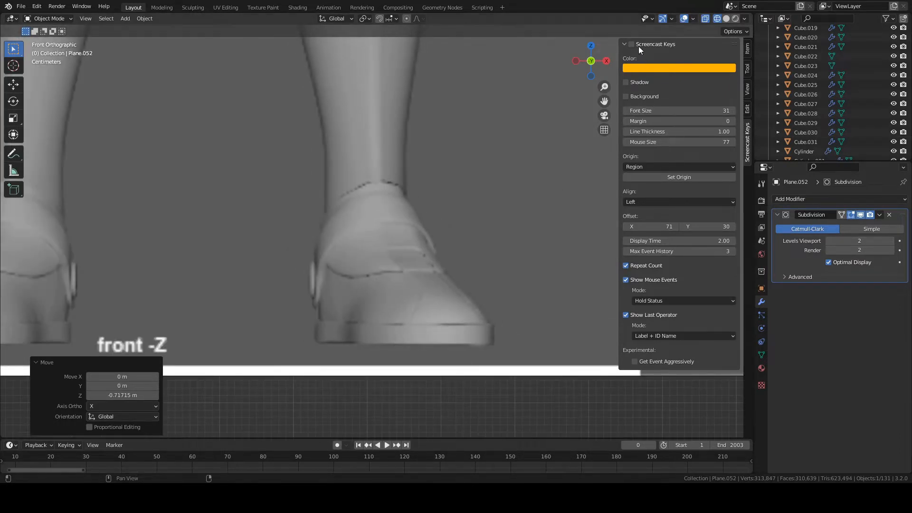
- Place the 3D cursor on the front-view boot reference, over the upper toe area, and save the file
{"action": "key", "text": "shift"}
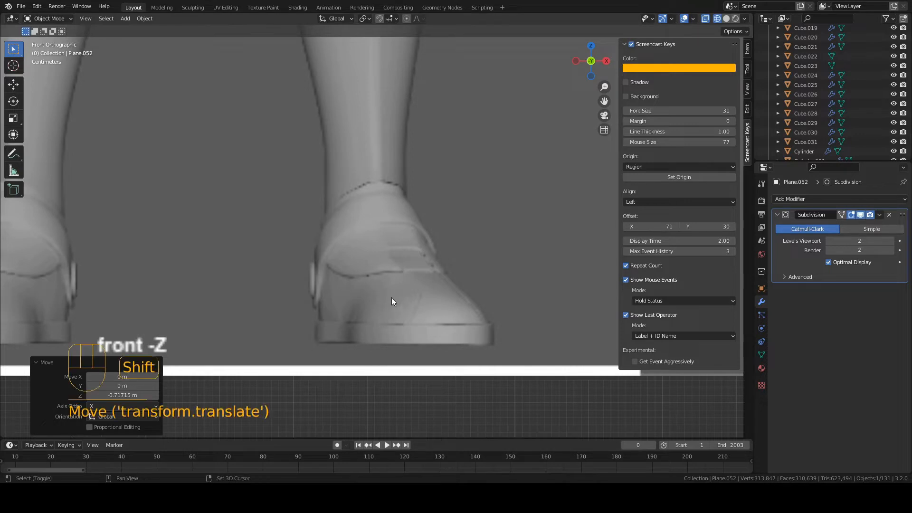
{"action": "right_click", "coordinate": [389, 297], "text": "shift"}
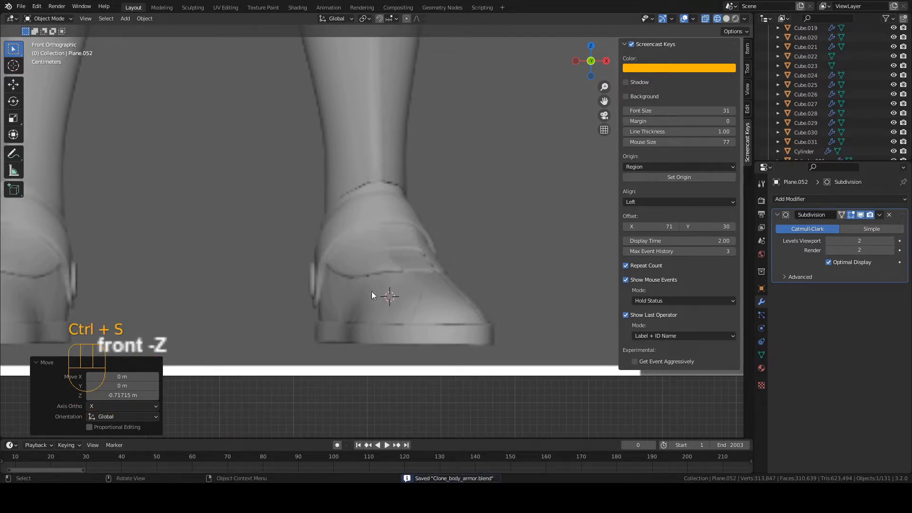
{"action": "key", "text": "shift"}
{"action": "right_click", "coordinate": [392, 294], "text": "shift"}
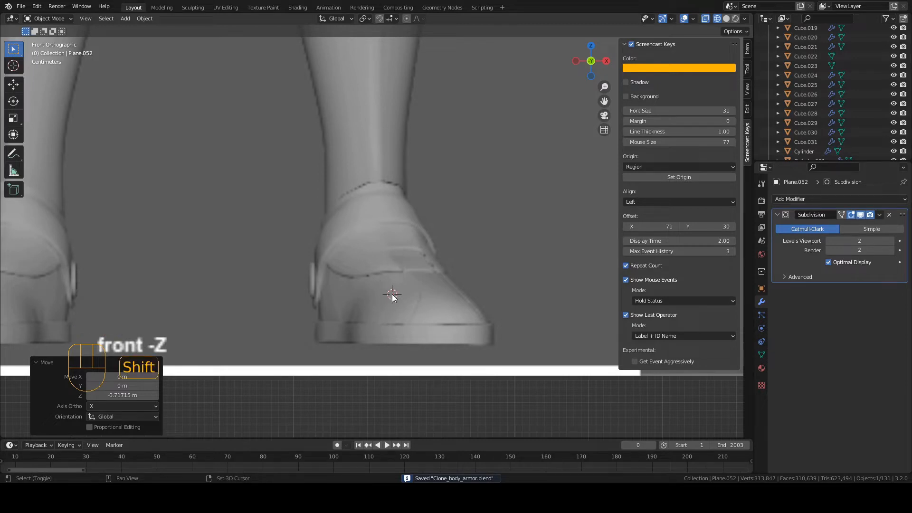
{"action": "key", "text": "KP_1"}
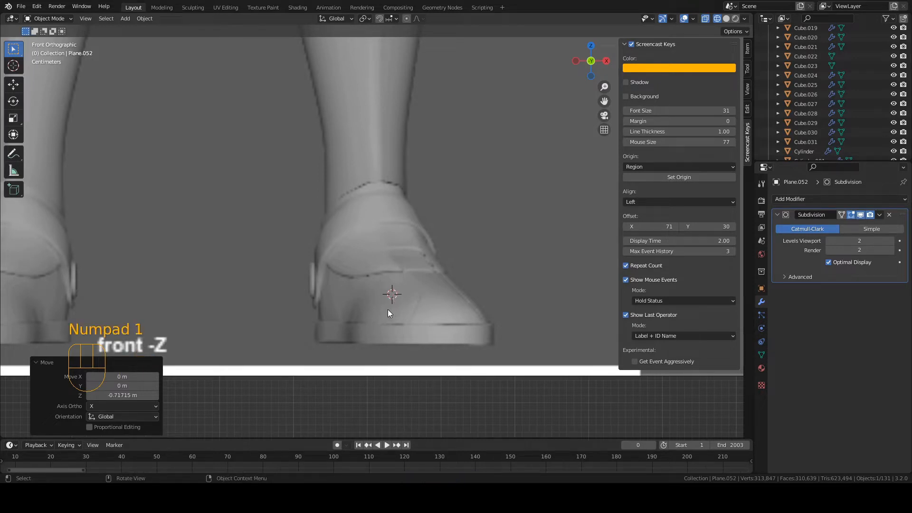
- Add a plane at the 3D cursor and scale it down to fit on the boot, finishing with a factor of about 0.456
{"action": "scroll", "coordinate": [388, 309], "scroll_direction": "up", "scroll_amount": 1}
{"action": "scroll", "coordinate": [387, 309], "scroll_direction": "down", "scroll_amount": 4}
{"action": "key", "text": "shift+a"}
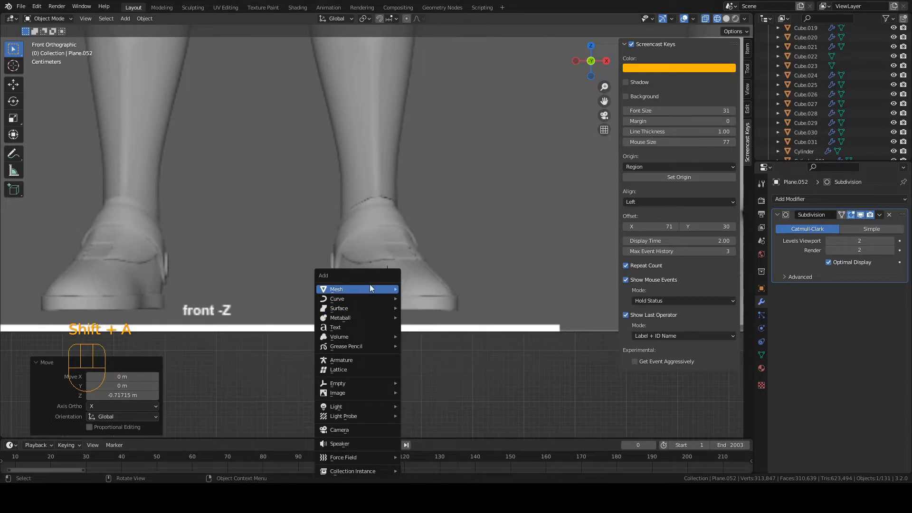
{"action": "mouse_move", "coordinate": [371, 291]}
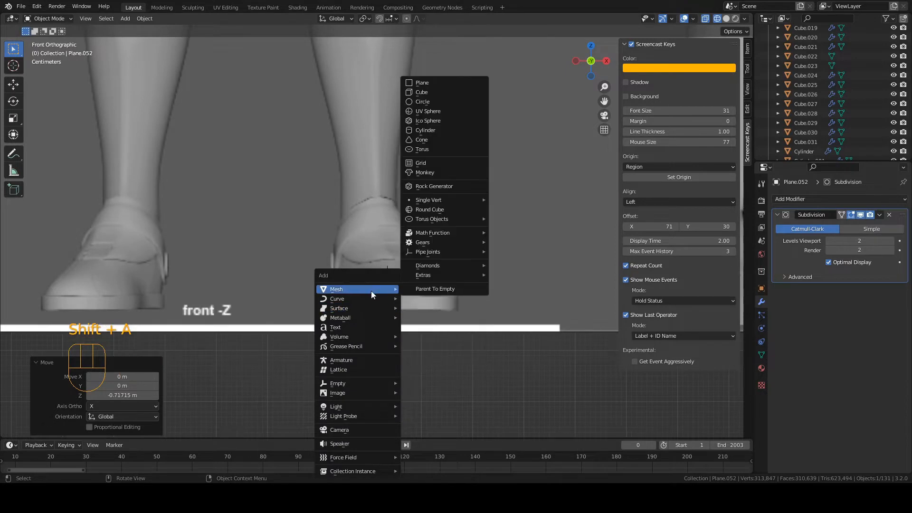
{"action": "left_click", "coordinate": [440, 83]}
{"action": "key", "text": "s"}
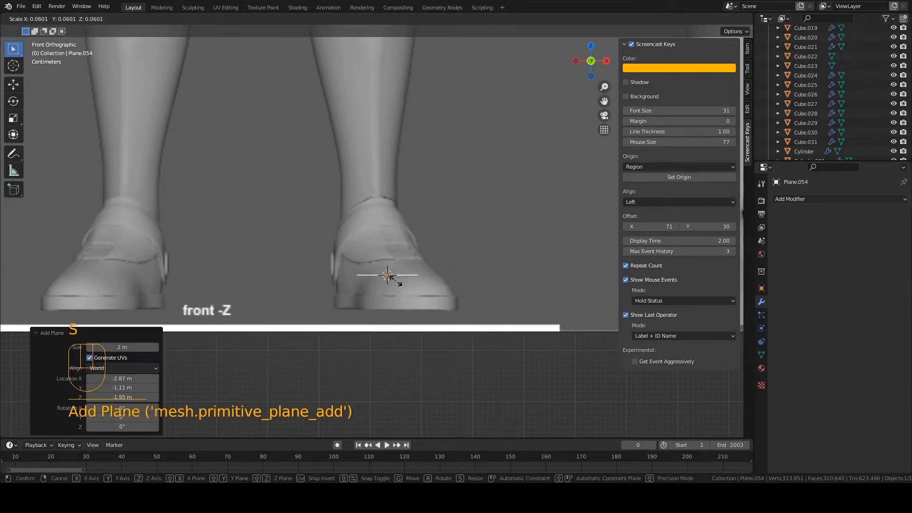
{"action": "key", "text": "s"}
{"action": "left_click", "coordinate": [389, 281]}
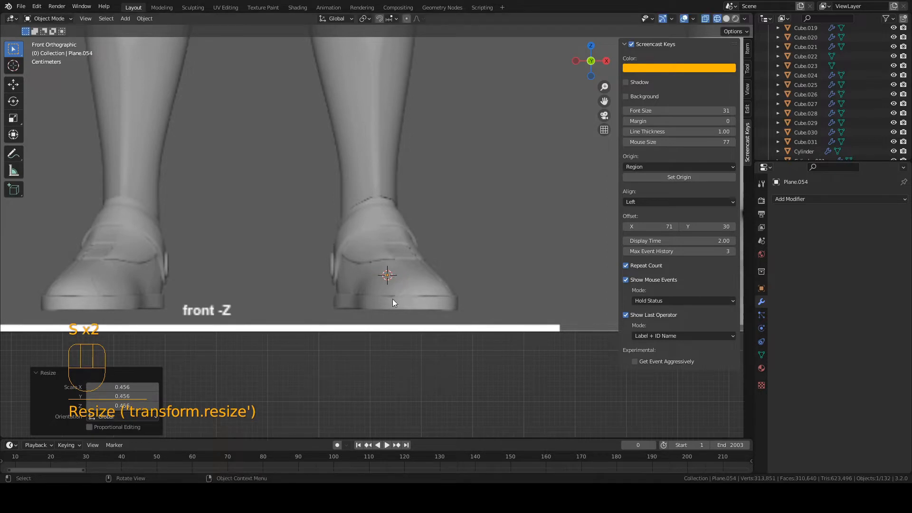
- Move the plane onto the instep seam of the front-view boot and widen it along X by a factor of about 1.24
{"action": "key", "text": "g"}
{"action": "left_click", "coordinate": [411, 283]}
{"action": "scroll", "coordinate": [413, 301], "scroll_direction": "up", "scroll_amount": 3}
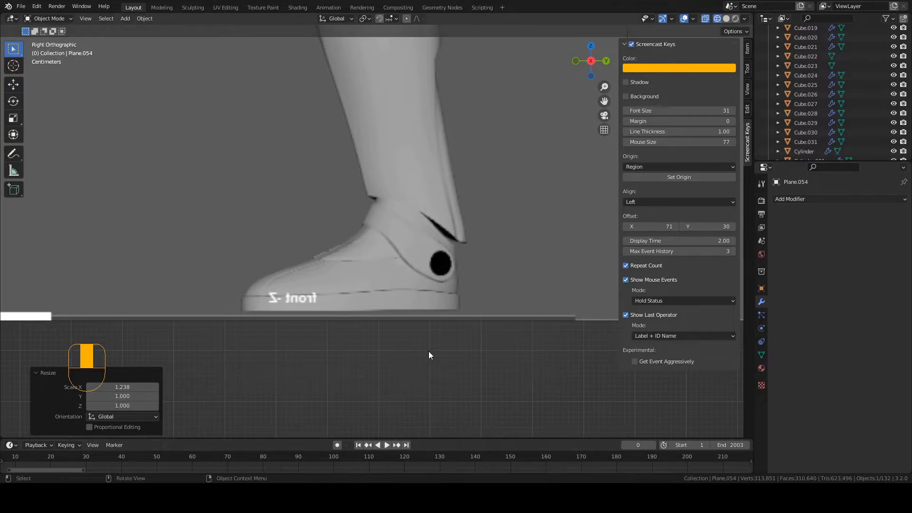
- Shift the plane along Y by about -0.66 m, adjust it by about 0.04 m to the side-view instep seam, and save the file
{"action": "scroll", "coordinate": [429, 356], "scroll_direction": "down", "scroll_amount": 6}
{"action": "key", "text": "g"}
{"action": "middle_click", "coordinate": [430, 317]}
{"action": "left_click", "coordinate": [369, 315]}
{"action": "scroll", "coordinate": [369, 314], "scroll_direction": "up", "scroll_amount": 7}
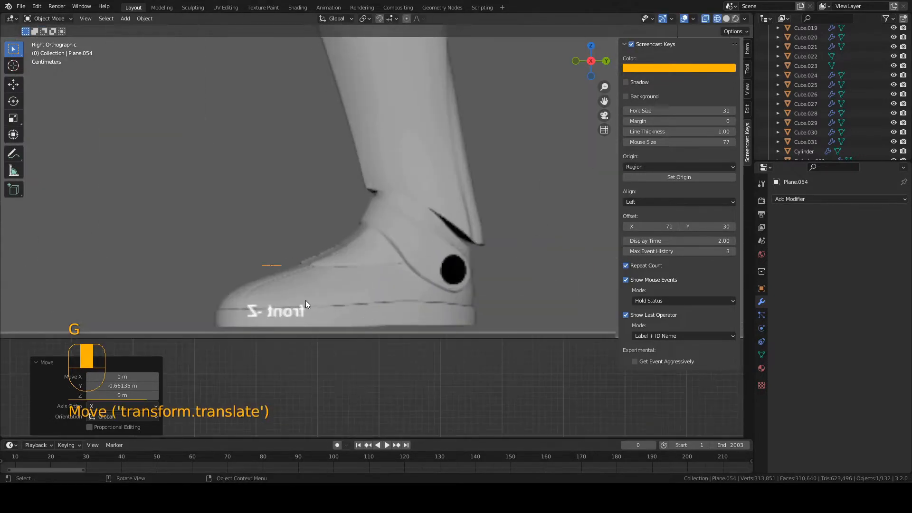
{"action": "scroll", "coordinate": [306, 300], "scroll_direction": "up", "scroll_amount": 2}
{"action": "key", "text": "g"}
{"action": "key", "text": "y"}
{"action": "left_click", "coordinate": [334, 304]}
{"action": "key", "text": "ctrl+s"}
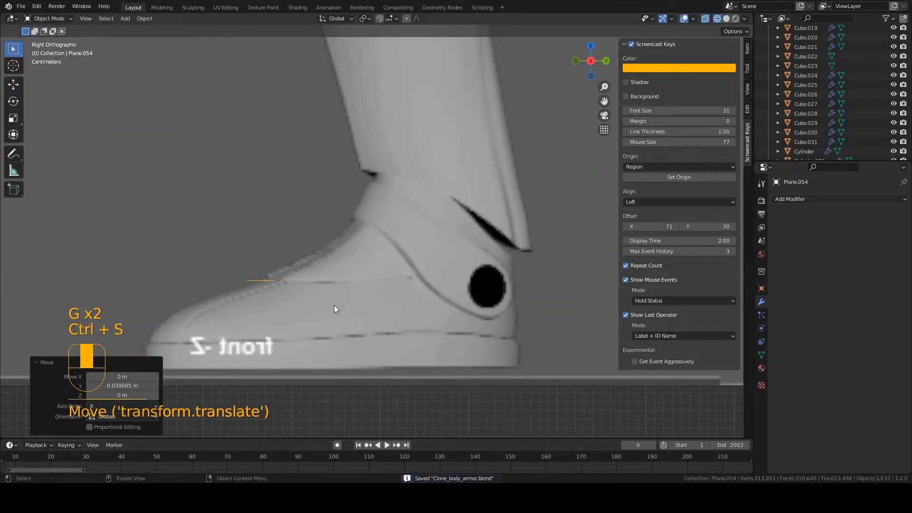
- Focus the view on the plane, save the file and display the scene in solid shading
{"action": "mouse_move", "coordinate": [295, 289]}
{"action": "middle_mouse_down"}
{"action": "mouse_move", "coordinate": [286, 288]}
{"action": "mouse_move", "coordinate": [308, 300]}
{"action": "mouse_move", "coordinate": [389, 289]}
{"action": "mouse_move", "coordinate": [363, 266]}
{"action": "mouse_move", "coordinate": [421, 277]}
{"action": "mouse_move", "coordinate": [460, 342]}
{"action": "mouse_move", "coordinate": [394, 266]}
{"action": "mouse_move", "coordinate": [475, 267]}
{"action": "mouse_move", "coordinate": [399, 276]}
{"action": "mouse_move", "coordinate": [403, 265]}
{"action": "mouse_move", "coordinate": [405, 274]}
{"action": "middle_mouse_up"}
{"action": "key", "text": "KP_Decimal"}
{"action": "key", "text": "ctrl+s"}
{"action": "key", "text": "z"}
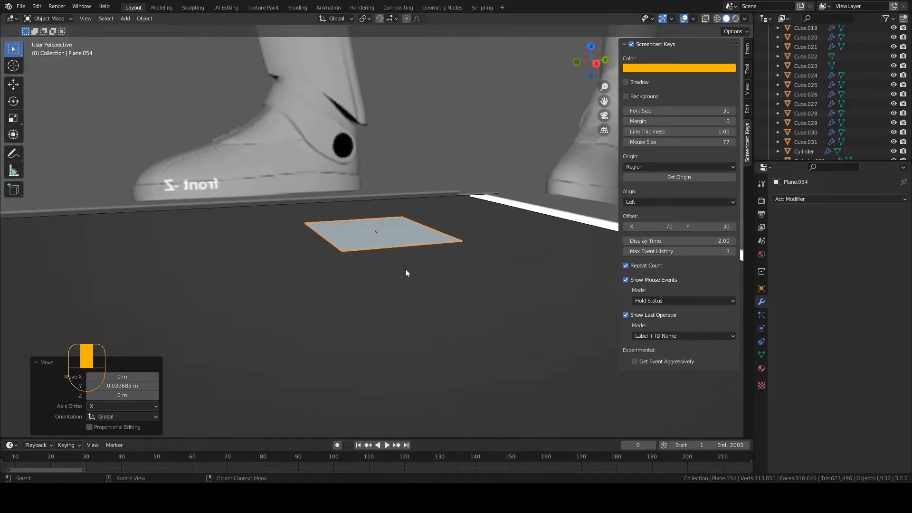
{"action": "key", "text": "KP_1"}
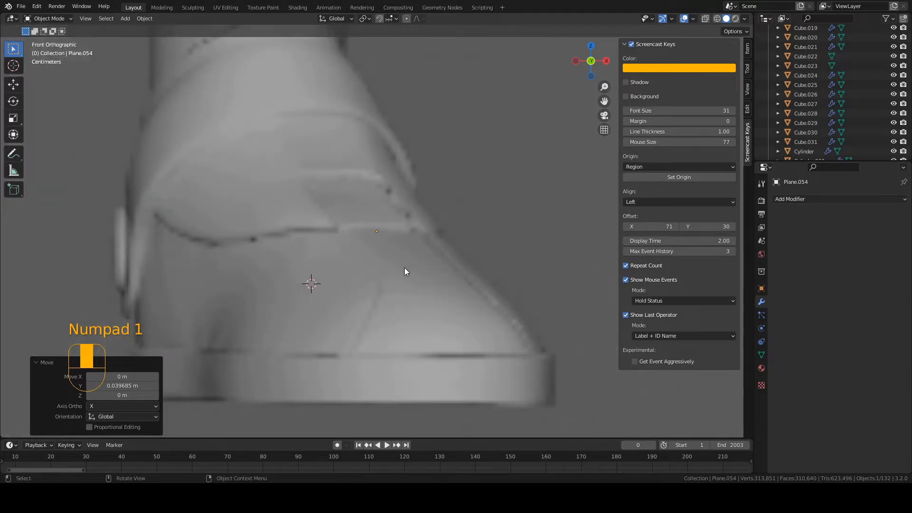
{"action": "key", "text": "z"}
{"action": "left_click", "coordinate": [469, 273]}
{"action": "mouse_move", "coordinate": [469, 272]}
{"action": "middle_mouse_down"}
{"action": "mouse_move", "coordinate": [409, 287]}
{"action": "mouse_move", "coordinate": [360, 261]}
{"action": "middle_mouse_up"}
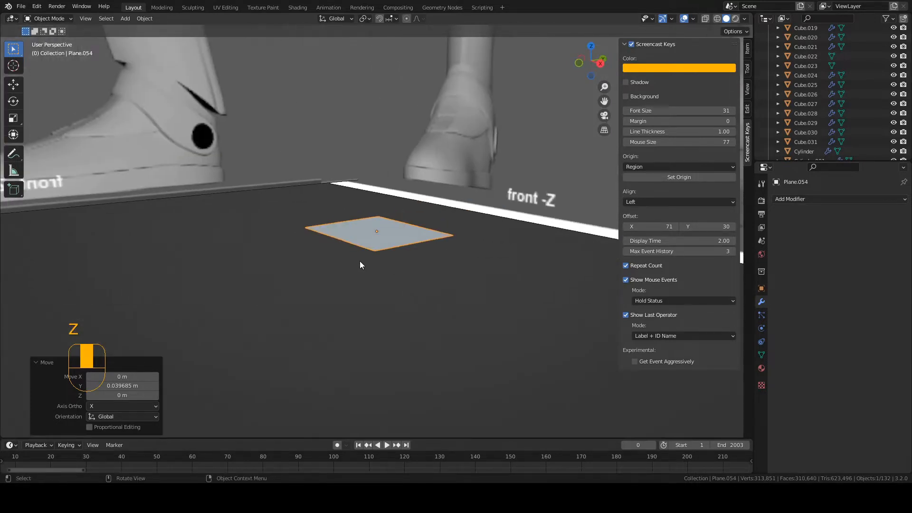
- In Edit Mode, move the plane's front edge about -0.068 m in Y and -0.029 m in Z to follow the side-view toe slope
{"action": "left_click", "coordinate": [48, 18]}
{"action": "left_click", "coordinate": [56, 33]}
{"action": "key", "text": "Tab"}
{"action": "key", "text": "2"}
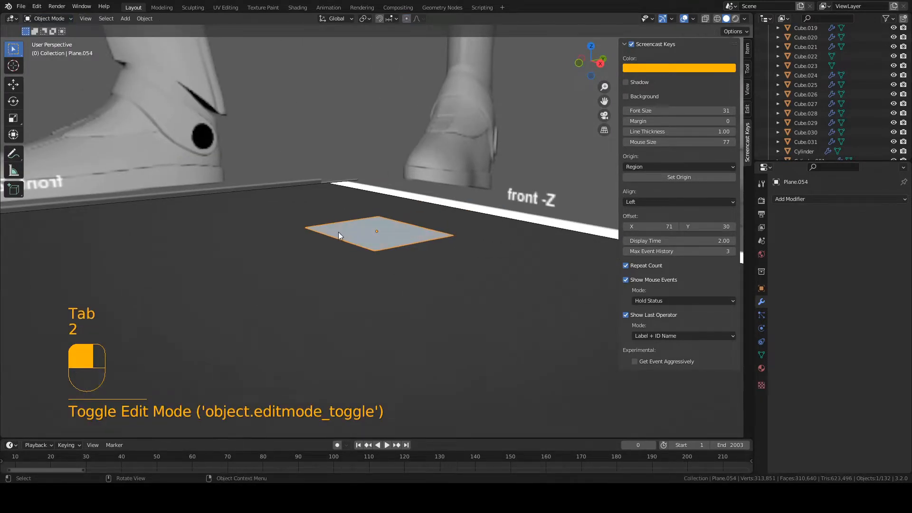
{"action": "key", "text": "Tab"}
{"action": "key", "text": "2"}
{"action": "left_click", "coordinate": [340, 240]}
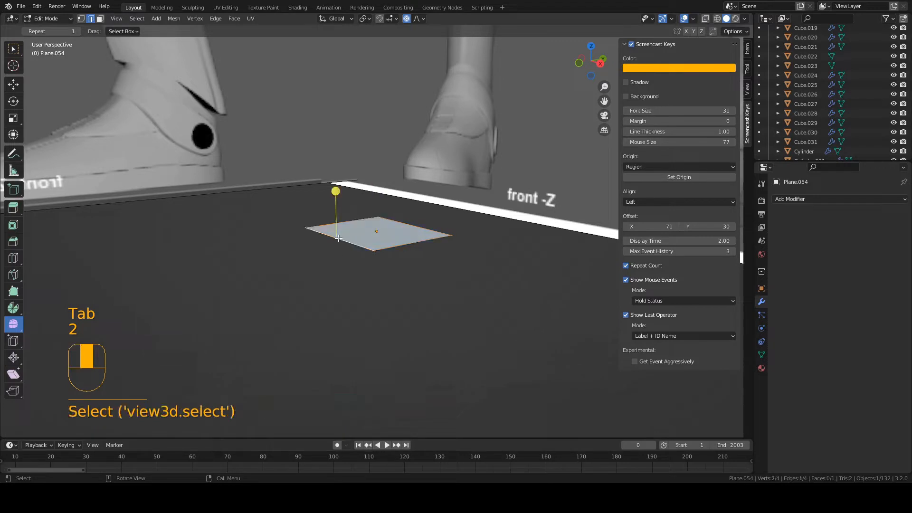
{"action": "key", "text": "KP_3"}
{"action": "scroll", "coordinate": [335, 234], "scroll_direction": "down", "scroll_amount": 3}
{"action": "key", "text": "g"}
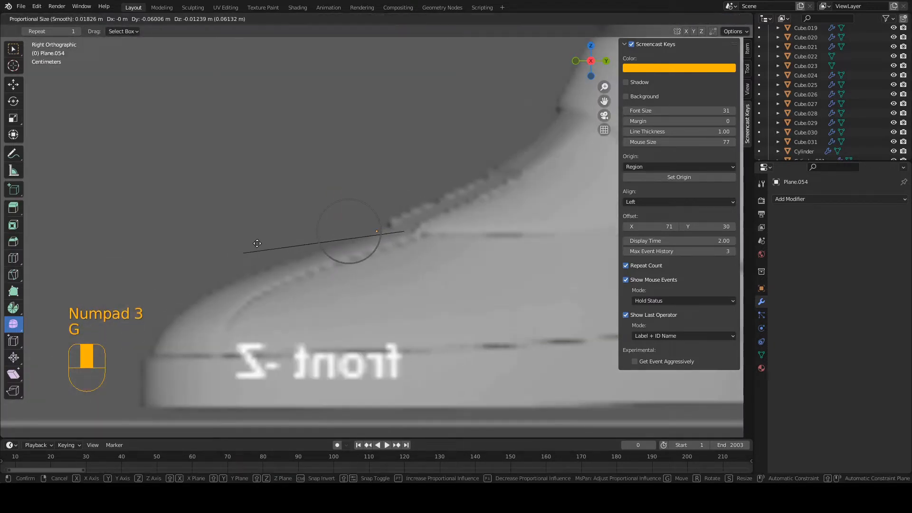
{"action": "left_click", "coordinate": [245, 271]}
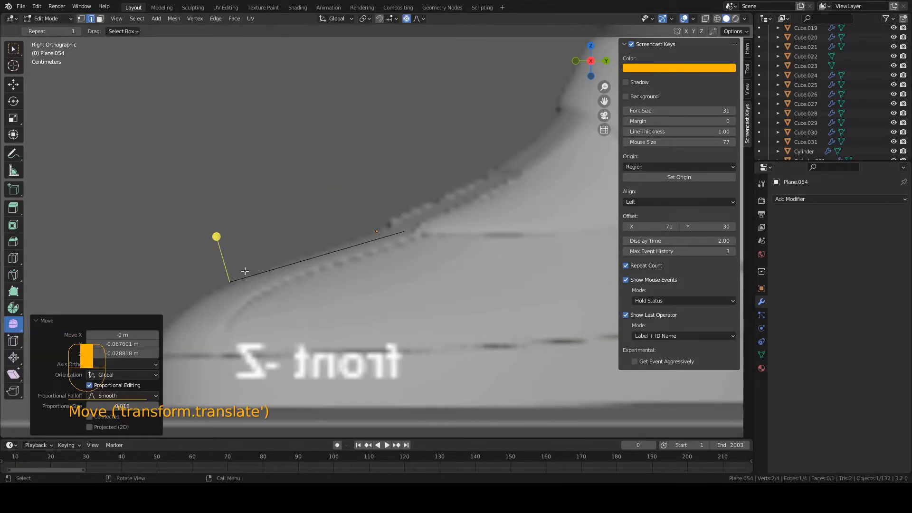
- Turn off proportional editing and shift the plane's upper inner corner vertex slightly onto the boot seam in front view
{"action": "key", "text": "o"}
{"action": "middle_click_drag", "start_coordinate": [225, 294], "coordinate": [351, 244]}
{"action": "key", "text": "1"}
{"action": "left_click", "coordinate": [358, 243]}
{"action": "key", "text": "KP_1"}
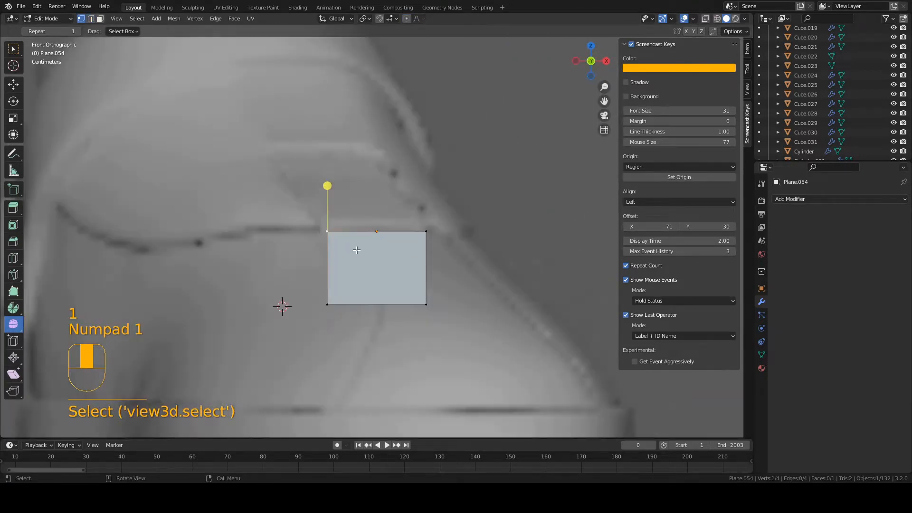
{"action": "key", "text": "g"}
{"action": "left_click", "coordinate": [321, 230]}
- Save the file and move the plane's two lower vertices outward in front view to follow the boot's sloping toe panel
{"action": "left_click", "coordinate": [325, 295]}
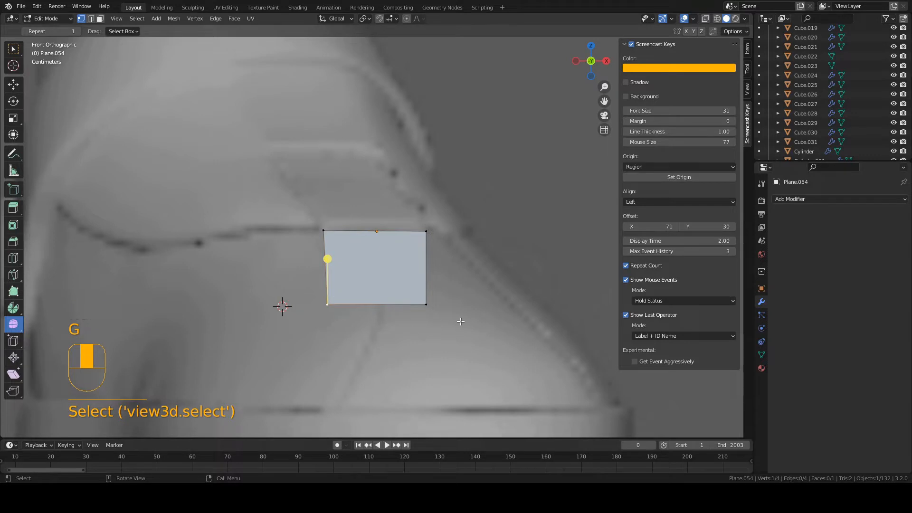
{"action": "key", "text": "ctrl+s"}
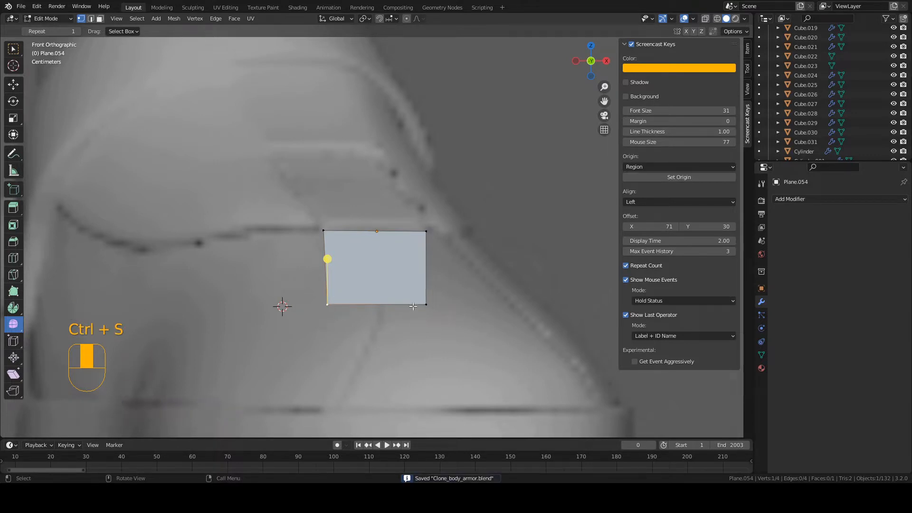
{"action": "left_click", "coordinate": [427, 304]}
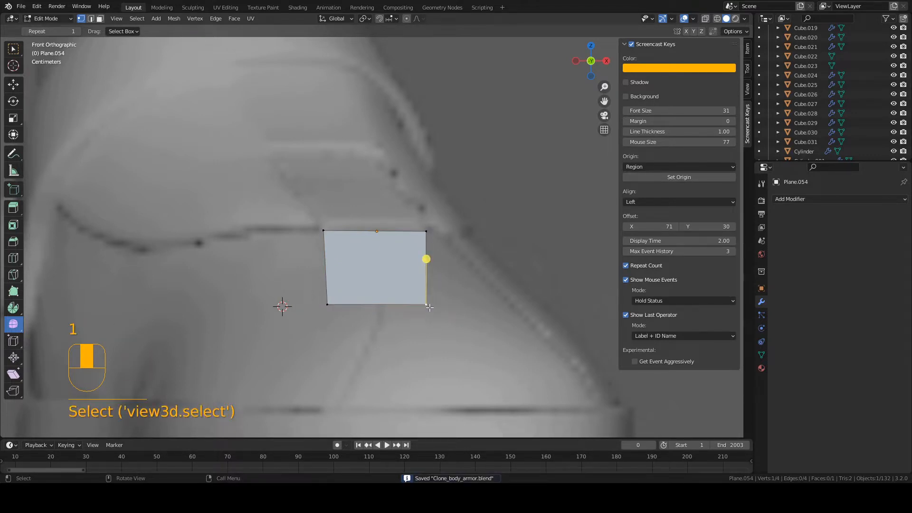
{"action": "key", "text": "g"}
{"action": "left_click", "coordinate": [540, 324]}
{"action": "key", "text": "g"}
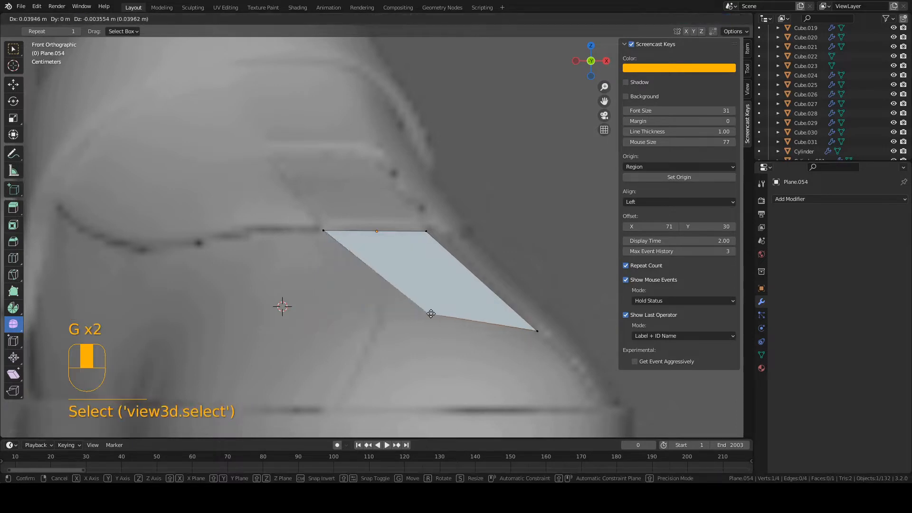
{"action": "left_click", "coordinate": [384, 305]}
{"action": "left_click", "coordinate": [506, 329]}
{"action": "key", "text": "g"}
{"action": "left_click", "coordinate": [479, 301]}
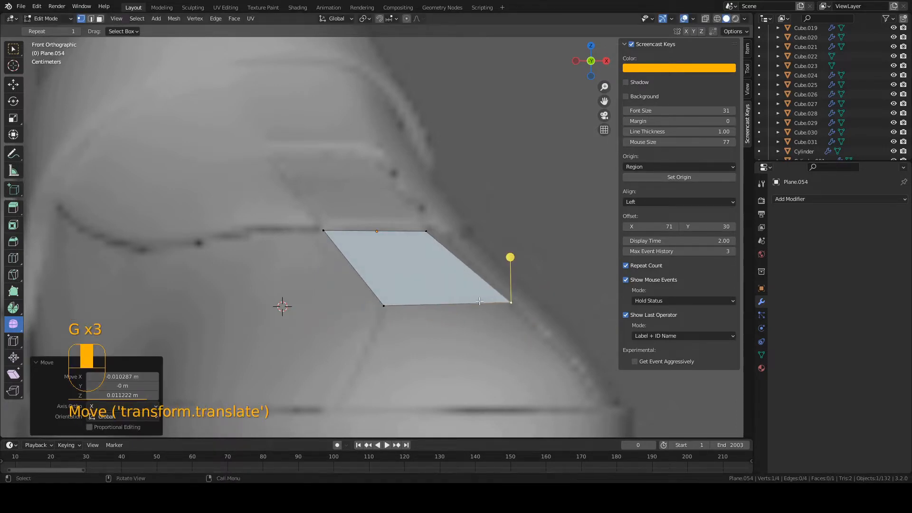
- Shift the plane's upper outer vertex about 0.004 m in X toward the boot's outer outline and save the file
{"action": "left_click", "coordinate": [446, 244]}
{"action": "key", "text": "g"}
{"action": "left_click", "coordinate": [454, 257]}
{"action": "key", "text": "ctrl+s"}
- In side view, separate the plane's two upper vertices and place them at the ends of the instep seam
{"action": "key", "text": "KP_3"}
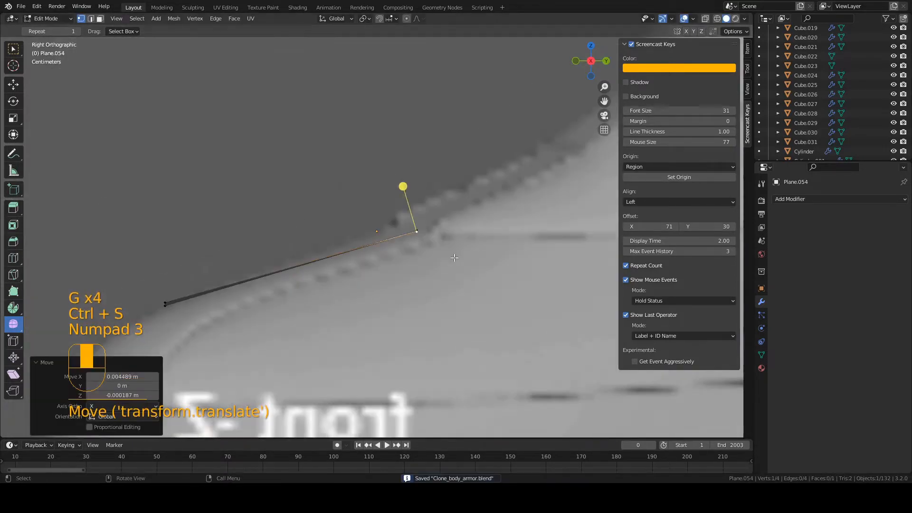
{"action": "left_click", "coordinate": [416, 228]}
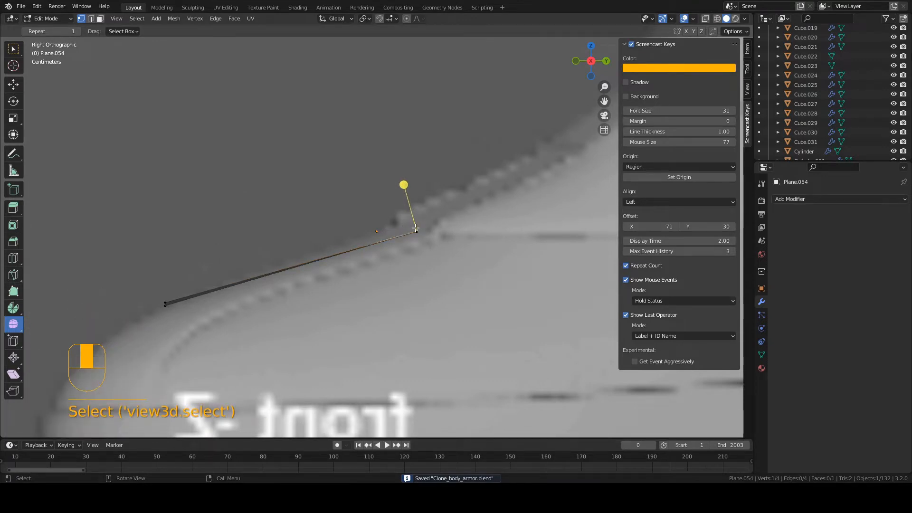
{"action": "middle_click_drag", "start_coordinate": [418, 229], "coordinate": [421, 232]}
{"action": "key", "text": "KP_3"}
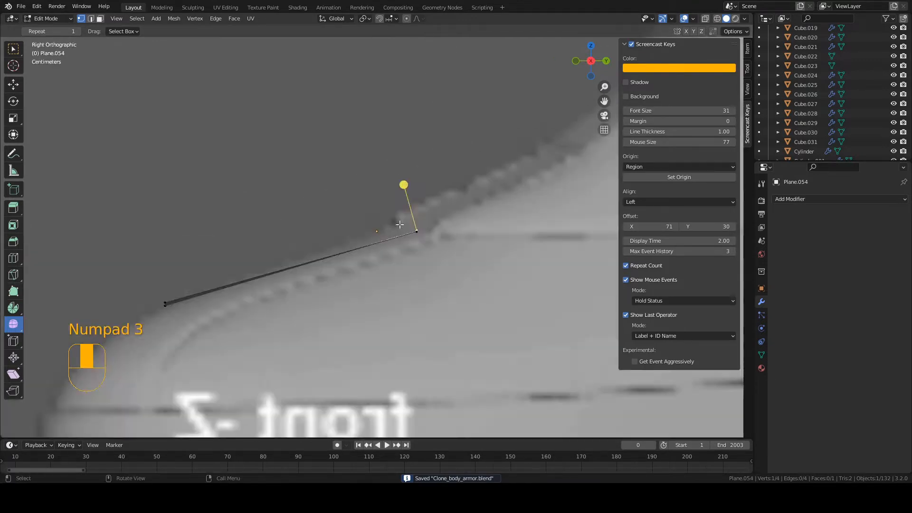
{"action": "key", "text": "g"}
{"action": "left_click", "coordinate": [433, 242]}
{"action": "key", "text": "g"}
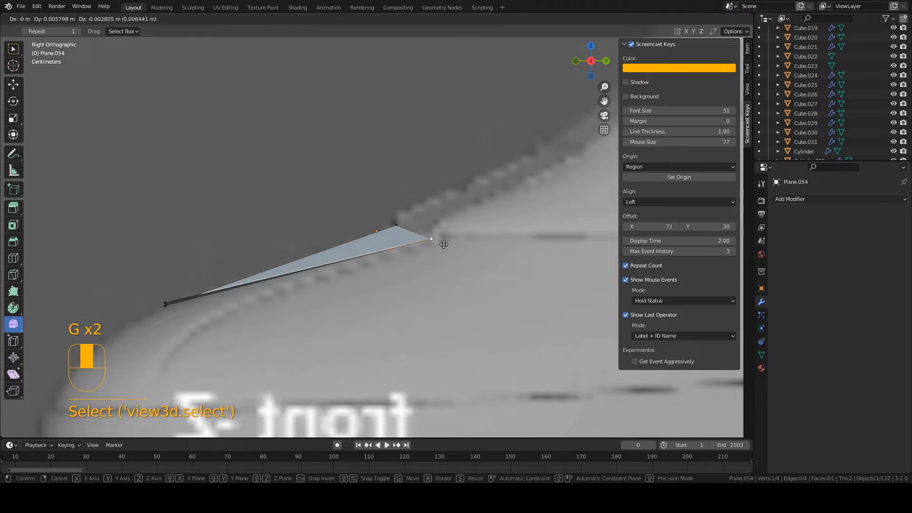
{"action": "left_click", "coordinate": [449, 246]}
- Spread the plane's two lower vertices in side view so its front end follows the toe slope and panel seam
{"action": "left_click", "coordinate": [166, 304]}
{"action": "key", "text": "g"}
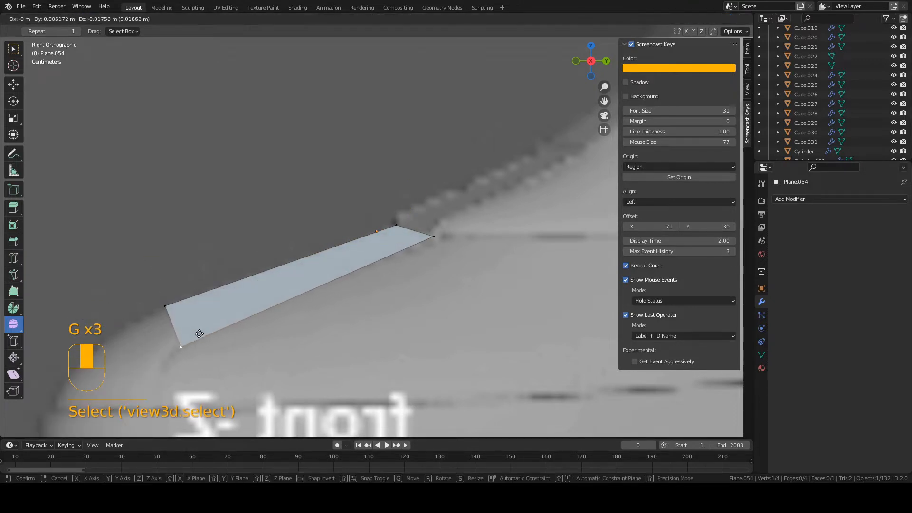
{"action": "left_click", "coordinate": [200, 337]}
{"action": "middle_click_drag", "start_coordinate": [200, 336], "coordinate": [245, 302], "text": "shift"}
{"action": "left_click", "coordinate": [210, 283]}
{"action": "key", "text": "g"}
{"action": "left_click", "coordinate": [204, 283]}
{"action": "left_click", "coordinate": [227, 312]}
{"action": "key", "text": "g"}
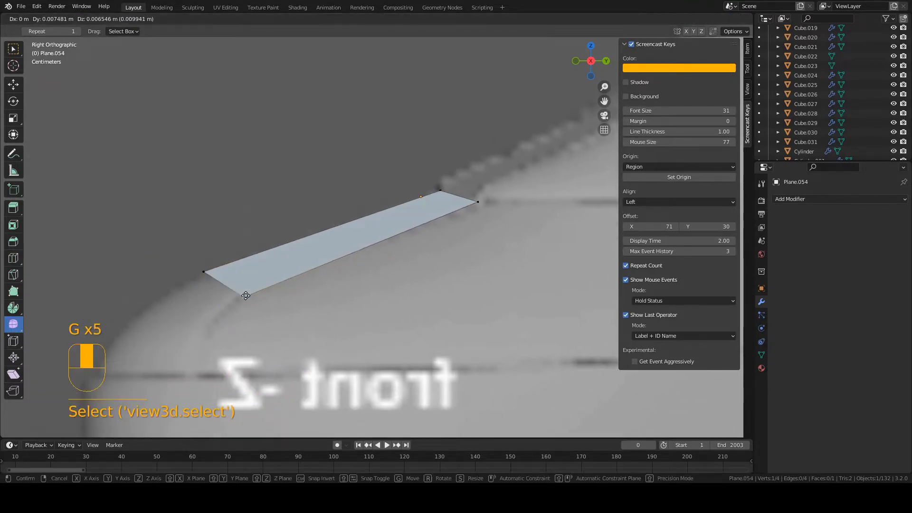
{"action": "left_click", "coordinate": [236, 299]}
- In front view, move the lower outer vertex onto the boot outline, level with the lower inner vertex, and save the file
{"action": "key", "text": "KP_1"}
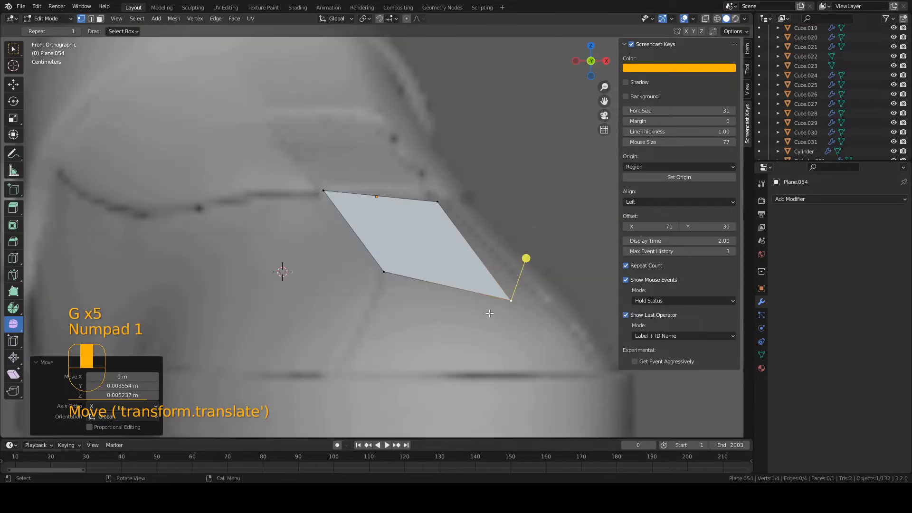
{"action": "key", "text": "g"}
{"action": "middle_click", "coordinate": [504, 308]}
{"action": "left_click", "coordinate": [521, 304]}
{"action": "key", "text": "g"}
{"action": "left_click", "coordinate": [491, 273]}
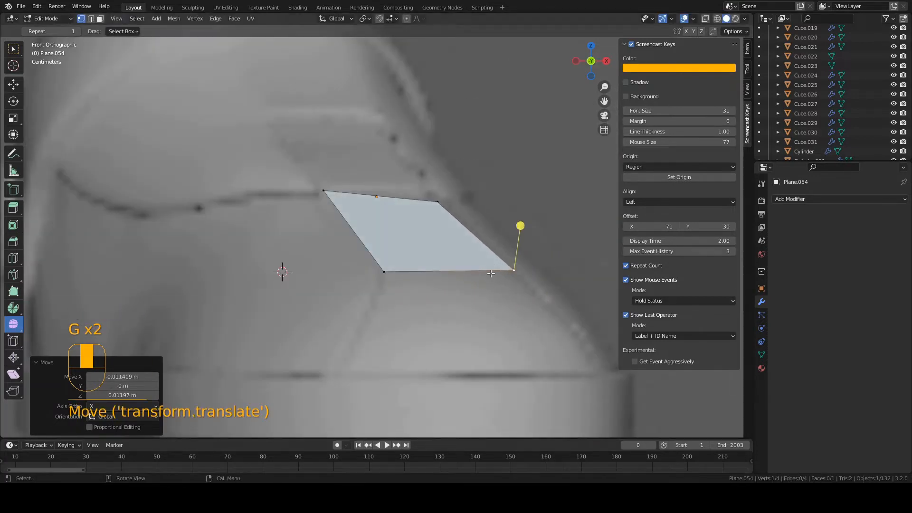
{"action": "key", "text": "ctrl+s"}
- Lower the plane's upper inner vertex slightly in front view and adjust its position against the instep seam in side view
{"action": "left_click_drag", "start_coordinate": [321, 193], "coordinate": [323, 197]}
{"action": "key", "text": "g"}
{"action": "left_click", "coordinate": [324, 194]}
{"action": "key", "text": "g"}
{"action": "left_click", "coordinate": [323, 196]}
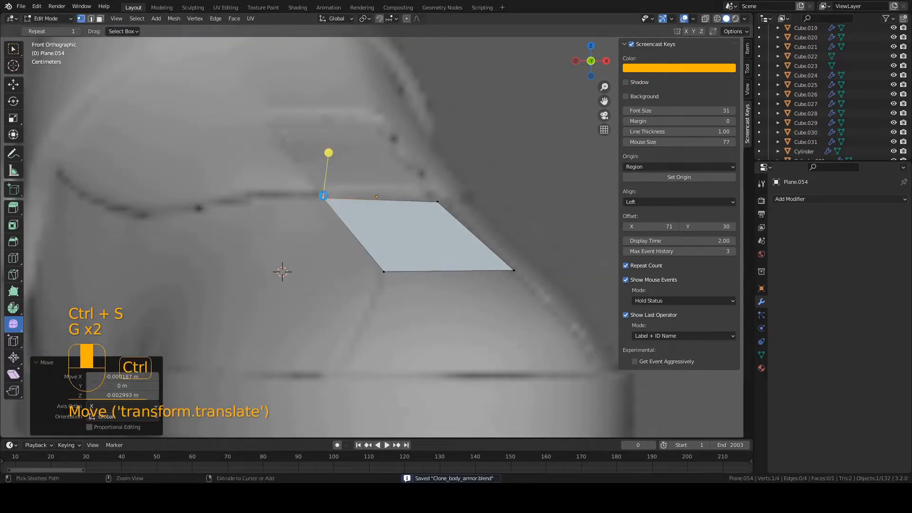
{"action": "key", "text": "KP_3"}
{"action": "key", "text": "g"}
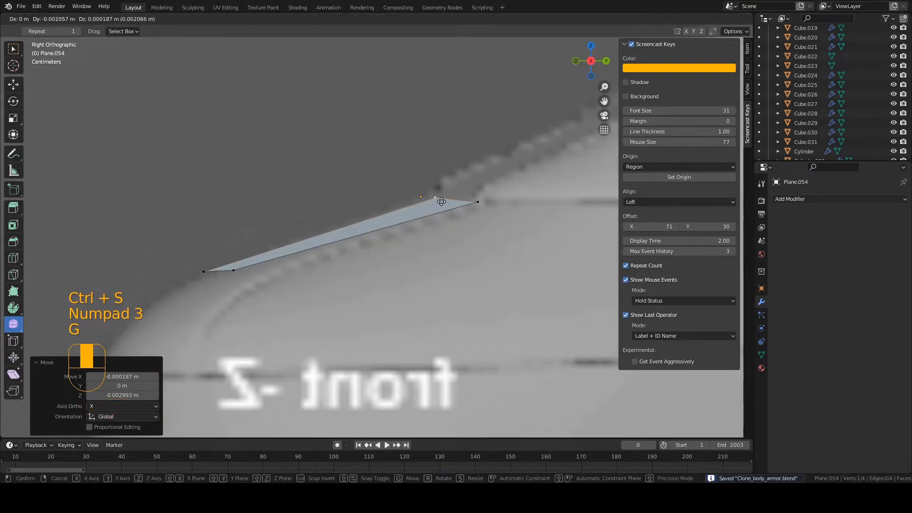
{"action": "left_click", "coordinate": [447, 201]}
- Move the upper outer vertex about -0.0015 m in Y and 0.0006 m in Z in side view, then save the file
{"action": "left_click", "coordinate": [478, 202]}
{"action": "key", "text": "g"}
{"action": "left_click", "coordinate": [474, 201]}
{"action": "key", "text": "ctrl+s"}
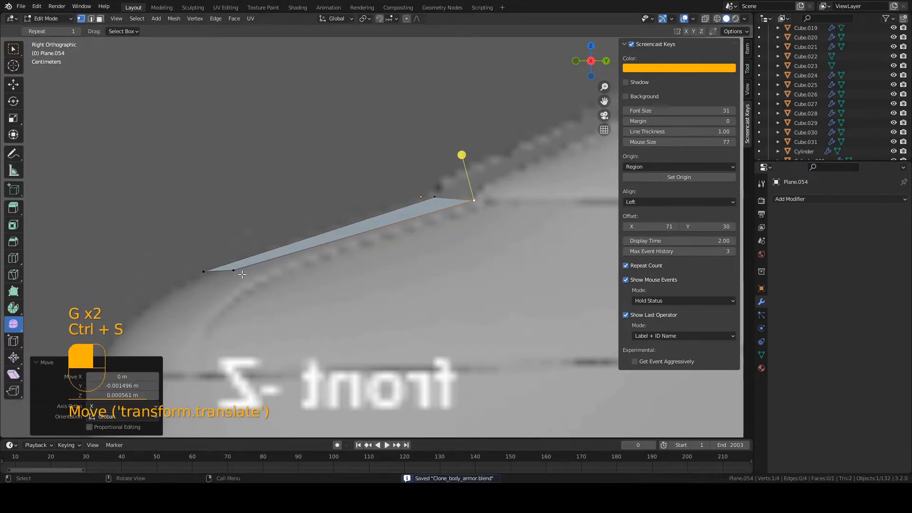
- Fine-tune both lower vertices in side view to match the toe slope and panel seam, and save the file
{"action": "left_click", "coordinate": [242, 275]}
{"action": "key", "text": "g"}
{"action": "left_click", "coordinate": [255, 283]}
{"action": "key", "text": "ctrl+s"}
{"action": "left_click", "coordinate": [195, 269]}
{"action": "key", "text": "g"}
{"action": "left_click", "coordinate": [199, 272]}
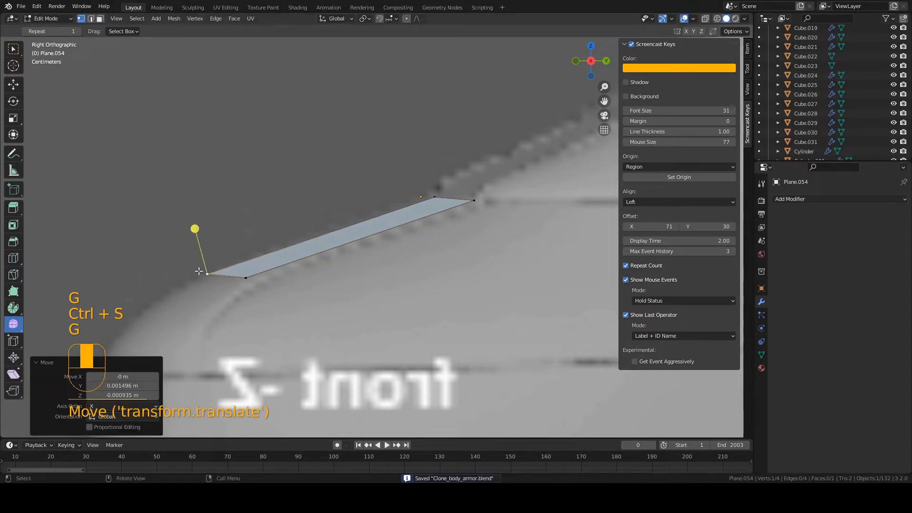
{"action": "key", "text": "ctrl+s"}
- Select the plane's lower edge and extrude it down and forward in side view to the top of the sole
{"action": "key", "text": "KP_1"}
{"action": "key", "text": "2"}
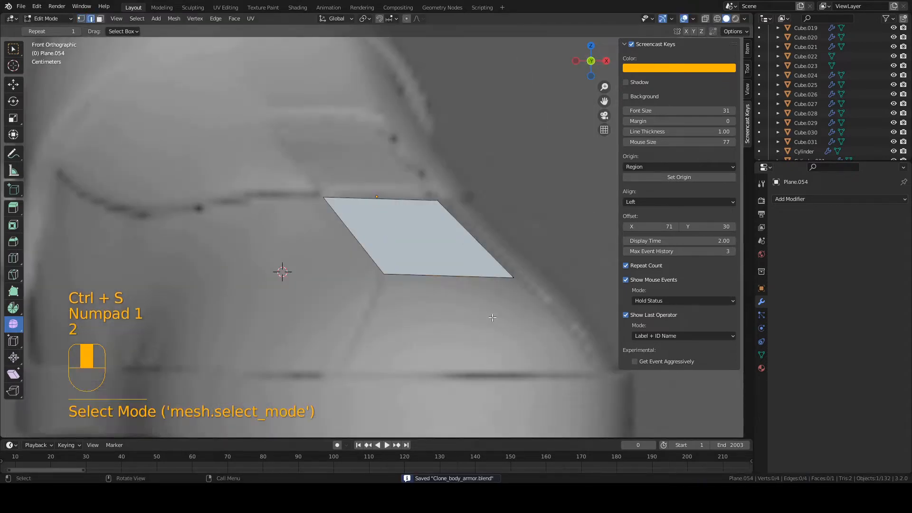
{"action": "left_click", "coordinate": [451, 276]}
{"action": "key", "text": "ctrl+s"}
{"action": "key", "text": "KP_3"}
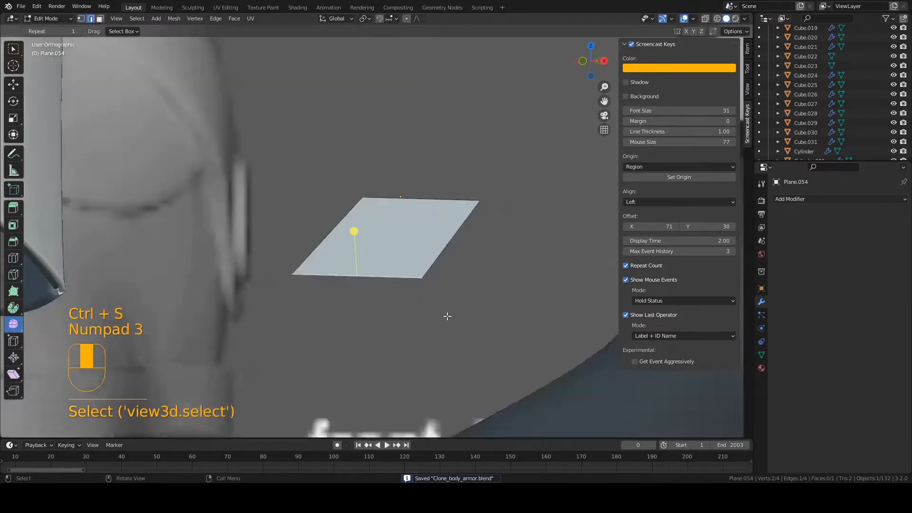
{"action": "middle_click_drag", "start_coordinate": [414, 296], "coordinate": [451, 255], "text": "shift"}
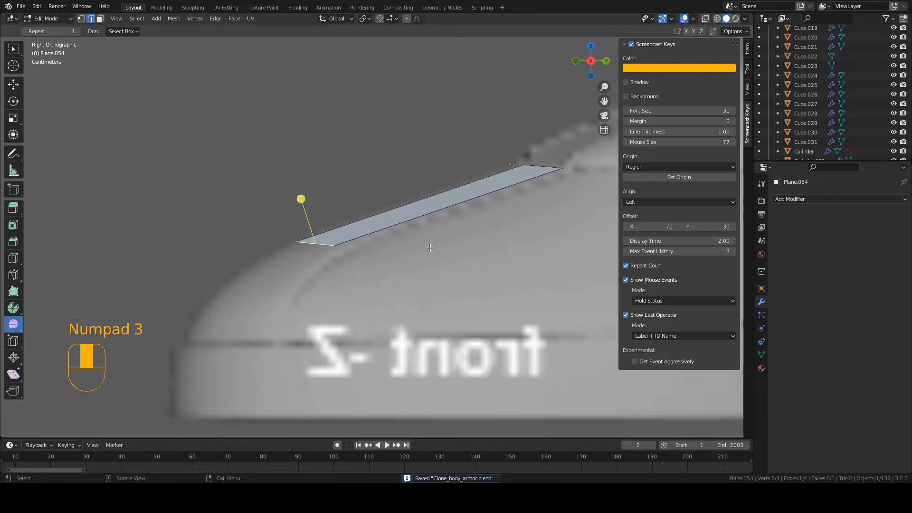
{"action": "key", "text": "e"}
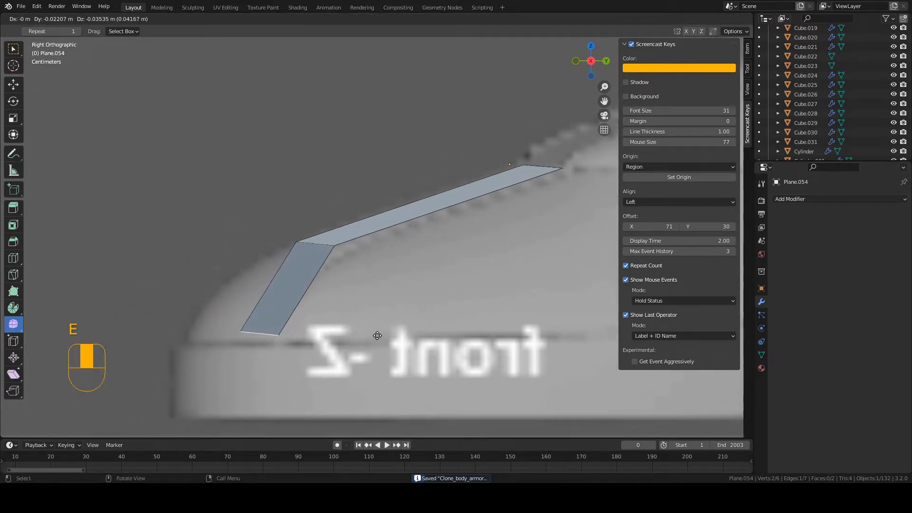
{"action": "left_click", "coordinate": [382, 339]}
- Move the extruded edge's front vertex about -0.025 m in Y to the toe outline at the top of the sole
{"action": "key", "text": "1"}
{"action": "left_click", "coordinate": [240, 331]}
{"action": "key", "text": "g"}
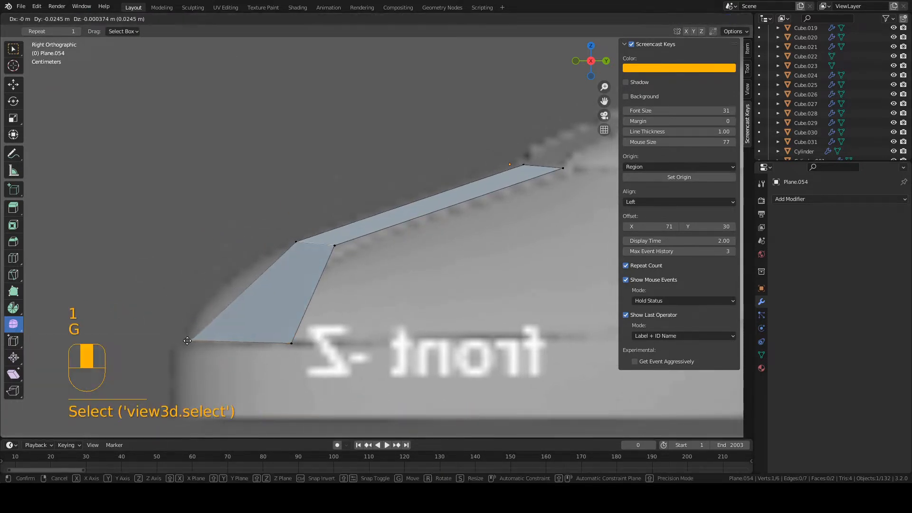
{"action": "left_click", "coordinate": [187, 343]}
- Move the two vertices between the faces in side view to follow the toe curve and the panel seam
{"action": "left_click", "coordinate": [293, 256]}
{"action": "key", "text": "g"}
{"action": "left_click", "coordinate": [261, 266]}
{"action": "left_click", "coordinate": [333, 250]}
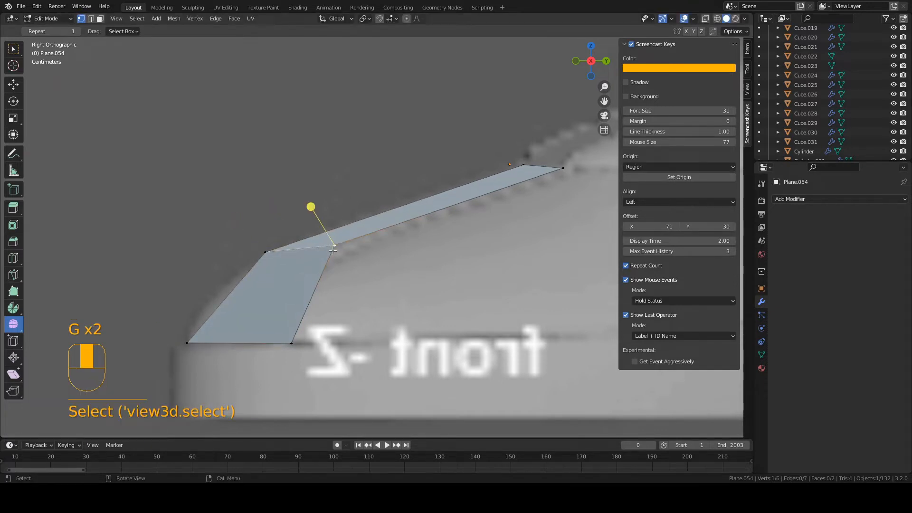
{"action": "key", "text": "g"}
{"action": "left_click", "coordinate": [327, 265]}
- In front view, adjust the middle row's inner vertex to the panel seam and move its outer vertex to the boot outline
{"action": "key", "text": "KP_1"}
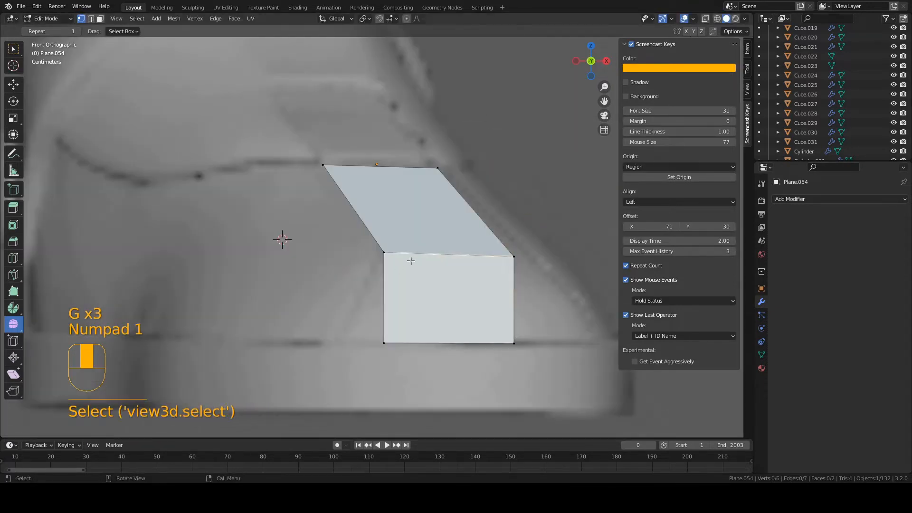
{"action": "key", "text": "g"}
{"action": "left_click", "coordinate": [393, 254]}
{"action": "key", "text": "g"}
{"action": "left_click", "coordinate": [391, 251]}
{"action": "left_click", "coordinate": [515, 255]}
{"action": "key", "text": "g"}
{"action": "left_click", "coordinate": [537, 258]}
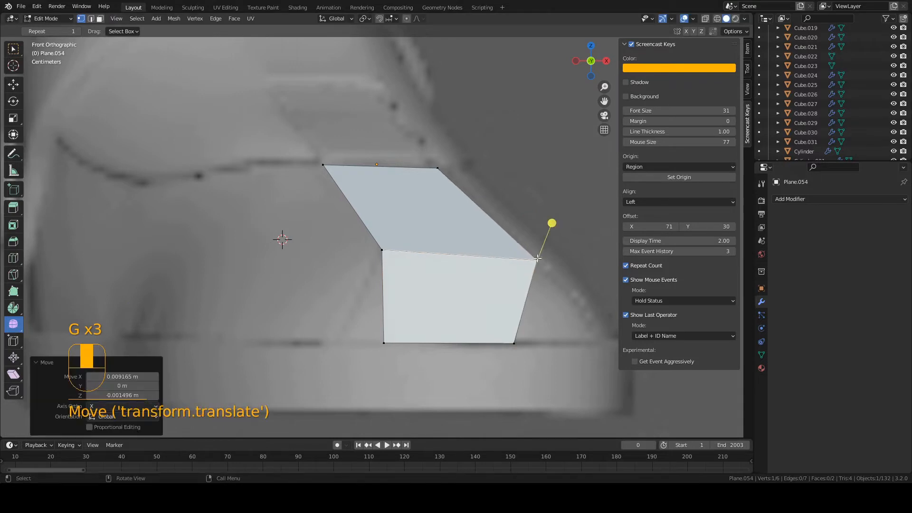
- Spread the bottom vertices along the sole, moving the outer one about 0.034 m and the inner about -0.018 m in X, and save
{"action": "left_click", "coordinate": [525, 349]}
{"action": "key", "text": "g"}
{"action": "left_click", "coordinate": [597, 353]}
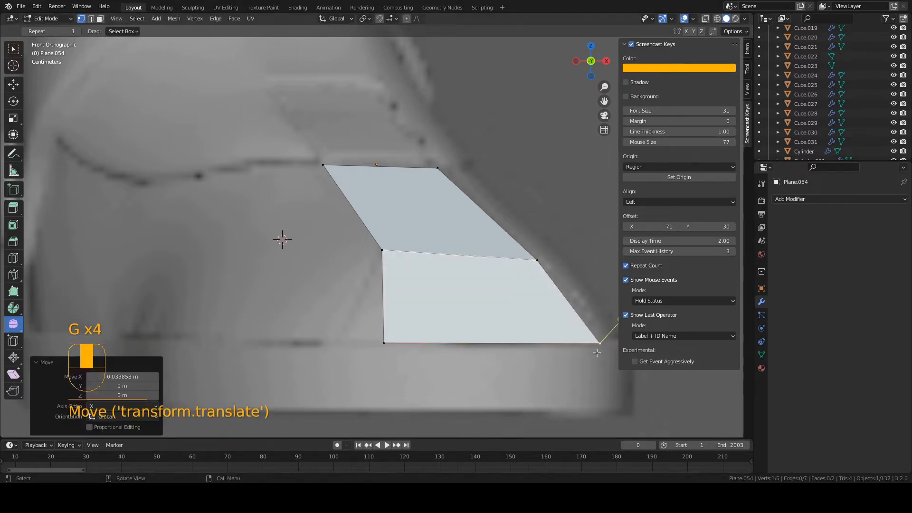
{"action": "left_click", "coordinate": [405, 339]}
{"action": "key", "text": "g"}
{"action": "left_click", "coordinate": [361, 335]}
{"action": "scroll", "coordinate": [393, 249], "scroll_direction": "down", "scroll_amount": 3}
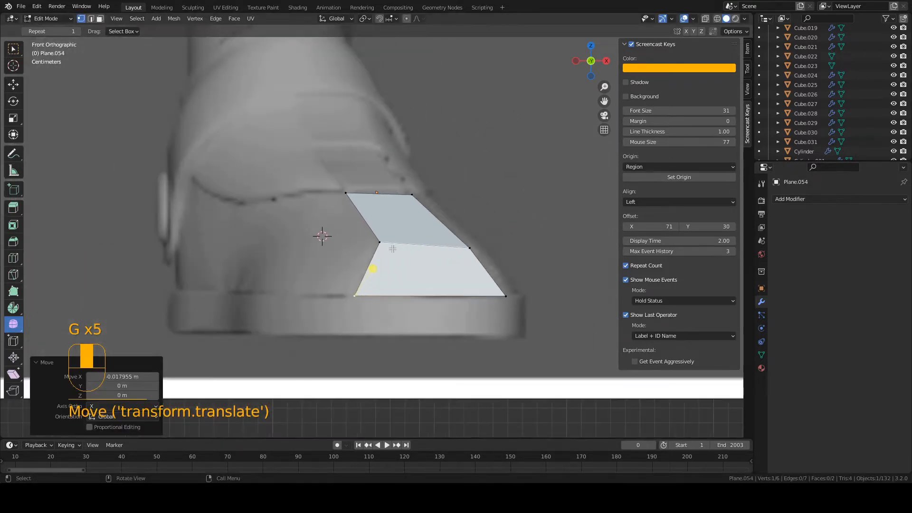
{"action": "key", "text": "ctrl+s"}
- Display the mesh in wireframe, move the middle row's outer vertex about 0.004 m along Y in side view, and save the file
{"action": "middle_click_drag", "start_coordinate": [393, 248], "coordinate": [315, 269]}
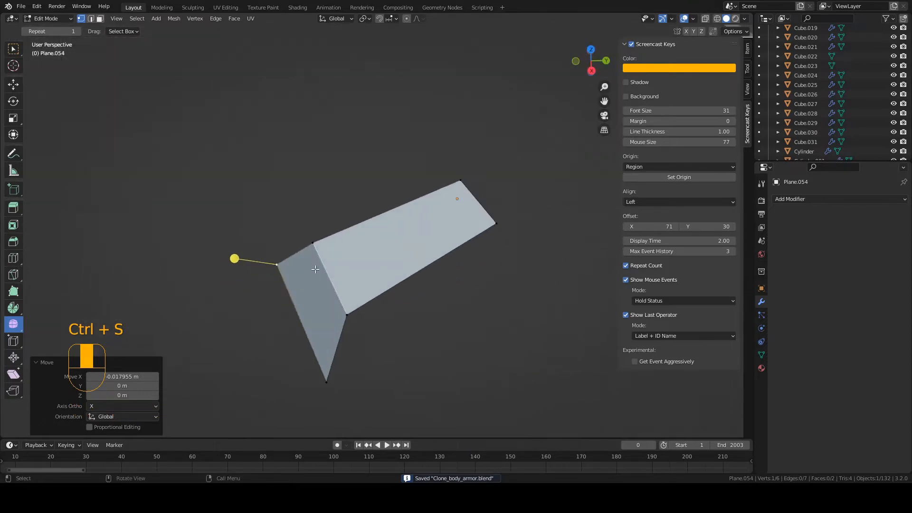
{"action": "key", "text": "KP_3"}
{"action": "key", "text": "ctrl+s"}
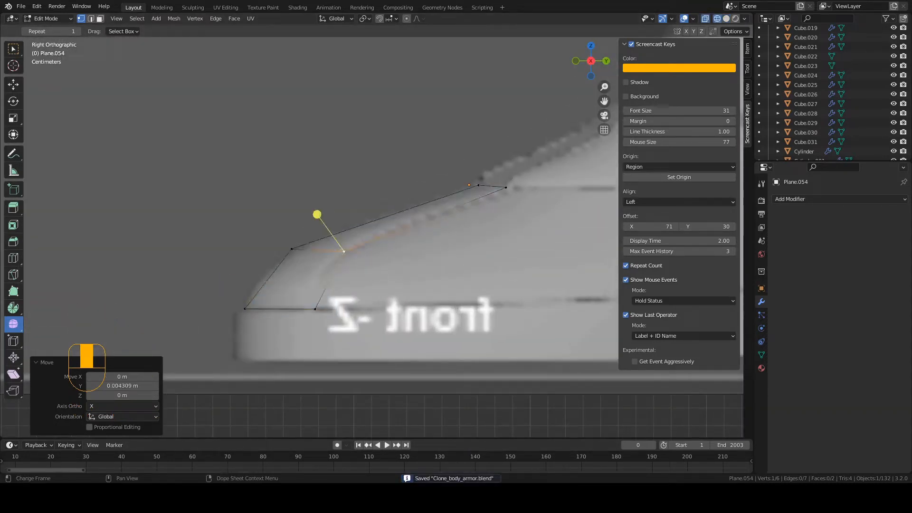
- Add one lengthwise loop cut through both faces, shift it about -0.008 m along Y, and save the file
{"action": "key", "text": "ctrl+r"}
{"action": "left_click", "coordinate": [385, 281]}
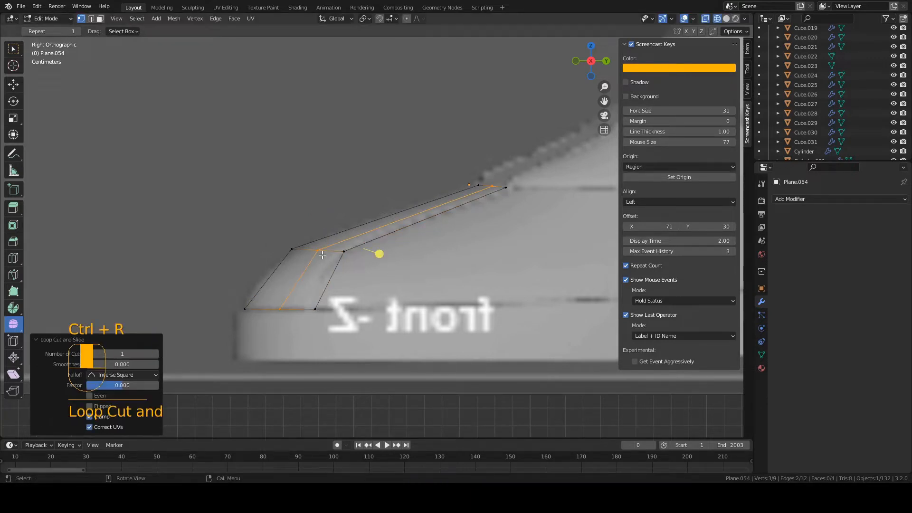
{"action": "key", "text": "g"}
{"action": "key", "text": "y"}
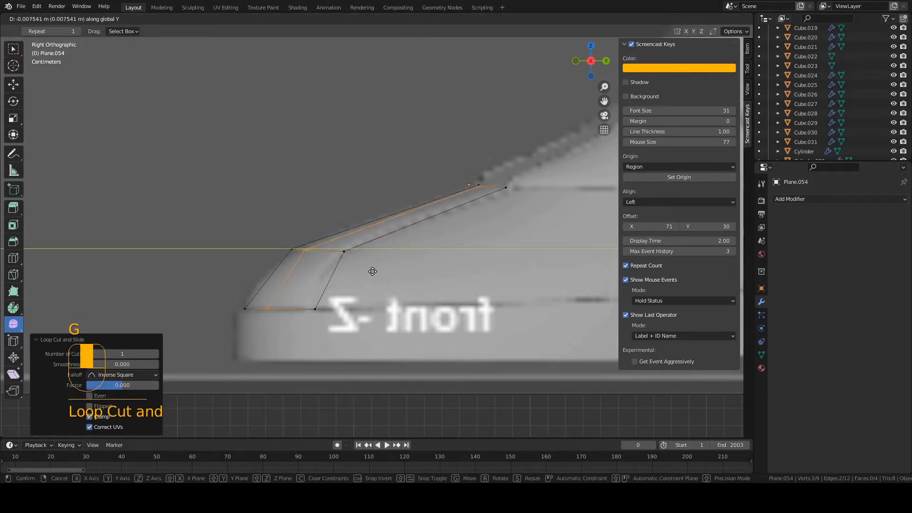
{"action": "left_click", "coordinate": [370, 270]}
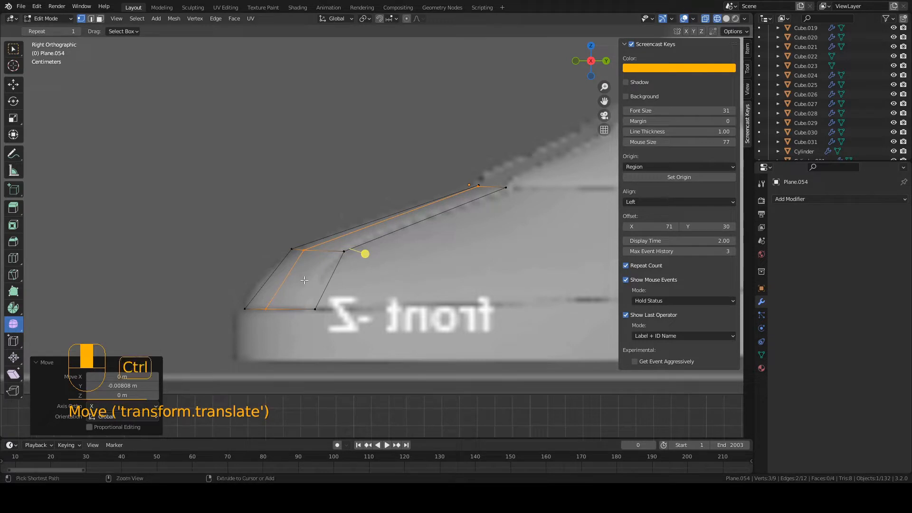
{"action": "key", "text": "ctrl+s"}
- Return to solid shading and adjust the lengthwise loop along Y, finishing with a move of about -0.021 m
{"action": "mouse_move", "coordinate": [339, 255]}
{"action": "middle_mouse_down"}
{"action": "mouse_move", "coordinate": [322, 258]}
{"action": "mouse_move", "coordinate": [366, 300]}
{"action": "mouse_move", "coordinate": [402, 296]}
{"action": "middle_mouse_up"}
{"action": "key", "text": "z"}
{"action": "scroll", "coordinate": [367, 300], "scroll_direction": "down", "scroll_amount": 4}
{"action": "key", "text": "g"}
{"action": "key", "text": "y"}
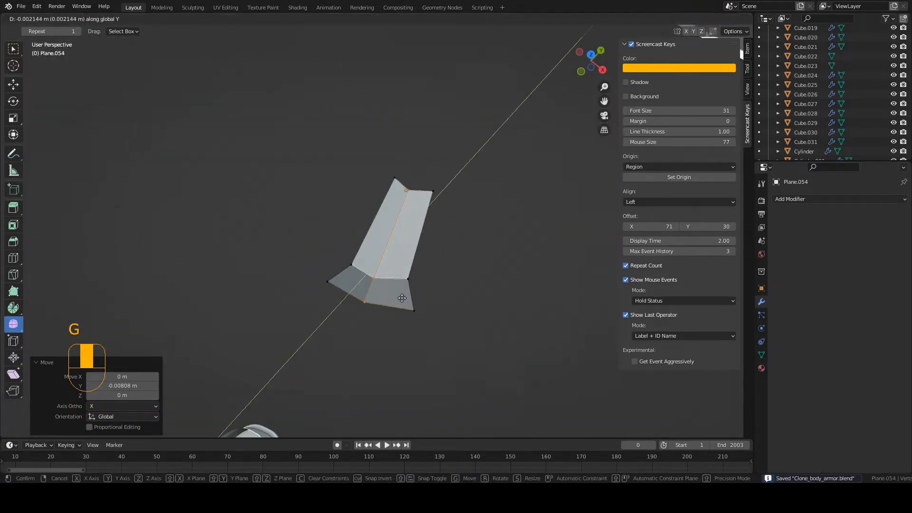
{"action": "left_click", "coordinate": [404, 282]}
{"action": "key", "text": "g"}
{"action": "key", "text": "y"}
{"action": "left_click", "coordinate": [391, 302]}
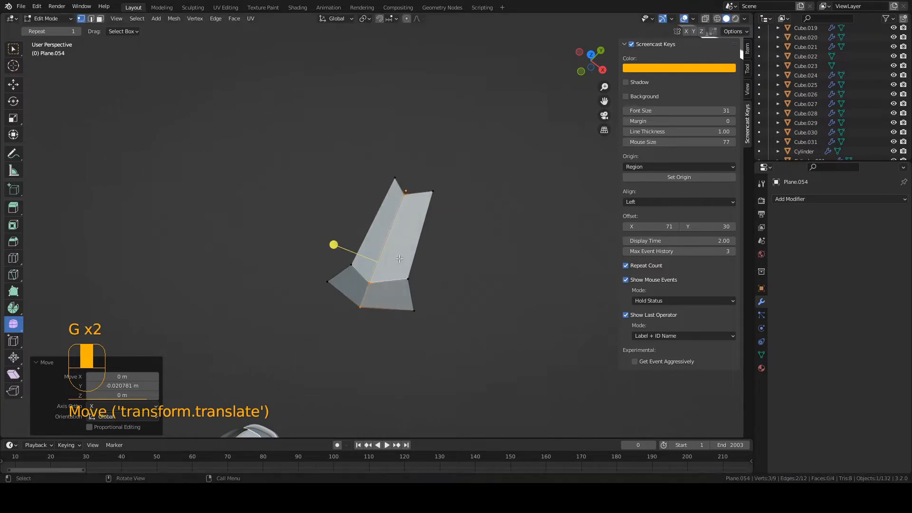
- Reposition the lengthwise loop's upper end vertex, leave Edit Mode, save the file, and return to front view
{"action": "key", "text": "1"}
{"action": "left_click", "coordinate": [403, 195]}
{"action": "key", "text": "g"}
{"action": "middle_click_drag", "start_coordinate": [411, 199], "coordinate": [471, 205]}
{"action": "left_click", "coordinate": [403, 238]}
{"action": "key", "text": "Tab"}
{"action": "key", "text": "ctrl+s"}
{"action": "key", "text": "KP_1"}
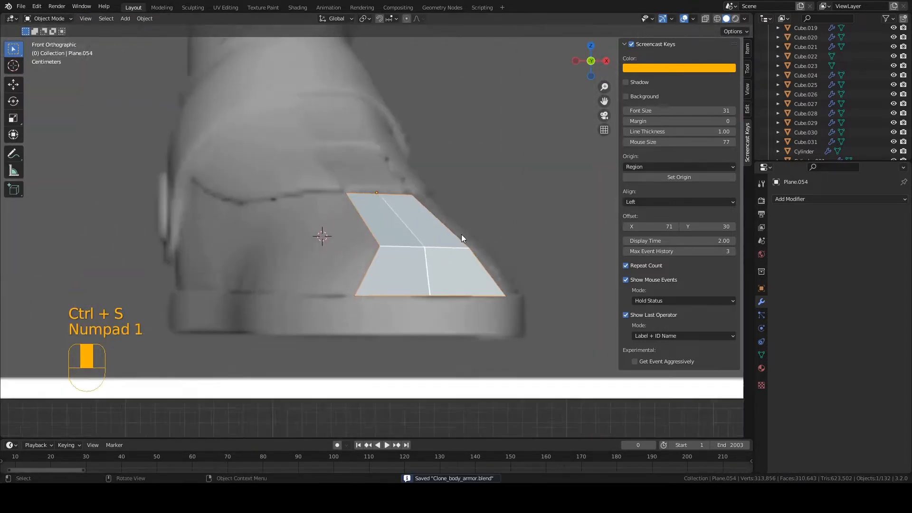
- Display the mesh in wireframe and move the lower middle lengthwise edge about 0.005 m along X in Edit Mode
{"action": "key", "text": "z"}
{"action": "key", "text": "Tab"}
{"action": "key", "text": "2"}
{"action": "left_click", "coordinate": [435, 269]}
{"action": "key", "text": "g"}
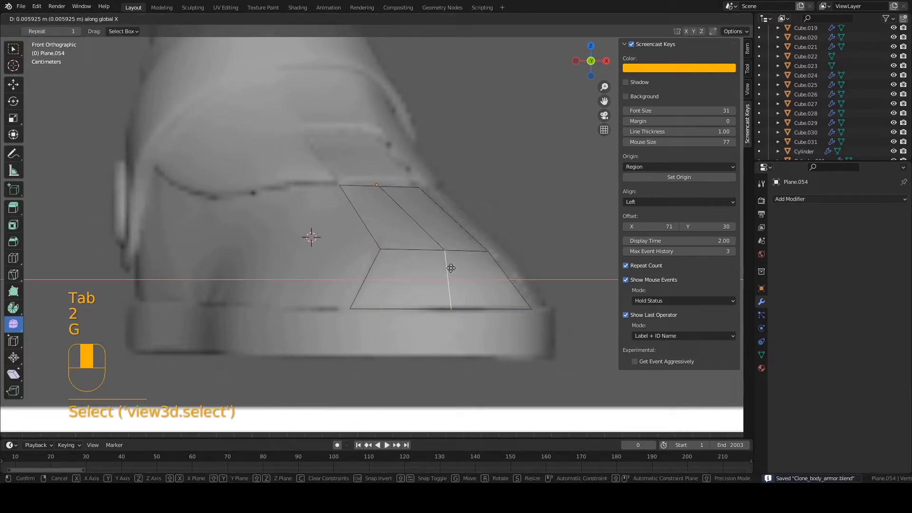
{"action": "left_click", "coordinate": [448, 269]}
- In side view, rotate the lower middle edge, move it about -0.004 m along Y and -0.001 m along Z, and save the file
{"action": "key", "text": "KP_3"}
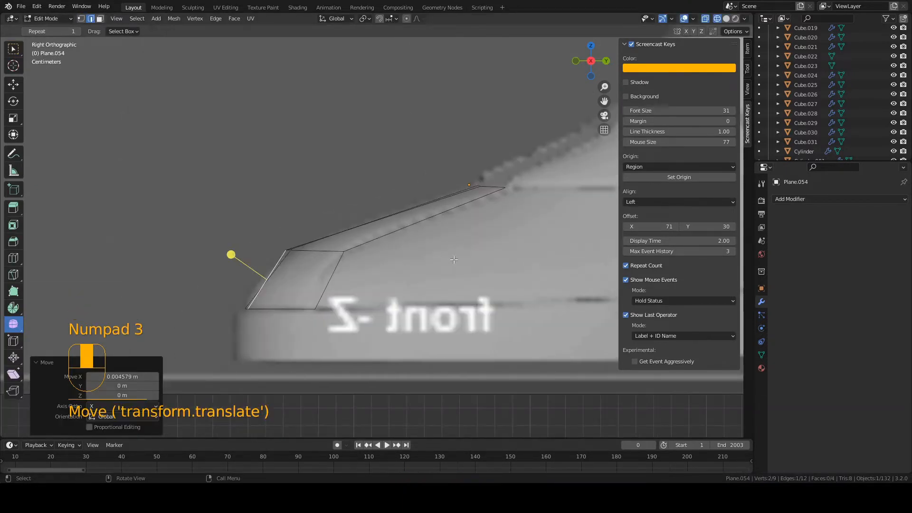
{"action": "key", "text": "r"}
{"action": "left_click", "coordinate": [448, 277]}
{"action": "key", "text": "g"}
{"action": "left_click", "coordinate": [443, 276]}
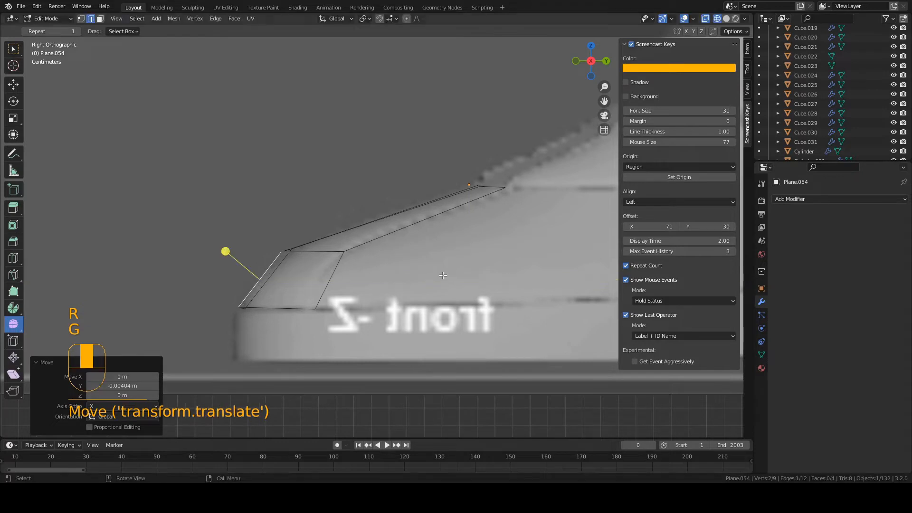
{"action": "key", "text": "g"}
{"action": "left_click", "coordinate": [443, 276]}
{"action": "key", "text": "ctrl+s"}
- Extrude the toe panel's two outer side edges about 0.239 m along Y toward the heel, saving the file beforehand
{"action": "scroll", "coordinate": [443, 276], "scroll_direction": "down", "scroll_amount": 2}
{"action": "middle_click_drag", "start_coordinate": [388, 368], "coordinate": [358, 368], "text": "shift"}
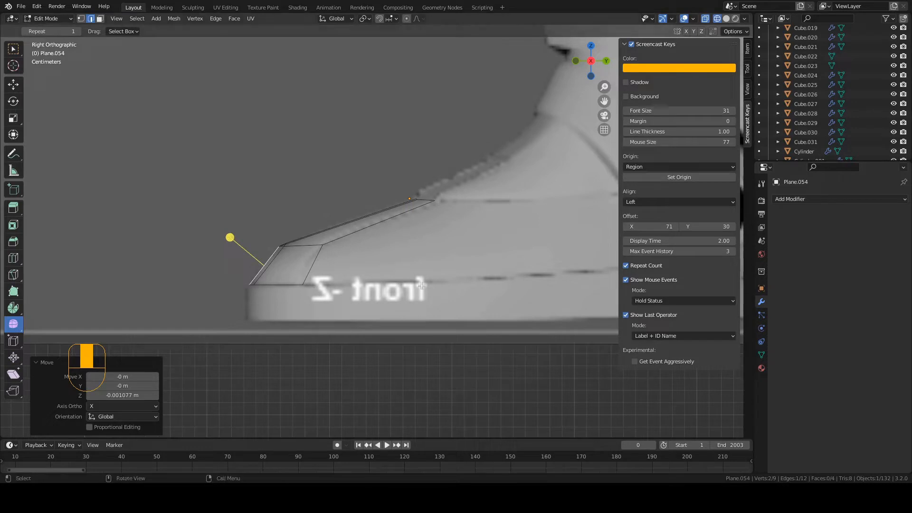
{"action": "left_click", "coordinate": [321, 255]}
{"action": "key", "text": "ctrl+s"}
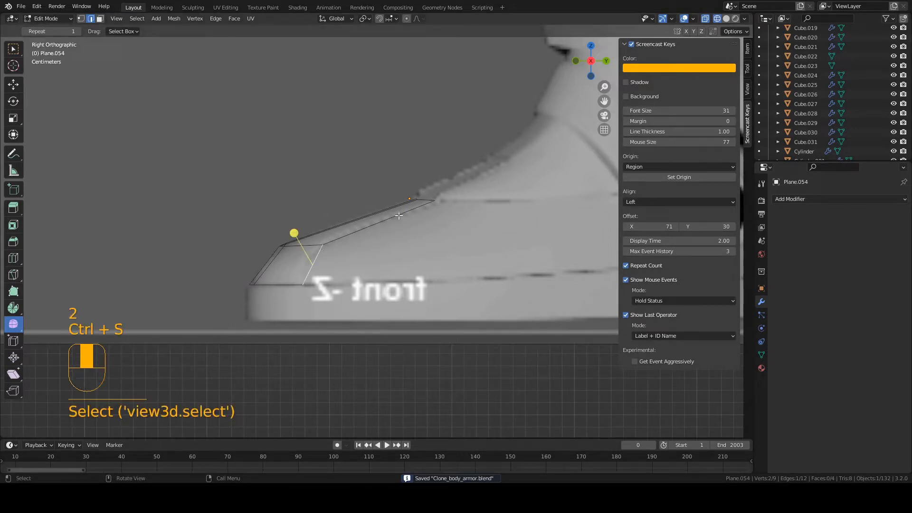
{"action": "left_click", "coordinate": [399, 216]}
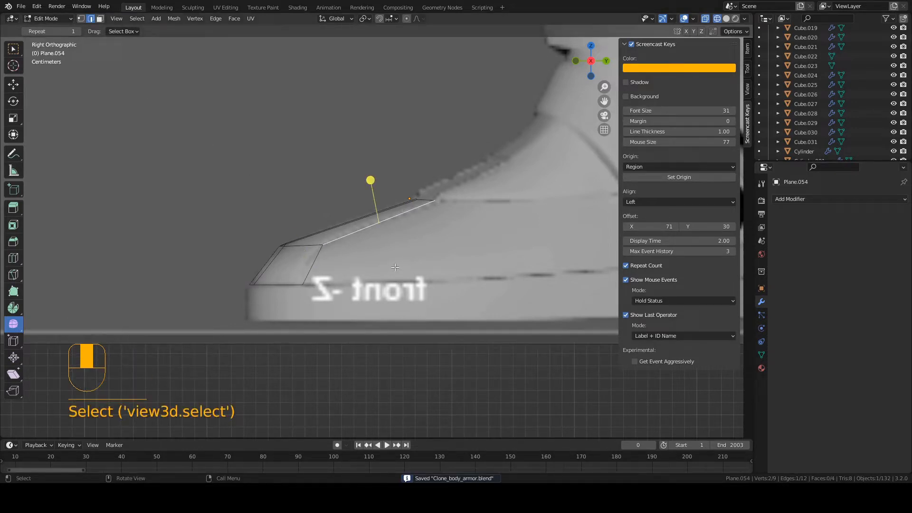
{"action": "key", "text": "2"}
{"action": "left_click", "coordinate": [348, 234]}
{"action": "left_click", "coordinate": [310, 269], "text": "shift"}
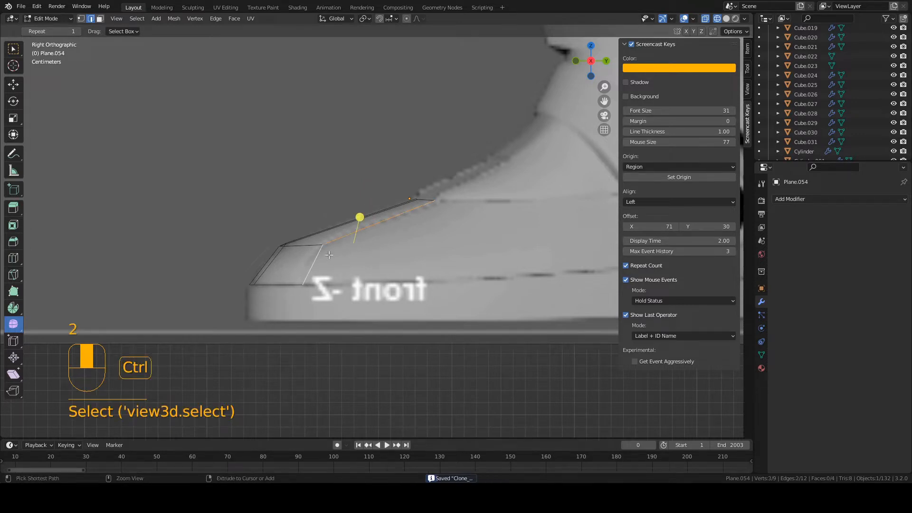
{"action": "key", "text": "ctrl+s"}
{"action": "middle_click_drag", "start_coordinate": [403, 242], "coordinate": [208, 238], "text": "shift"}
{"action": "key", "text": "e"}
{"action": "key", "text": "y"}
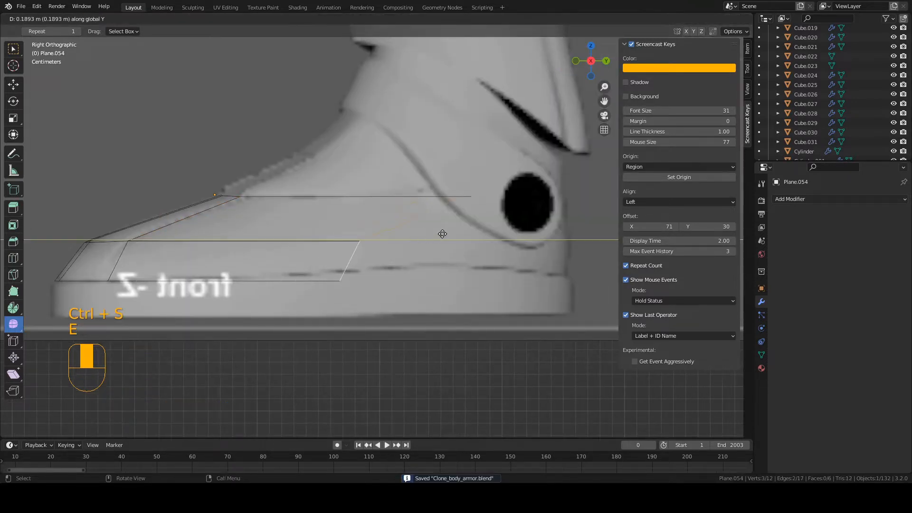
{"action": "left_click", "coordinate": [443, 234]}
- Pull the extruded row back toward the toe and align its upper and middle vertices into a near-vertical row, then save
{"action": "key", "text": "g"}
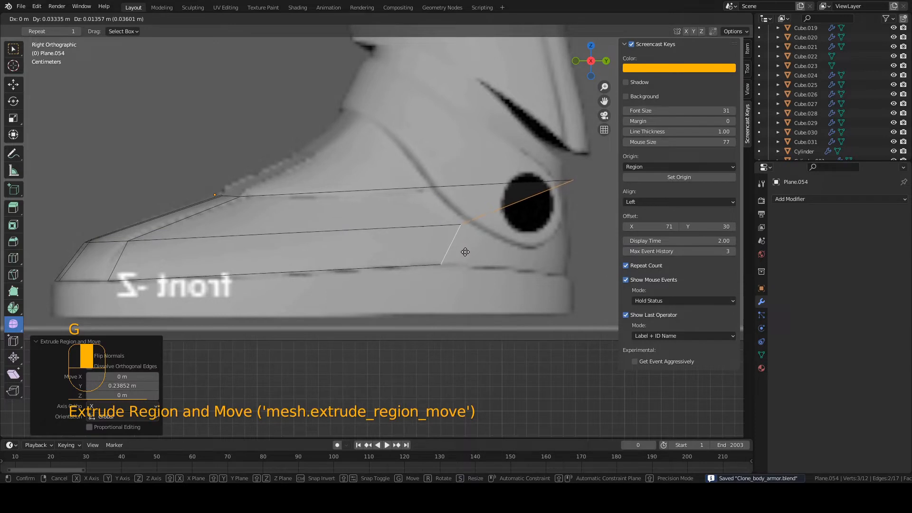
{"action": "left_click", "coordinate": [361, 258]}
{"action": "left_click", "coordinate": [482, 188]}
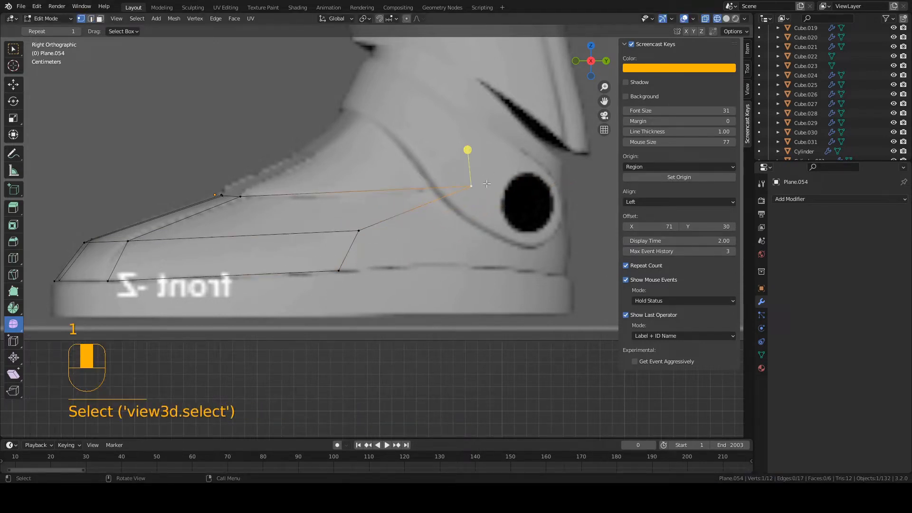
{"action": "key", "text": "g"}
{"action": "left_click", "coordinate": [329, 202]}
{"action": "left_click", "coordinate": [365, 230]}
{"action": "key", "text": "g"}
{"action": "left_click", "coordinate": [351, 231]}
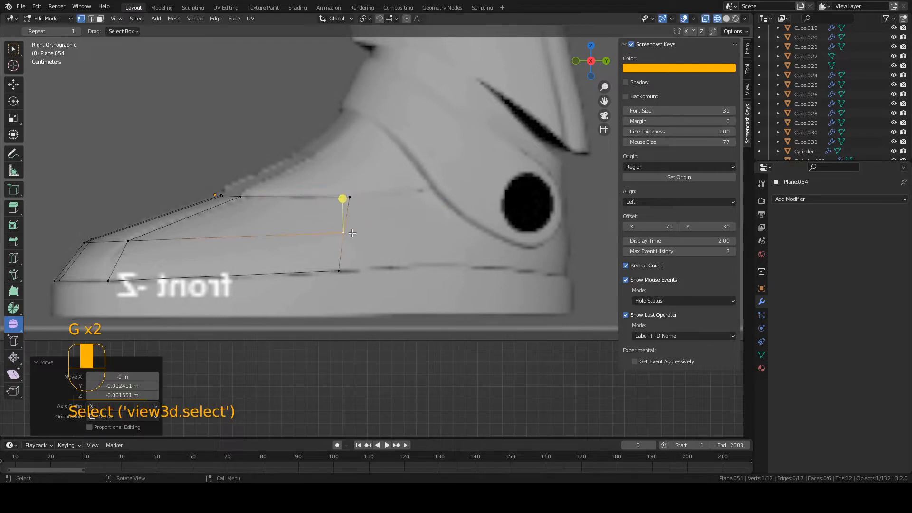
{"action": "left_click", "coordinate": [351, 201]}
{"action": "key", "text": "g"}
{"action": "left_click", "coordinate": [346, 200]}
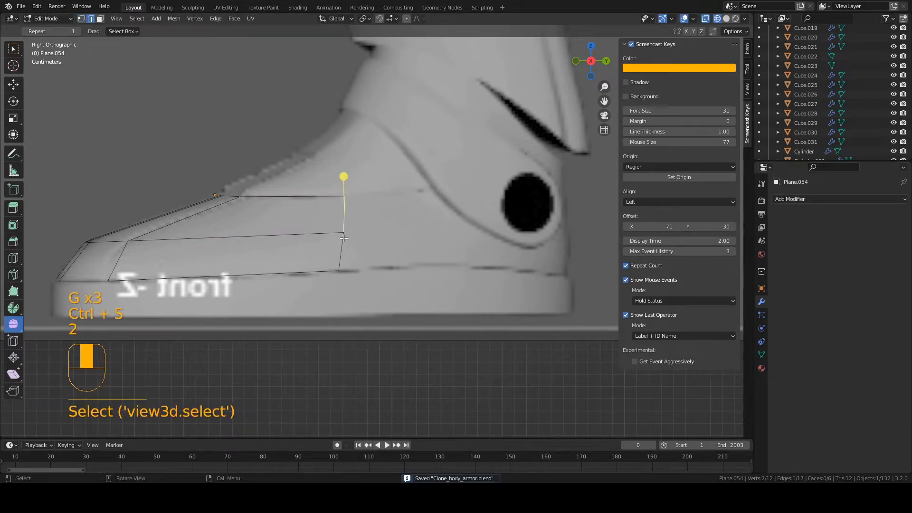
- In front view, move the extruded row's two edges outward along X, finishing with the lower edge about 0.009 m along X and -0.005 m along Z
{"action": "key", "text": "KP_1"}
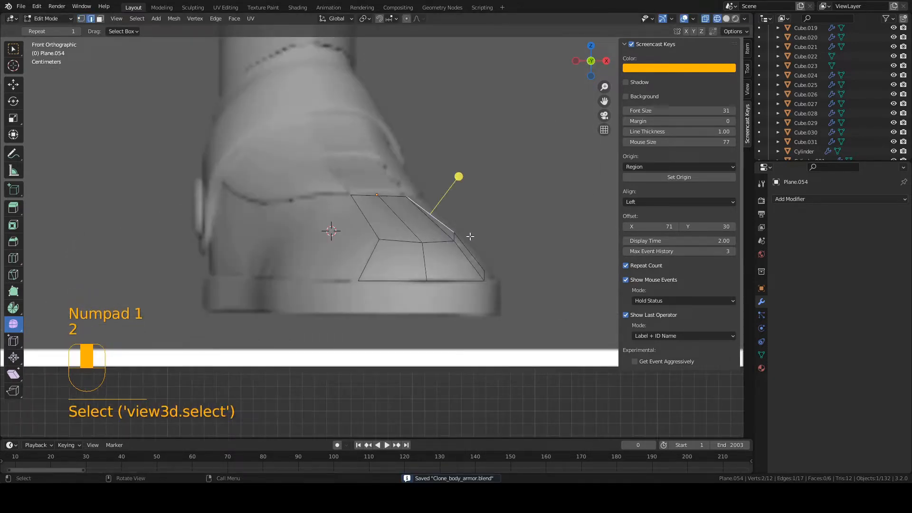
{"action": "key", "text": "g"}
{"action": "key", "text": "x"}
{"action": "left_click", "coordinate": [486, 239]}
{"action": "left_click", "coordinate": [476, 259]}
{"action": "key", "text": "g"}
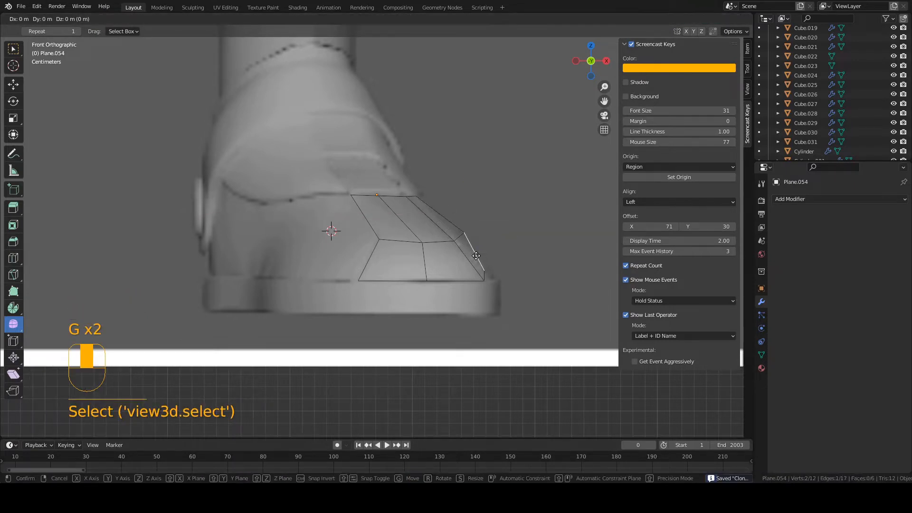
{"action": "key", "text": "x"}
{"action": "left_click", "coordinate": [482, 261]}
{"action": "key", "text": "g"}
{"action": "left_click", "coordinate": [487, 267]}
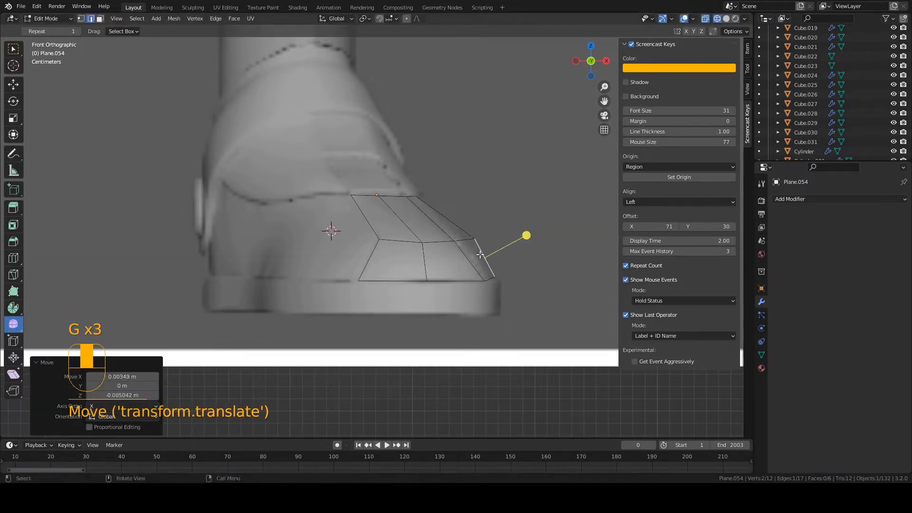
- Move the extruded row's middle vertex slightly inward in front view to smooth the panel's outer contour
{"action": "key", "text": "1"}
{"action": "left_click", "coordinate": [481, 239]}
{"action": "key", "text": "g"}
{"action": "middle_click", "coordinate": [476, 239]}
{"action": "left_click", "coordinate": [474, 239]}
{"action": "left_click", "coordinate": [418, 198]}
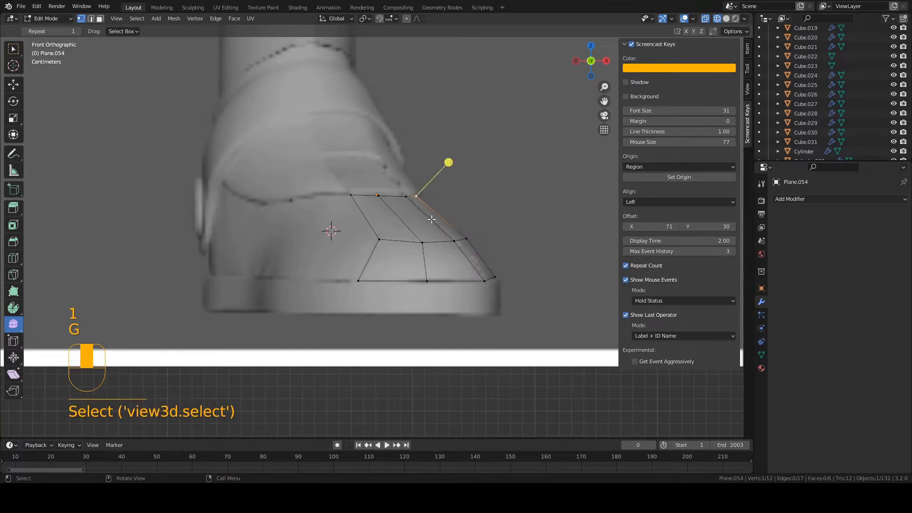
- In side view, move the rear row's two edges about -0.067 m along Y, tilt them, and shift them about -0.009 m along Y
{"action": "key", "text": "KP_3"}
{"action": "key", "text": "2"}
{"action": "left_click", "coordinate": [341, 252]}
{"action": "left_click", "coordinate": [345, 223], "text": "shift"}
{"action": "key", "text": "g"}
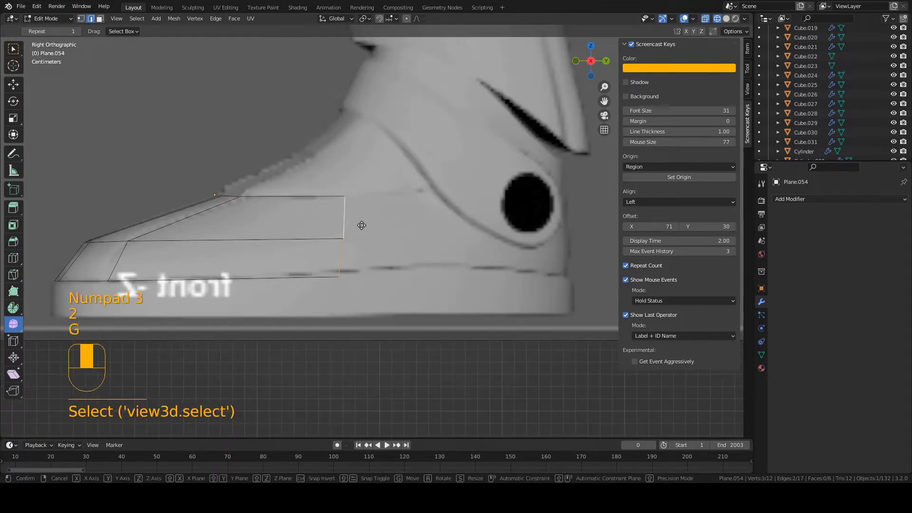
{"action": "middle_click", "coordinate": [333, 222]}
{"action": "left_click", "coordinate": [279, 222]}
{"action": "key", "text": "r"}
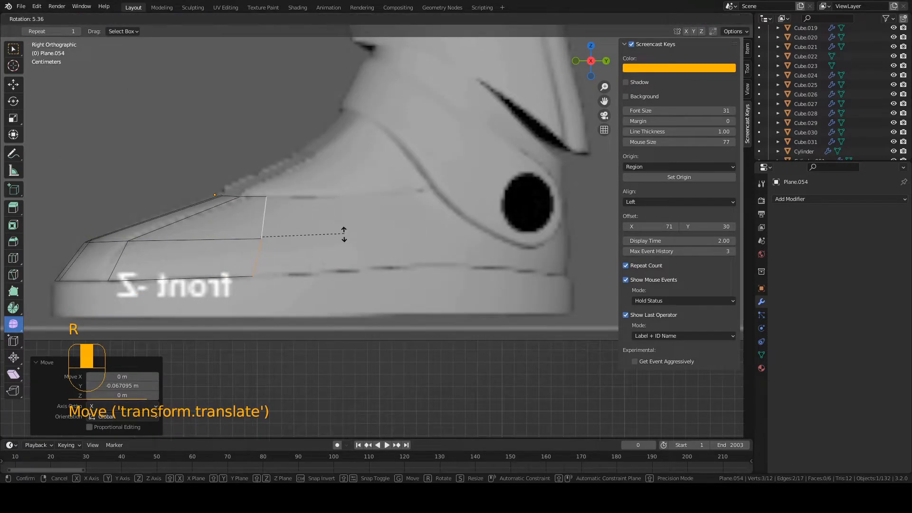
{"action": "left_click", "coordinate": [315, 246]}
{"action": "key", "text": "g"}
{"action": "left_click", "coordinate": [293, 248]}
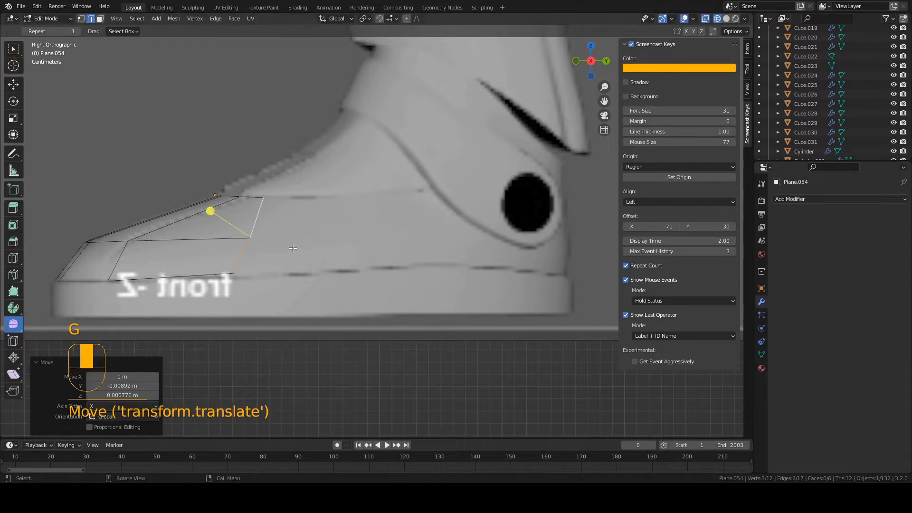
- Move the rear row's lower vertex toward the toe, slide its middle vertex forward along the edge, and save the file
{"action": "key", "text": "1"}
{"action": "left_click", "coordinate": [237, 275]}
{"action": "key", "text": "g"}
{"action": "left_click", "coordinate": [226, 279]}
{"action": "left_click", "coordinate": [256, 244]}
{"action": "key", "text": "g"}
{"action": "key", "text": "g"}
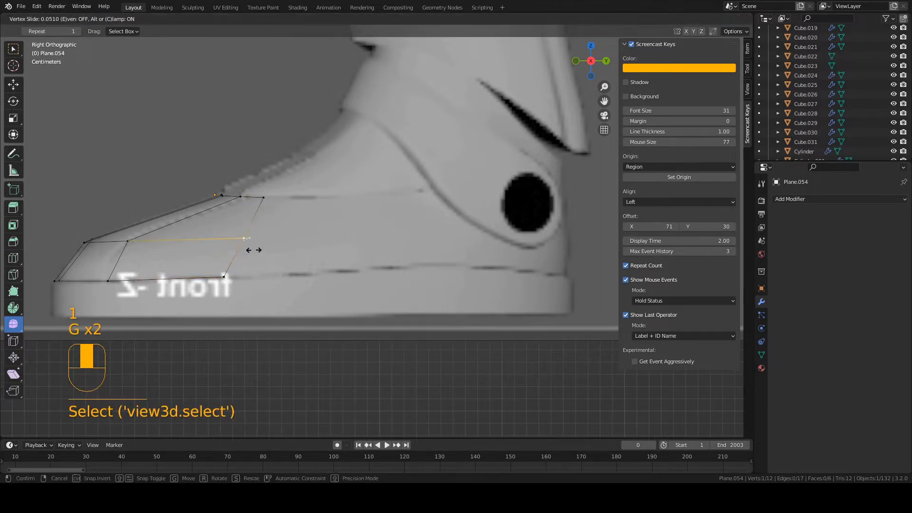
{"action": "left_click", "coordinate": [250, 251]}
{"action": "key", "text": "ctrl+s"}
- Extrude the rear row's two edges about 0.105 m along Y in side view and raise them onto the reference outline
{"action": "key", "text": "2"}
{"action": "left_click", "coordinate": [233, 256]}
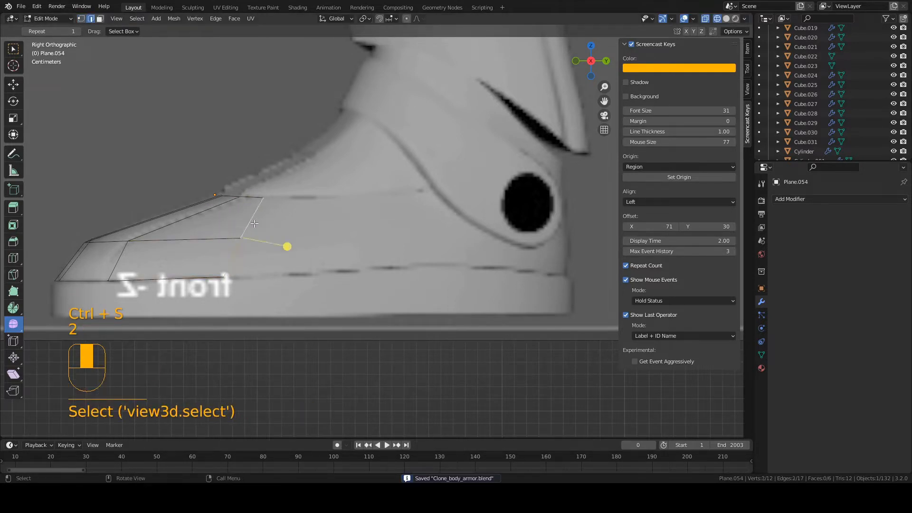
{"action": "key", "text": "KP_1"}
{"action": "key", "text": "ctrl+s"}
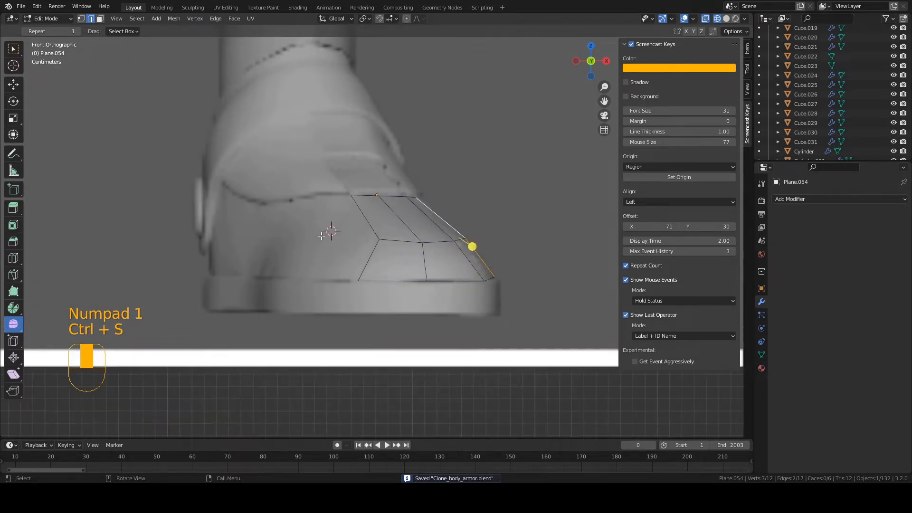
{"action": "key", "text": "KP_3"}
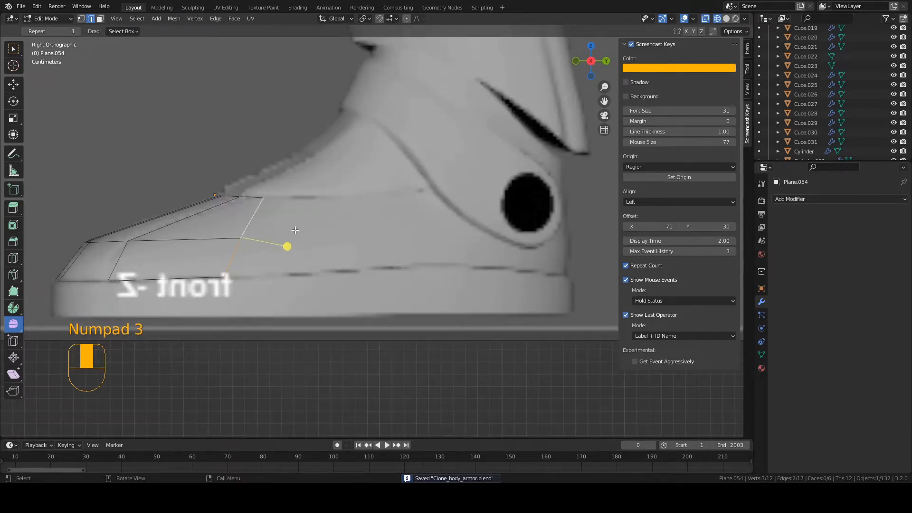
{"action": "key", "text": "e"}
{"action": "left_click", "coordinate": [424, 203]}
{"action": "key", "text": "g"}
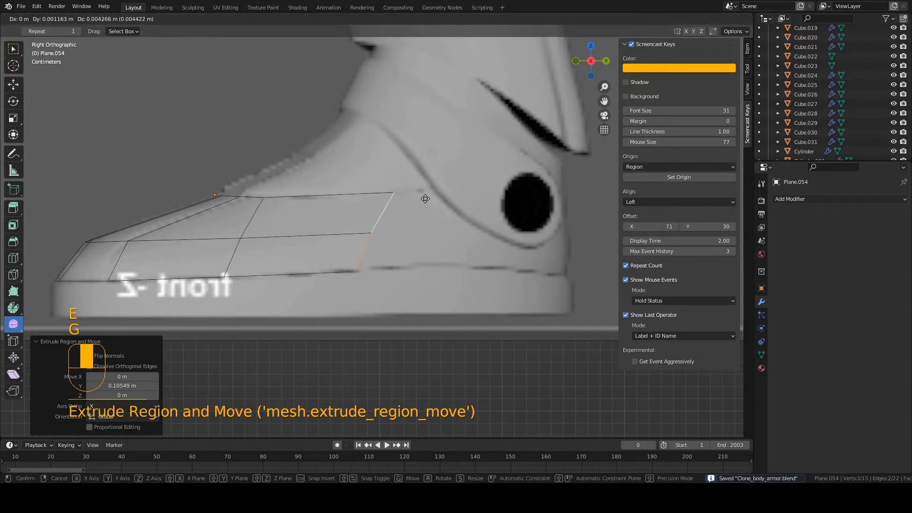
{"action": "left_click", "coordinate": [424, 200]}
- Move the new rear row's upper and middle vertices forward to straighten the row in side view, and save the file
{"action": "key", "text": "1"}
{"action": "left_click", "coordinate": [391, 192]}
{"action": "key", "text": "g"}
{"action": "left_click", "coordinate": [357, 193]}
{"action": "left_click", "coordinate": [370, 239]}
{"action": "key", "text": "g"}
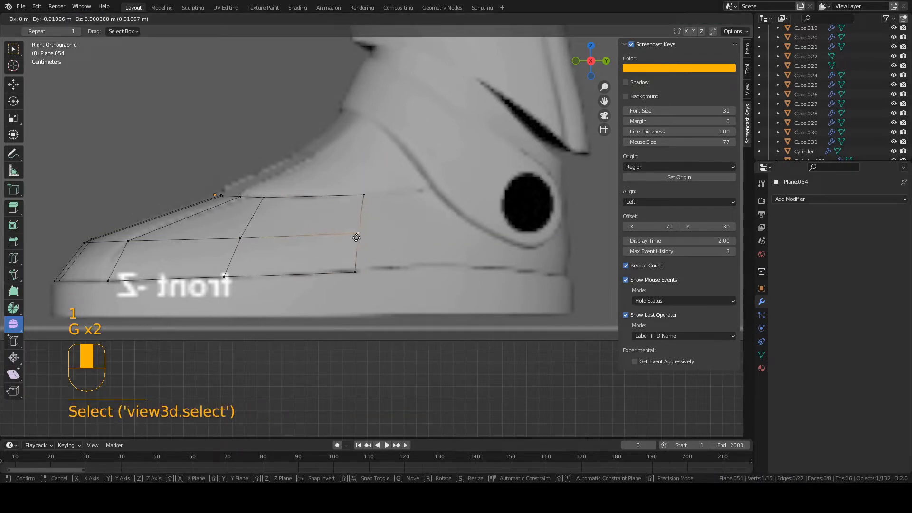
{"action": "left_click", "coordinate": [357, 239]}
{"action": "key", "text": "ctrl+s"}
- Fine-tune the new rear row's lower and middle vertices against the side reference
{"action": "left_click", "coordinate": [356, 271]}
{"action": "key", "text": "g"}
{"action": "left_click", "coordinate": [357, 269]}
{"action": "left_click", "coordinate": [359, 233]}
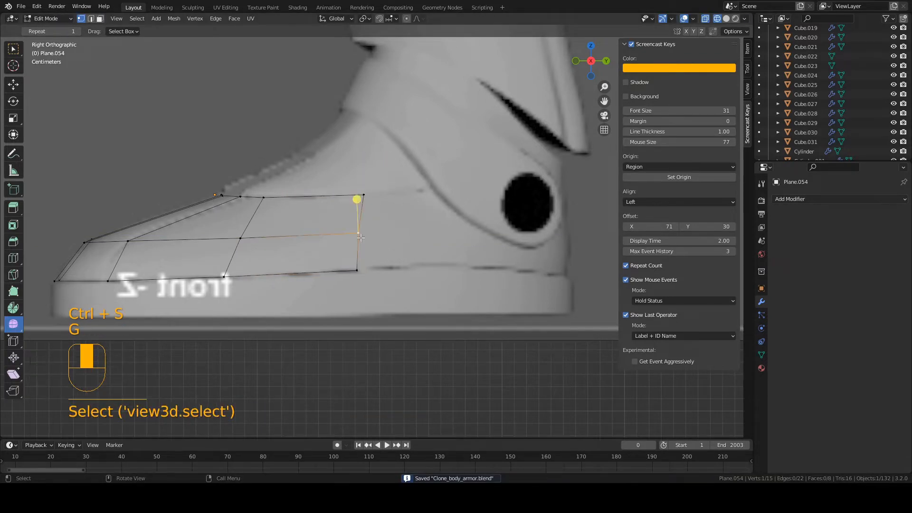
{"action": "key", "text": "g"}
{"action": "left_click", "coordinate": [358, 233]}
- In front view, move the new rear row's two edges about -0.007 m along X and check them in side view
{"action": "key", "text": "KP_1"}
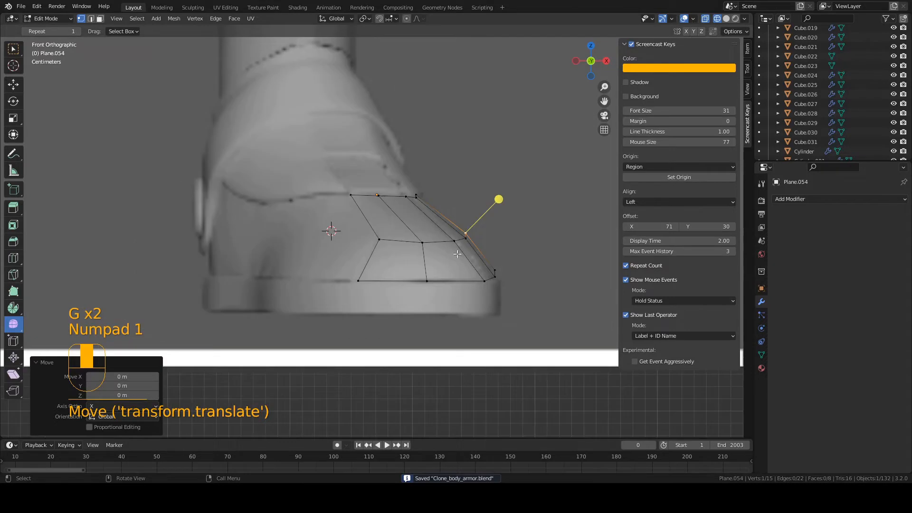
{"action": "key", "text": "2"}
{"action": "left_click", "coordinate": [448, 220]}
{"action": "left_click", "coordinate": [492, 248], "text": "shift"}
{"action": "key", "text": "g"}
{"action": "key", "text": "x"}
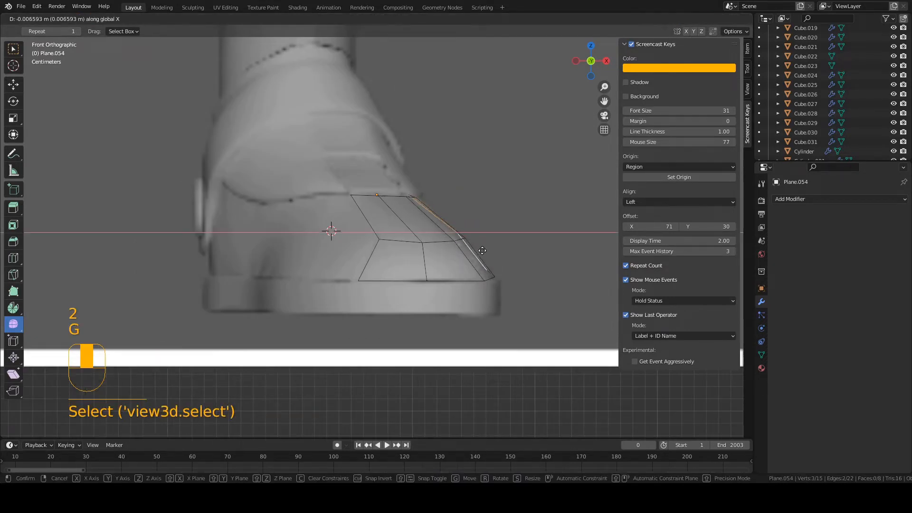
{"action": "left_click", "coordinate": [482, 250]}
{"action": "key", "text": "KP_3"}
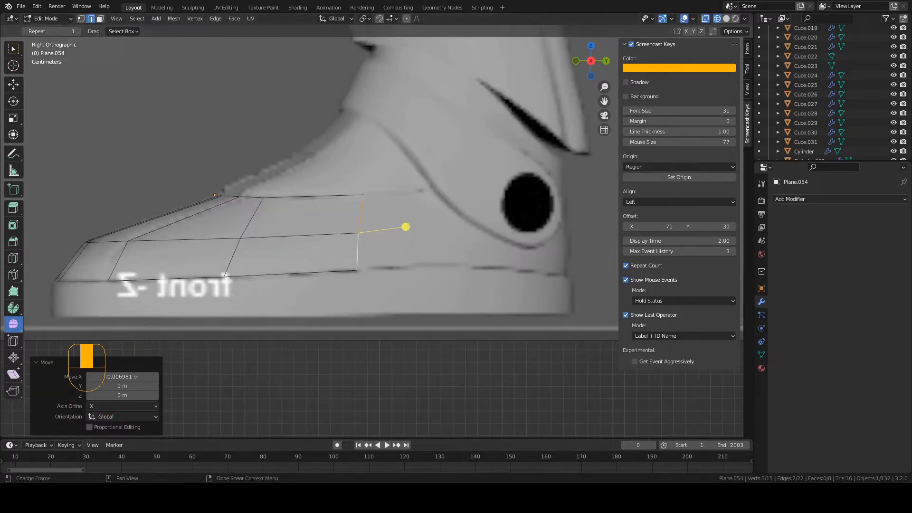
{"action": "key", "text": "KP_1"}
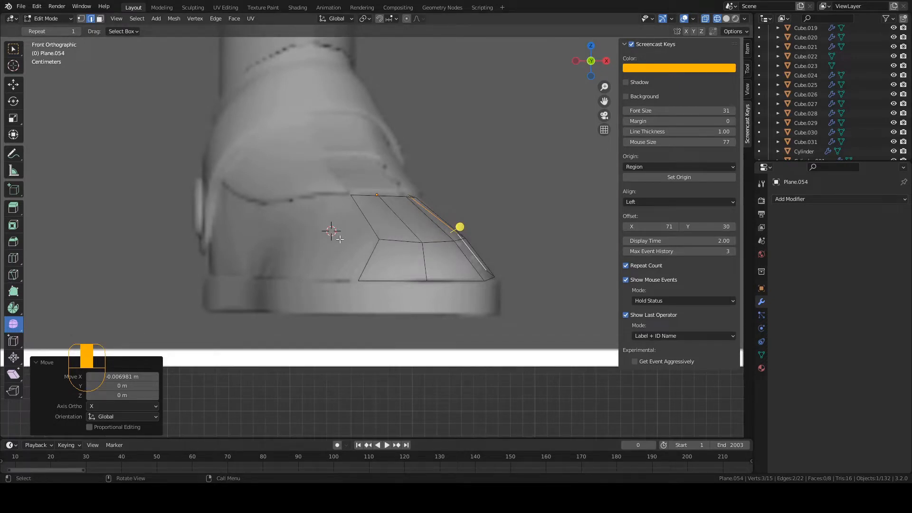
- Save the file and extrude the toe panel's two inner edges about -0.075 m along X across the boot front
{"action": "left_click", "coordinate": [375, 250]}
{"action": "key", "text": "ctrl+s"}
{"action": "scroll", "coordinate": [380, 243], "scroll_direction": "up", "scroll_amount": 2}
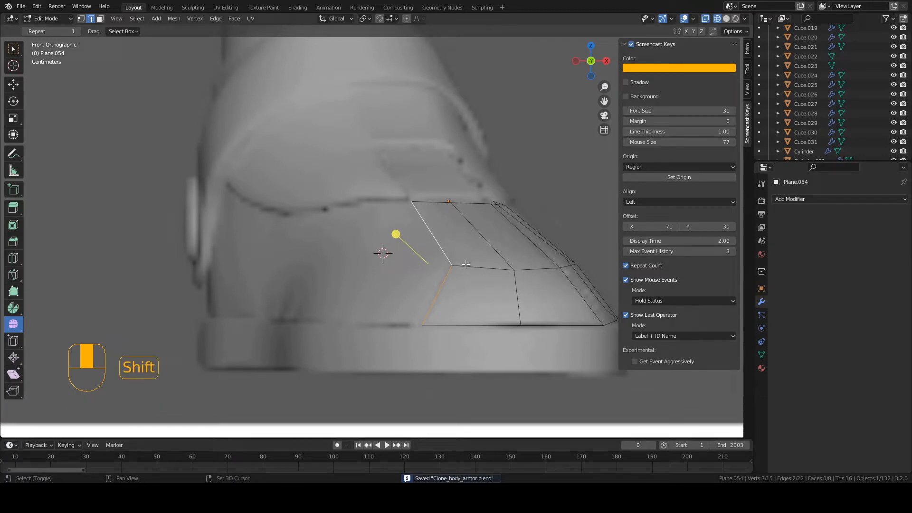
{"action": "key", "text": "e"}
{"action": "left_click", "coordinate": [336, 231]}
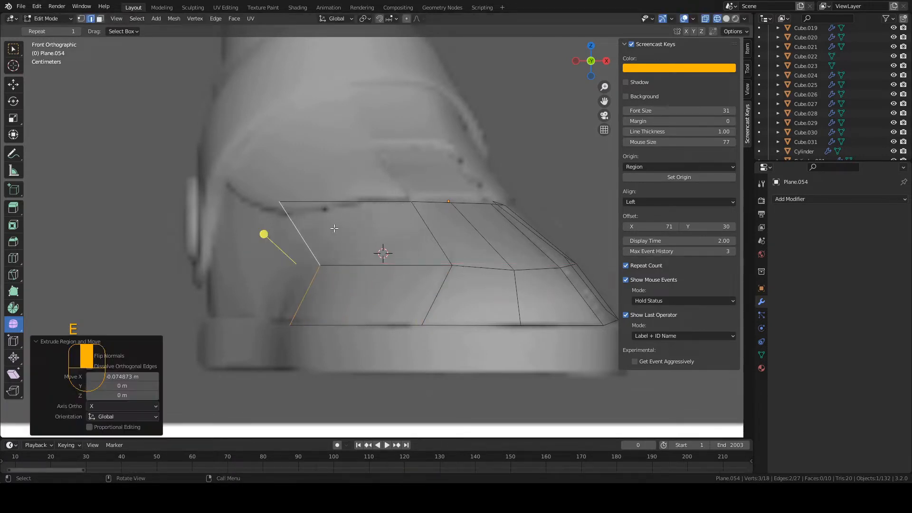
- Move the extruded inner row's middle and lower vertices back along X toward the original panel
{"action": "key", "text": "1"}
{"action": "left_click", "coordinate": [332, 263]}
{"action": "key", "text": "g"}
{"action": "left_click", "coordinate": [379, 259]}
{"action": "left_click", "coordinate": [299, 308]}
{"action": "key", "text": "g"}
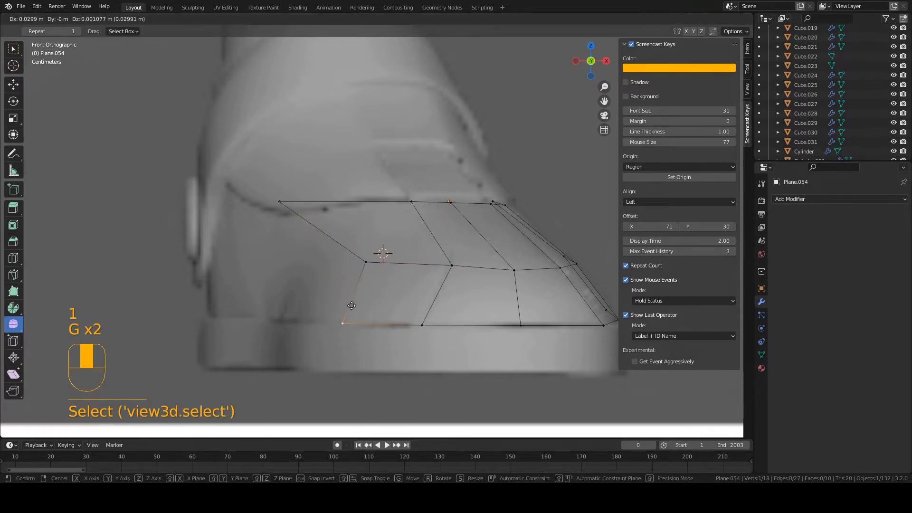
{"action": "left_click", "coordinate": [352, 304]}
- Move the inner row's upper vertex back along X and align the middle vertex with the upper and lower ones
{"action": "left_click", "coordinate": [281, 202]}
{"action": "key", "text": "g"}
{"action": "left_click", "coordinate": [345, 204]}
{"action": "left_click", "coordinate": [364, 262]}
{"action": "key", "text": "g"}
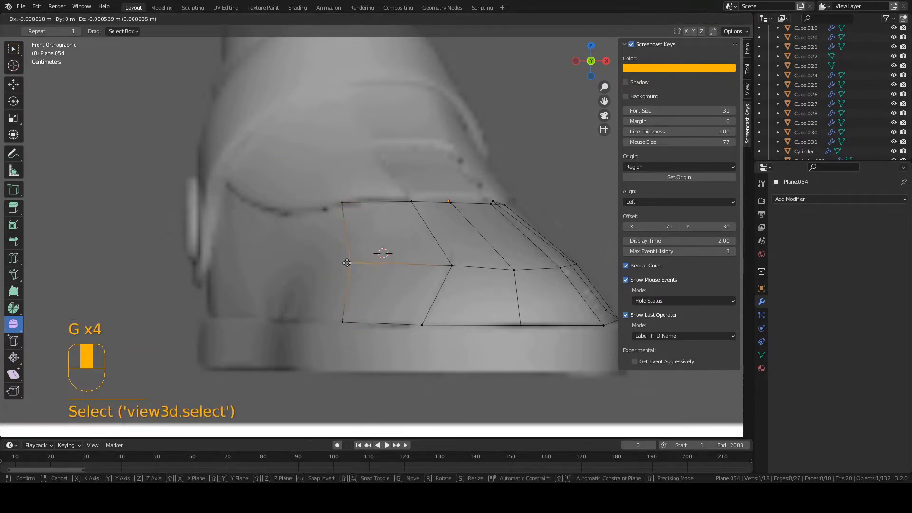
{"action": "left_click", "coordinate": [353, 262]}
- Save the file and extrude the inner row's two front-view edges backward along Y in side view
{"action": "key", "text": "2"}
{"action": "left_click", "coordinate": [348, 292]}
{"action": "left_click", "coordinate": [350, 240], "text": "shift"}
{"action": "key", "text": "ctrl+s"}
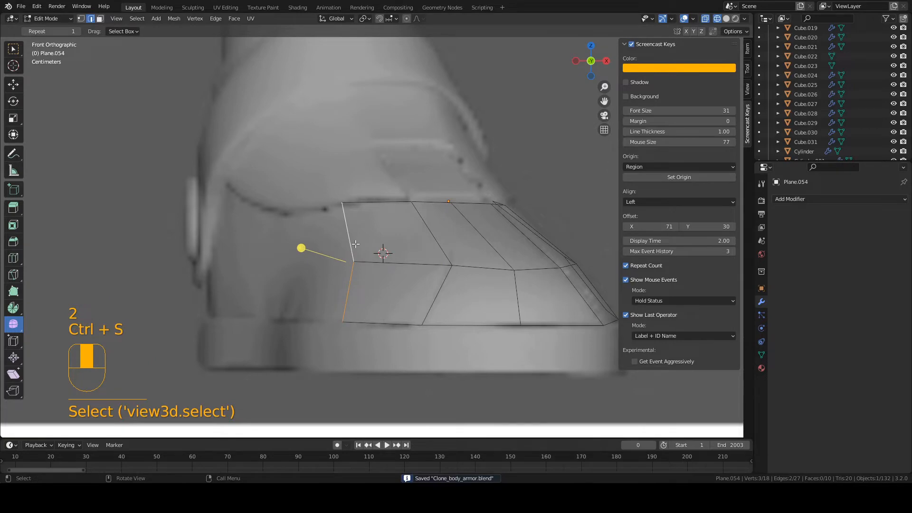
{"action": "key", "text": "KP_3"}
{"action": "middle_click_drag", "start_coordinate": [171, 240], "coordinate": [309, 240], "text": "shift"}
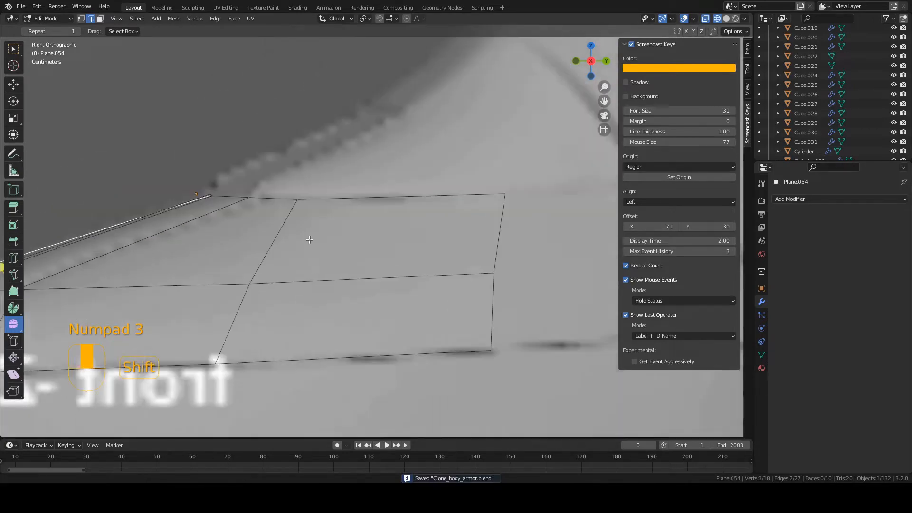
{"action": "scroll", "coordinate": [309, 240], "scroll_direction": "down", "scroll_amount": 4}
{"action": "key", "text": "e"}
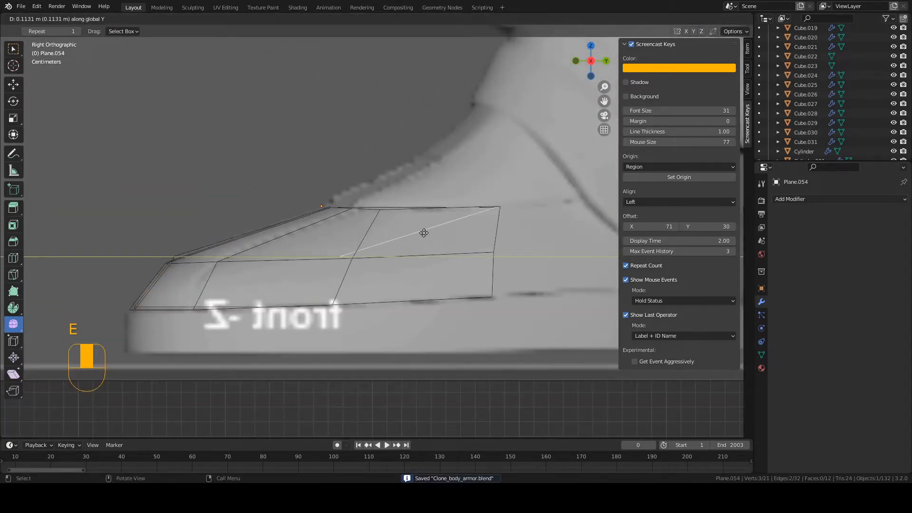
{"action": "left_click", "coordinate": [520, 205]}
- In side view, reposition the extruded row's upper and middle vertices just ahead of the opposite panel's rear row
{"action": "middle_click_drag", "start_coordinate": [469, 245], "coordinate": [373, 269], "text": "shift"}
{"action": "key", "text": "1"}
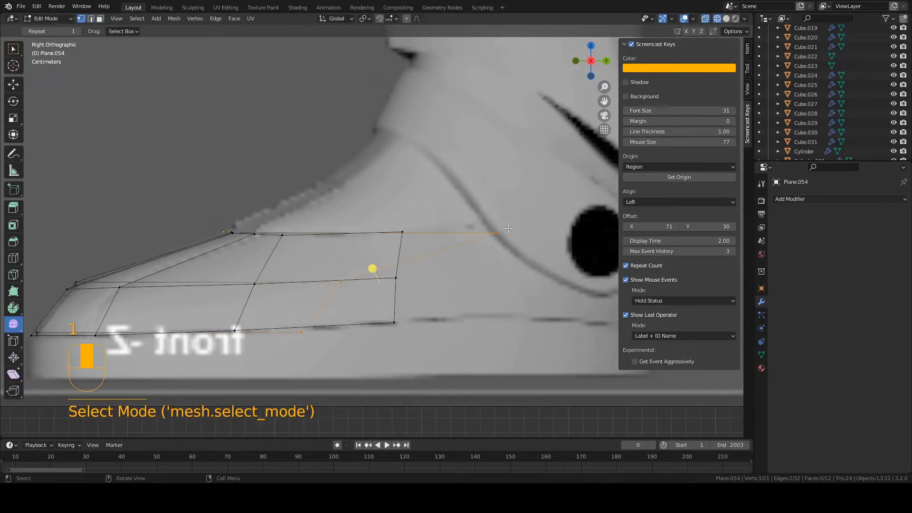
{"action": "left_click", "coordinate": [497, 236]}
{"action": "key", "text": "g"}
{"action": "left_click", "coordinate": [381, 241]}
{"action": "left_click", "coordinate": [341, 282]}
{"action": "key", "text": "g"}
{"action": "left_click", "coordinate": [363, 279]}
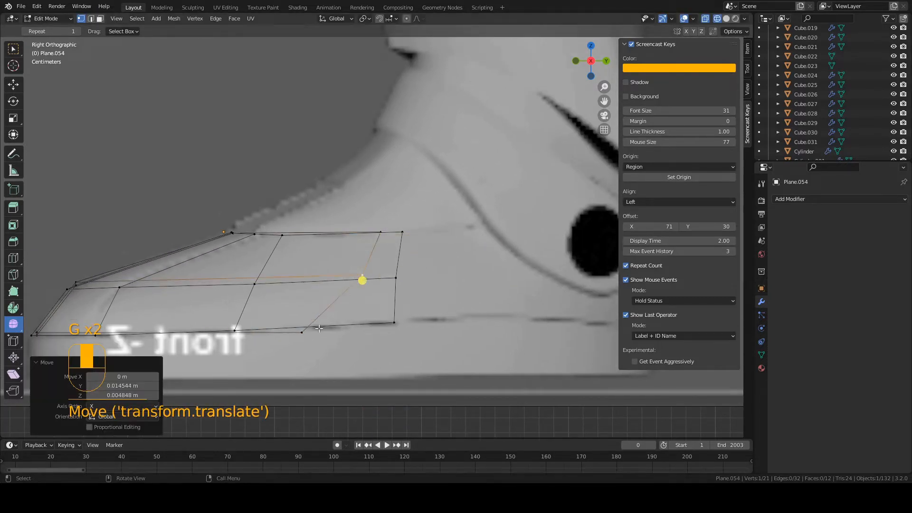
- Move the extruded row's lower vertex back along the sole line, fine-tune the middle vertex, and save the file
{"action": "left_click", "coordinate": [302, 331]}
{"action": "key", "text": "g"}
{"action": "left_click", "coordinate": [364, 316]}
{"action": "key", "text": "g"}
{"action": "left_click", "coordinate": [367, 279]}
{"action": "key", "text": "ctrl+s"}
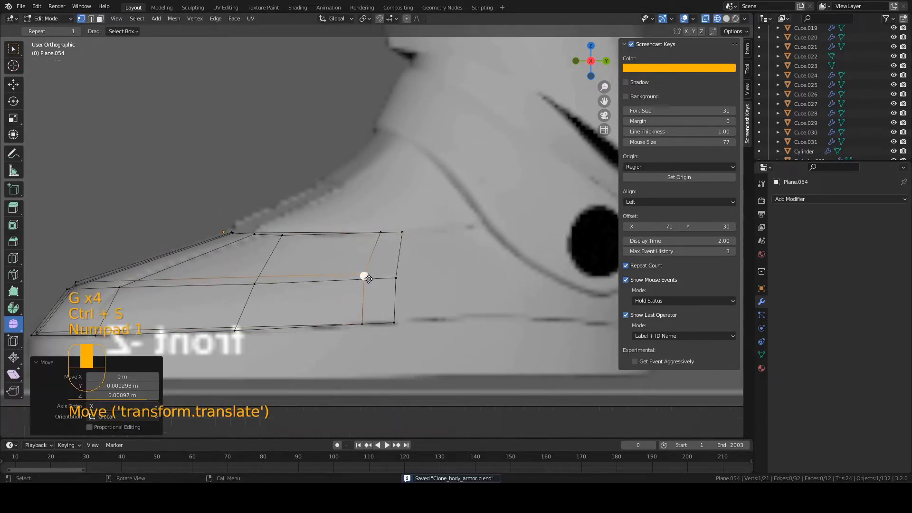
- In front view, move the extruded row's two edges about -0.033 m along X and adjust their height to the sole line
{"action": "key", "text": "KP_1"}
{"action": "key", "text": "2"}
{"action": "left_click", "coordinate": [352, 298], "text": "shift"}
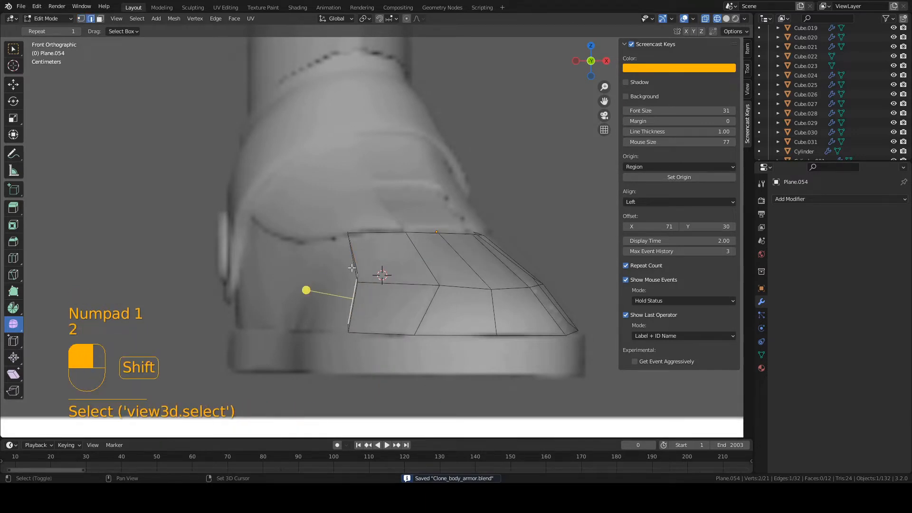
{"action": "left_click", "coordinate": [355, 265], "text": "shift"}
{"action": "key", "text": "g"}
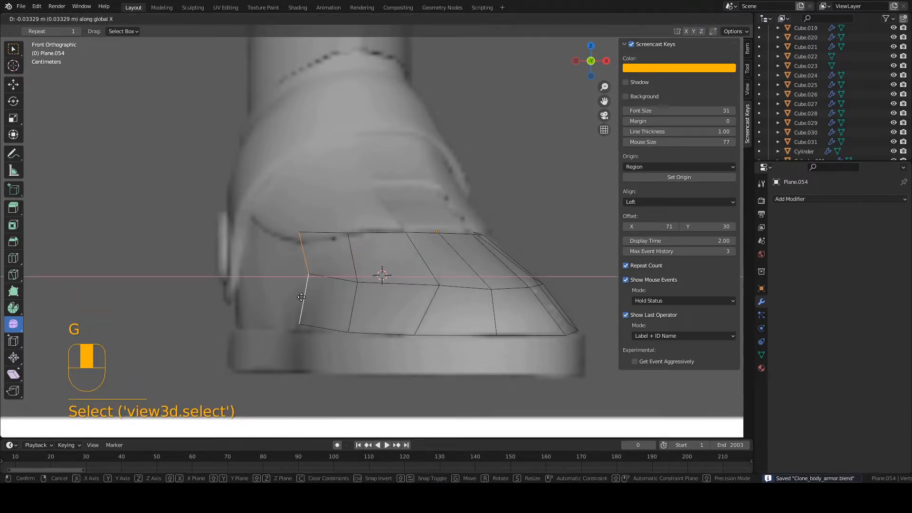
{"action": "left_click", "coordinate": [301, 297]}
{"action": "key", "text": "g"}
{"action": "left_click", "coordinate": [299, 250]}
- Lower the row's upper vertex onto the reference seam, align the middle vertex beneath it, and save the file
{"action": "key", "text": "1"}
{"action": "left_click", "coordinate": [297, 237]}
{"action": "key", "text": "g"}
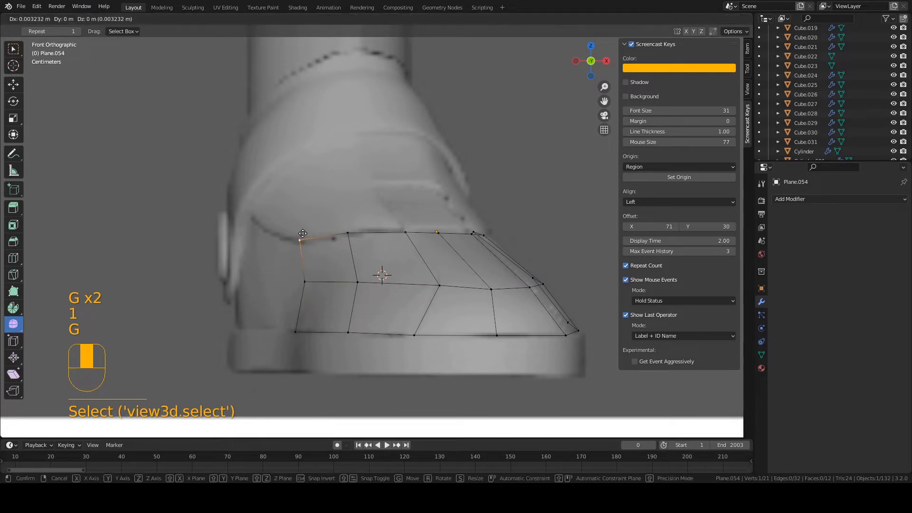
{"action": "left_click", "coordinate": [305, 235]}
{"action": "key", "text": "g"}
{"action": "left_click", "coordinate": [309, 250]}
{"action": "left_click", "coordinate": [301, 281]}
{"action": "key", "text": "g"}
{"action": "left_click", "coordinate": [300, 282]}
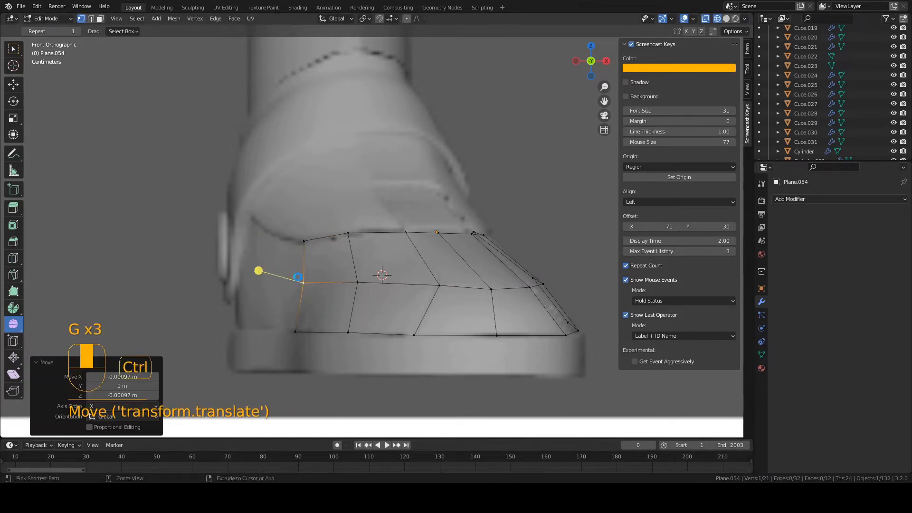
{"action": "key", "text": "ctrl+s"}
- In side view, move the row's two edges about 0.003 m in Y and 0.006 m in Z, scale them to 0.43 along Y, and save
{"action": "key", "text": "2"}
{"action": "left_click", "coordinate": [304, 259]}
{"action": "left_click", "coordinate": [301, 293], "text": "shift"}
{"action": "key", "text": "ctrl+s"}
{"action": "key", "text": "KP_3"}
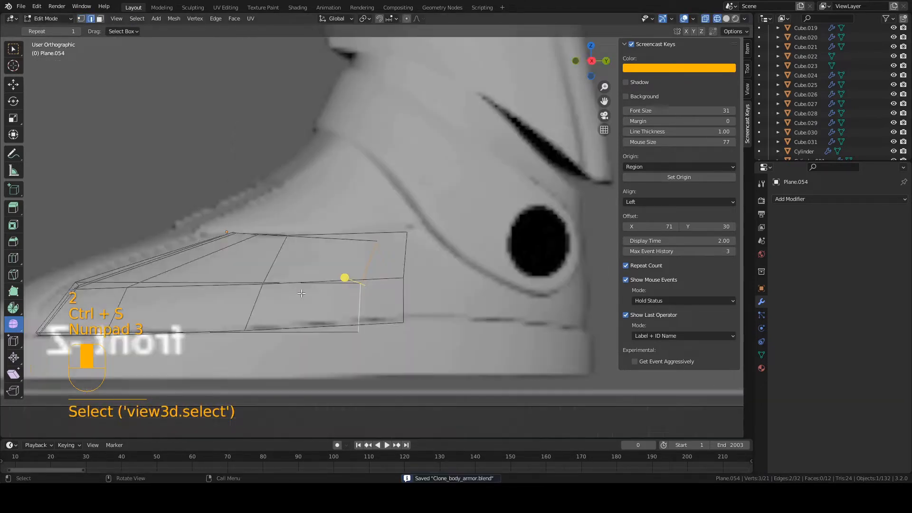
{"action": "key", "text": "g"}
{"action": "left_click", "coordinate": [379, 288]}
{"action": "key", "text": "s"}
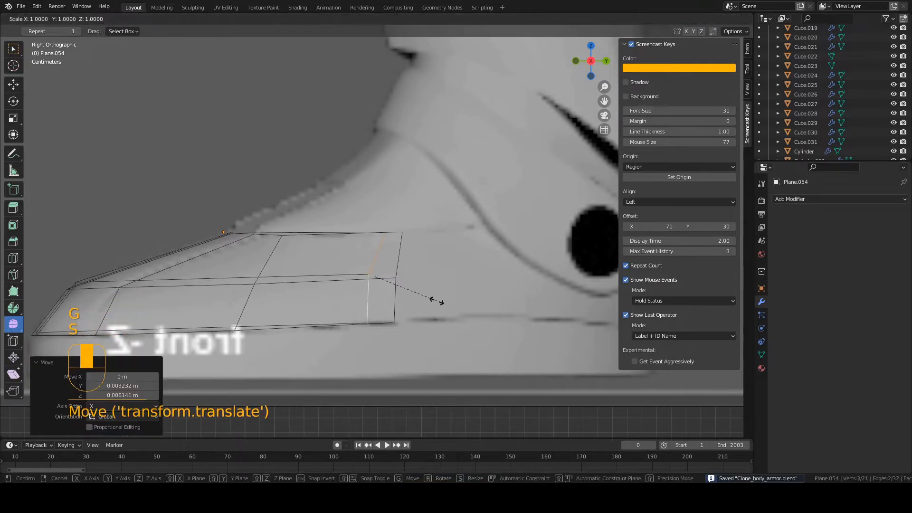
{"action": "key", "text": "y"}
{"action": "left_click", "coordinate": [399, 289]}
{"action": "key", "text": "ctrl+s"}
- In front view, lower the row's two edges about 0.0055 m and extrude them along negative X to the boot's edge
{"action": "middle_click_drag", "start_coordinate": [477, 291], "coordinate": [351, 295], "text": "shift"}
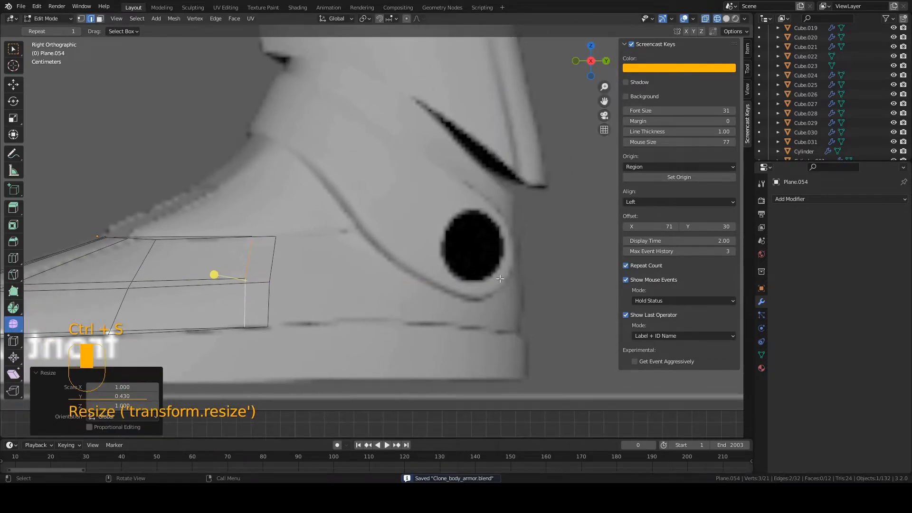
{"action": "key", "text": "KP_1"}
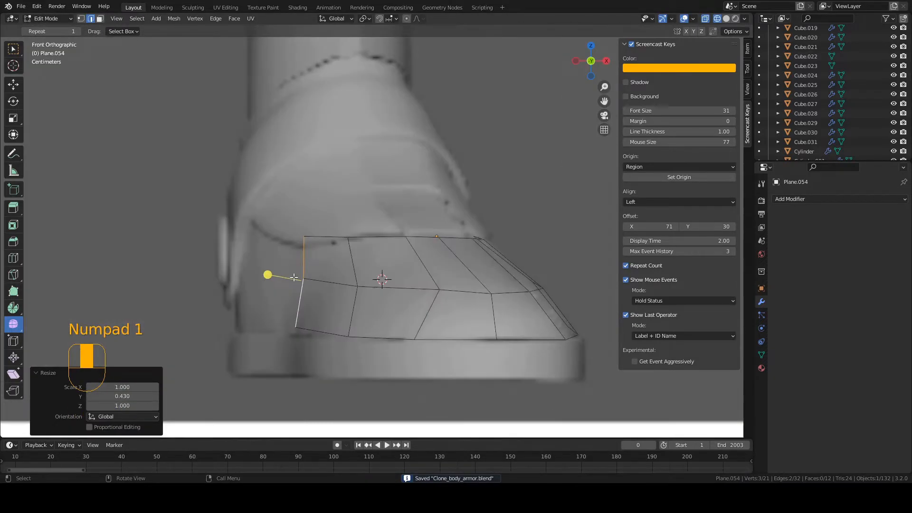
{"action": "key", "text": "g"}
{"action": "left_click", "coordinate": [282, 277]}
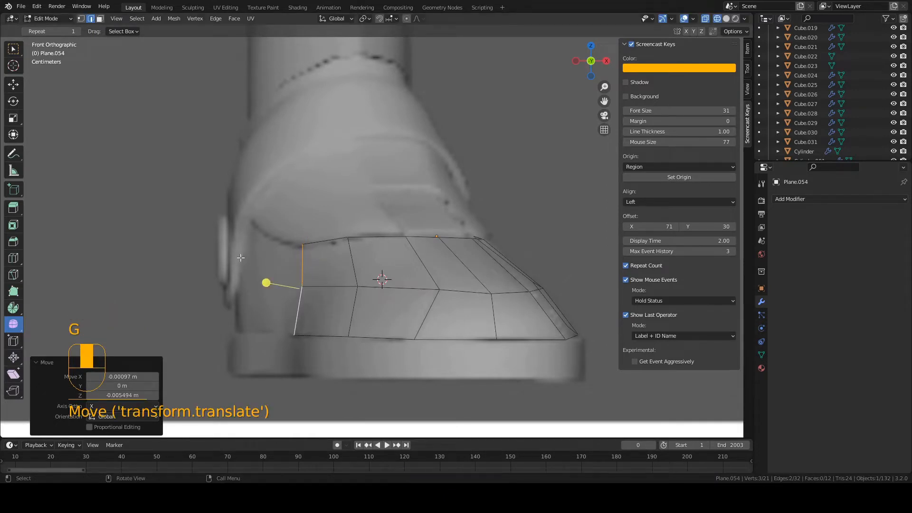
{"action": "key", "text": "e"}
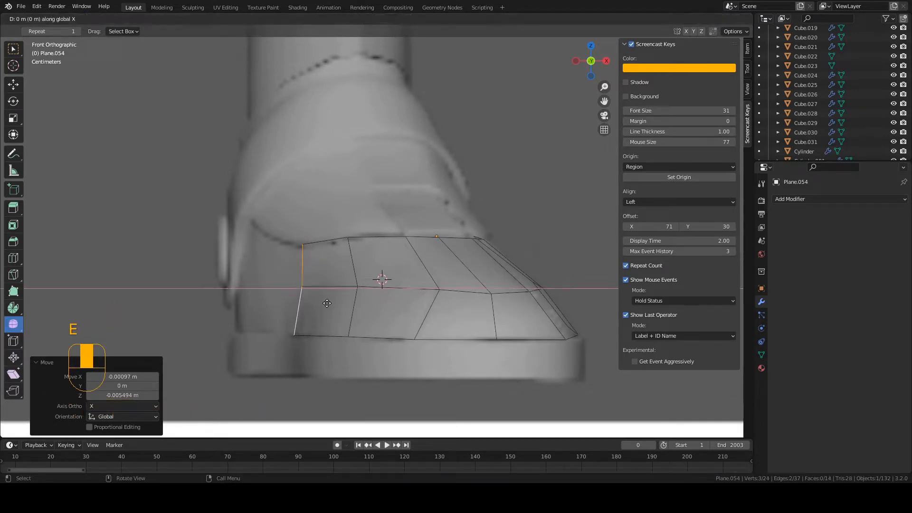
{"action": "left_click", "coordinate": [269, 271]}
- Raise the new row's upper and middle vertices to follow the boot's reference outline in front view, and save the file
{"action": "key", "text": "1"}
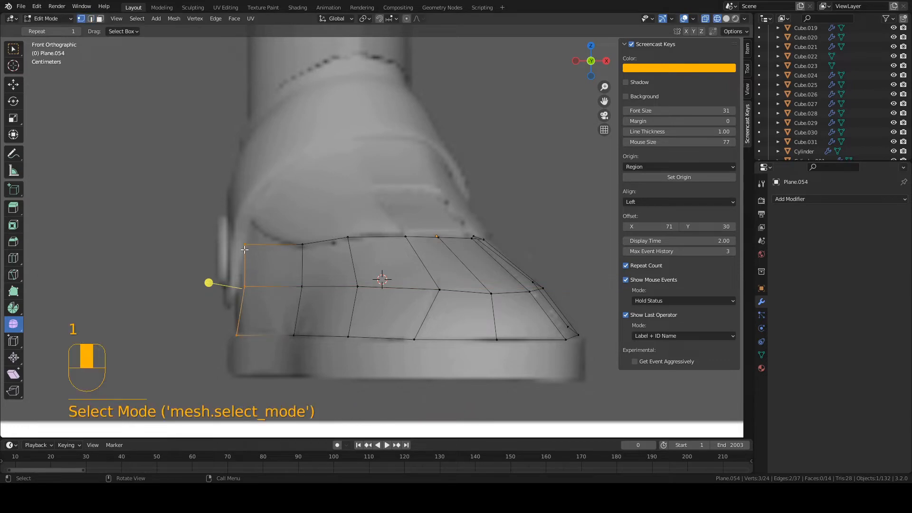
{"action": "left_click", "coordinate": [245, 244]}
{"action": "key", "text": "g"}
{"action": "left_click", "coordinate": [246, 223]}
{"action": "left_click", "coordinate": [245, 284]}
{"action": "key", "text": "g"}
{"action": "left_click", "coordinate": [243, 279]}
{"action": "key", "text": "ctrl+s"}
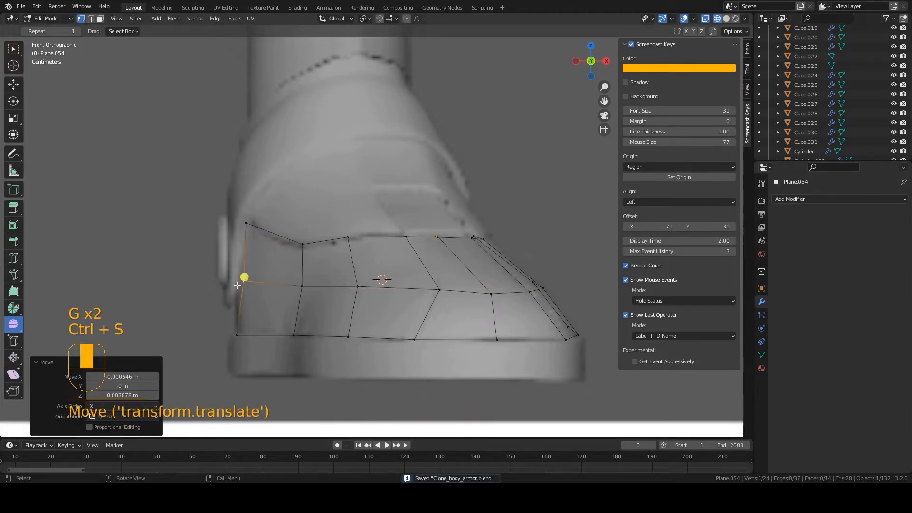
- In solid shading and side view, move the new row's two edges about 0.138 m back in Y and 0.005 m up in Z
{"action": "key", "text": "KP_3"}
{"action": "key", "text": "2"}
{"action": "middle_click_drag", "start_coordinate": [260, 298], "coordinate": [301, 251]}
{"action": "key", "text": "z"}
{"action": "left_click", "coordinate": [356, 252]}
{"action": "middle_click_drag", "start_coordinate": [257, 280], "coordinate": [319, 289]}
{"action": "left_click", "coordinate": [257, 297], "text": "shift"}
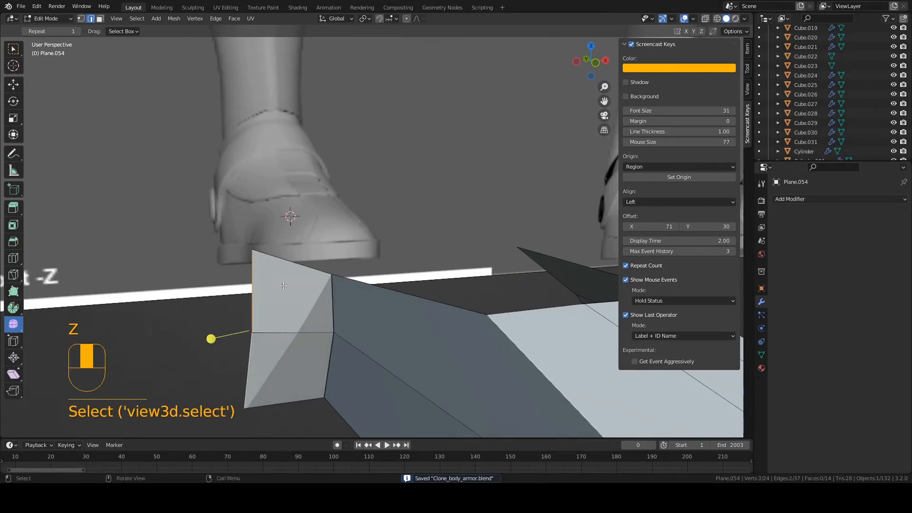
{"action": "key", "text": "KP_3"}
{"action": "key", "text": "g"}
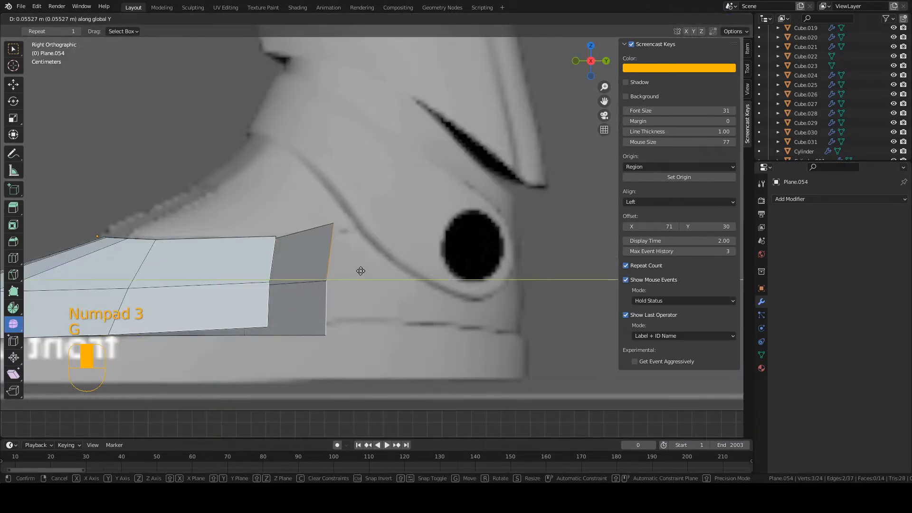
{"action": "left_click", "coordinate": [386, 272]}
{"action": "key", "text": "g"}
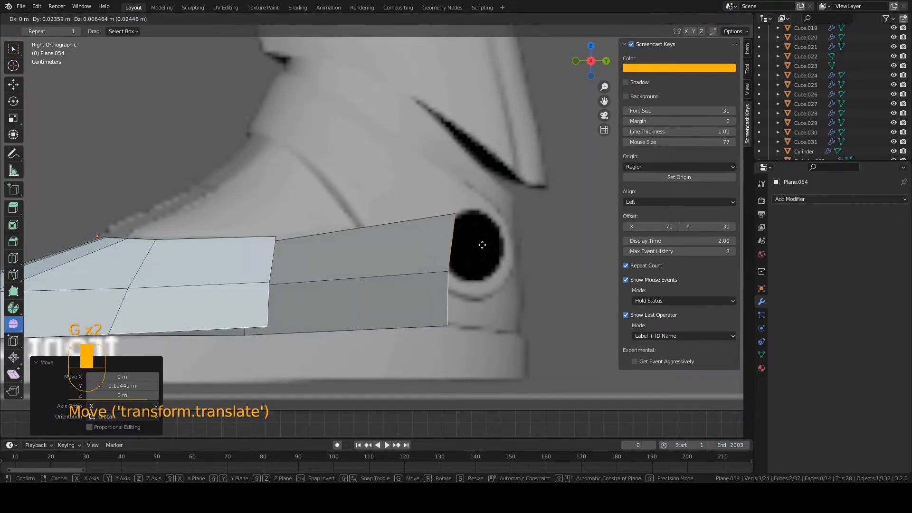
{"action": "left_click", "coordinate": [482, 245]}
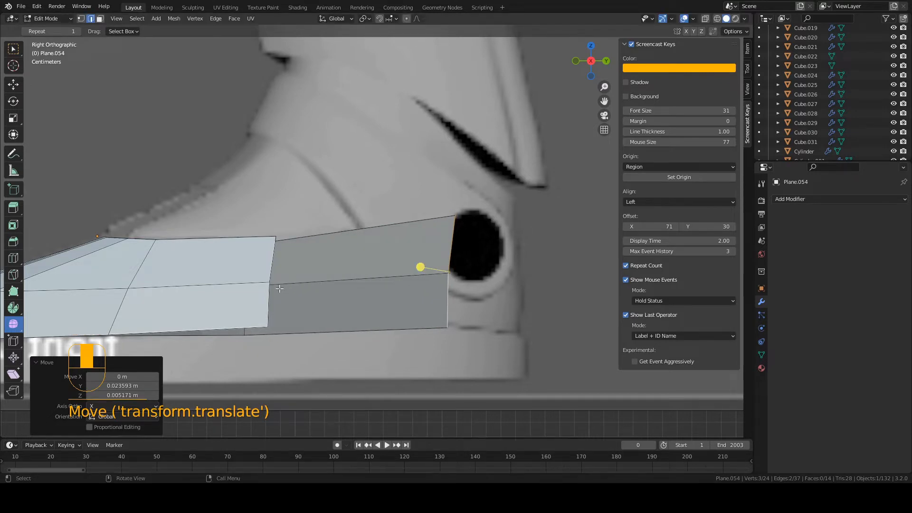
- In front view with wireframe shading, align the new row's middle and lower vertices with the boot outline, and save the file
{"action": "key", "text": "KP_1"}
{"action": "key", "text": "z"}
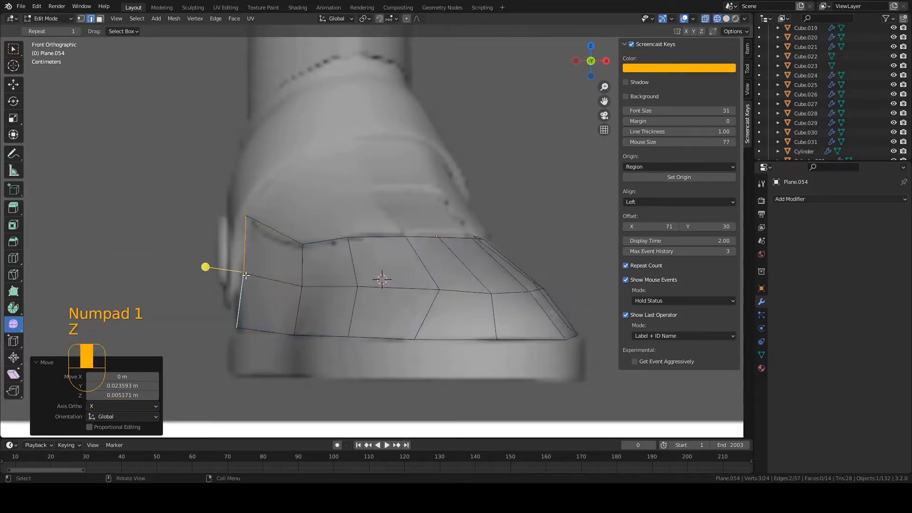
{"action": "key", "text": "1"}
{"action": "left_click", "coordinate": [243, 273]}
{"action": "key", "text": "g"}
{"action": "left_click", "coordinate": [237, 274]}
{"action": "left_click", "coordinate": [238, 321]}
{"action": "key", "text": "g"}
{"action": "left_click", "coordinate": [193, 329]}
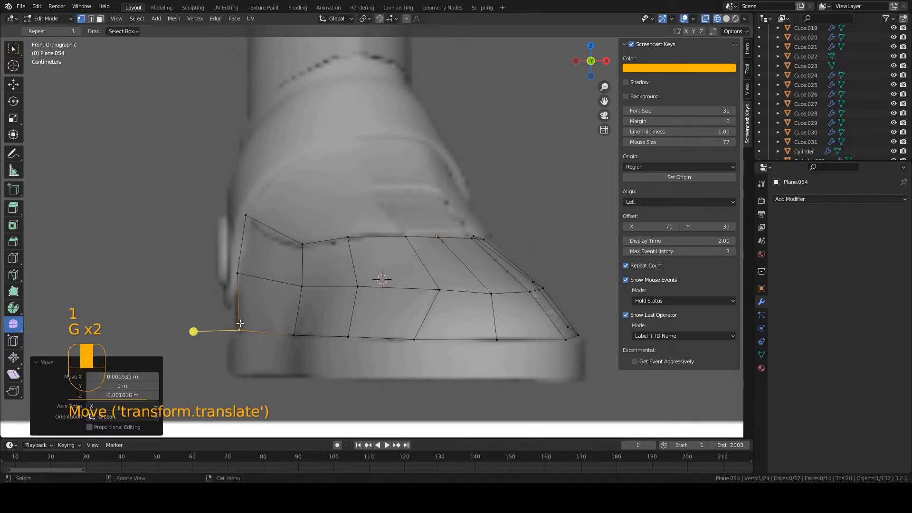
{"action": "key", "text": "ctrl+s"}
- Inspect the panel in Object Mode, and in side view extrude the opposite side's two rear edges 0.13147 m along Y
{"action": "key", "text": "z"}
{"action": "key", "text": "Tab"}
{"action": "mouse_move", "coordinate": [364, 305]}
{"action": "middle_mouse_down"}
{"action": "mouse_move", "coordinate": [301, 286]}
{"action": "mouse_move", "coordinate": [323, 281]}
{"action": "mouse_move", "coordinate": [313, 332]}
{"action": "middle_mouse_up"}
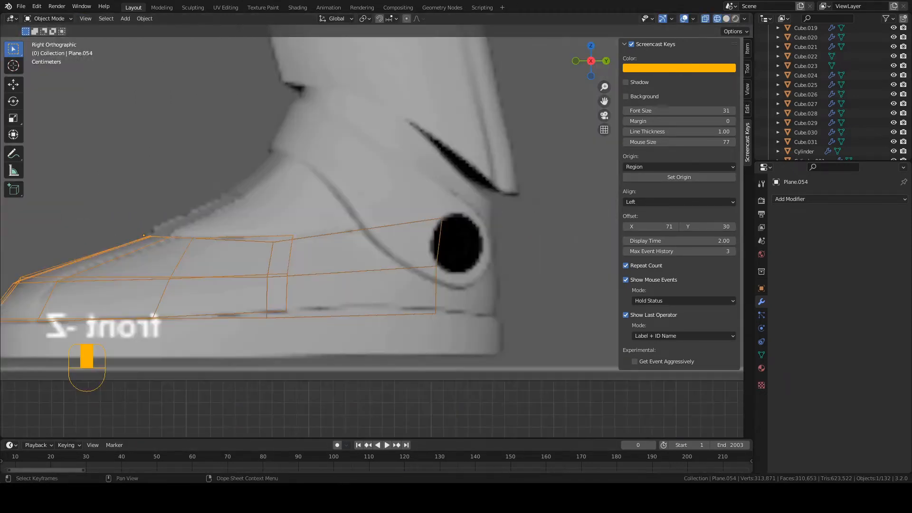
{"action": "key", "text": "Tab"}
{"action": "key", "text": "2"}
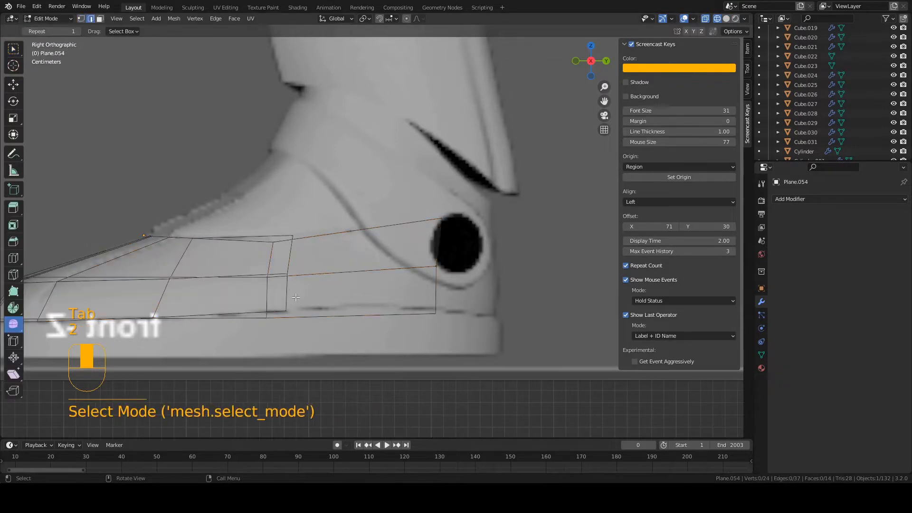
{"action": "left_click", "coordinate": [290, 260]}
{"action": "key", "text": "e"}
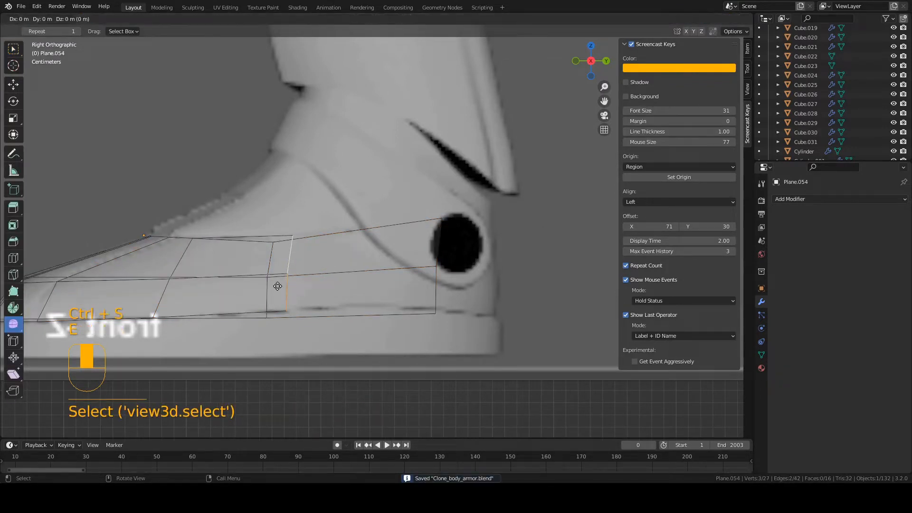
{"action": "left_click", "coordinate": [439, 285]}
- Adjust the extruded rear edges' position and move their upper vertex about -0.0066 m in Y and 0.014 m in Z
{"action": "key", "text": "g"}
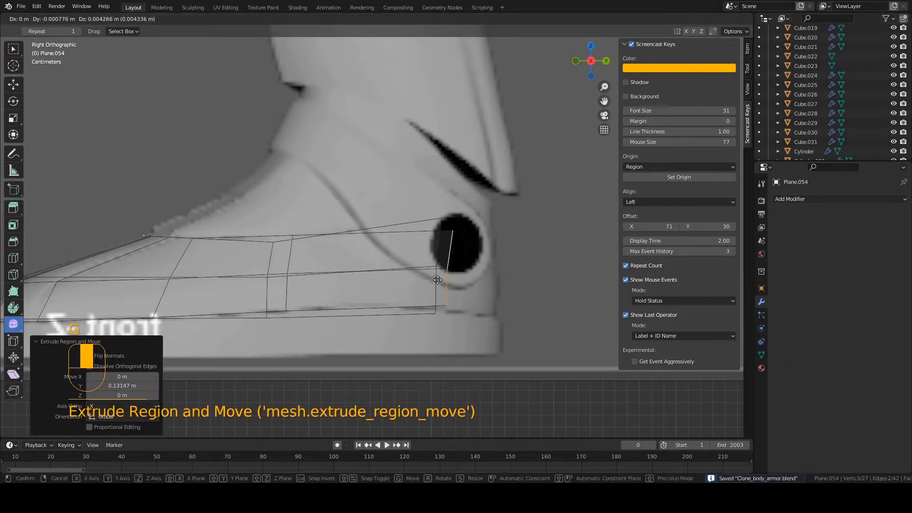
{"action": "left_click", "coordinate": [436, 285]}
{"action": "key", "text": "1"}
{"action": "left_click", "coordinate": [460, 244]}
{"action": "key", "text": "g"}
{"action": "left_click", "coordinate": [452, 234]}
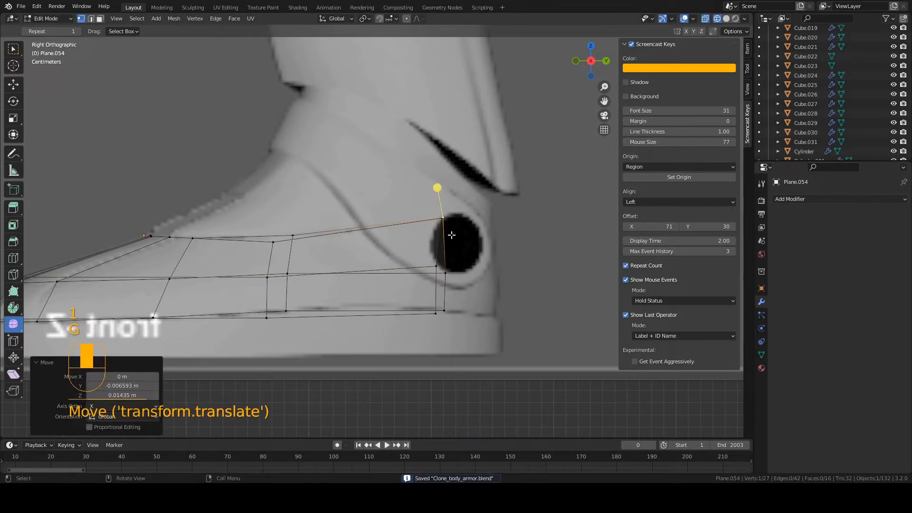
- Move the new rear row's middle and lower vertices in line with the opposite side's rear row in side view
{"action": "left_click", "coordinate": [446, 285]}
{"action": "key", "text": "g"}
{"action": "left_click", "coordinate": [443, 285]}
{"action": "key", "text": "g"}
{"action": "left_click", "coordinate": [441, 288]}
{"action": "left_click", "coordinate": [442, 316]}
{"action": "key", "text": "g"}
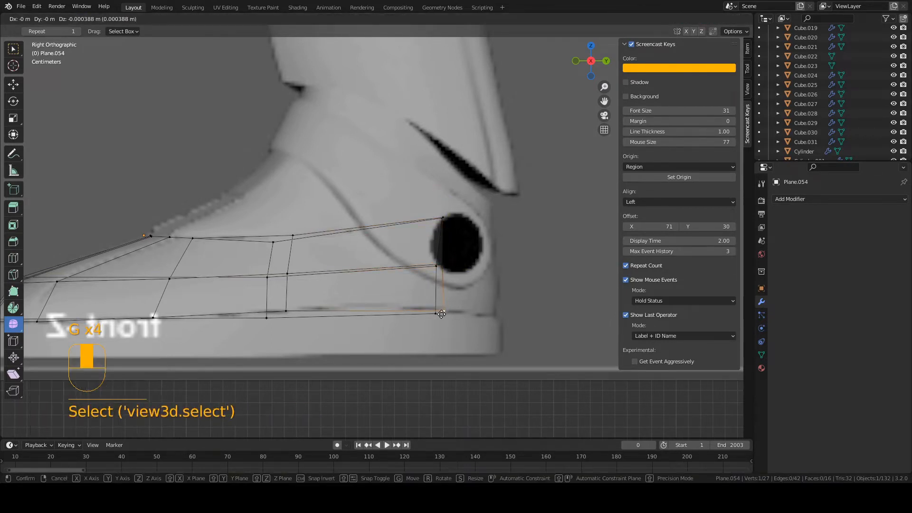
{"action": "left_click", "coordinate": [441, 315]}
- Nudge the rear row's middle vertex about 0.0008 m along Y, slide it along its edge, and save the file
{"action": "left_click", "coordinate": [443, 264]}
{"action": "key", "text": "g"}
{"action": "left_click", "coordinate": [445, 264]}
{"action": "key", "text": "g"}
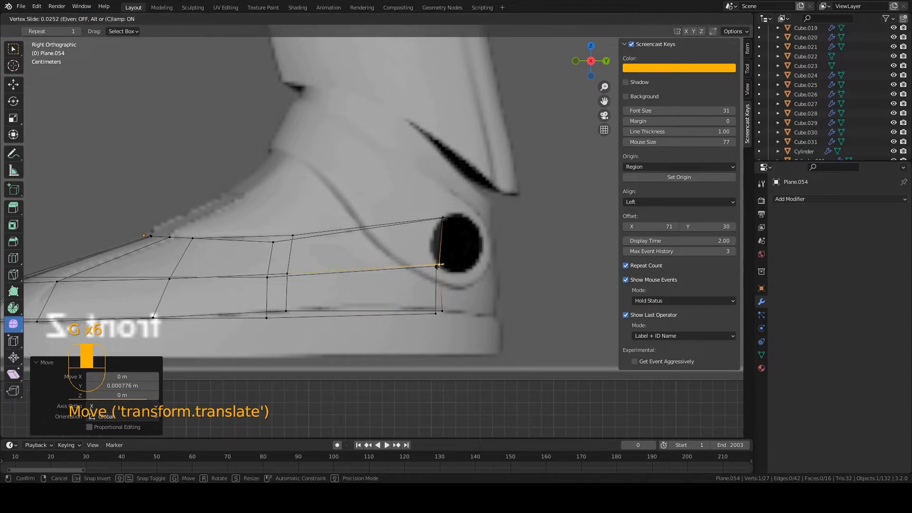
{"action": "left_click", "coordinate": [445, 266]}
{"action": "key", "text": "ctrl+s"}
- In front view, move the new rear row's two edges -0.052745 m along X and check their placement in perspective
{"action": "key", "text": "KP_1"}
{"action": "key", "text": "2"}
{"action": "left_click", "coordinate": [512, 273]}
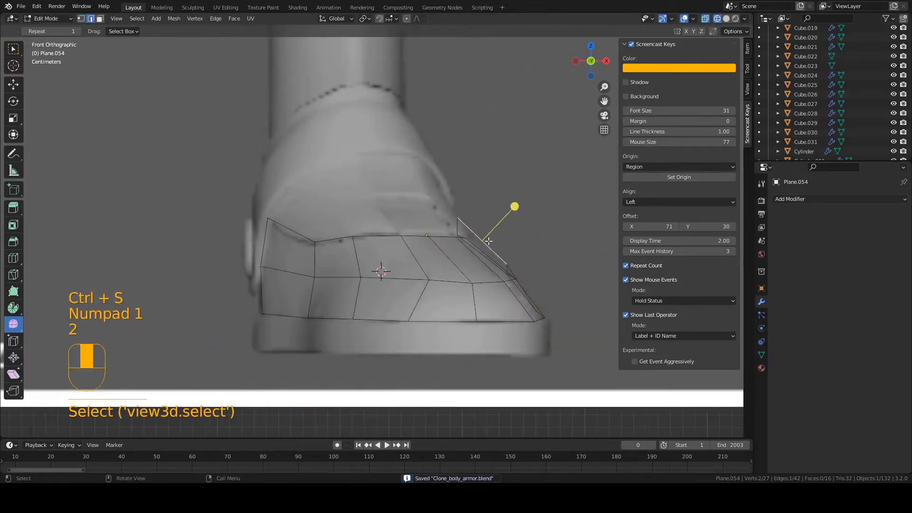
{"action": "key", "text": "g"}
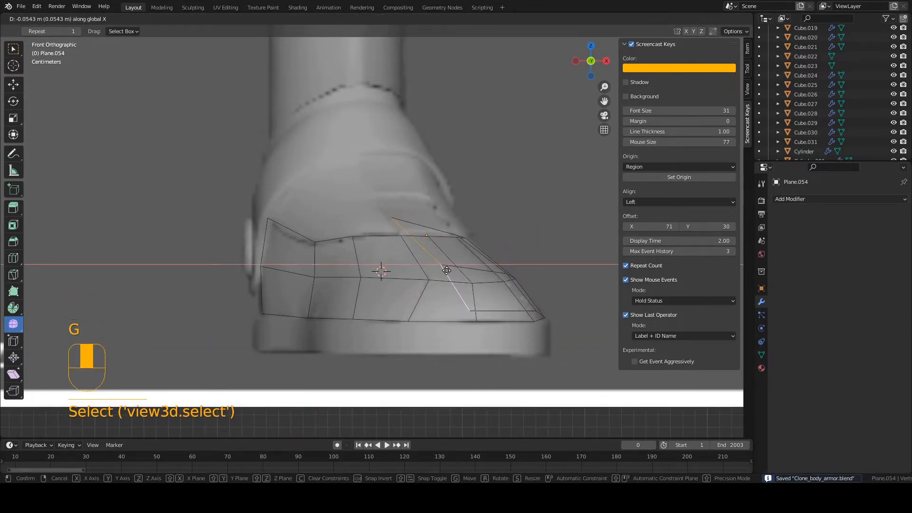
{"action": "left_click", "coordinate": [450, 253]}
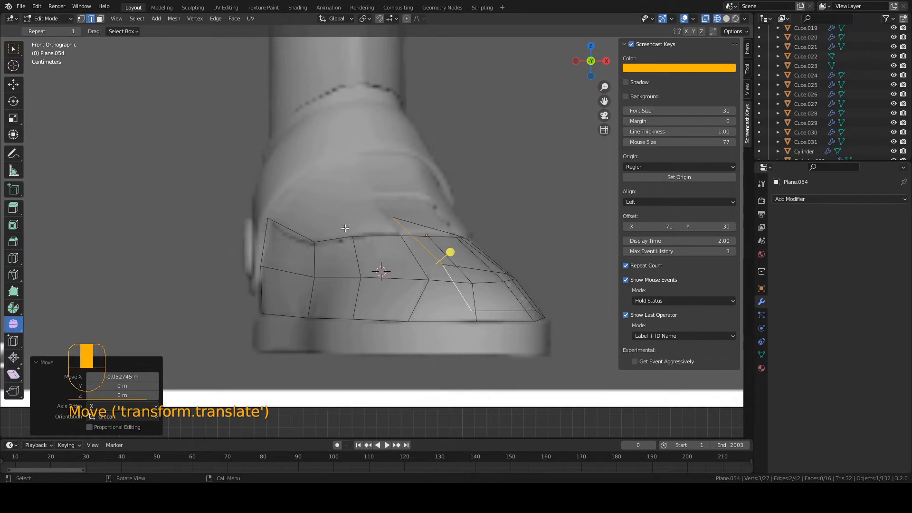
{"action": "middle_click_drag", "start_coordinate": [409, 279], "coordinate": [384, 281]}
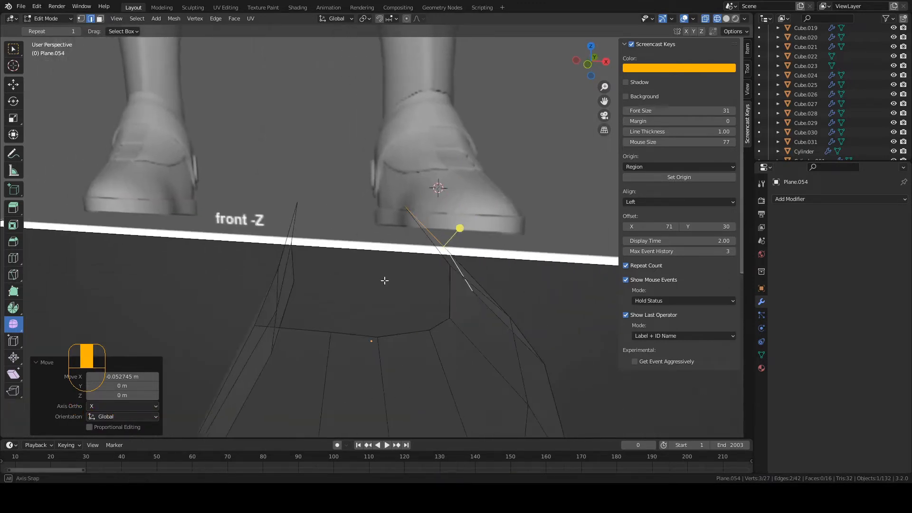
- Show the toe panel in solid shading, finish adjusting its new rear edges, leave Edit Mode and save the file
{"action": "key", "text": "z"}
{"action": "key", "text": "g"}
{"action": "mouse_move", "coordinate": [436, 269]}
{"action": "middle_mouse_down"}
{"action": "mouse_move", "coordinate": [421, 273]}
{"action": "mouse_move", "coordinate": [484, 287]}
{"action": "mouse_move", "coordinate": [332, 263]}
{"action": "mouse_move", "coordinate": [397, 370]}
{"action": "middle_mouse_up"}
{"action": "left_click", "coordinate": [435, 270]}
{"action": "key", "text": "Tab"}
{"action": "key", "text": "ctrl+s"}
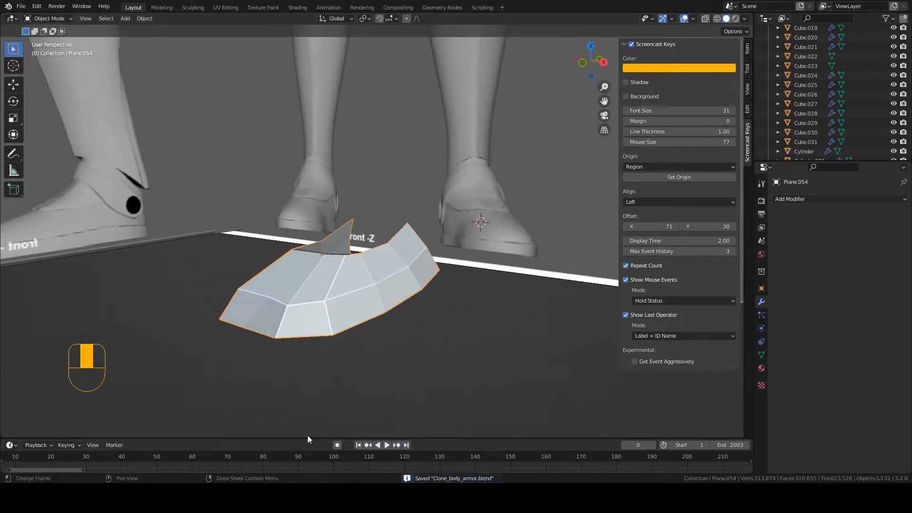
- Compare the boot mesh with the front reference, alternating wireframe and solid shading, and check the toe in perspective
{"action": "key", "text": "KP_3"}
{"action": "scroll", "coordinate": [379, 352], "scroll_direction": "up", "scroll_amount": 1}
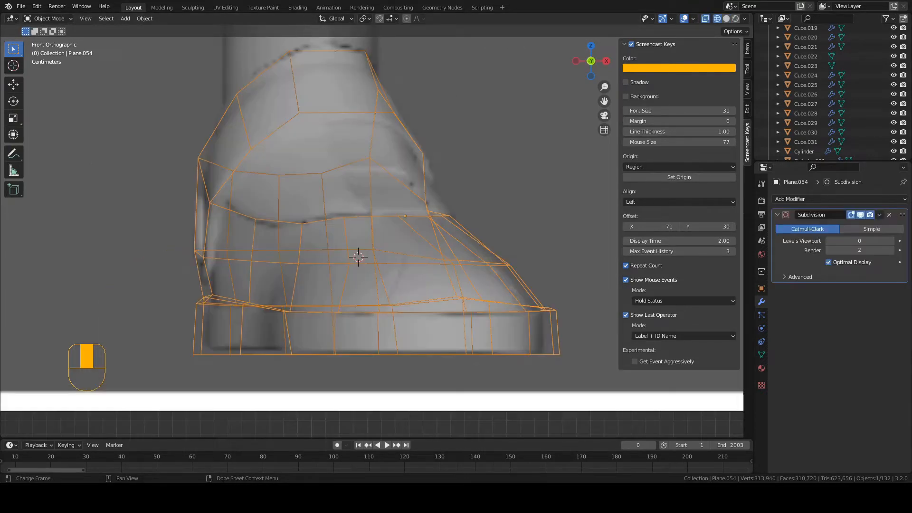
{"action": "scroll", "coordinate": [352, 332], "scroll_direction": "up", "scroll_amount": 3}
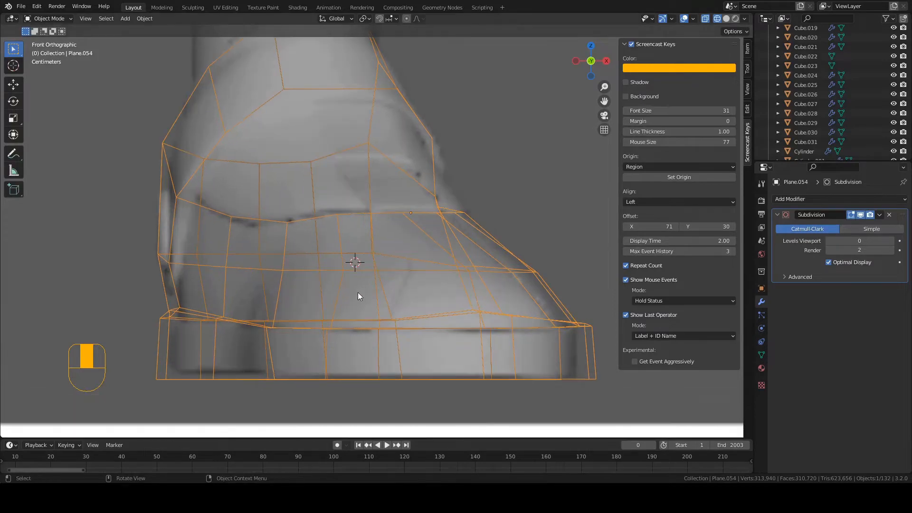
{"action": "scroll", "coordinate": [366, 276], "scroll_direction": "up", "scroll_amount": 2}
{"action": "key", "text": "z"}
{"action": "left_click", "coordinate": [445, 276]}
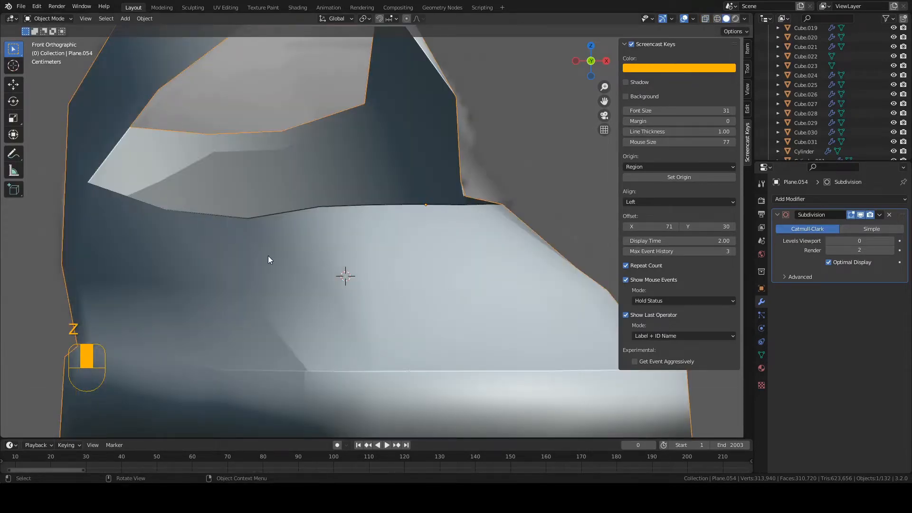
{"action": "key", "text": "shift+z"}
{"action": "mouse_move", "coordinate": [344, 286]}
{"action": "middle_mouse_down", "text": "shift"}
{"action": "mouse_move", "coordinate": [258, 275]}
{"action": "mouse_move", "coordinate": [261, 264]}
{"action": "middle_mouse_up", "text": "shift"}
{"action": "key", "text": "z"}
{"action": "left_click", "coordinate": [316, 269]}
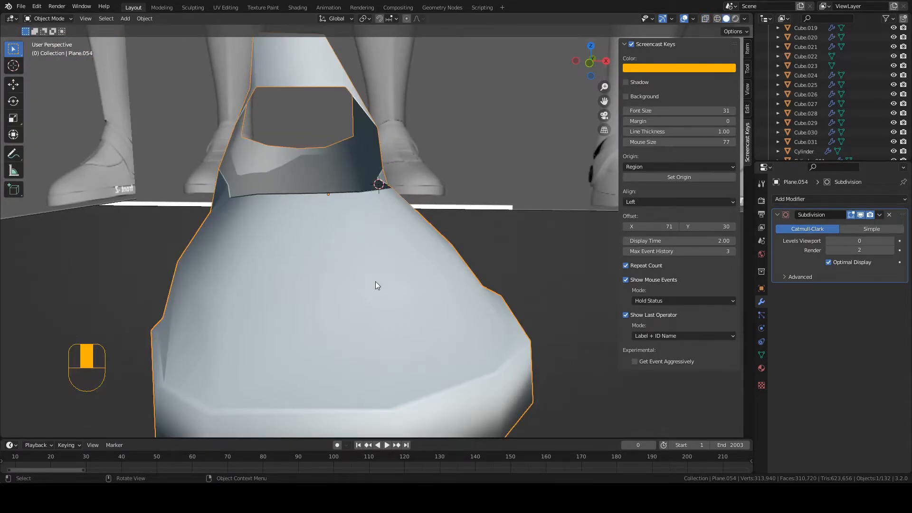
{"action": "middle_click_drag", "start_coordinate": [375, 281], "coordinate": [368, 281]}
{"action": "key", "text": "KP_1"}
{"action": "key", "text": "shift+z"}
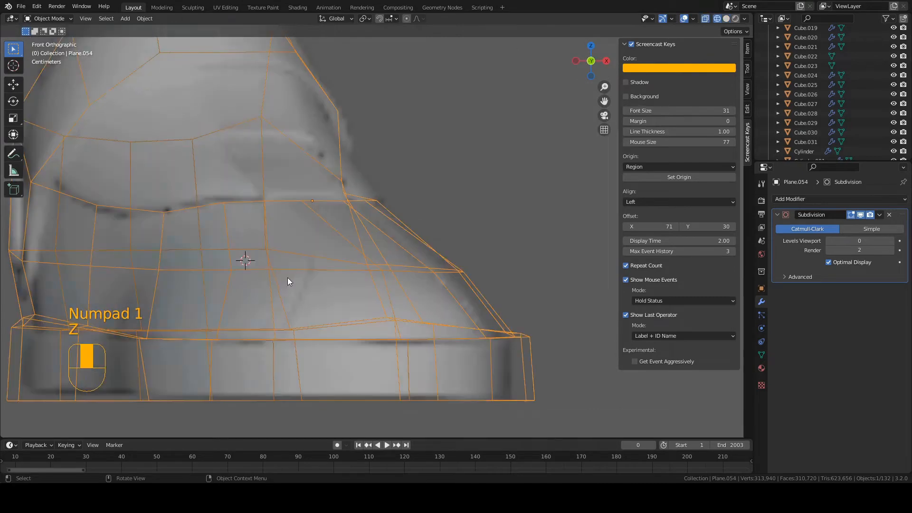
- In Edit Mode, move the toe's middle-row vertex below the ankle opening in X so it follows the reference crease
{"action": "scroll", "coordinate": [287, 287], "scroll_direction": "up", "scroll_amount": 2}
{"action": "key", "text": "shift+z"}
{"action": "key", "text": "Tab"}
{"action": "key", "text": "1"}
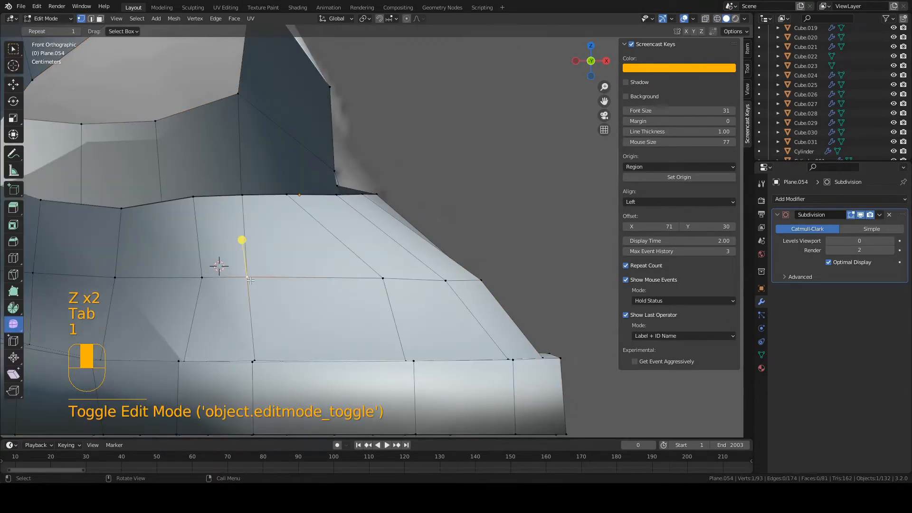
{"action": "key", "text": "g"}
{"action": "key", "text": "z"}
{"action": "key", "text": "g"}
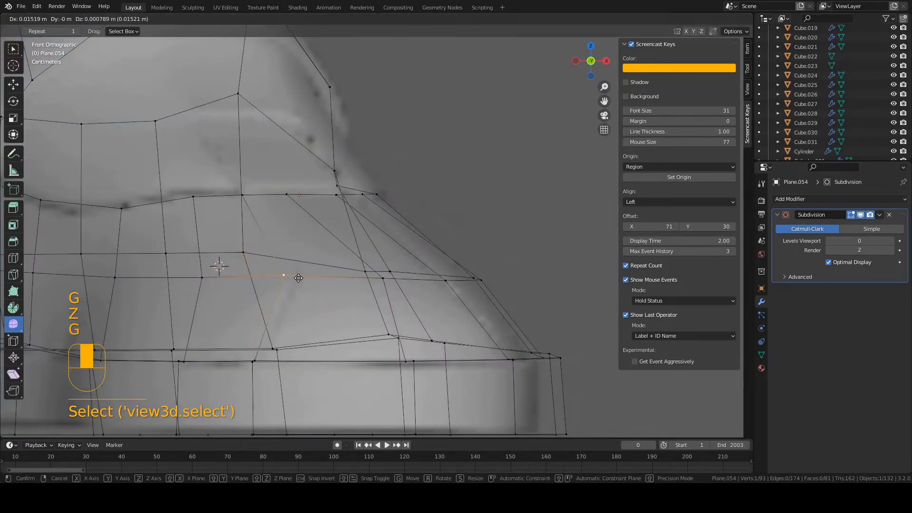
{"action": "left_click", "coordinate": [298, 277]}
{"action": "key", "text": "z"}
{"action": "left_click", "coordinate": [295, 255]}
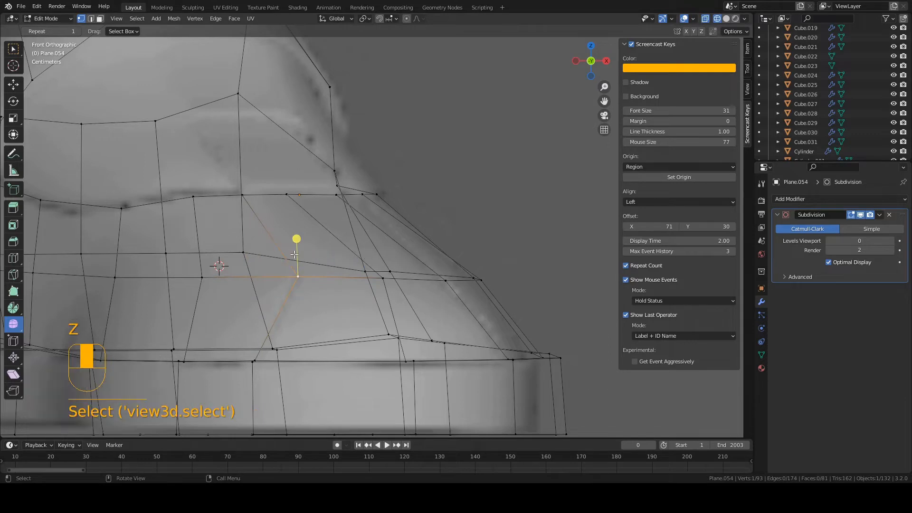
{"action": "key", "text": "g"}
{"action": "left_click", "coordinate": [289, 281]}
- Nudge the next two middle-row vertices toward the toe's outer side to follow the front reference, and save the file
{"action": "left_click", "coordinate": [439, 287]}
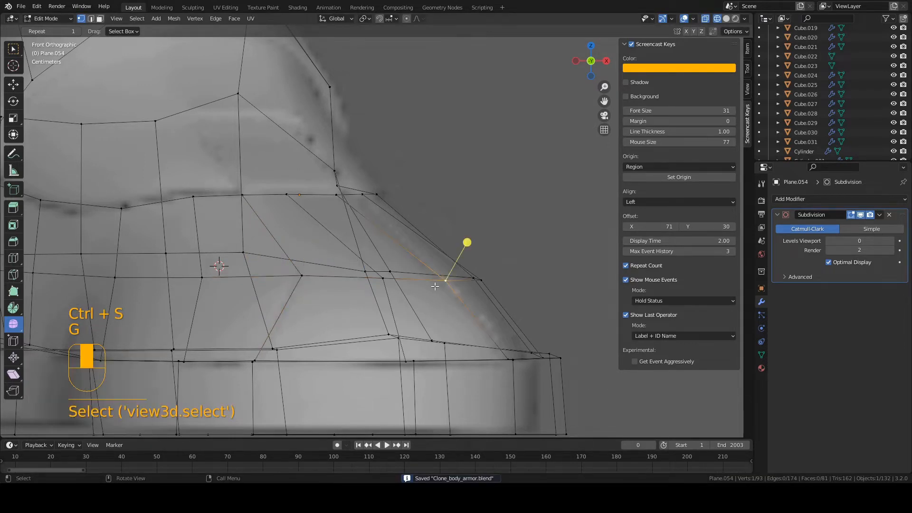
{"action": "key", "text": "g"}
{"action": "key", "text": "g"}
{"action": "right_click", "coordinate": [391, 281]}
{"action": "left_click", "coordinate": [383, 282]}
{"action": "key", "text": "g"}
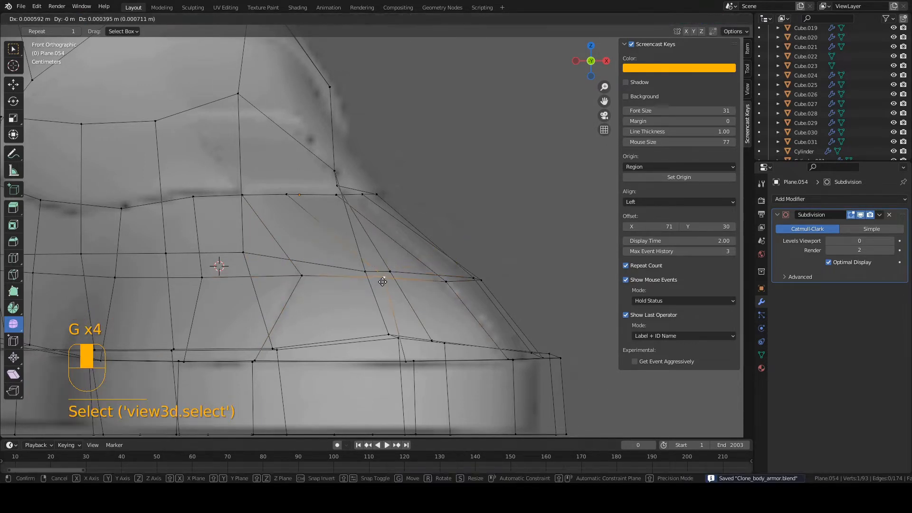
{"action": "left_click", "coordinate": [385, 282]}
{"action": "key", "text": "ctrl+s"}
{"action": "left_click", "coordinate": [446, 276]}
{"action": "key", "text": "g"}
{"action": "left_click", "coordinate": [445, 277]}
- Move an upper-row vertex toward the outer corner, slide its neighbour along its edge by a factor of 0.368, and save
{"action": "left_click", "coordinate": [335, 194]}
{"action": "key", "text": "g"}
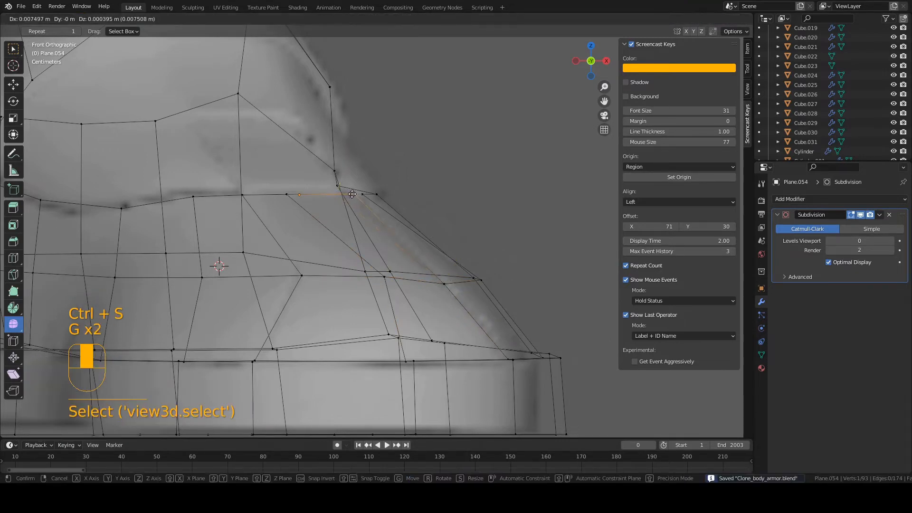
{"action": "left_click", "coordinate": [356, 194]}
{"action": "left_click", "coordinate": [367, 196]}
{"action": "key", "text": "g"}
{"action": "key", "text": "g"}
{"action": "left_click", "coordinate": [369, 197]}
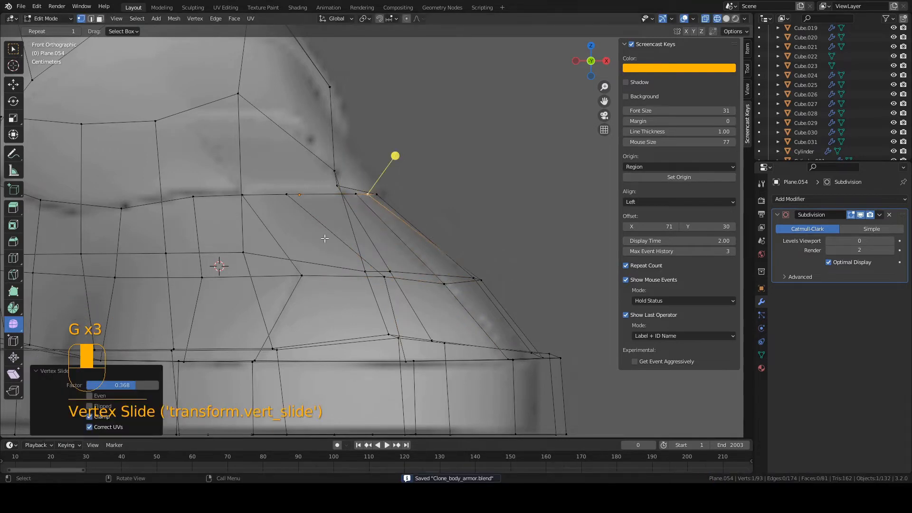
{"action": "left_click", "coordinate": [249, 199]}
{"action": "key", "text": "g"}
{"action": "left_click", "coordinate": [249, 200]}
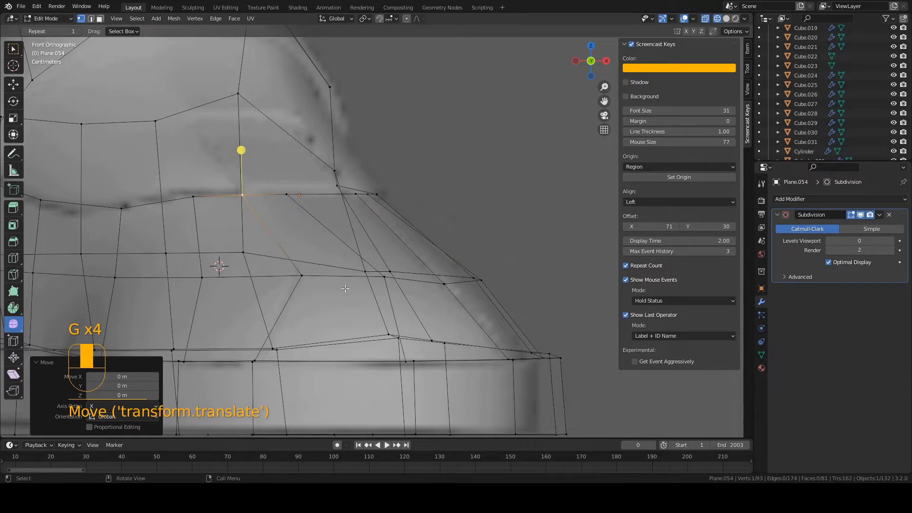
{"action": "key", "text": "ctrl+s"}
- Return to solid shading, select the edges at the toe's front side corner and move them 0.00412 m along X
{"action": "key", "text": "2"}
{"action": "key", "text": "1"}
{"action": "left_click", "coordinate": [300, 238]}
{"action": "key", "text": "z"}
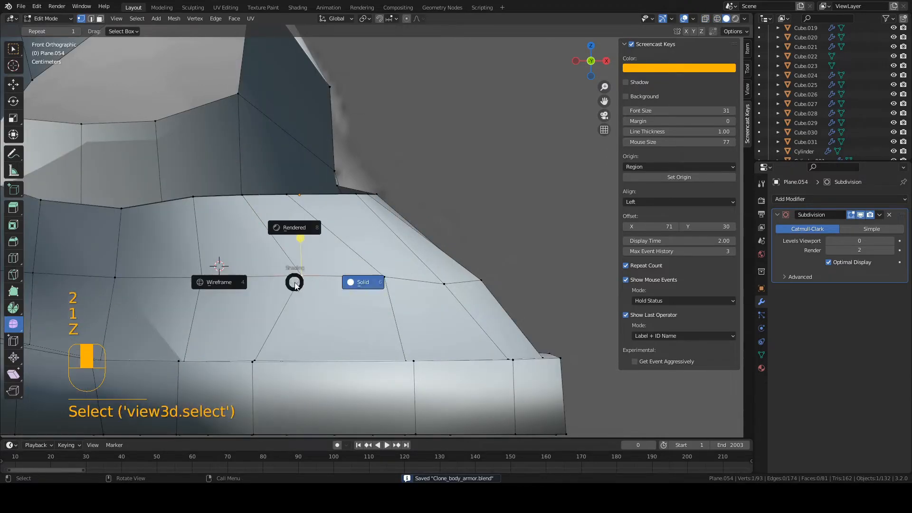
{"action": "mouse_move", "coordinate": [295, 283]}
{"action": "middle_mouse_down"}
{"action": "mouse_move", "coordinate": [328, 276]}
{"action": "mouse_move", "coordinate": [378, 293]}
{"action": "mouse_move", "coordinate": [309, 285]}
{"action": "mouse_move", "coordinate": [301, 297]}
{"action": "middle_mouse_up"}
{"action": "key", "text": "2"}
{"action": "left_click", "coordinate": [303, 287], "text": "shift"}
{"action": "key", "text": "g"}
{"action": "key", "text": "x"}
{"action": "left_click", "coordinate": [305, 298]}
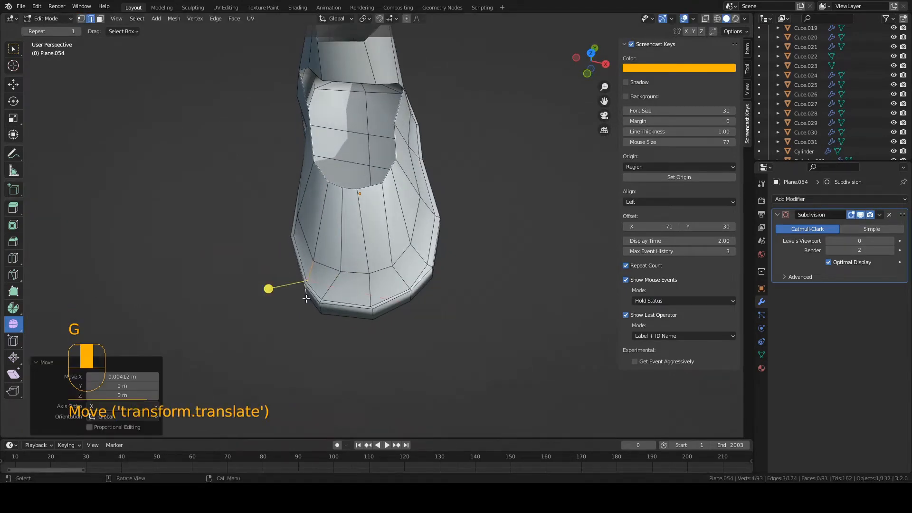
- Add a loop cut beside each lengthwise toe crease, sliding the cuts close to the creases by factors 0.863 and 0.870
{"action": "key", "text": "1"}
{"action": "left_click", "coordinate": [340, 271]}
{"action": "middle_click_drag", "start_coordinate": [347, 265], "coordinate": [331, 279]}
{"action": "key", "text": "ctrl+r"}
{"action": "left_click", "coordinate": [344, 274]}
{"action": "left_click", "coordinate": [336, 277]}
{"action": "key", "text": "ctrl+r"}
{"action": "left_click", "coordinate": [379, 279]}
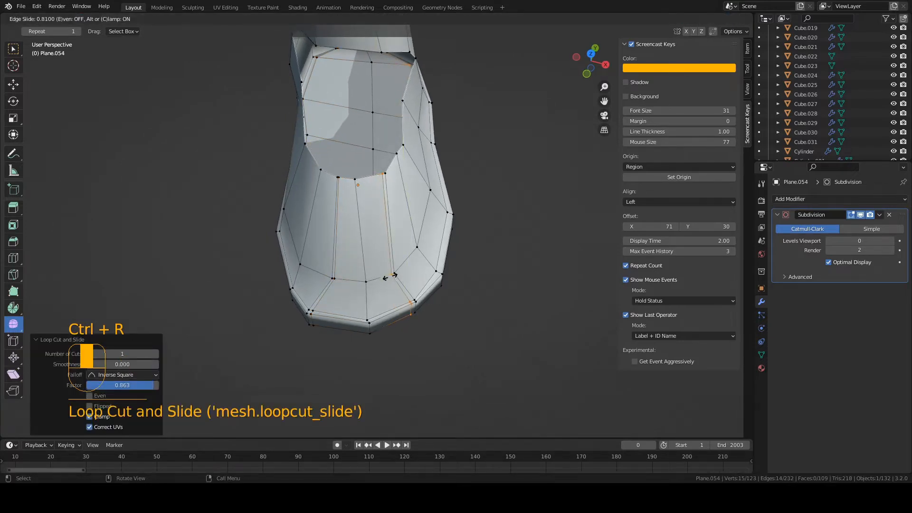
{"action": "left_click", "coordinate": [393, 275]}
{"action": "scroll", "coordinate": [393, 276], "scroll_direction": "down", "scroll_amount": 2}
{"action": "middle_click_drag", "start_coordinate": [393, 275], "coordinate": [375, 238]}
{"action": "scroll", "coordinate": [379, 218], "scroll_direction": "down", "scroll_amount": 1}
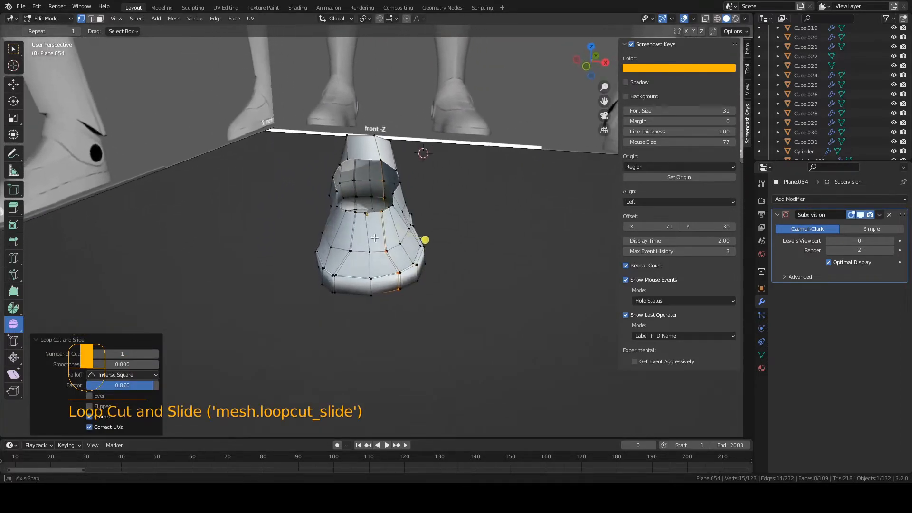
- Edge-slide the short sole edges below both creases, the first by a factor of 0.449, then leave Edit Mode and save
{"action": "scroll", "coordinate": [375, 238], "scroll_direction": "up", "scroll_amount": 5}
{"action": "key", "text": "3"}
{"action": "left_click", "coordinate": [291, 347]}
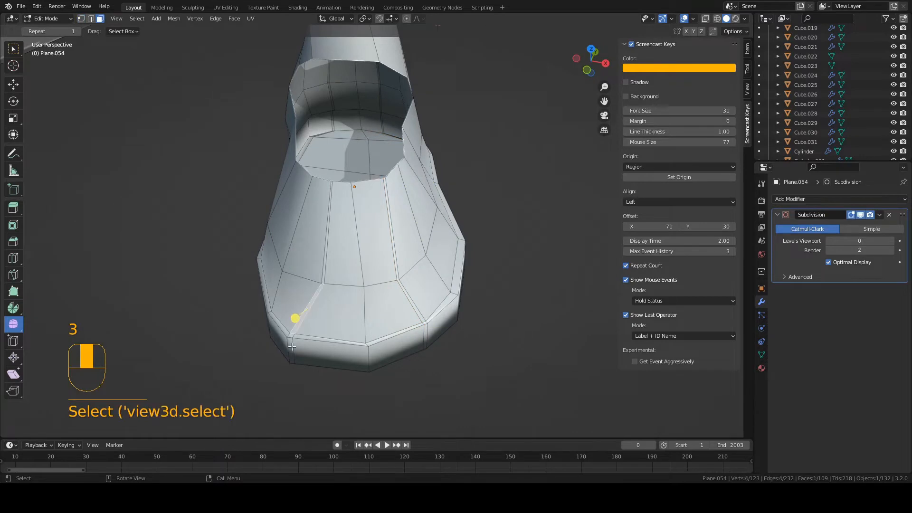
{"action": "key", "text": "2"}
{"action": "key", "text": "a"}
{"action": "key", "text": "a"}
{"action": "left_click", "coordinate": [295, 334], "text": "shift"}
{"action": "middle_click_drag", "start_coordinate": [292, 335], "coordinate": [299, 337]}
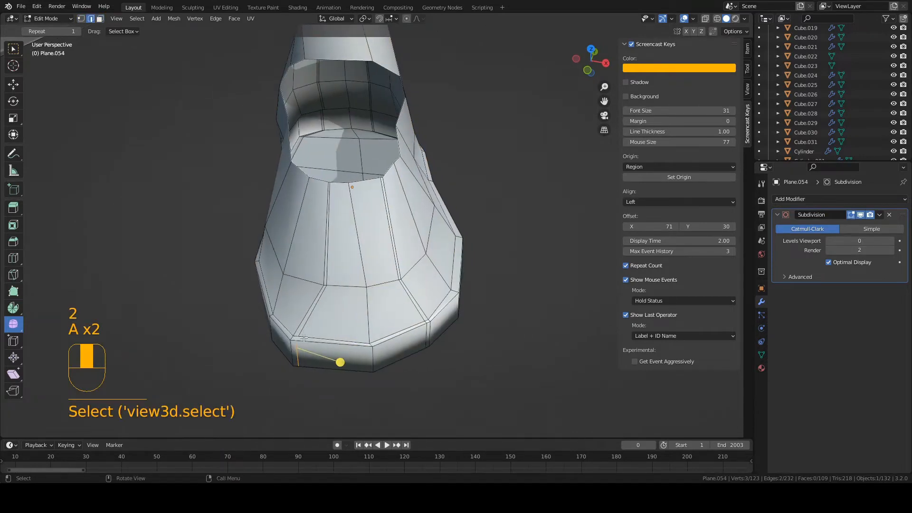
{"action": "key", "text": "g"}
{"action": "key", "text": "g"}
{"action": "left_click", "coordinate": [286, 336]}
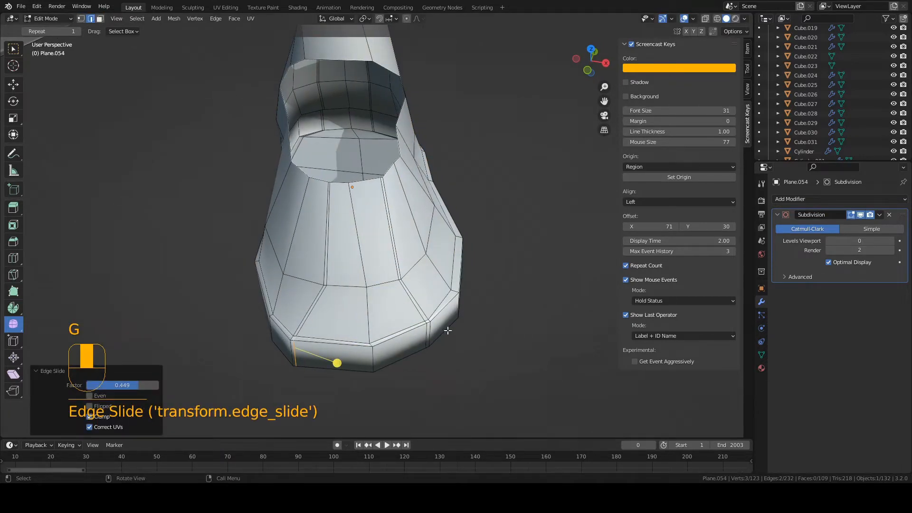
{"action": "left_click", "coordinate": [425, 335], "text": "shift"}
{"action": "key", "text": "g"}
{"action": "key", "text": "g"}
{"action": "left_click", "coordinate": [427, 331]}
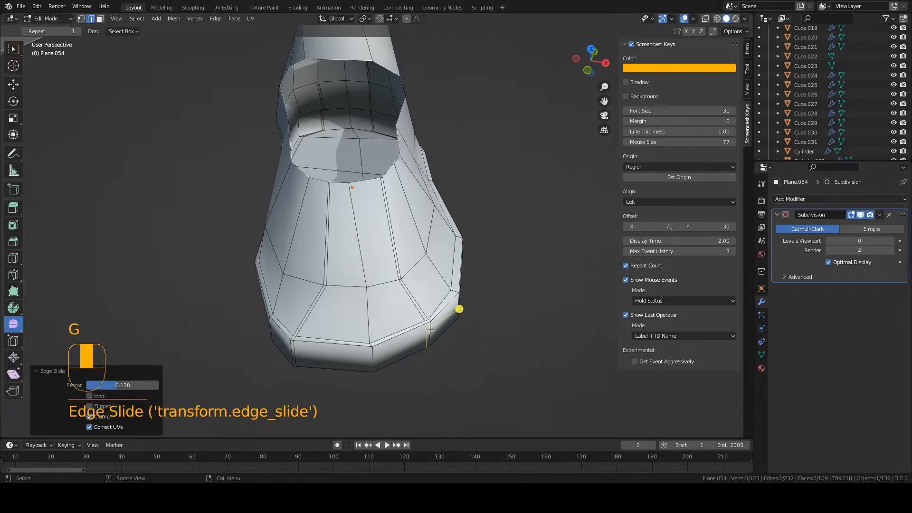
{"action": "key", "text": "Tab"}
{"action": "scroll", "coordinate": [378, 312], "scroll_direction": "down", "scroll_amount": 2}
{"action": "key", "text": "ctrl+s"}
{"action": "middle_click_drag", "start_coordinate": [378, 313], "coordinate": [361, 261]}
- Select the four narrow faces of both lengthwise toe creases and inset them about 0.0187 m
{"action": "key", "text": "Tab"}
{"action": "scroll", "coordinate": [375, 325], "scroll_direction": "up", "scroll_amount": 2}
{"action": "key", "text": "3"}
{"action": "left_click", "coordinate": [310, 272]}
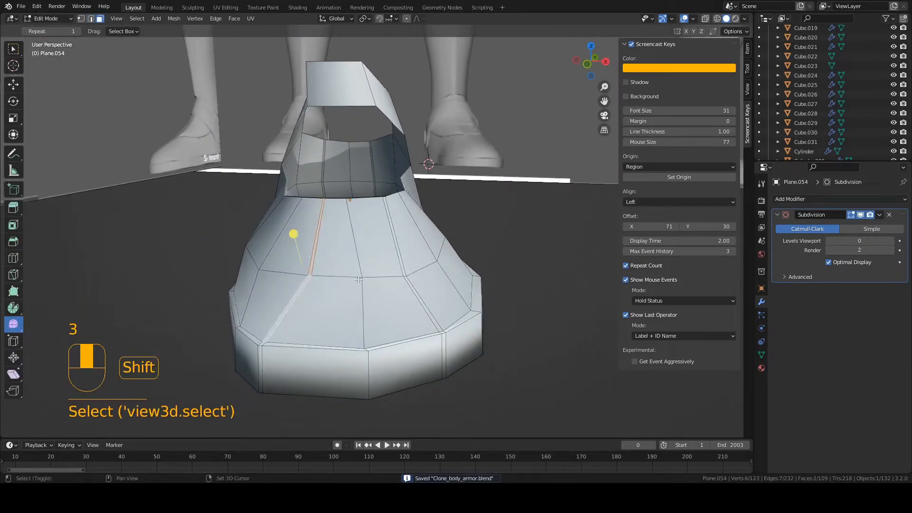
{"action": "left_click", "coordinate": [404, 269], "text": "shift"}
{"action": "key", "text": "ctrl+z"}
{"action": "left_click", "coordinate": [402, 273], "text": "shift"}
{"action": "left_click", "coordinate": [405, 284], "text": "shift"}
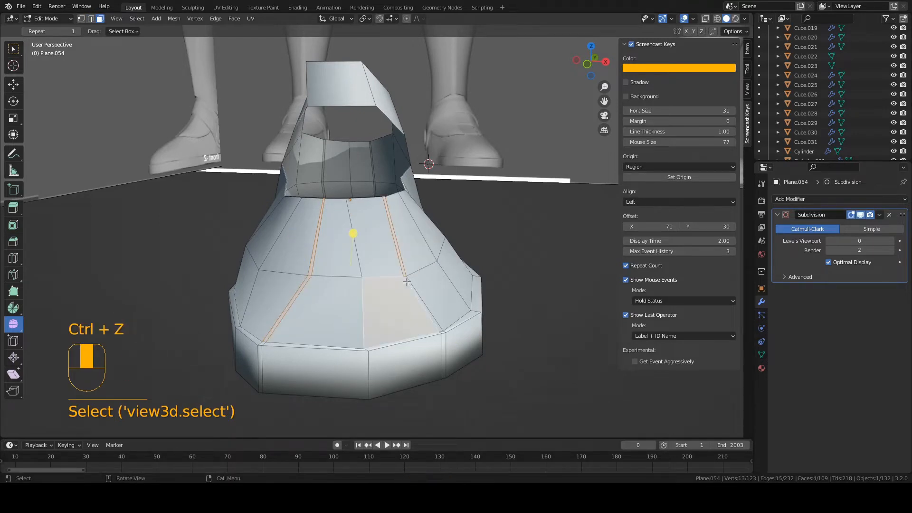
{"action": "key", "text": "ctrl+z"}
{"action": "left_click", "coordinate": [408, 282], "text": "shift"}
{"action": "middle_click_drag", "start_coordinate": [406, 275], "coordinate": [405, 283]}
{"action": "scroll", "coordinate": [405, 283], "scroll_direction": "up", "scroll_amount": 3}
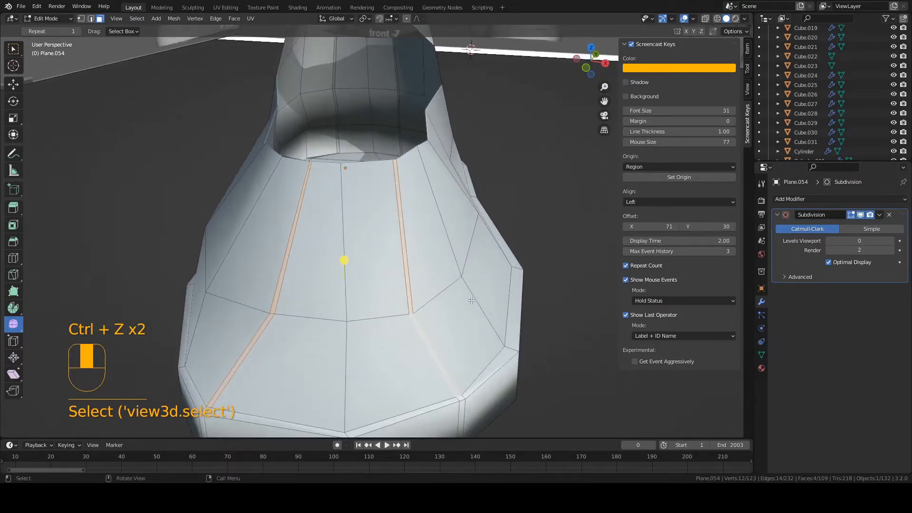
{"action": "key", "text": "i"}
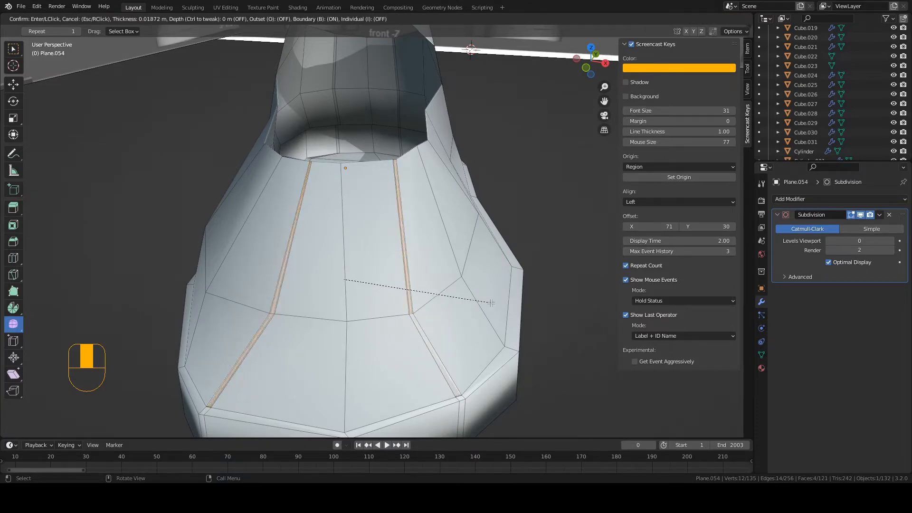
{"action": "left_click", "coordinate": [490, 303]}
- Move the inset crease faces to form grooves, leave Edit Mode and save the file
{"action": "mouse_move", "coordinate": [480, 297]}
{"action": "middle_mouse_down"}
{"action": "mouse_move", "coordinate": [435, 275]}
{"action": "mouse_move", "coordinate": [400, 304]}
{"action": "mouse_move", "coordinate": [363, 271]}
{"action": "mouse_move", "coordinate": [361, 281]}
{"action": "mouse_move", "coordinate": [380, 260]}
{"action": "mouse_move", "coordinate": [408, 268]}
{"action": "mouse_move", "coordinate": [407, 239]}
{"action": "mouse_move", "coordinate": [395, 284]}
{"action": "mouse_move", "coordinate": [629, 286]}
{"action": "middle_mouse_up"}
{"action": "key", "text": "g"}
{"action": "left_click", "coordinate": [379, 279]}
{"action": "scroll", "coordinate": [408, 269], "scroll_direction": "down", "scroll_amount": 4}
{"action": "key", "text": "Tab"}
{"action": "key", "text": "ctrl+s"}
- Preview the smoothed boot and its grooves with the Subdivision viewport level at 1, then lower the level again
{"action": "right_click", "coordinate": [397, 285]}
{"action": "left_click", "coordinate": [396, 285]}
{"action": "left_click", "coordinate": [892, 241]}
{"action": "left_click", "coordinate": [891, 241]}
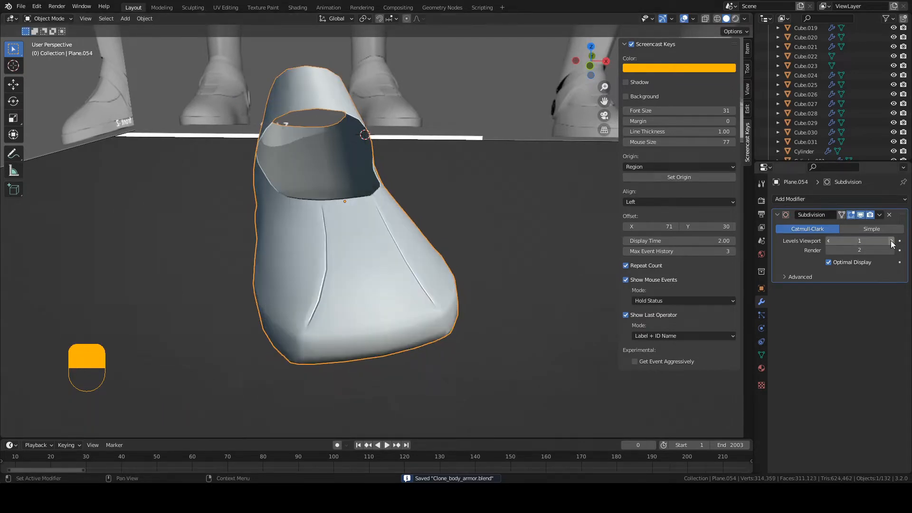
{"action": "middle_click_drag", "start_coordinate": [509, 259], "coordinate": [452, 271]}
{"action": "left_click", "coordinate": [828, 241]}
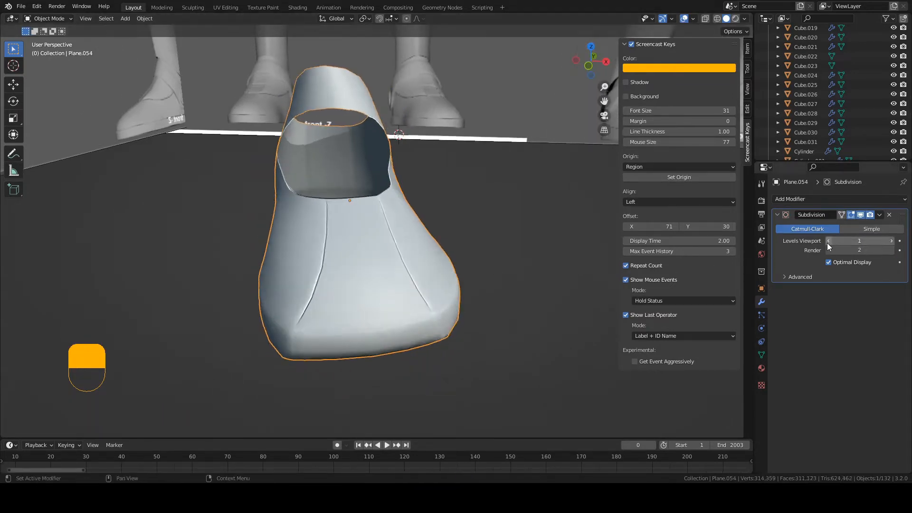
{"action": "left_click", "coordinate": [829, 242]}
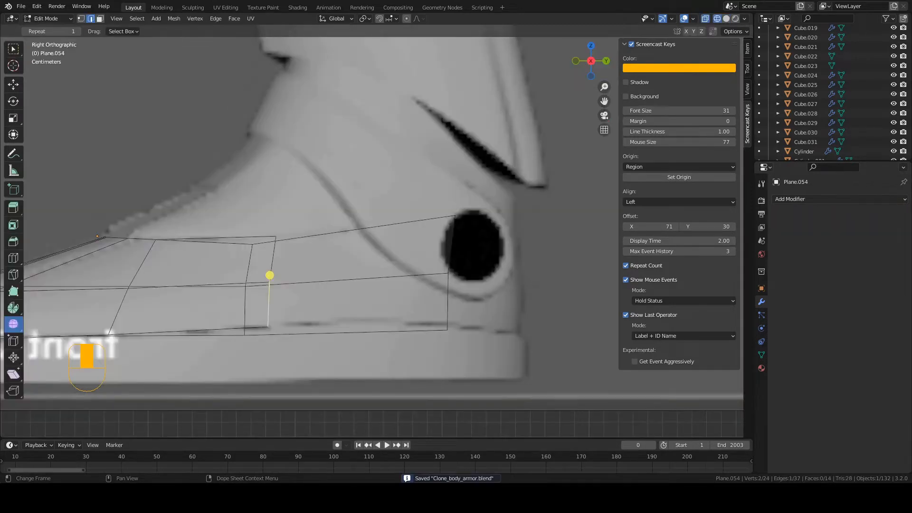
- In side view, extrude the panel's two rear side edges 0.12411 m along Y toward the heel and scale them along Y
{"action": "left_click", "coordinate": [266, 291], "text": "shift"}
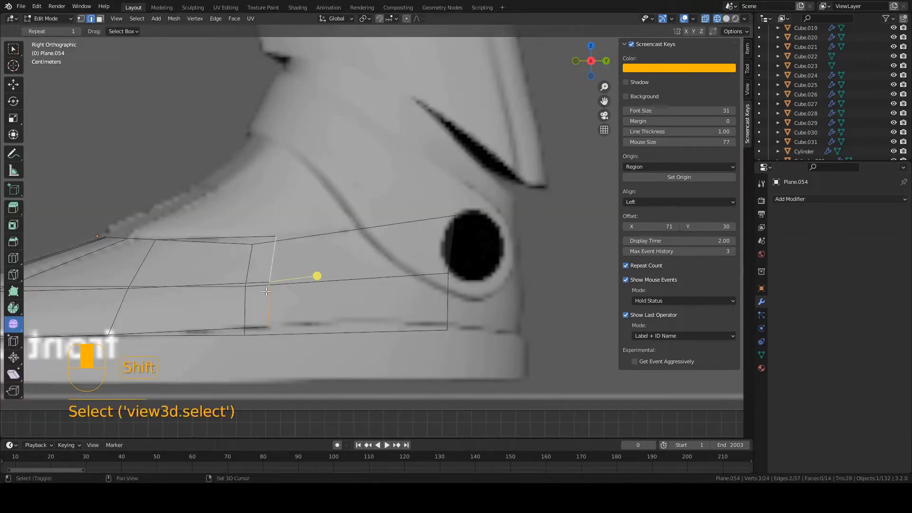
{"action": "key", "text": "e"}
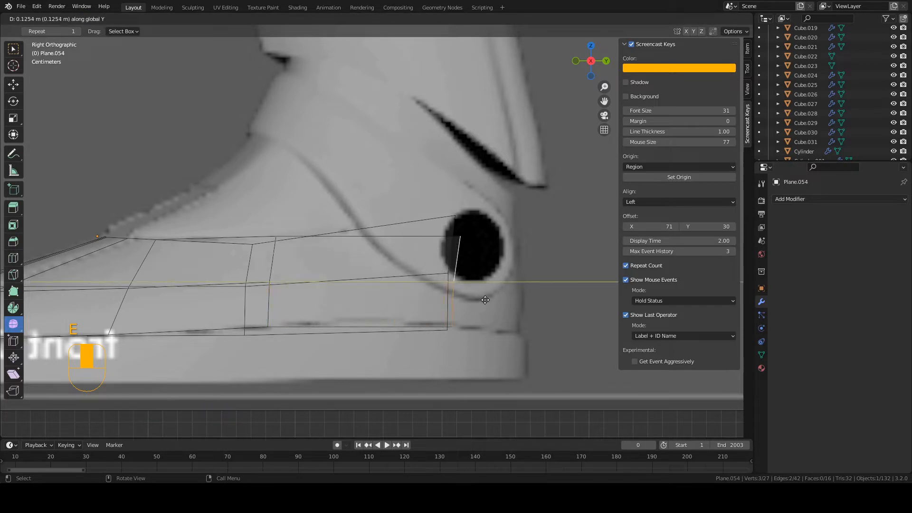
{"action": "left_click", "coordinate": [482, 298]}
{"action": "key", "text": "s"}
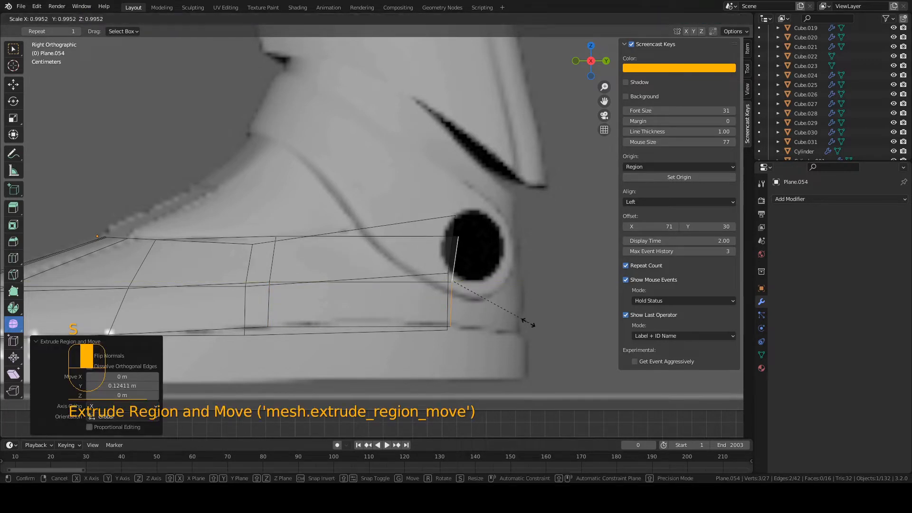
{"action": "key", "text": "y"}
{"action": "left_click", "coordinate": [473, 288]}
- Move the extruded row's upper vertex 0.000323 m in Y and 0.013251 m in Z, and save the file
{"action": "key", "text": "1"}
{"action": "left_click", "coordinate": [458, 240]}
{"action": "key", "text": "g"}
{"action": "left_click", "coordinate": [459, 244]}
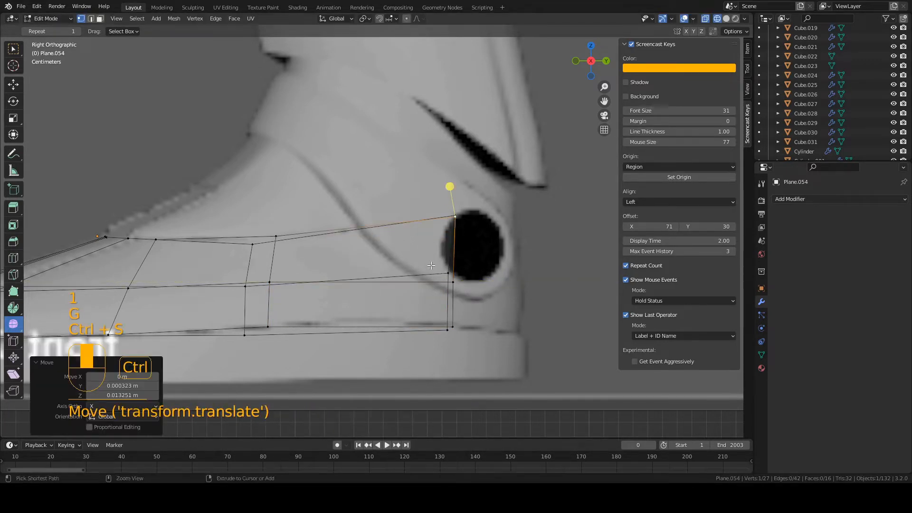
{"action": "key", "text": "ctrl+s"}
- In front view, move the extruded row's upper vertex -0.022624 m along X toward the ankle
{"action": "key", "text": "KP_1"}
{"action": "key", "text": "2"}
{"action": "left_click", "coordinate": [501, 239]}
{"action": "key", "text": "1"}
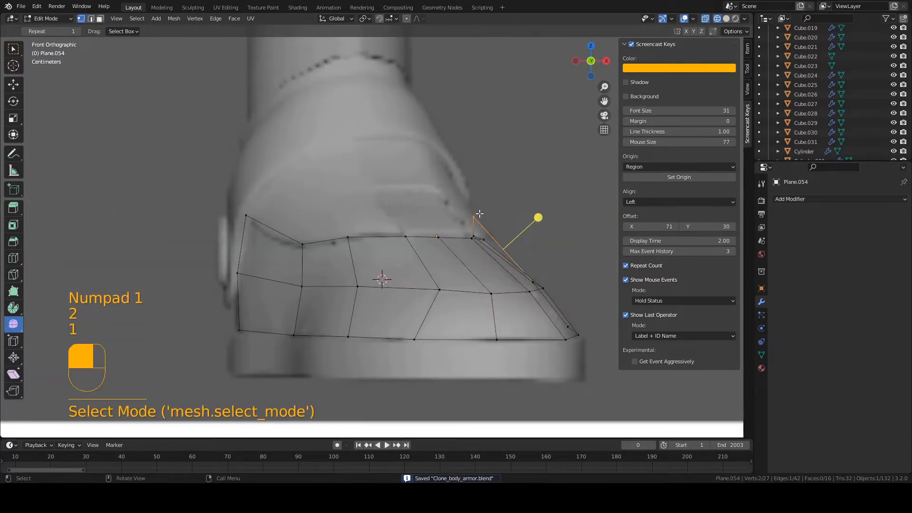
{"action": "key", "text": "g"}
{"action": "right_click", "coordinate": [481, 218]}
{"action": "left_click", "coordinate": [478, 214]}
{"action": "key", "text": "g"}
{"action": "key", "text": "x"}
{"action": "left_click", "coordinate": [445, 221]}
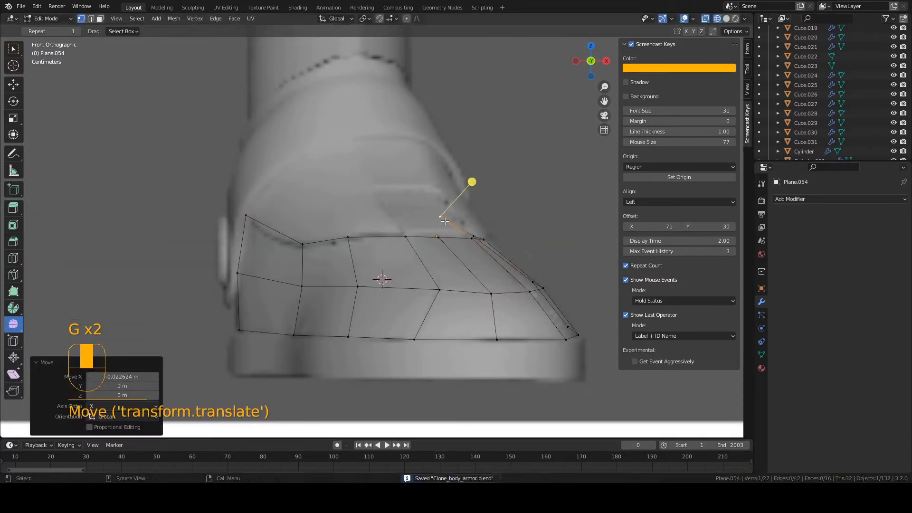
- In front view, move the extruded row's upper, lower and middle vertices along X toward the ankle, the middle one by -0.004525 m, and save
{"action": "key", "text": "g"}
{"action": "left_click", "coordinate": [449, 228]}
{"action": "left_click", "coordinate": [567, 326]}
{"action": "key", "text": "g"}
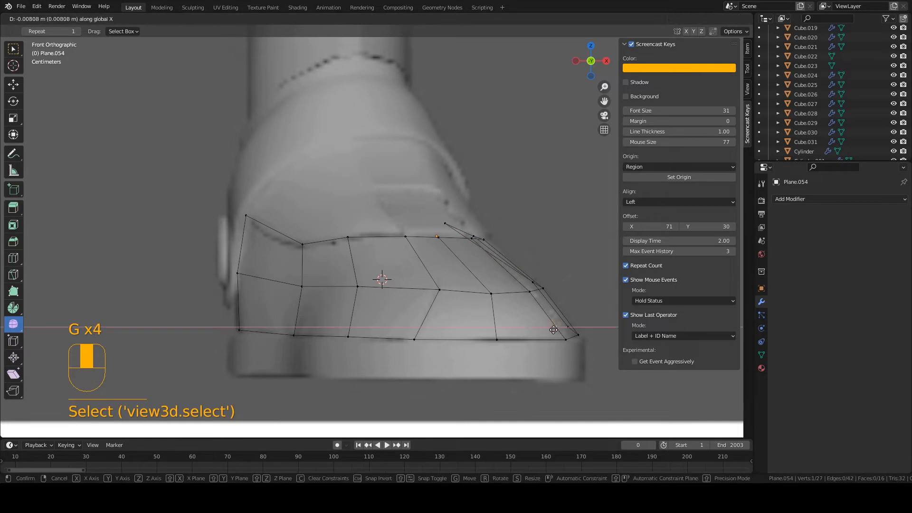
{"action": "left_click", "coordinate": [555, 328]}
{"action": "left_click", "coordinate": [532, 287]}
{"action": "key", "text": "g"}
{"action": "left_click", "coordinate": [526, 285]}
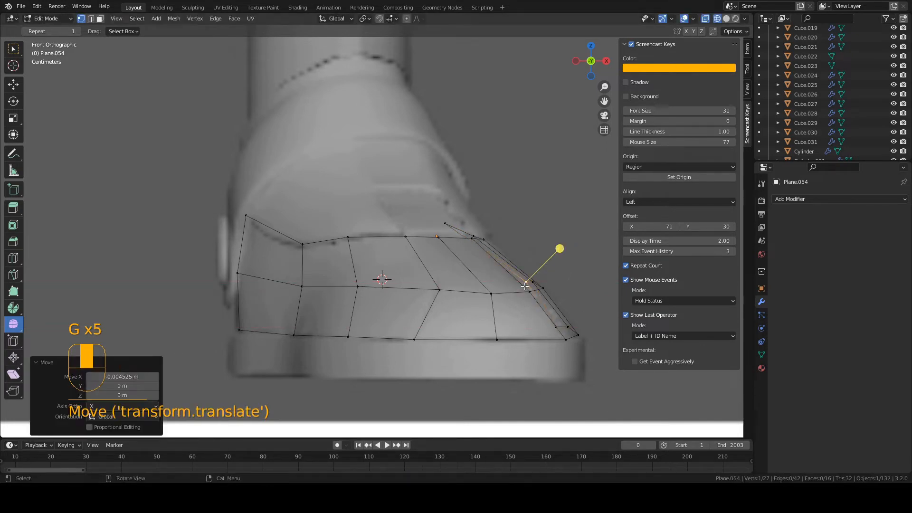
{"action": "key", "text": "ctrl+s"}
- Switch the viewport to solid shading, view the boot from above in Object Mode, and save the file
{"action": "middle_click_drag", "start_coordinate": [526, 285], "coordinate": [521, 287]}
{"action": "key", "text": "z"}
{"action": "left_click", "coordinate": [563, 288]}
{"action": "mouse_move", "coordinate": [468, 266]}
{"action": "middle_mouse_down"}
{"action": "mouse_move", "coordinate": [460, 309]}
{"action": "mouse_move", "coordinate": [450, 290]}
{"action": "middle_mouse_up"}
{"action": "key", "text": "Tab"}
{"action": "key", "text": "ctrl+s"}
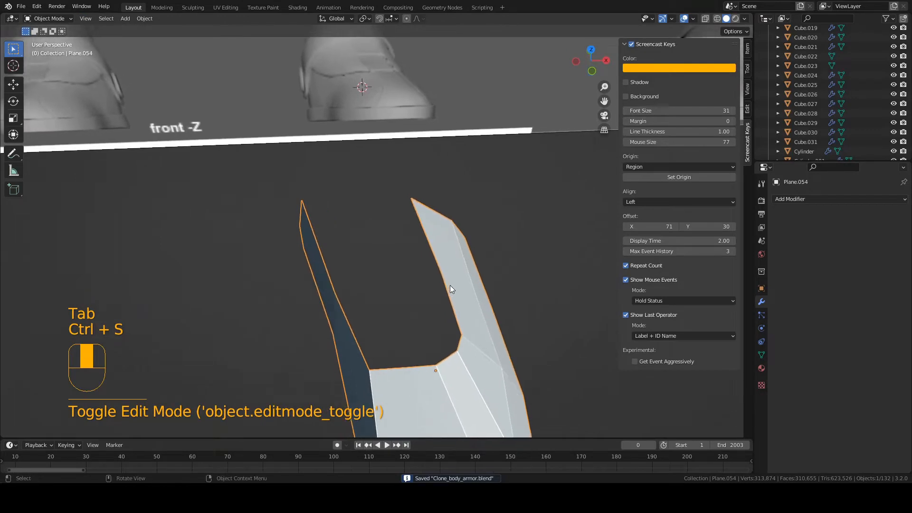
- In Edit Mode, select the two rear end edges of the boot's +X side and move them -0.005467 m along X
{"action": "key", "text": "Tab"}
{"action": "key", "text": "2"}
{"action": "key", "text": "1"}
{"action": "left_click", "coordinate": [456, 223]}
{"action": "left_click", "coordinate": [464, 236], "text": "shift"}
{"action": "key", "text": "2"}
{"action": "left_click", "coordinate": [438, 213]}
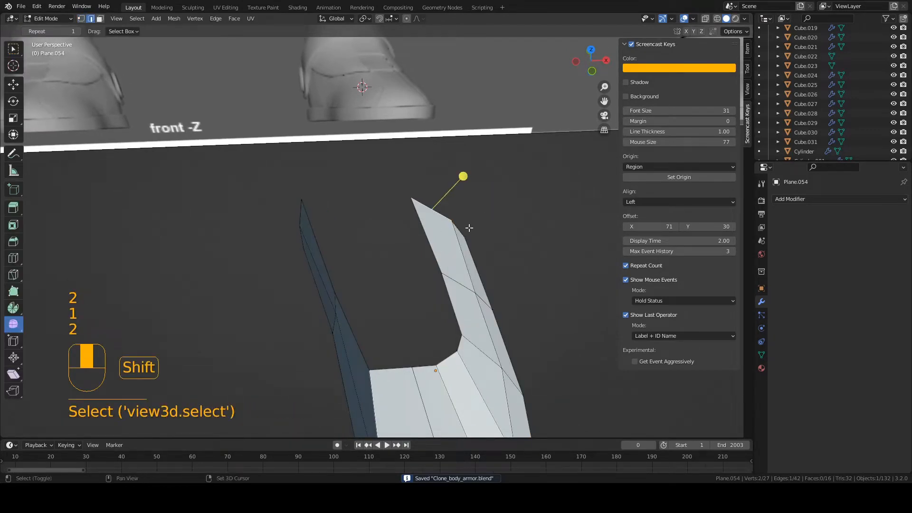
{"action": "left_click", "coordinate": [459, 228], "text": "shift"}
{"action": "middle_click_drag", "start_coordinate": [458, 223], "coordinate": [459, 230]}
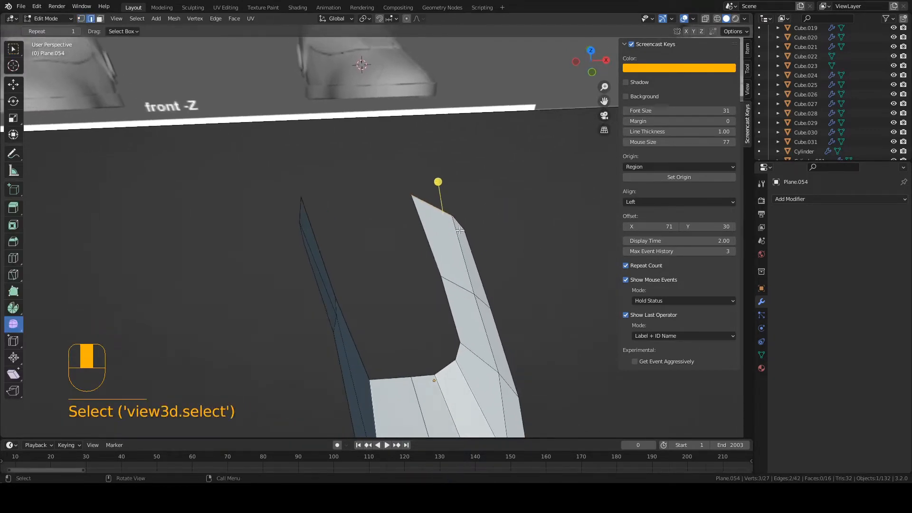
{"action": "key", "text": "g"}
{"action": "key", "text": "x"}
{"action": "left_click", "coordinate": [459, 230]}
- In side view, raise the upper rear vertex by the heel 0.004468 m along Z and save the file
{"action": "key", "text": "KP_3"}
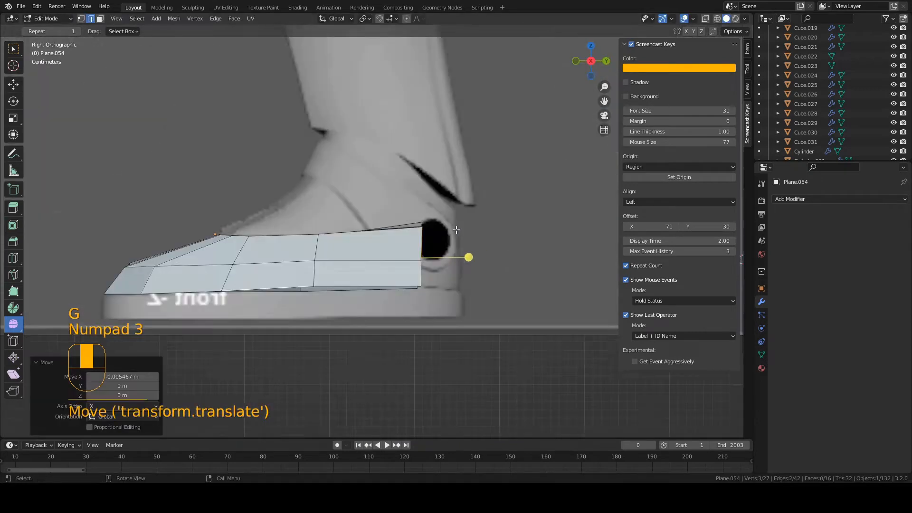
{"action": "key", "text": "1"}
{"action": "left_click", "coordinate": [423, 226]}
{"action": "key", "text": "g"}
{"action": "right_click", "coordinate": [326, 156]}
{"action": "key", "text": "ctrl+s"}
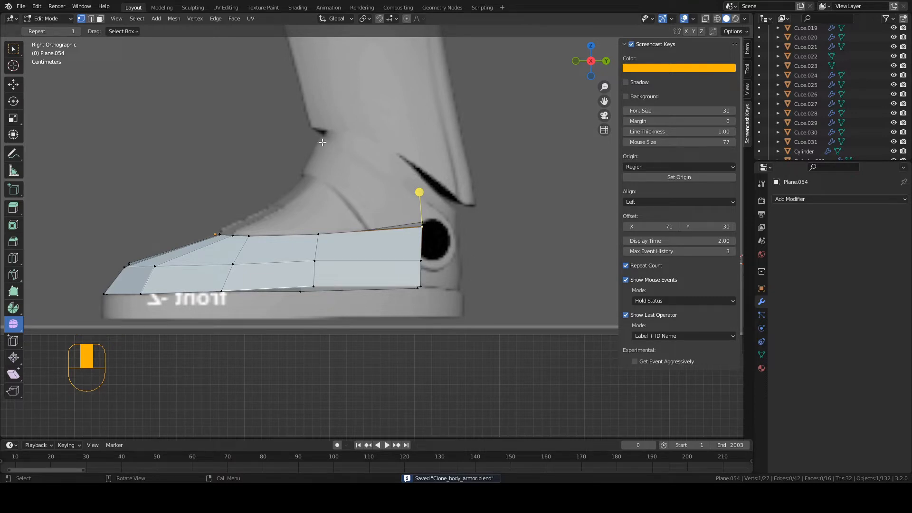
{"action": "key", "text": "1"}
{"action": "key", "text": "g"}
{"action": "left_click", "coordinate": [413, 235]}
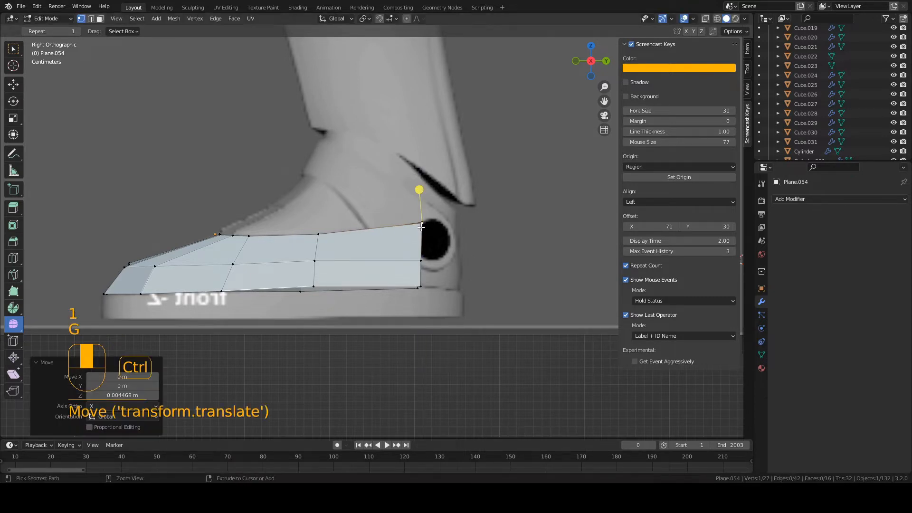
{"action": "key", "text": "ctrl+s"}
- Add a centered loop cut across the rear section of each side of the boot
{"action": "scroll", "coordinate": [357, 176], "scroll_direction": "up", "scroll_amount": 2}
{"action": "middle_click_drag", "start_coordinate": [355, 174], "coordinate": [403, 257], "text": "shift"}
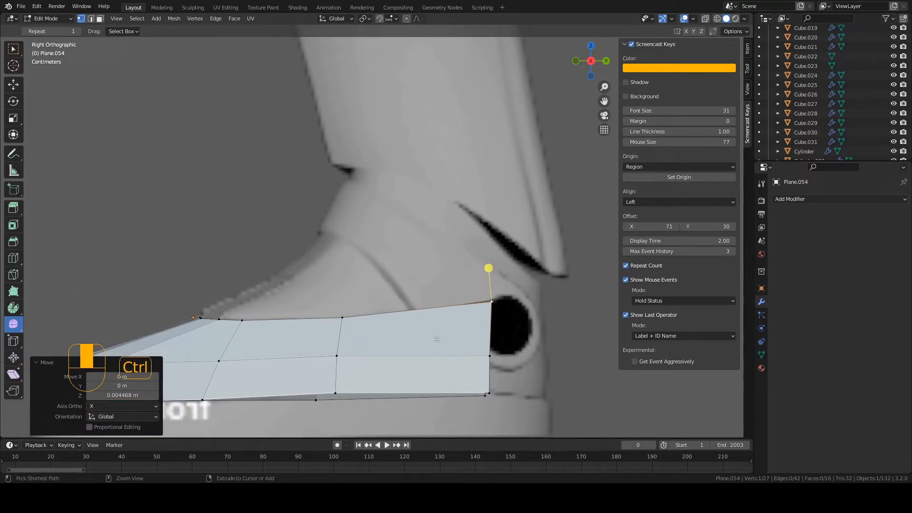
{"action": "key", "text": "ctrl+r"}
{"action": "left_click", "coordinate": [413, 310]}
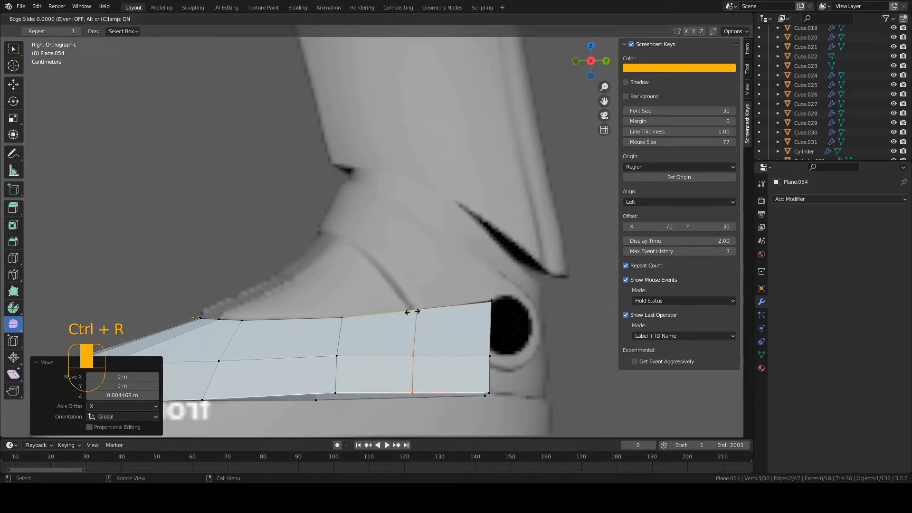
{"action": "right_click", "coordinate": [412, 311]}
{"action": "middle_click_drag", "start_coordinate": [408, 308], "coordinate": [378, 328]}
{"action": "key", "text": "ctrl+r"}
{"action": "left_click", "coordinate": [326, 333]}
{"action": "right_click", "coordinate": [326, 334]}
- Select the rearmost top edge on both sides and extrude them up and forward in side view to form ankle flaps
{"action": "key", "text": "2"}
{"action": "left_click", "coordinate": [334, 350]}
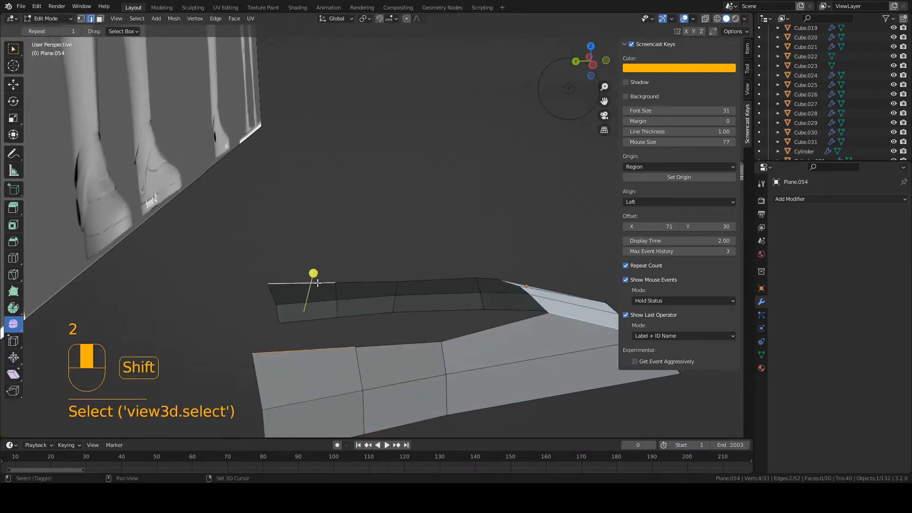
{"action": "key", "text": "KP_1"}
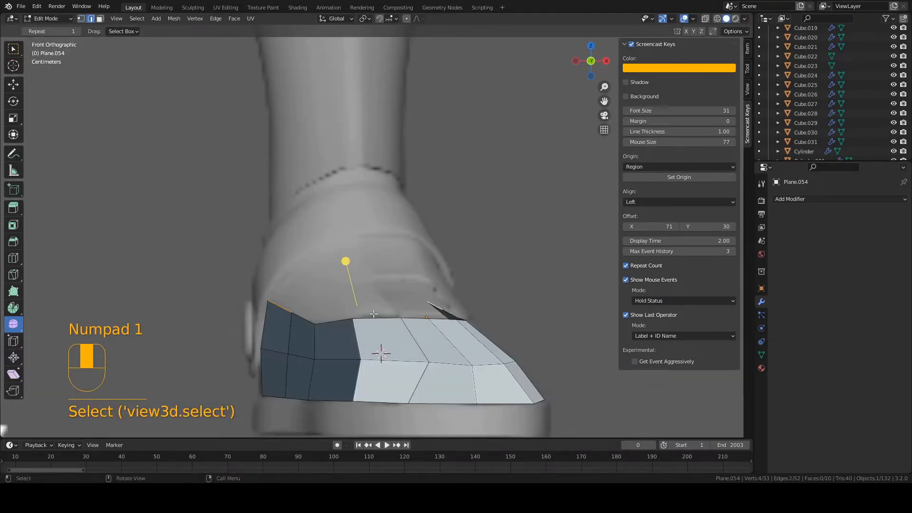
{"action": "key", "text": "KP_3"}
{"action": "key", "text": "e"}
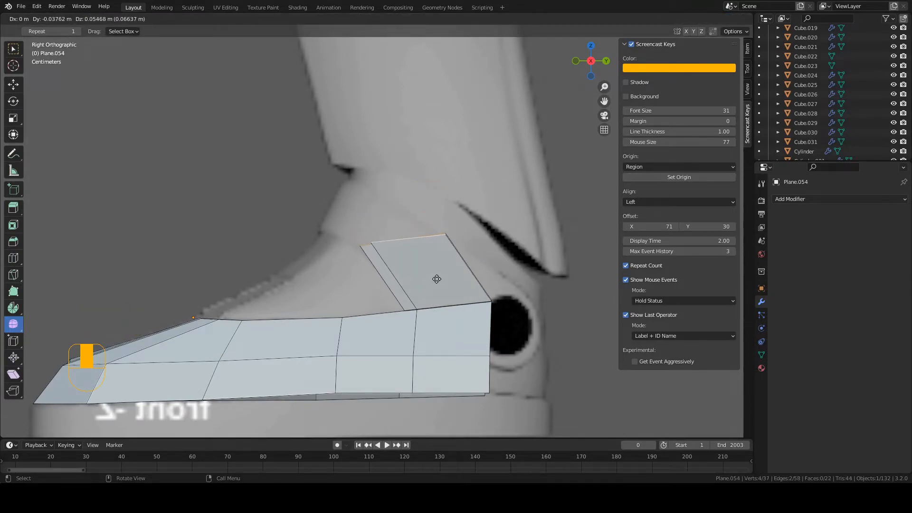
{"action": "left_click", "coordinate": [442, 283]}
- Rotate the +X flap's top edge -37.3° in side view and move it to follow the ankle strap in the reference
{"action": "key", "text": "1"}
{"action": "key", "text": "2"}
{"action": "key", "text": "r"}
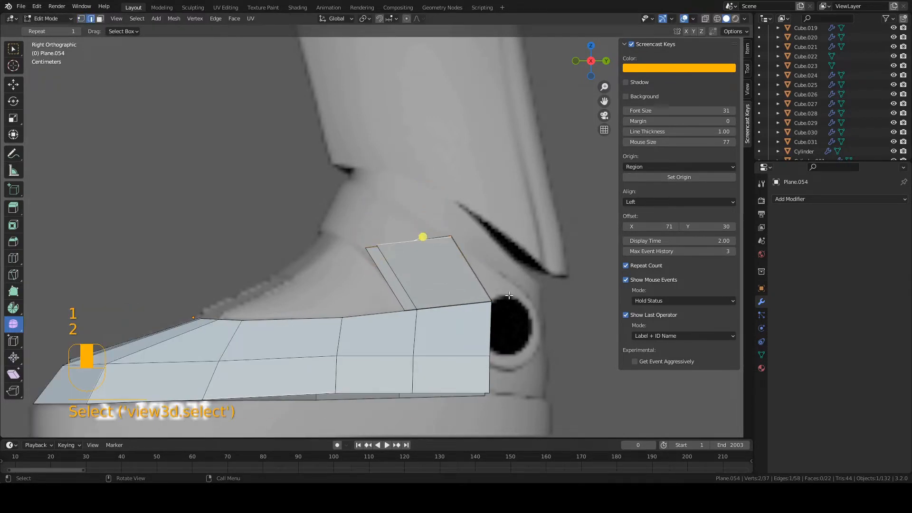
{"action": "left_click", "coordinate": [483, 237]}
{"action": "key", "text": "g"}
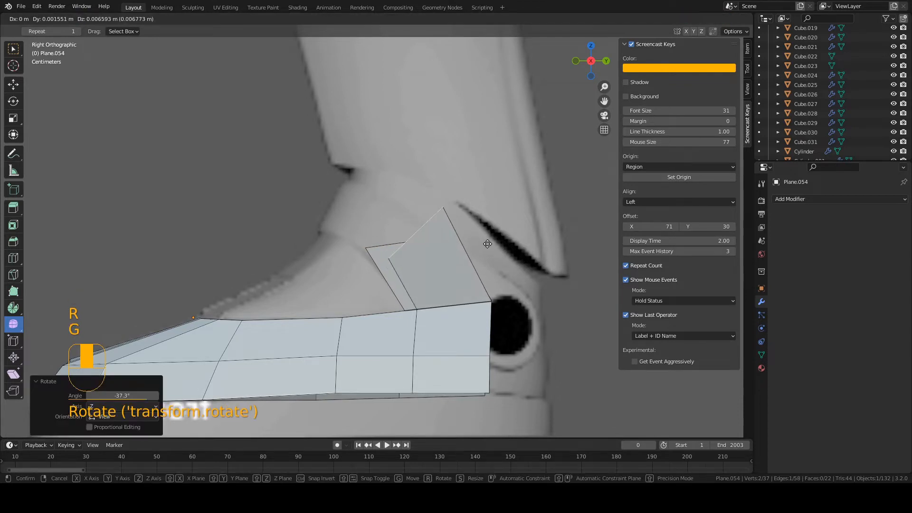
{"action": "left_click", "coordinate": [420, 223]}
- Align both flaps' top vertices with the reference strap, moving the +X flap's upper rear vertex -0.006981 m in Y and -0.015901 m in Z
{"action": "key", "text": "1"}
{"action": "left_click", "coordinate": [448, 203]}
{"action": "key", "text": "g"}
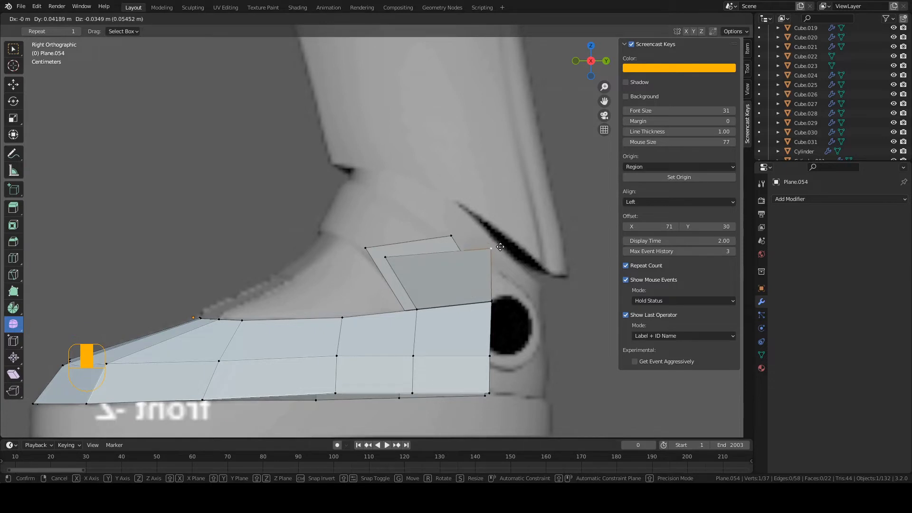
{"action": "left_click", "coordinate": [437, 219]}
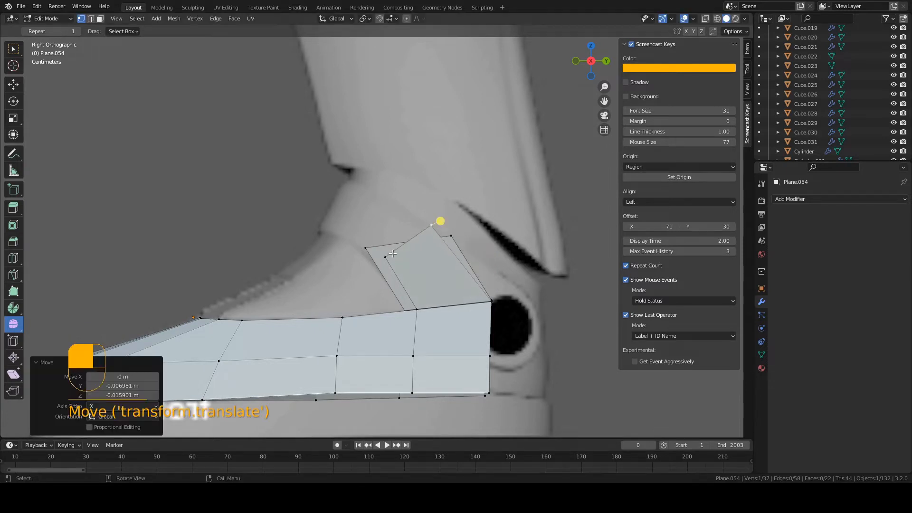
{"action": "key", "text": "g"}
{"action": "left_click", "coordinate": [420, 230]}
{"action": "left_click", "coordinate": [358, 246]}
{"action": "key", "text": "g"}
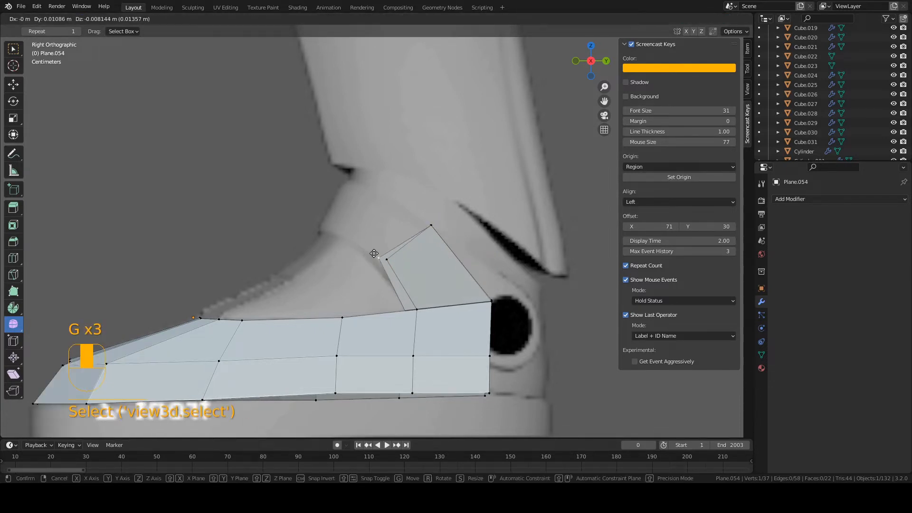
{"action": "left_click", "coordinate": [374, 263]}
- Save the file and, in front view, move the +X flap's top edge along X toward the ankle
{"action": "key", "text": "2"}
{"action": "left_click", "coordinate": [410, 241]}
{"action": "key", "text": "ctrl+s"}
{"action": "middle_click_drag", "start_coordinate": [371, 247], "coordinate": [461, 264]}
{"action": "key", "text": "KP_1"}
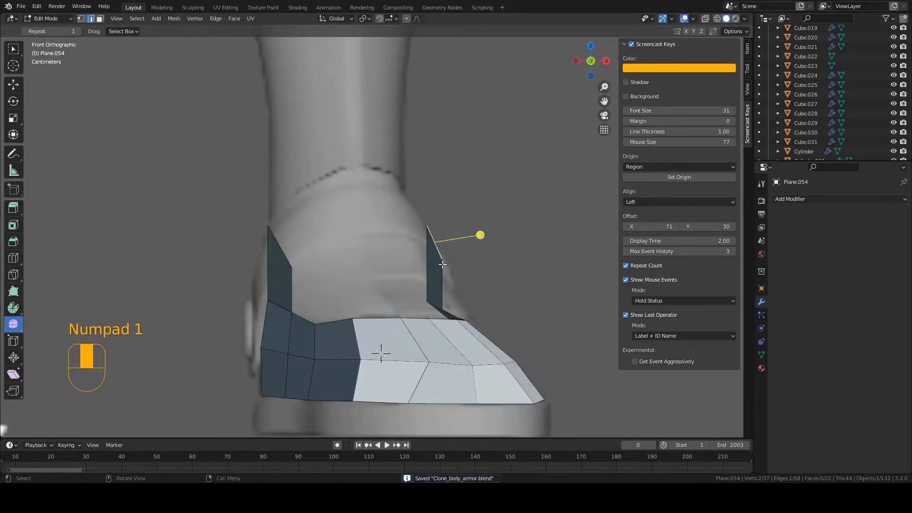
{"action": "key", "text": "g"}
{"action": "key", "text": "x"}
{"action": "left_click", "coordinate": [426, 263]}
- Move the +X flap's base edge 0.010084 m along X, rotate it -7.64° around Z, and shift it outward to the boot outline
{"action": "left_click", "coordinate": [435, 305]}
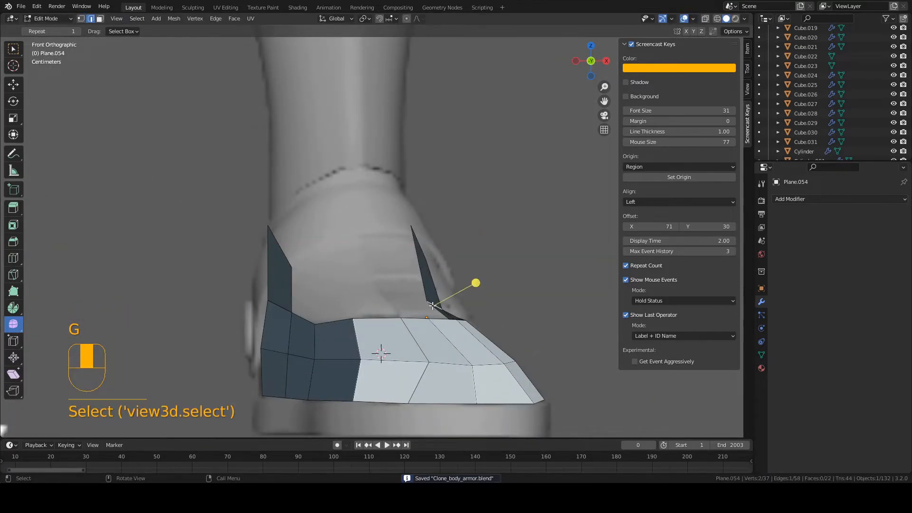
{"action": "key", "text": "g"}
{"action": "key", "text": "x"}
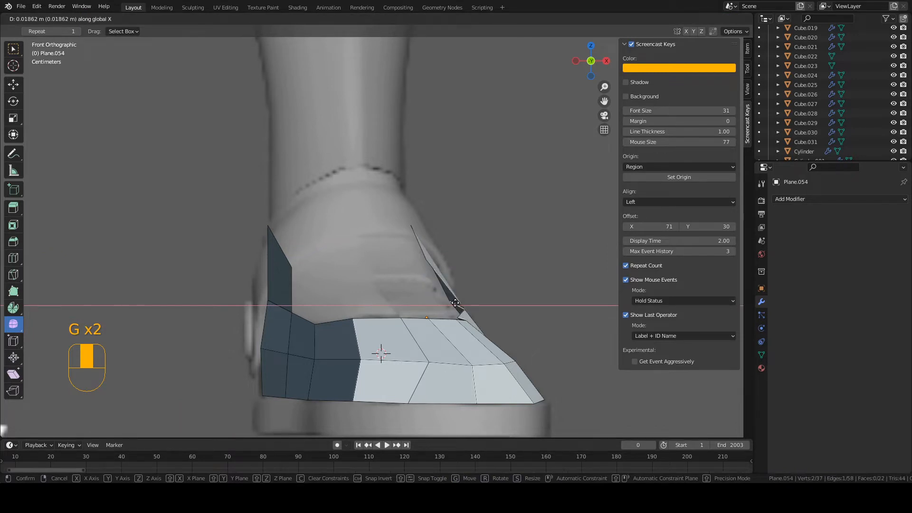
{"action": "left_click", "coordinate": [489, 284]}
{"action": "key", "text": "r"}
{"action": "key", "text": "z"}
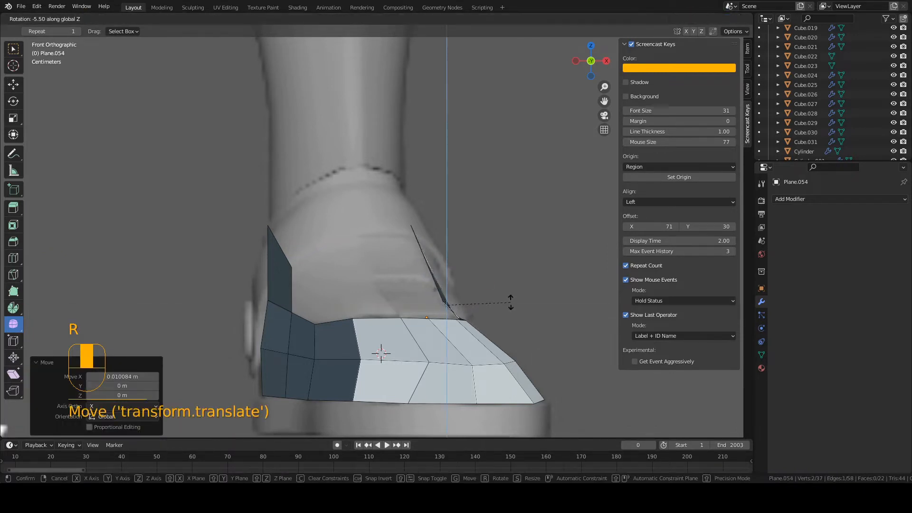
{"action": "left_click", "coordinate": [510, 299]}
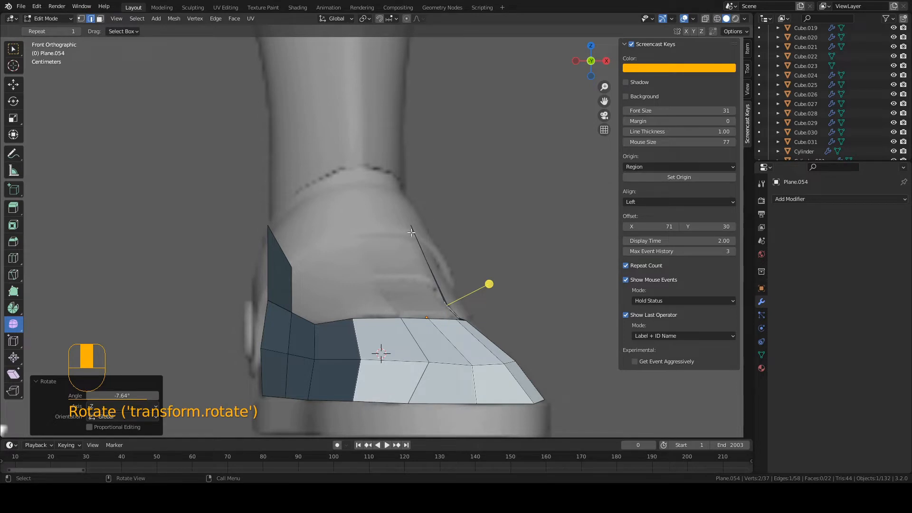
{"action": "key", "text": "g"}
{"action": "left_click", "coordinate": [457, 319]}
- Move the vertex next to the +X flap's base outward along X and save the file
{"action": "key", "text": "1"}
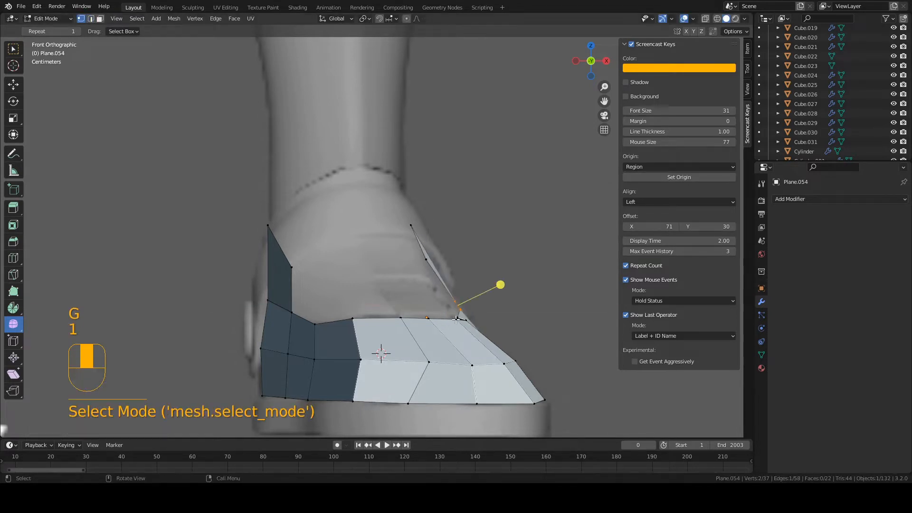
{"action": "left_click", "coordinate": [460, 317]}
{"action": "key", "text": "g"}
{"action": "middle_click_drag", "start_coordinate": [462, 317], "coordinate": [482, 318]}
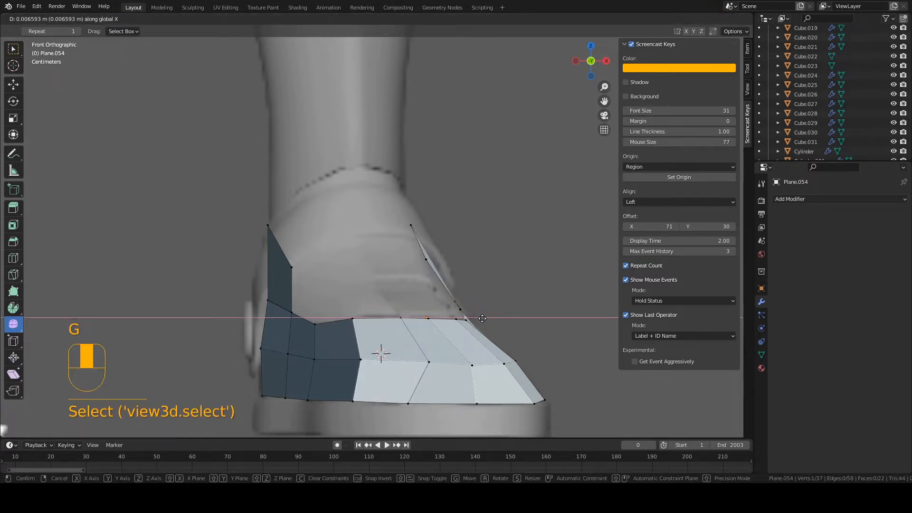
{"action": "left_click", "coordinate": [482, 318]}
{"action": "key", "text": "ctrl+s"}
- Move the -X flap's top edge along X inward to match the ankle outline in front view
{"action": "key", "text": "2"}
{"action": "left_click", "coordinate": [285, 257]}
{"action": "key", "text": "g"}
{"action": "middle_click_drag", "start_coordinate": [297, 263], "coordinate": [311, 262]}
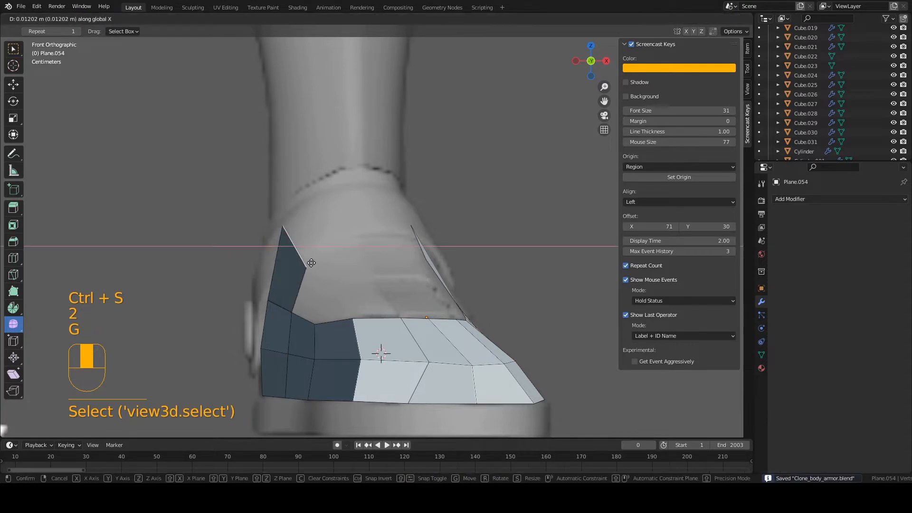
{"action": "left_click", "coordinate": [306, 264]}
- Move the -X flap's base edge outward and shift the edge below it -0.001163 m along X
{"action": "left_click", "coordinate": [305, 276]}
{"action": "key", "text": "g"}
{"action": "key", "text": "2"}
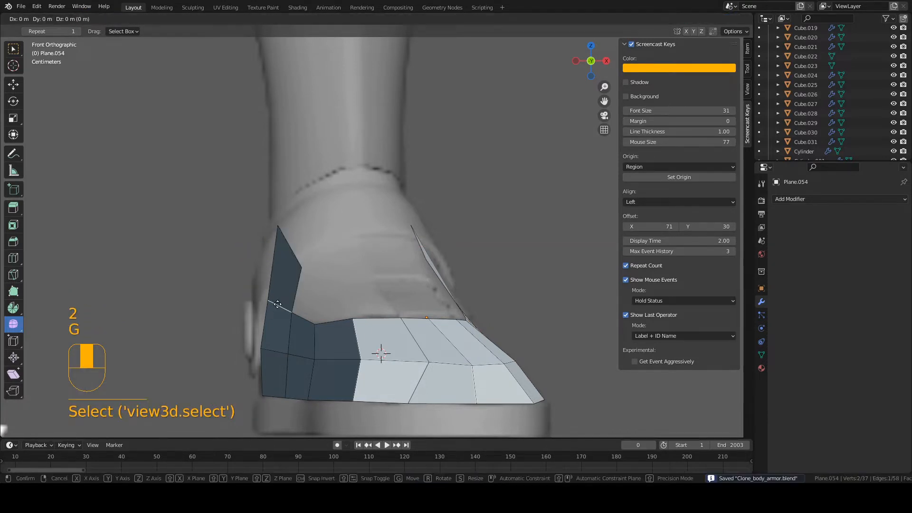
{"action": "left_click", "coordinate": [275, 312]}
{"action": "left_click", "coordinate": [269, 351]}
{"action": "key", "text": "g"}
{"action": "left_click", "coordinate": [267, 352]}
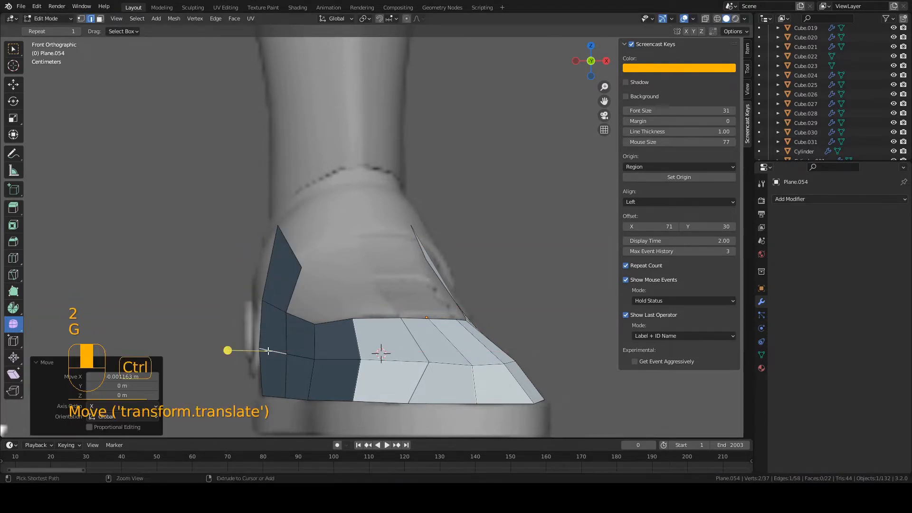
- Save the file, move the -X flap's top vertex -0.001163 m in X and -0.003878 m in Z, and save again
{"action": "key", "text": "ctrl+s"}
{"action": "key", "text": "1"}
{"action": "left_click", "coordinate": [300, 267]}
{"action": "key", "text": "1"}
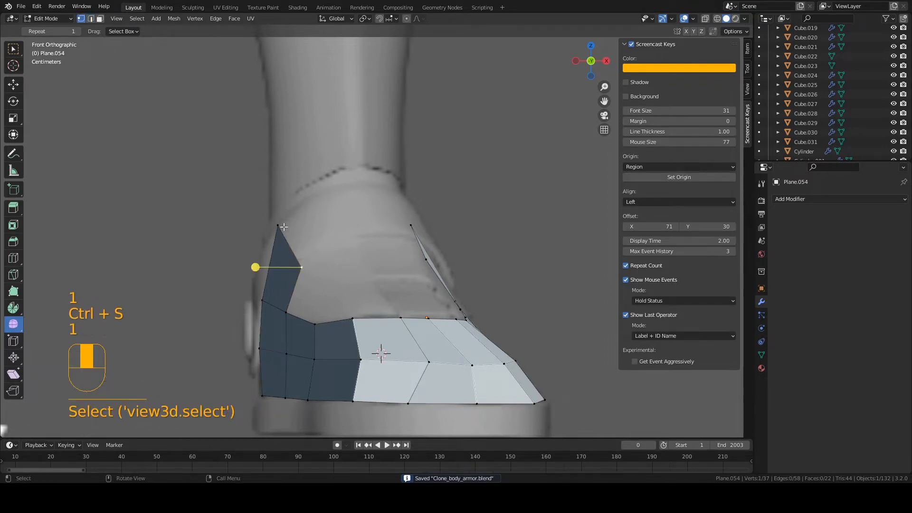
{"action": "key", "text": "g"}
{"action": "left_click", "coordinate": [328, 245]}
{"action": "key", "text": "ctrl+s"}
- In side view, adjust the +X flap's top edge vertices, moving the upper one -0.002715 m in Y and -0.000776 m in Z
{"action": "key", "text": "KP_3"}
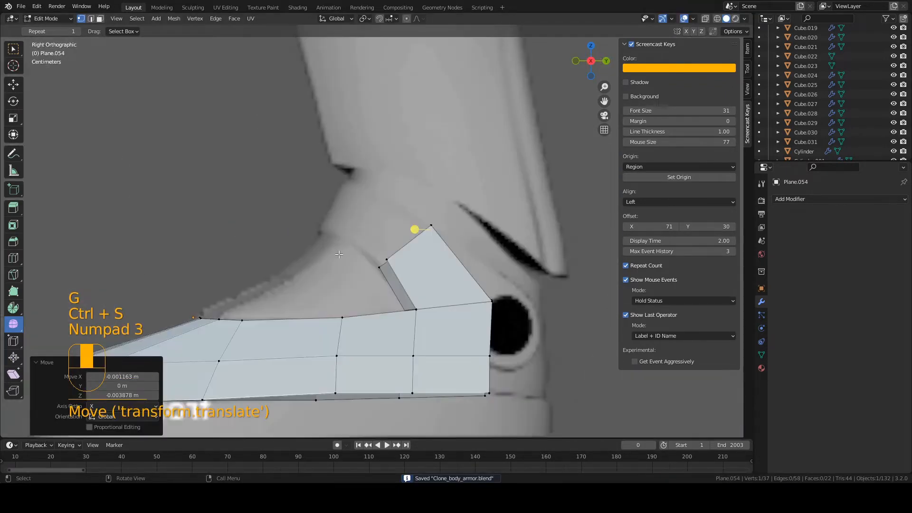
{"action": "key", "text": "g"}
{"action": "left_click", "coordinate": [431, 228]}
{"action": "key", "text": "ctrl+s"}
{"action": "left_click", "coordinate": [430, 228]}
{"action": "key", "text": "g"}
{"action": "left_click", "coordinate": [425, 231]}
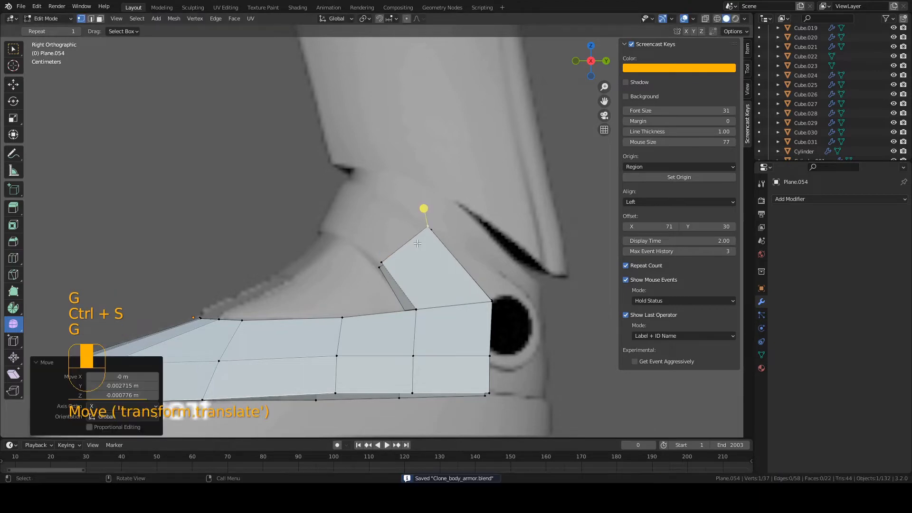
- From above, rotate the -X flap's top edge 3.23° and save the file
{"action": "key", "text": "2"}
{"action": "left_click", "coordinate": [403, 246]}
{"action": "key", "text": "ctrl+s"}
{"action": "middle_click_drag", "start_coordinate": [403, 246], "coordinate": [411, 228]}
{"action": "key", "text": "r"}
{"action": "left_click", "coordinate": [398, 269]}
{"action": "key", "text": "ctrl+s"}
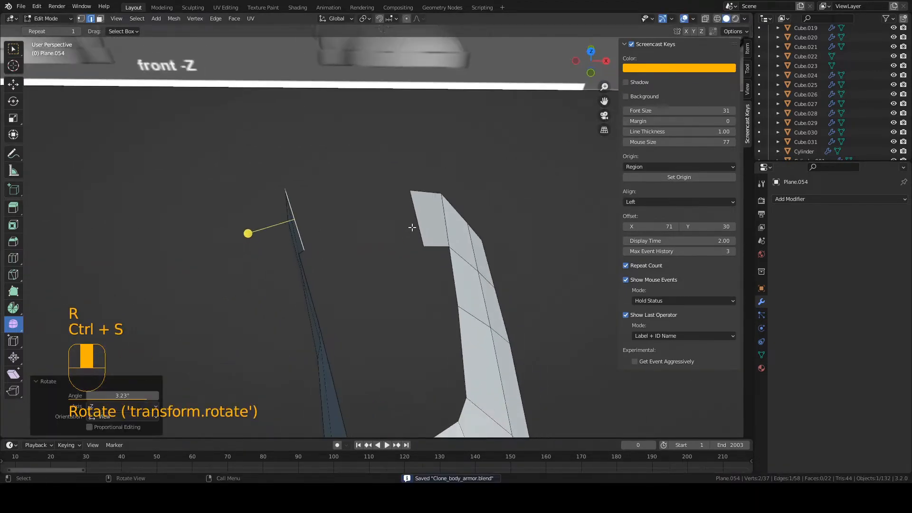
- Rotate the +X flap's top edge, move it 0.004058 m along X, and save the file
{"action": "left_click", "coordinate": [423, 229]}
{"action": "key", "text": "r"}
{"action": "left_click", "coordinate": [481, 262]}
{"action": "key", "text": "g"}
{"action": "key", "text": "x"}
{"action": "left_click", "coordinate": [486, 264]}
{"action": "middle_click_drag", "start_coordinate": [485, 264], "coordinate": [452, 202]}
{"action": "key", "text": "ctrl+s"}
- In side view, extrude the +X flap's top edge -0.038395 m in Y and 0.028699 m in Z, and rotate it about -20.6° along the strap
{"action": "key", "text": "KP_3"}
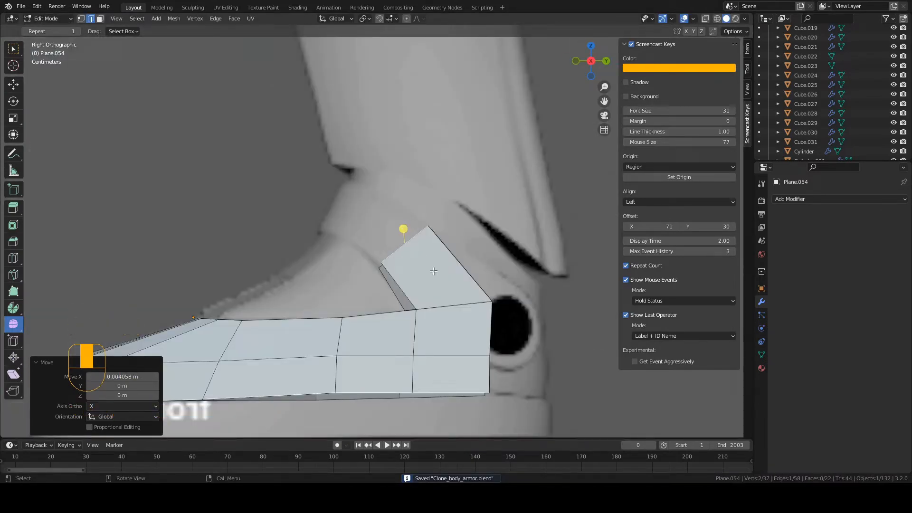
{"action": "key", "text": "e"}
{"action": "left_click", "coordinate": [362, 202]}
{"action": "key", "text": "r"}
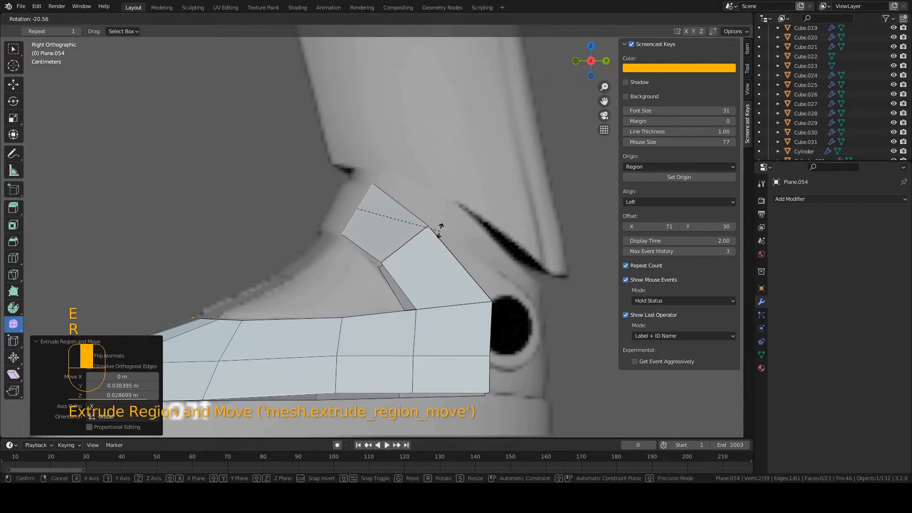
{"action": "left_click", "coordinate": [440, 229]}
{"action": "key", "text": "g"}
{"action": "left_click", "coordinate": [438, 226]}
- Move the new strap segment's upper vertex -0.005042 m in Y and -0.009696 m in Z, and save the file
{"action": "key", "text": "1"}
{"action": "left_click", "coordinate": [383, 179]}
{"action": "key", "text": "g"}
{"action": "left_click", "coordinate": [378, 189]}
{"action": "key", "text": "ctrl+s"}
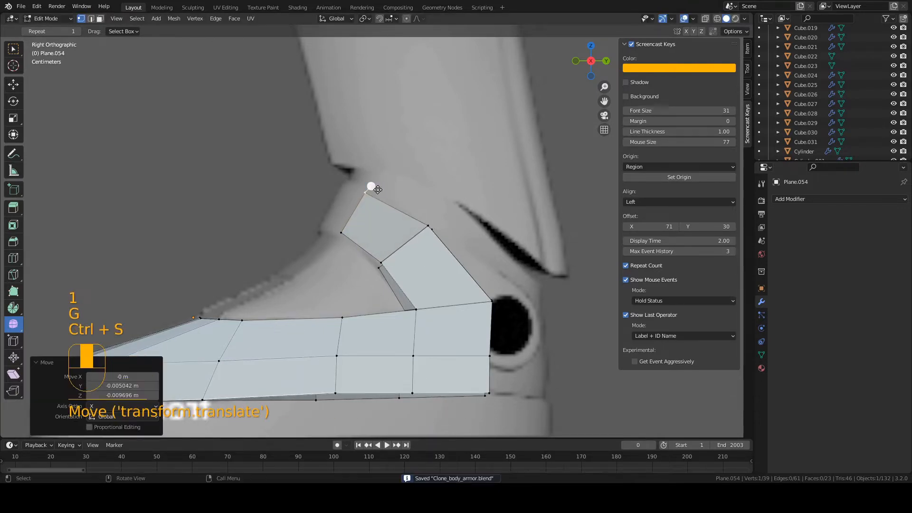
- In front view, move the end edge of the +X ankle strap along X toward the boot's outline
{"action": "key", "text": "KP_1"}
{"action": "key", "text": "2"}
{"action": "left_click", "coordinate": [385, 201]}
{"action": "key", "text": "g"}
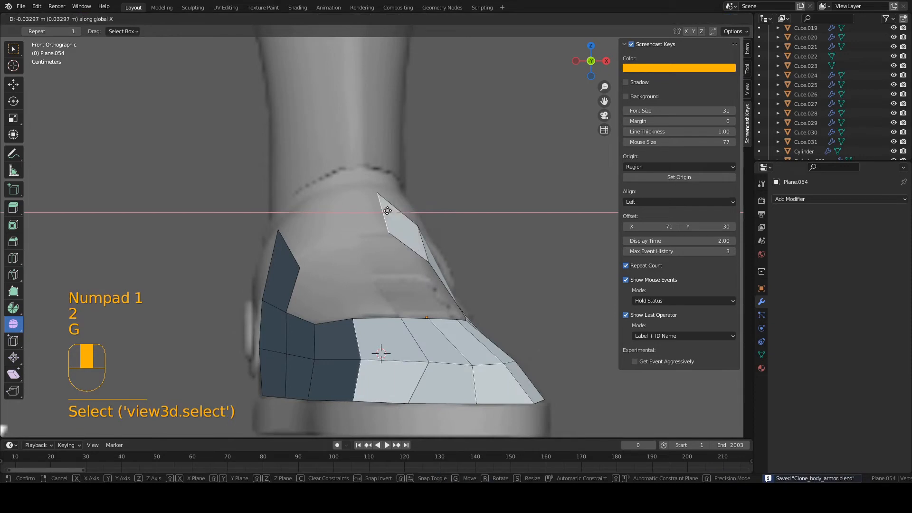
{"action": "left_click", "coordinate": [407, 211]}
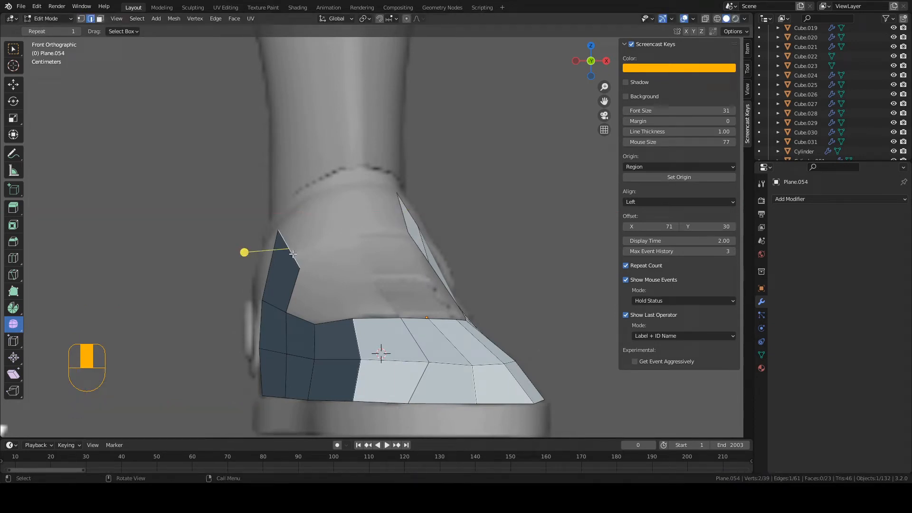
- Extrude the -X flap's top edge 0.038783 m in X and 0.029087 m in Z, rotate it 10.7°, and save the file
{"action": "key", "text": "e"}
{"action": "left_click", "coordinate": [306, 187]}
{"action": "key", "text": "r"}
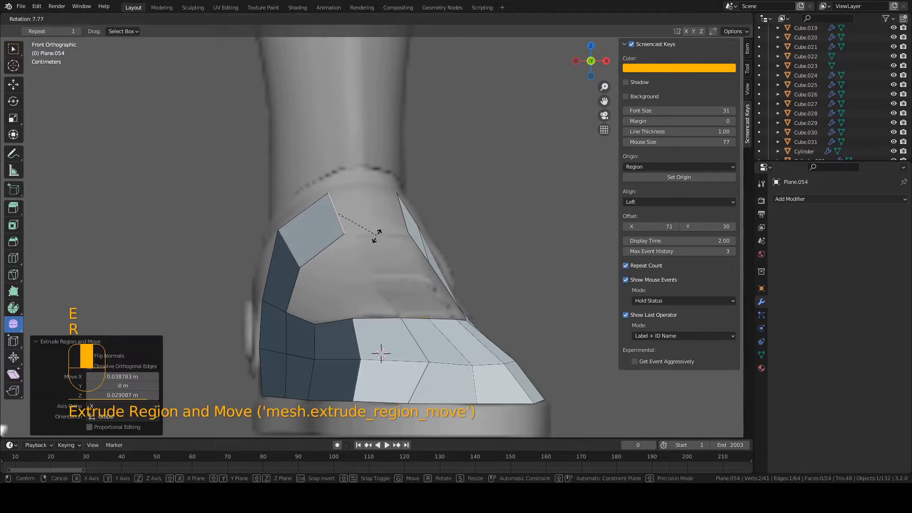
{"action": "left_click", "coordinate": [394, 224]}
{"action": "key", "text": "ctrl+s"}
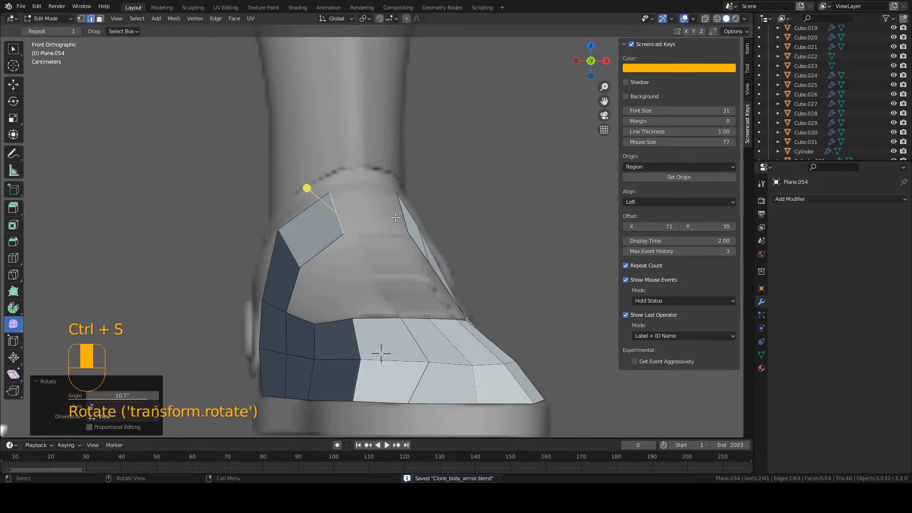
- Fill a face between the end edges of the -X and +X straps to bridge the front of the ankle
{"action": "left_click", "coordinate": [398, 217]}
{"action": "scroll", "coordinate": [404, 219], "scroll_direction": "up", "scroll_amount": 3}
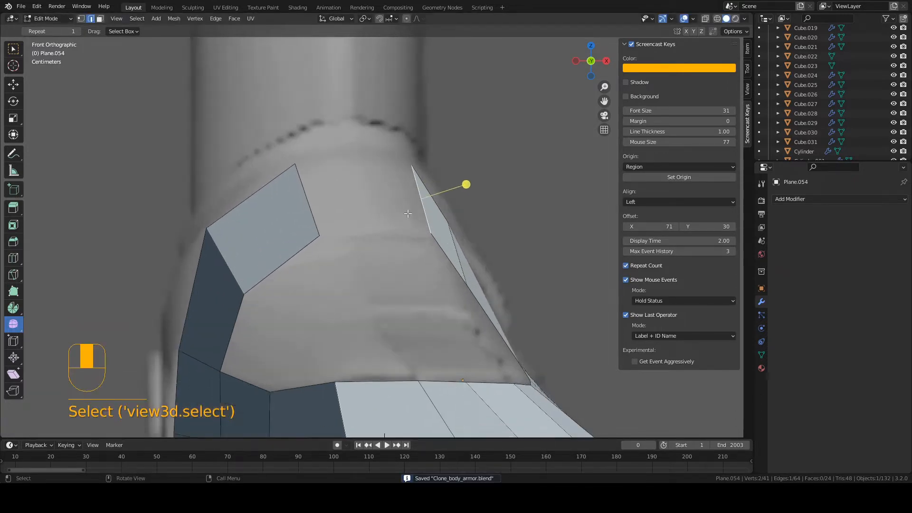
{"action": "scroll", "coordinate": [408, 214], "scroll_direction": "up", "scroll_amount": 1}
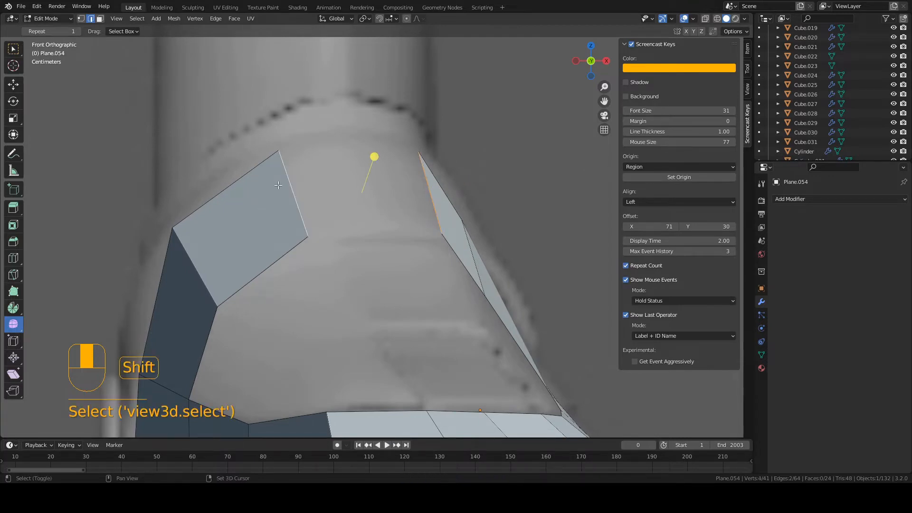
{"action": "scroll", "coordinate": [359, 218], "scroll_direction": "down", "scroll_amount": 2}
{"action": "key", "text": "f"}
{"action": "scroll", "coordinate": [368, 266], "scroll_direction": "down", "scroll_amount": 3}
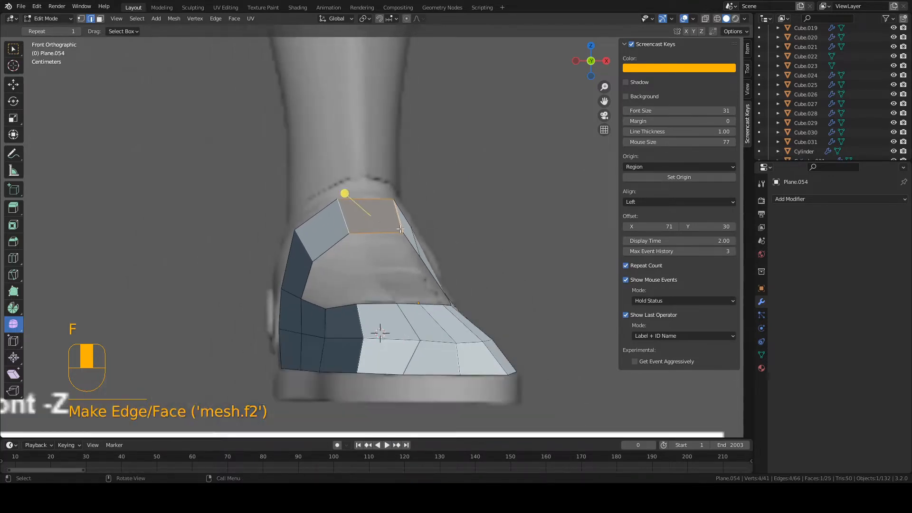
- In side view, flatten the bridging face by scaling it -0.038 along Y, and save the file
{"action": "middle_click_drag", "start_coordinate": [379, 330], "coordinate": [448, 264]}
{"action": "key", "text": "KP_3"}
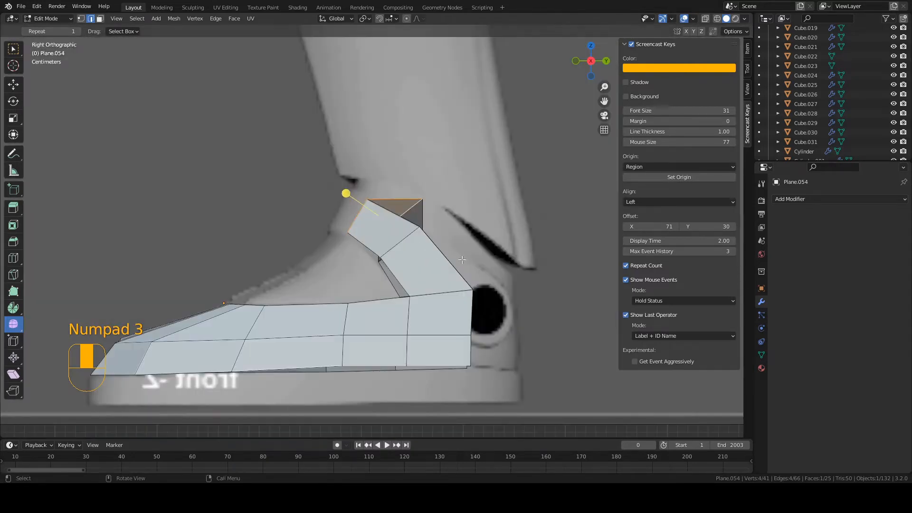
{"action": "key", "text": "s"}
{"action": "key", "text": "y"}
{"action": "left_click", "coordinate": [383, 211]}
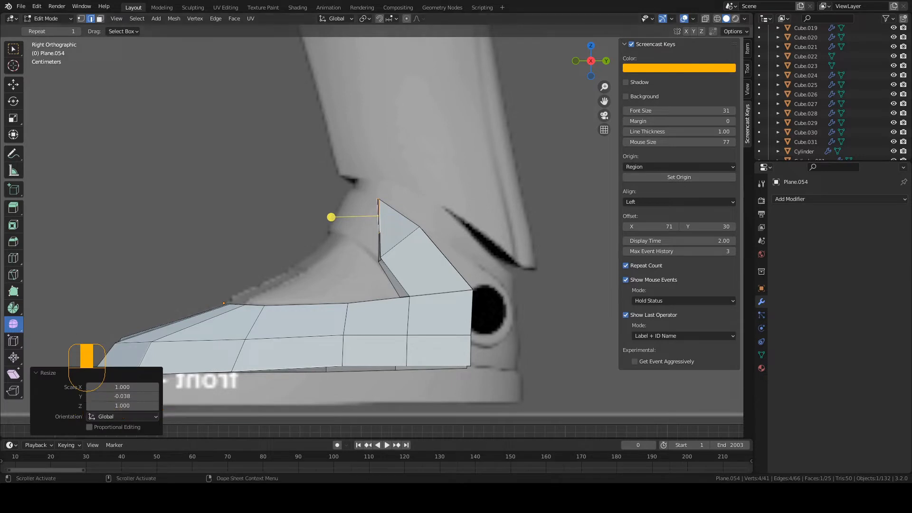
{"action": "key", "text": "ctrl+s"}
- Rotate the bridging face 53.5°, move it -0.028312 m in Y and 0.001939 m in Z, and rotate it -23.8° and 6.35° about Z
{"action": "scroll", "coordinate": [363, 230], "scroll_direction": "up", "scroll_amount": 1}
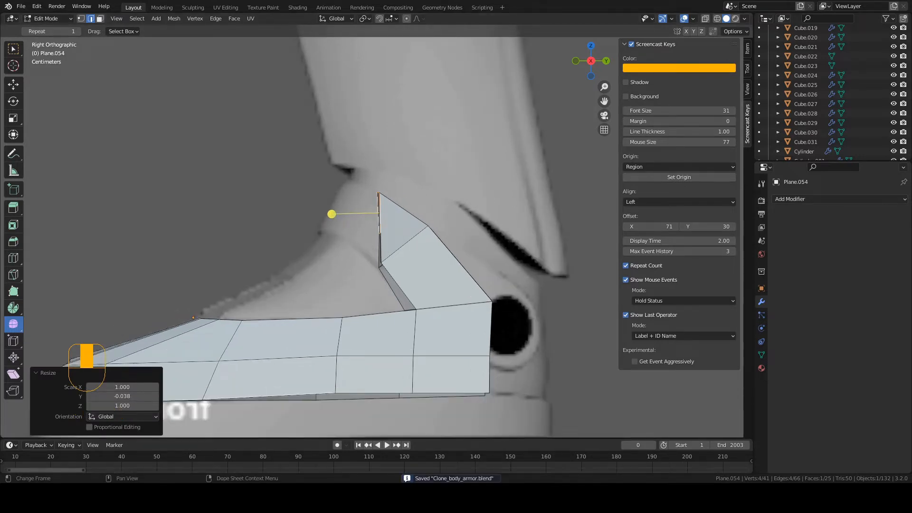
{"action": "key", "text": "r"}
{"action": "left_click", "coordinate": [333, 321]}
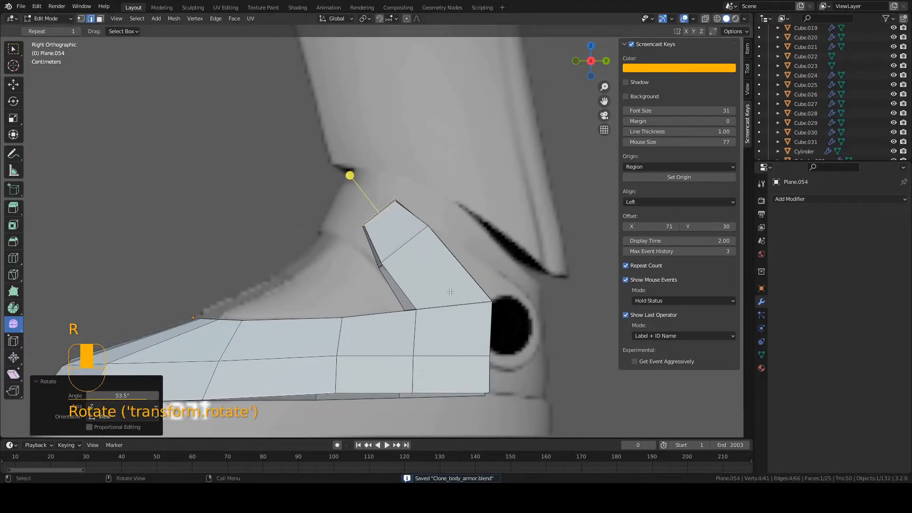
{"action": "key", "text": "g"}
{"action": "left_click", "coordinate": [415, 299]}
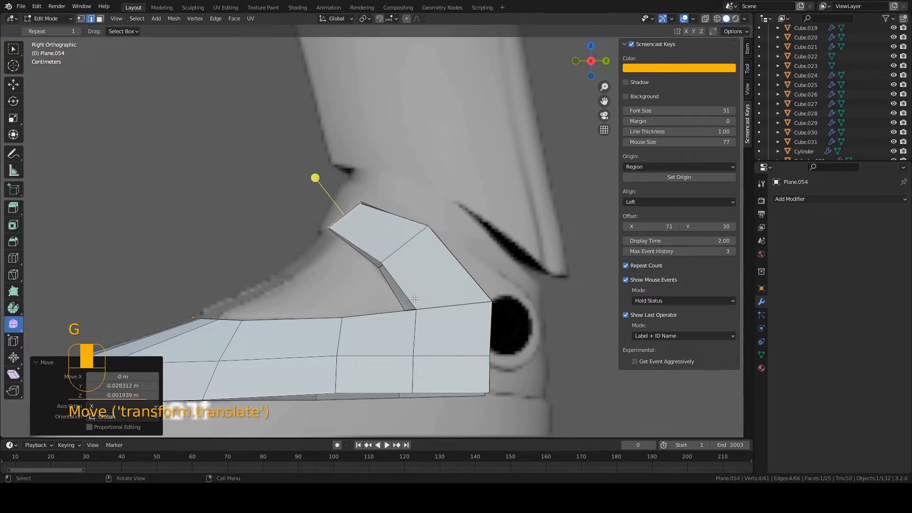
{"action": "key", "text": "r"}
{"action": "left_click", "coordinate": [430, 301]}
{"action": "key", "text": "r"}
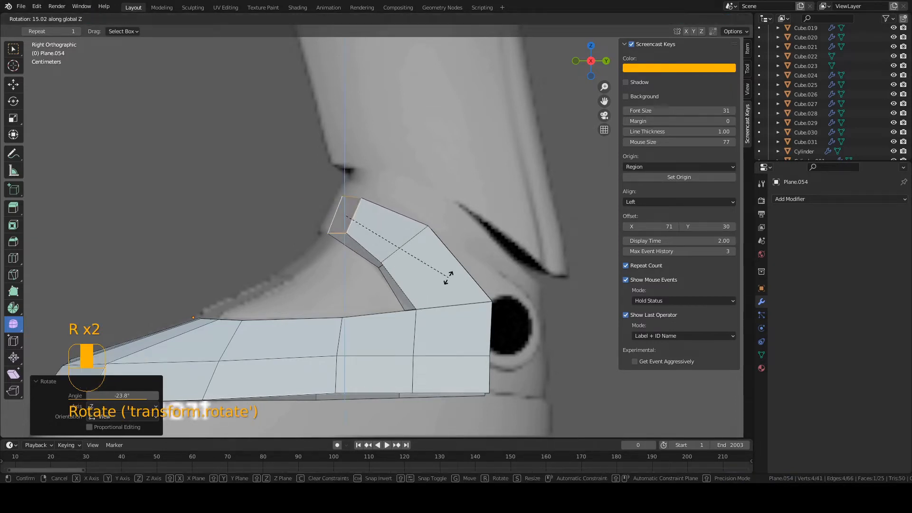
{"action": "left_click", "coordinate": [432, 290]}
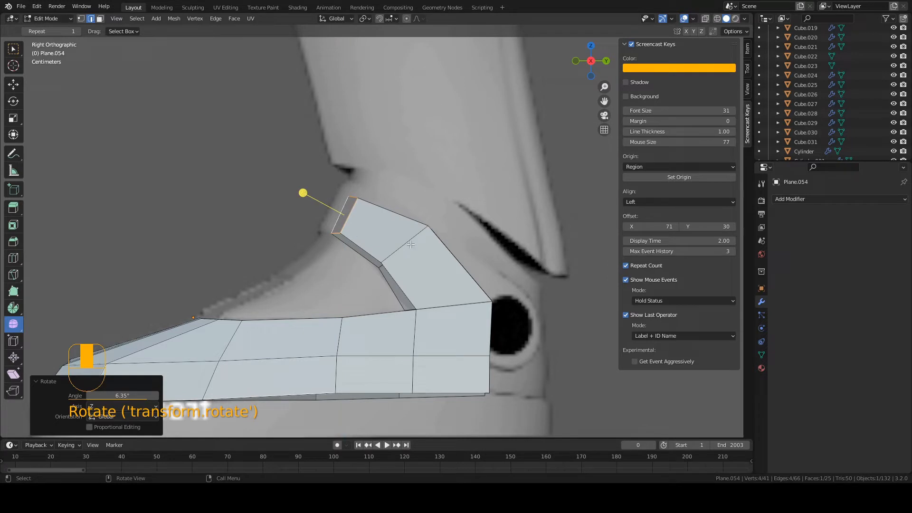
- Raise the bridging face's two upper vertices to the strap outline, moving the -X one 0.002327 m in Z
{"action": "key", "text": "1"}
{"action": "left_click", "coordinate": [361, 201]}
{"action": "key", "text": "g"}
{"action": "left_click", "coordinate": [369, 193]}
{"action": "left_click", "coordinate": [352, 197]}
{"action": "key", "text": "g"}
{"action": "left_click", "coordinate": [352, 191]}
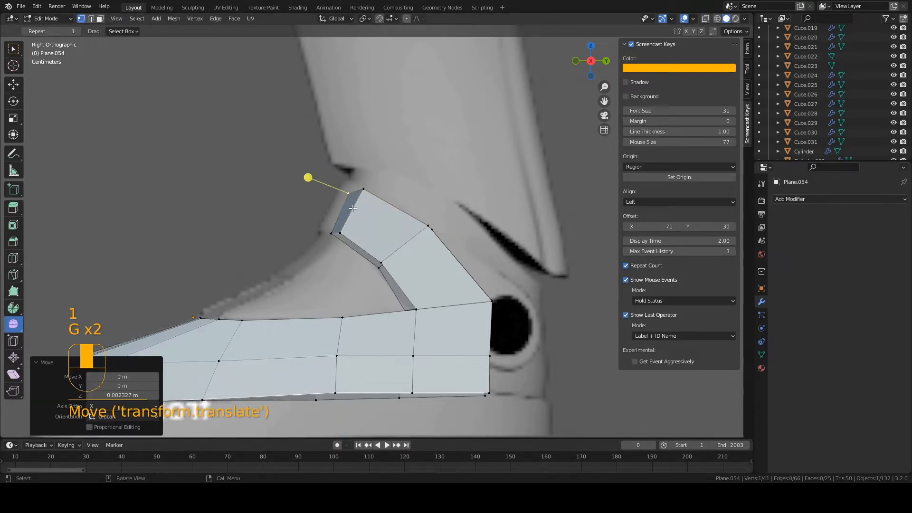
- In front view, adjust the bridging face's upper -X vertex against the reference and save the file
{"action": "key", "text": "KP_1"}
{"action": "key", "text": "g"}
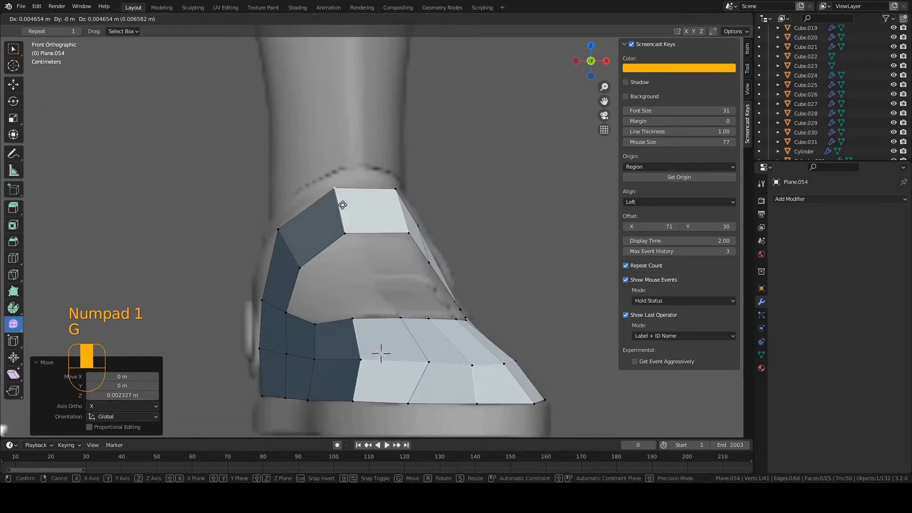
{"action": "left_click", "coordinate": [342, 204]}
{"action": "key", "text": "ctrl+s"}
{"action": "key", "text": "g"}
{"action": "left_click", "coordinate": [334, 215]}
- Move the upper face at the heel end of the -X side -0.004654 m along X, and save the file
{"action": "key", "text": "2"}
{"action": "key", "text": "3"}
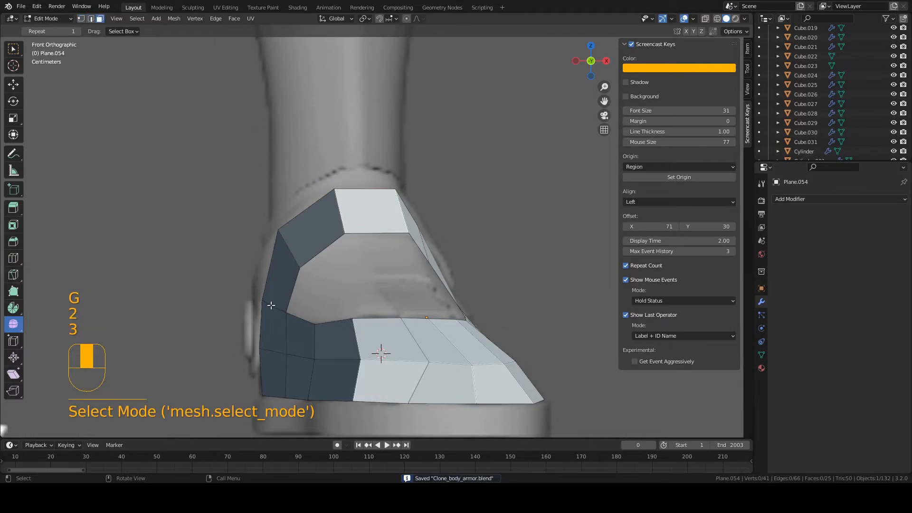
{"action": "left_click", "coordinate": [267, 316]}
{"action": "key", "text": "g"}
{"action": "left_click", "coordinate": [224, 325]}
{"action": "key", "text": "ctrl+s"}
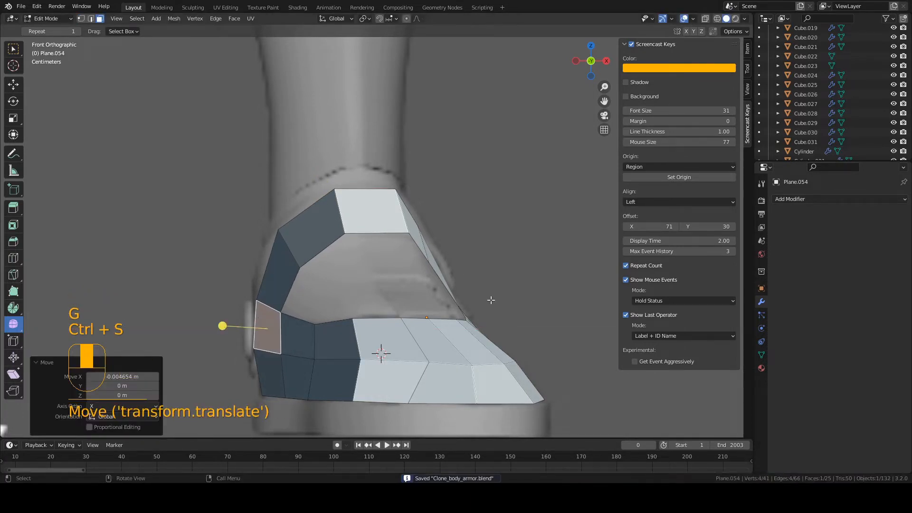
- Move the +X strap's lower face 0.001939 m along X, leave Edit Mode, and save the file
{"action": "left_click", "coordinate": [443, 276]}
{"action": "key", "text": "g"}
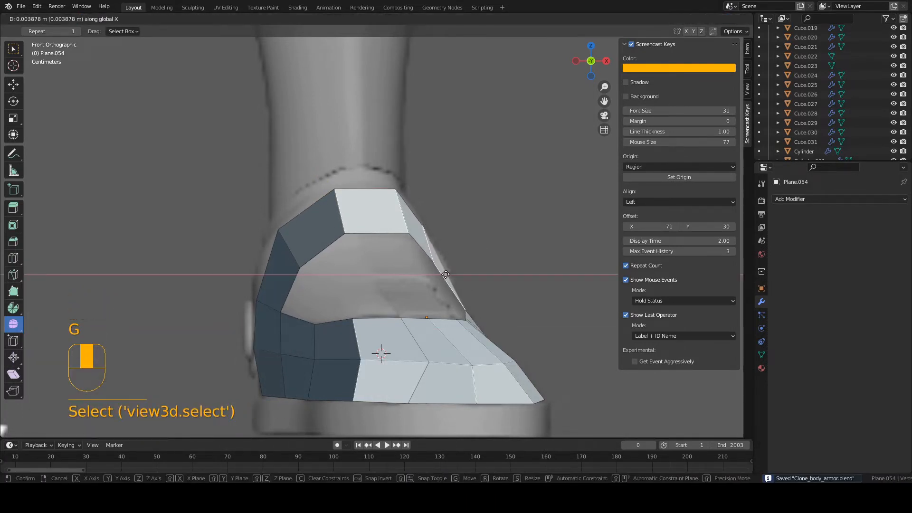
{"action": "left_click", "coordinate": [443, 273]}
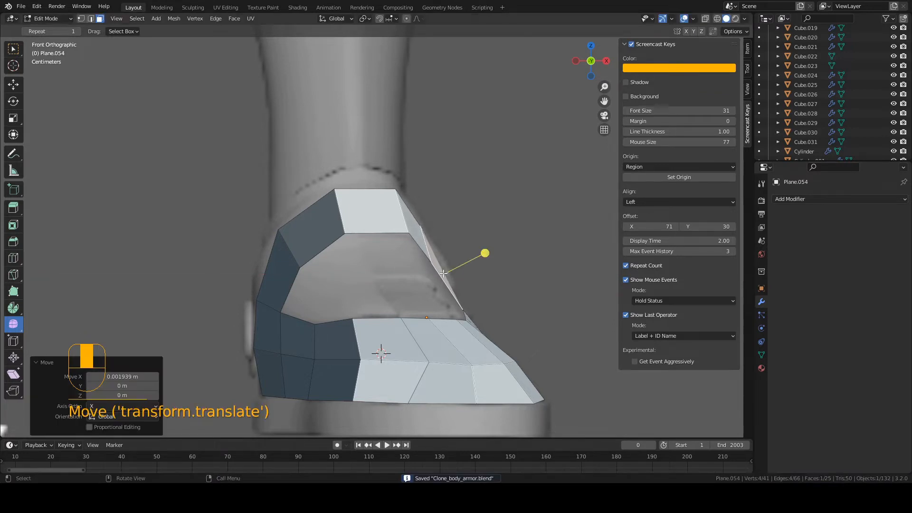
{"action": "key", "text": "Tab"}
{"action": "key", "text": "ctrl+s"}
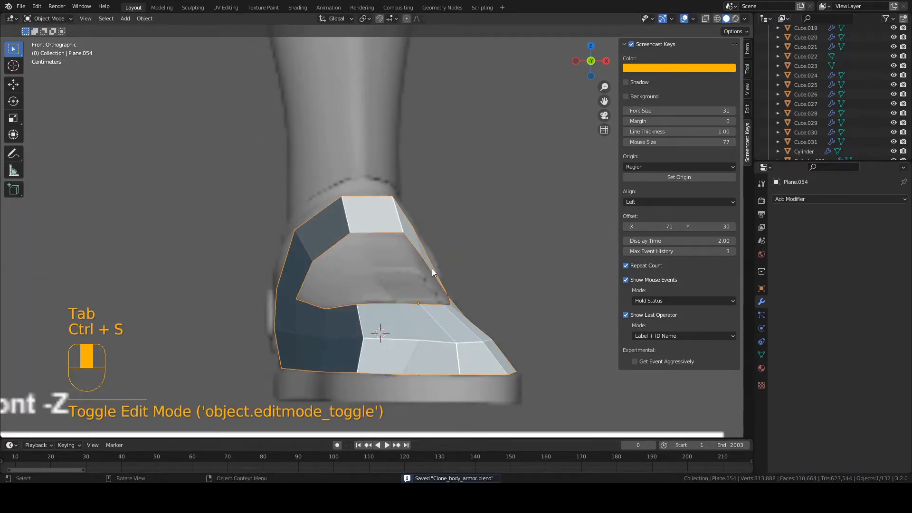
- In wireframe shading, move the front edge of the -X strap's lower face along X and rotate it to follow the reference
{"action": "scroll", "coordinate": [432, 269], "scroll_direction": "up", "scroll_amount": 2}
{"action": "key", "text": "z"}
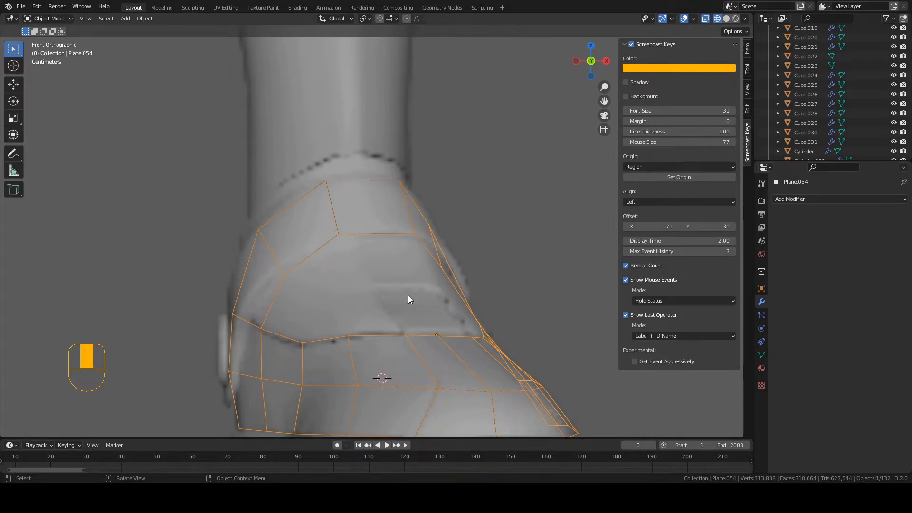
{"action": "key", "text": "Tab"}
{"action": "key", "text": "2"}
{"action": "left_click", "coordinate": [230, 292]}
{"action": "key", "text": "g"}
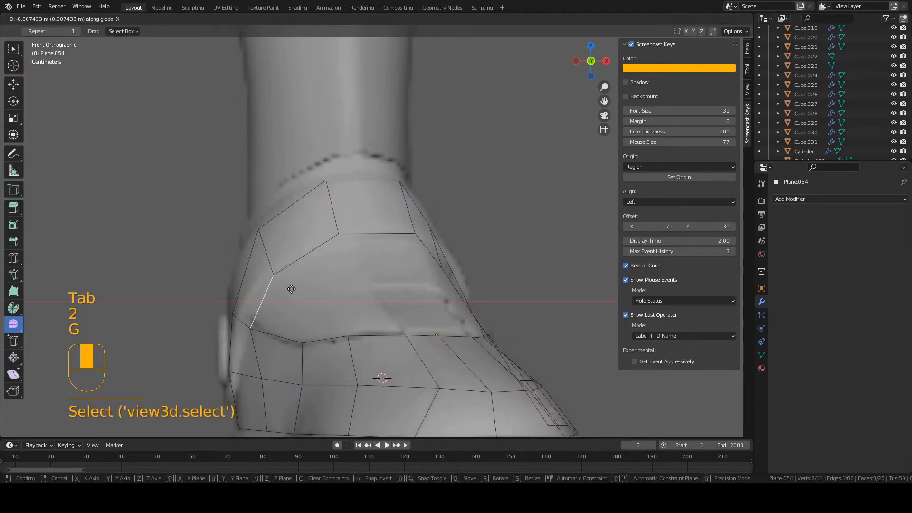
{"action": "left_click", "coordinate": [290, 283]}
{"action": "key", "text": "g"}
{"action": "left_click", "coordinate": [293, 276]}
{"action": "key", "text": "r"}
{"action": "left_click", "coordinate": [316, 287]}
- Reposition the -X strap's lower front vertex, move its lower outer vertex -0.001293 m in X, and save the file
{"action": "key", "text": "1"}
{"action": "left_click", "coordinate": [255, 312]}
{"action": "key", "text": "g"}
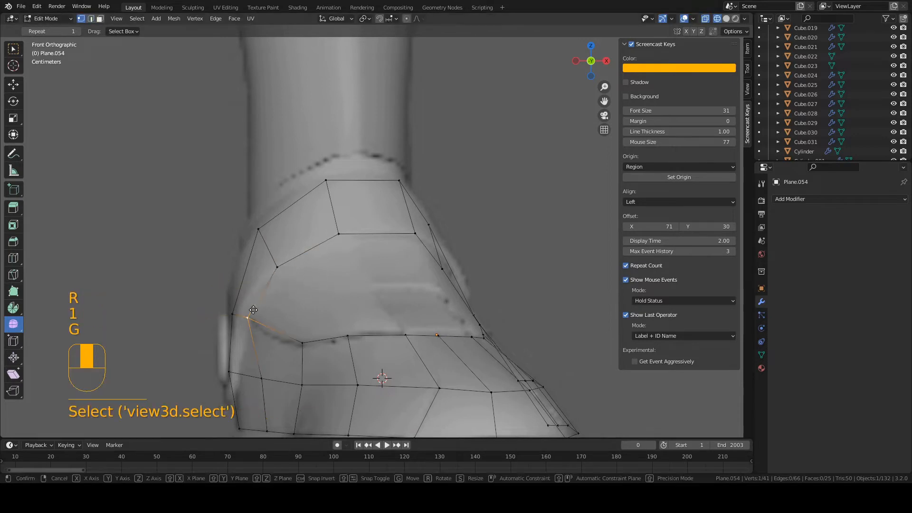
{"action": "key", "text": "g"}
{"action": "left_click", "coordinate": [185, 312]}
{"action": "key", "text": "ctrl+s"}
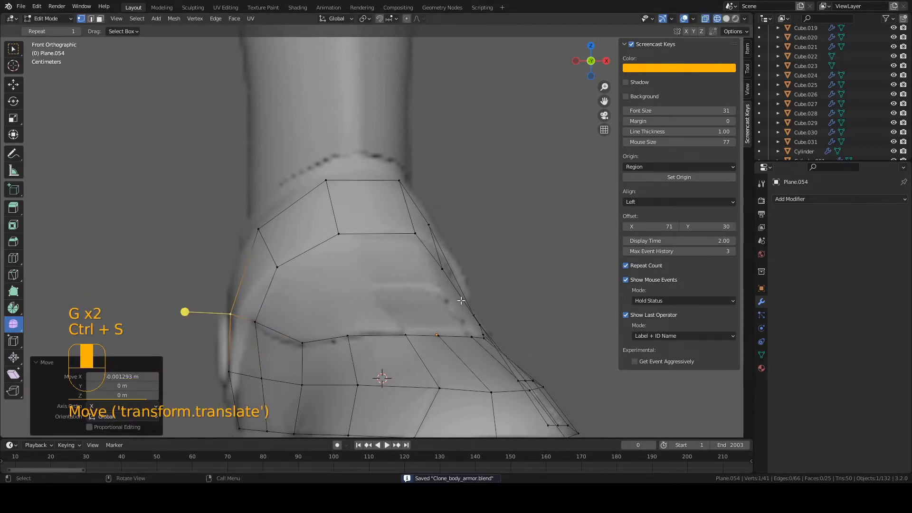
- Move the +X strap's bend edge 0.003878 m along X and save the file
{"action": "key", "text": "2"}
{"action": "left_click", "coordinate": [440, 254]}
{"action": "key", "text": "g"}
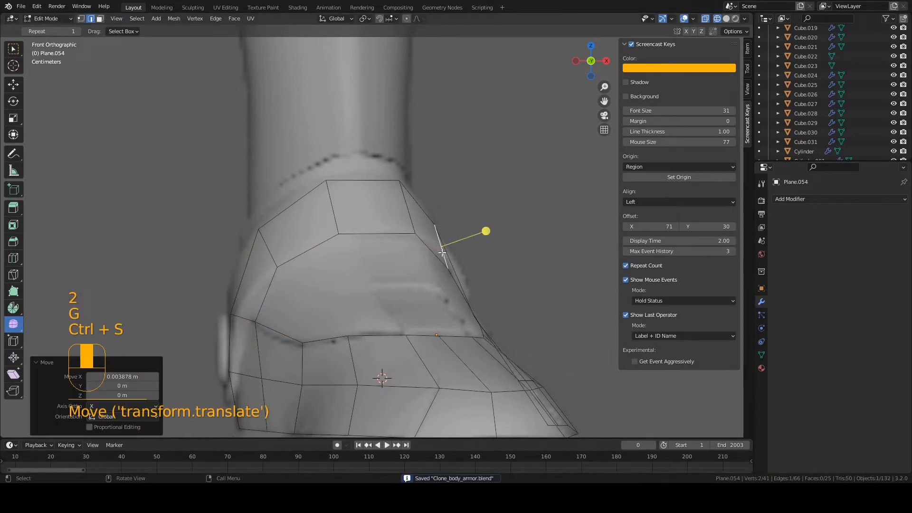
- In side view, move the front strap face to the ankle outline, rotate it 8.92°, and save the file
{"action": "key", "text": "KP_3"}
{"action": "key", "text": "3"}
{"action": "left_click", "coordinate": [332, 209]}
{"action": "key", "text": "g"}
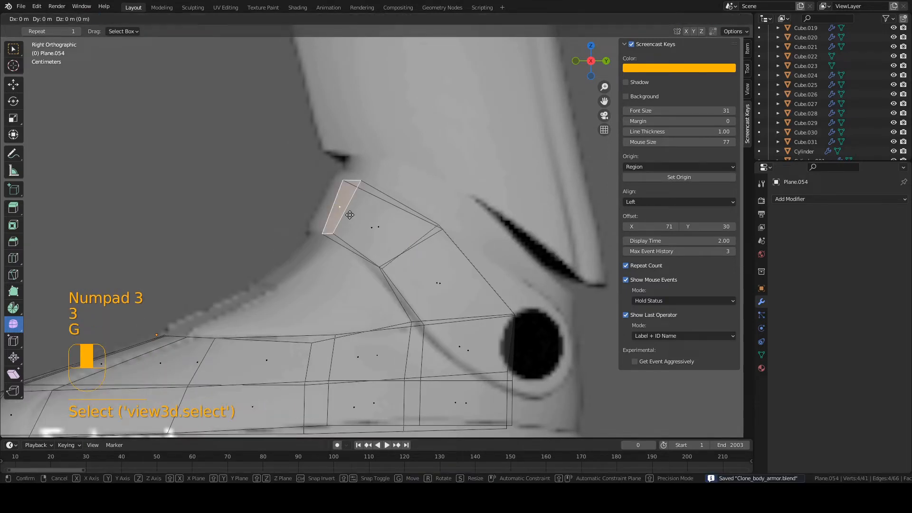
{"action": "left_click", "coordinate": [285, 184]}
{"action": "key", "text": "r"}
{"action": "left_click", "coordinate": [287, 179]}
{"action": "key", "text": "g"}
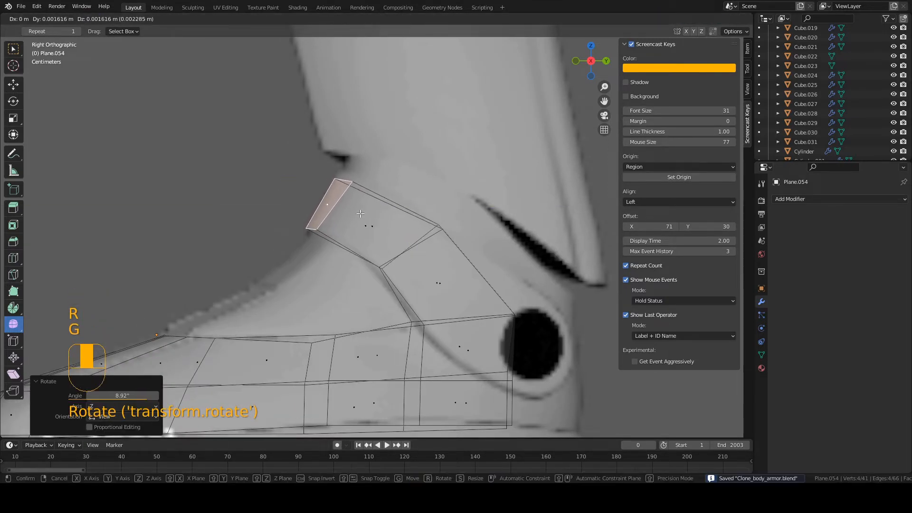
{"action": "left_click", "coordinate": [287, 179]}
{"action": "key", "text": "ctrl+s"}
- Rotate the strap's bend edge -11.4° in side view and save the file
{"action": "key", "text": "2"}
{"action": "left_click", "coordinate": [396, 244]}
{"action": "key", "text": "r"}
{"action": "left_click", "coordinate": [428, 226]}
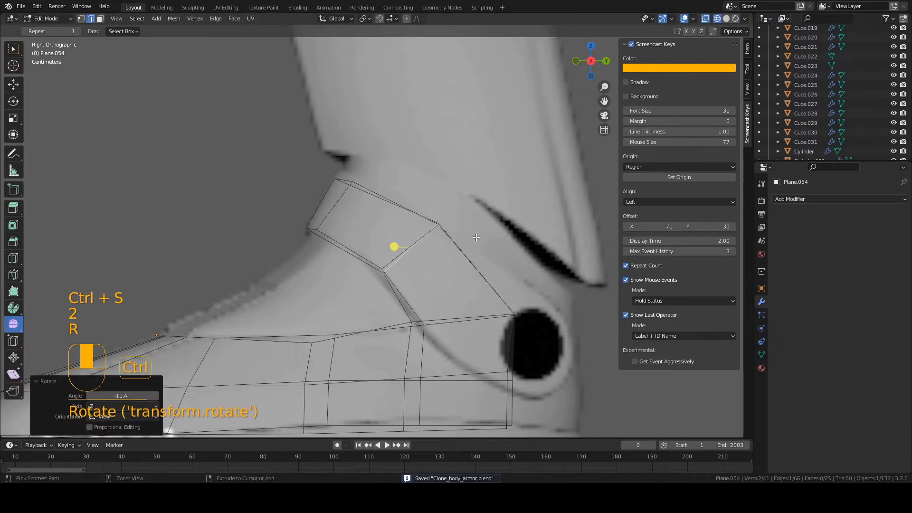
{"action": "key", "text": "ctrl+s"}
- Leave Edit Mode, save the file, and return the viewport to solid shading
{"action": "scroll", "coordinate": [411, 339], "scroll_direction": "down", "scroll_amount": 2}
{"action": "key", "text": "Tab"}
{"action": "key", "text": "ctrl+s"}
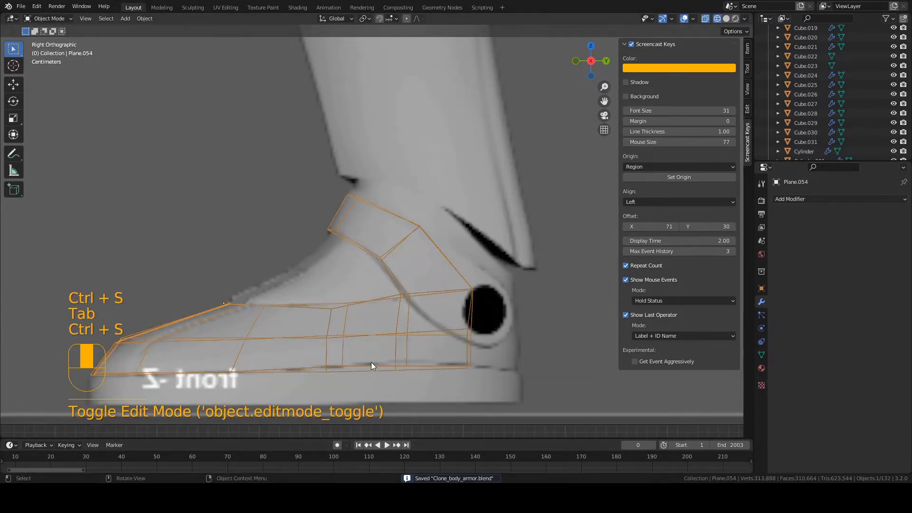
{"action": "mouse_move", "coordinate": [372, 362]}
{"action": "middle_mouse_down"}
{"action": "mouse_move", "coordinate": [478, 360]}
{"action": "mouse_move", "coordinate": [387, 392]}
{"action": "mouse_move", "coordinate": [389, 384]}
{"action": "mouse_move", "coordinate": [429, 408]}
{"action": "mouse_move", "coordinate": [430, 384]}
{"action": "mouse_move", "coordinate": [288, 474]}
{"action": "middle_mouse_up"}
{"action": "key", "text": "z"}
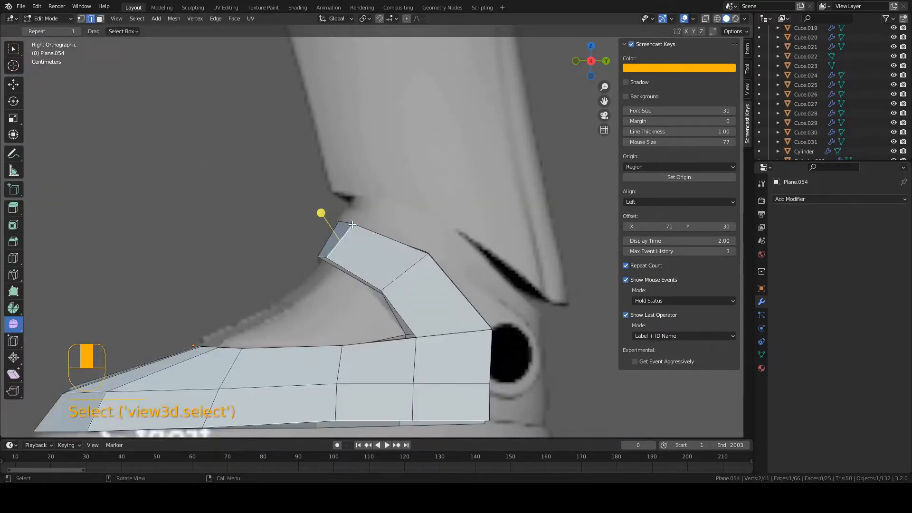
- Move the front strap's top edge 0.009696 m in Y and 0.01978 m in Z, and the upper bend vertex 0.024433 m in Y and 0.017065 m in Z
{"action": "key", "text": "ctrl+s"}
{"action": "key", "text": "g"}
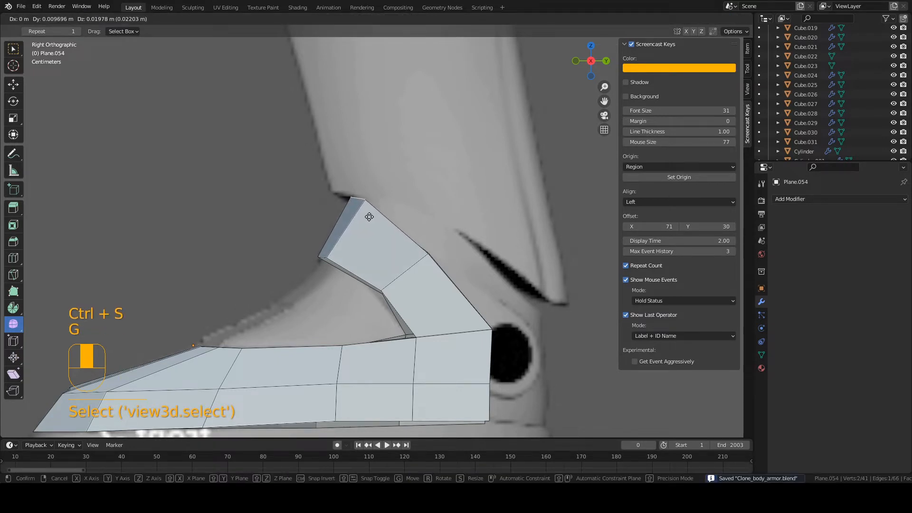
{"action": "left_click", "coordinate": [369, 217]}
{"action": "key", "text": "1"}
{"action": "left_click", "coordinate": [427, 253]}
{"action": "key", "text": "g"}
{"action": "left_click", "coordinate": [457, 238]}
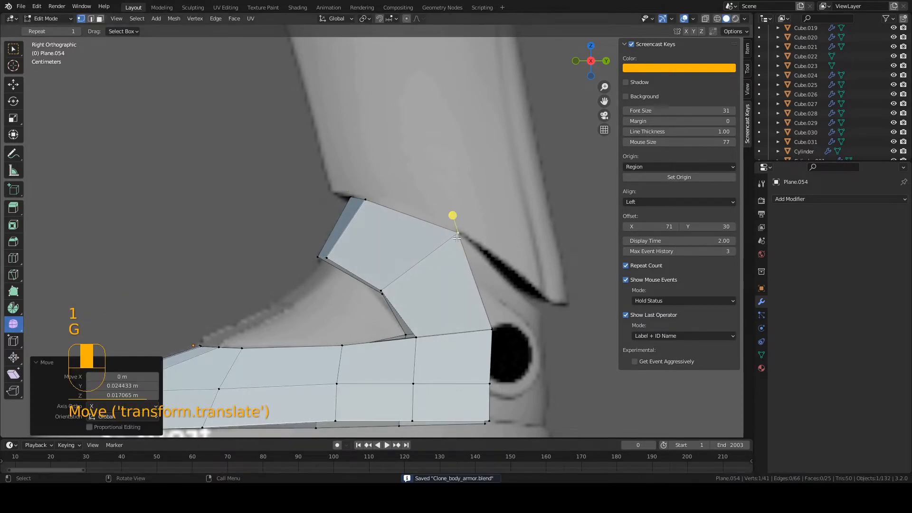
- Move the two vertical edges at the heel end of the +X side 0.009696 m along Y
{"action": "left_click", "coordinate": [490, 341], "text": "shift"}
{"action": "middle_click_drag", "start_coordinate": [491, 341], "coordinate": [422, 301], "text": "shift"}
{"action": "key", "text": "g"}
{"action": "left_click", "coordinate": [423, 301]}
- In front view, move the bottom and middle vertices at the -X side's heel end along X to fit the reference
{"action": "key", "text": "KP_1"}
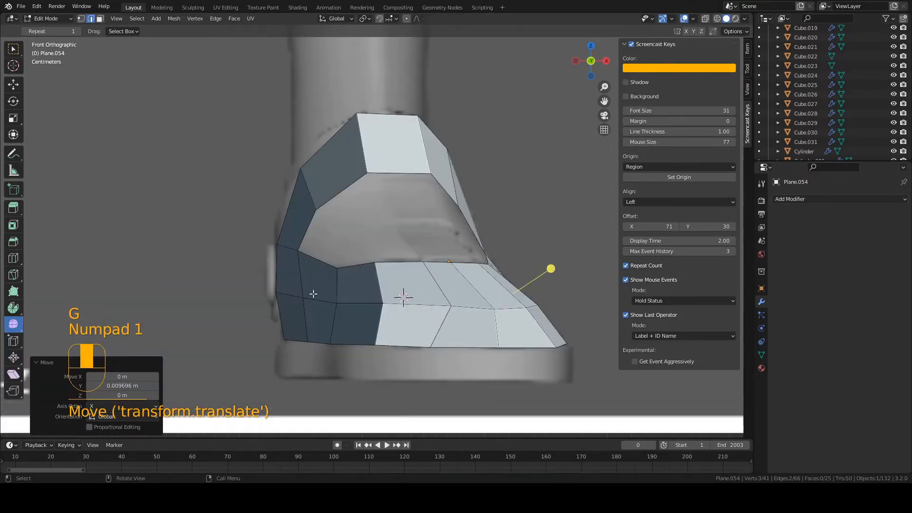
{"action": "left_click", "coordinate": [285, 319]}
{"action": "key", "text": "1"}
{"action": "left_click", "coordinate": [285, 340]}
{"action": "key", "text": "g"}
{"action": "middle_click_drag", "start_coordinate": [285, 339], "coordinate": [281, 339]}
{"action": "left_click", "coordinate": [282, 339]}
{"action": "left_click", "coordinate": [276, 293]}
{"action": "key", "text": "g"}
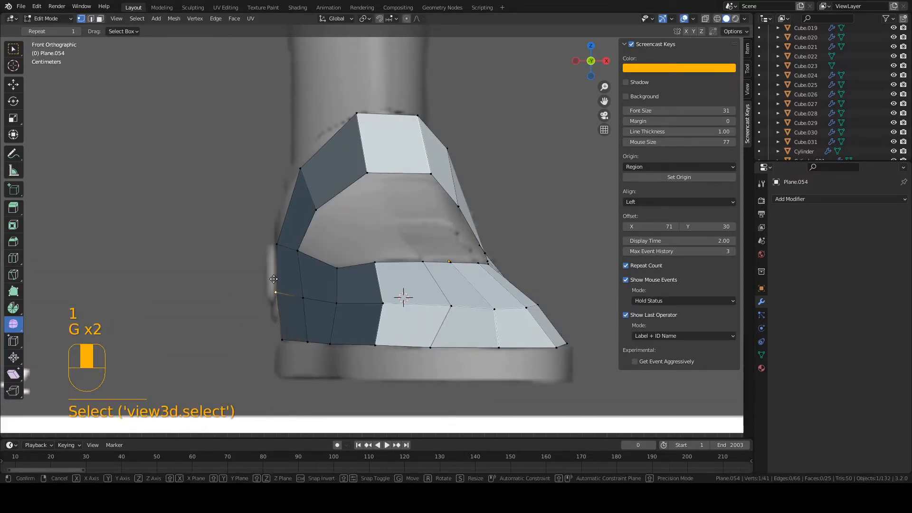
{"action": "left_click", "coordinate": [295, 178]}
- Switch to wireframe shading and move the strap's top corner vertex on the -X side along Z to meet the reference
{"action": "key", "text": "z"}
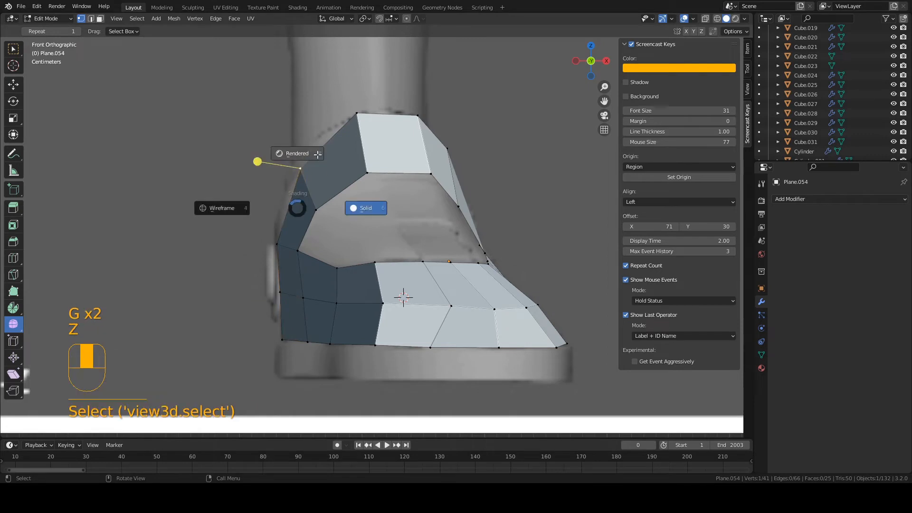
{"action": "left_click", "coordinate": [314, 152]}
{"action": "key", "text": "1"}
{"action": "left_click", "coordinate": [361, 109]}
{"action": "key", "text": "z"}
{"action": "left_click", "coordinate": [326, 120]}
{"action": "key", "text": "g"}
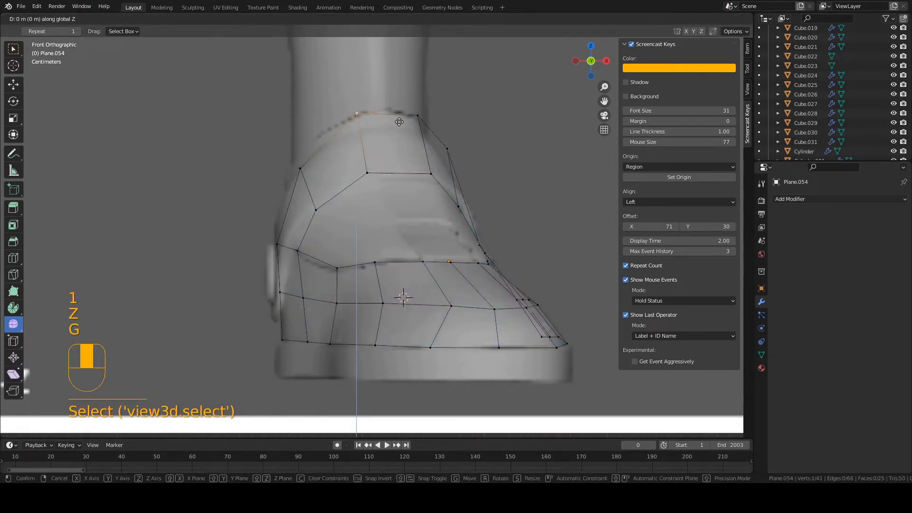
{"action": "left_click", "coordinate": [399, 125]}
- Move the -X strap's upper bend vertex -0.001939 m in X, refine it against the reference outline, and nudge the strap's base vertex outward
{"action": "left_click", "coordinate": [302, 167]}
{"action": "key", "text": "g"}
{"action": "middle_click", "coordinate": [305, 167]}
{"action": "left_click", "coordinate": [307, 174]}
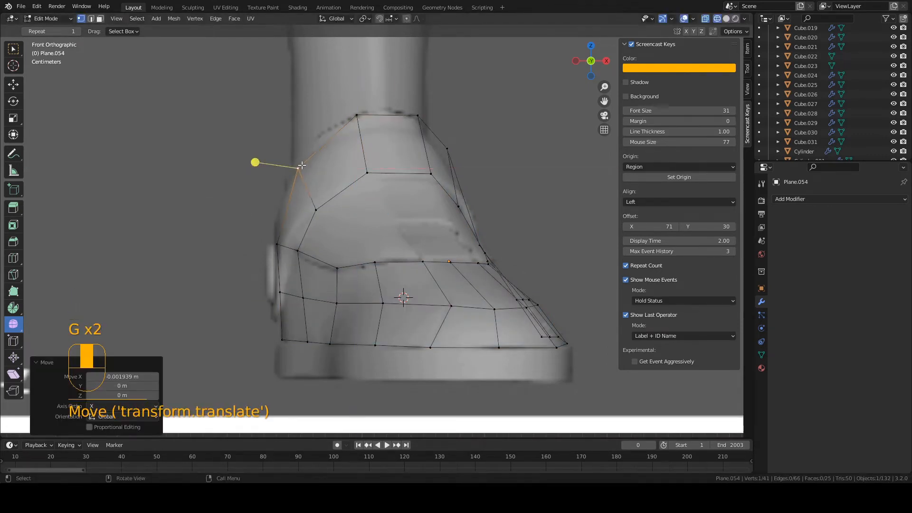
{"action": "key", "text": "g"}
{"action": "left_click", "coordinate": [300, 171]}
{"action": "left_click", "coordinate": [278, 245]}
{"action": "key", "text": "g"}
{"action": "left_click", "coordinate": [275, 248]}
- Move the lower heel-end edge on the -X side outward along X and save the file
{"action": "key", "text": "2"}
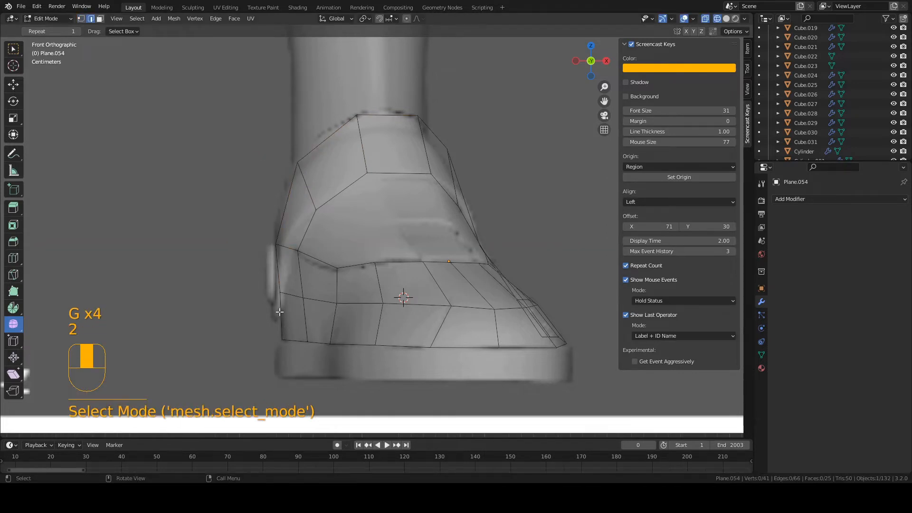
{"action": "left_click", "coordinate": [281, 312]}
{"action": "key", "text": "g"}
{"action": "middle_click", "coordinate": [278, 311]}
{"action": "left_click", "coordinate": [276, 312]}
{"action": "key", "text": "ctrl+s"}
- Adjust the bottom, top and middle vertices of the second vertical edge column on the -X side along X
{"action": "key", "text": "1"}
{"action": "left_click", "coordinate": [307, 337]}
{"action": "key", "text": "g"}
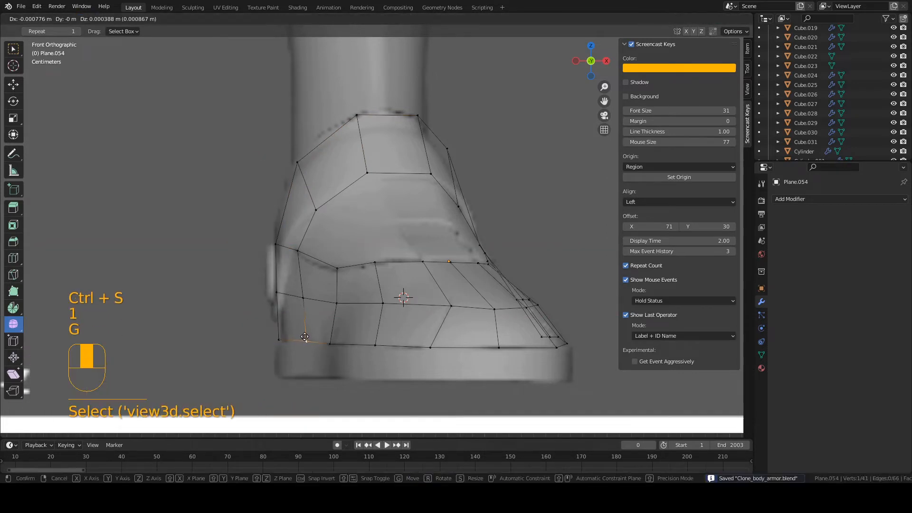
{"action": "middle_click", "coordinate": [304, 335]}
{"action": "left_click", "coordinate": [300, 335]}
{"action": "left_click", "coordinate": [305, 250]}
{"action": "key", "text": "g"}
{"action": "middle_click", "coordinate": [308, 249]}
{"action": "left_click", "coordinate": [309, 248]}
{"action": "left_click", "coordinate": [296, 299]}
{"action": "key", "text": "g"}
{"action": "middle_click", "coordinate": [294, 298]}
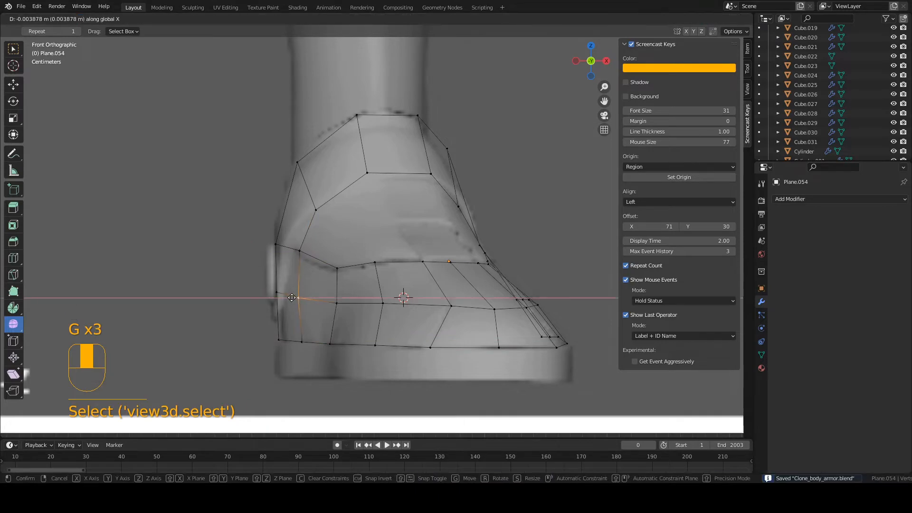
{"action": "left_click", "coordinate": [291, 297]}
- Return to solid shading, leave Edit Mode, save the file, and inspect the boot from the side
{"action": "key", "text": "z"}
{"action": "key", "text": "Tab"}
{"action": "scroll", "coordinate": [347, 266], "scroll_direction": "down", "scroll_amount": 2}
{"action": "key", "text": "ctrl+s"}
{"action": "mouse_move", "coordinate": [328, 230]}
{"action": "middle_mouse_down"}
{"action": "mouse_move", "coordinate": [335, 286]}
{"action": "mouse_move", "coordinate": [310, 239]}
{"action": "mouse_move", "coordinate": [381, 280]}
{"action": "mouse_move", "coordinate": [404, 261]}
{"action": "mouse_move", "coordinate": [229, 246]}
{"action": "middle_mouse_up"}
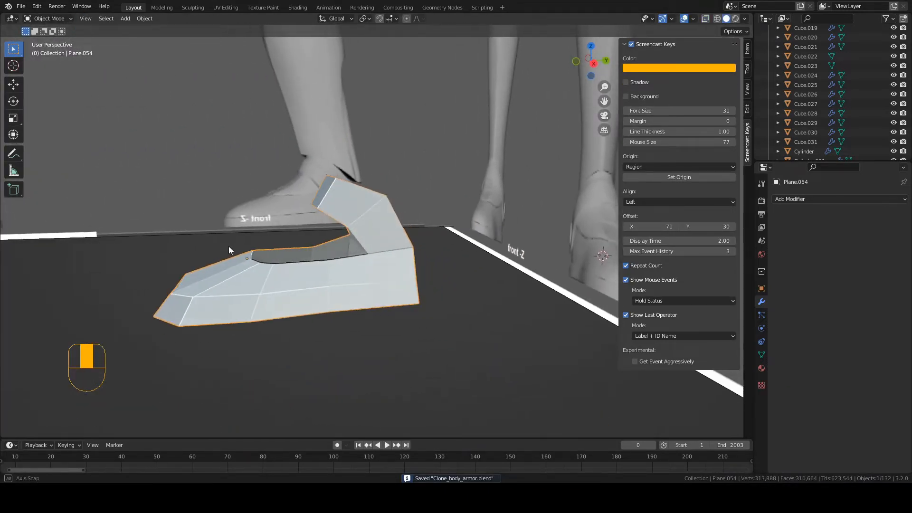
- In front-view wireframe, rotate the +X strap's bend edge 10.5°, move it -0.001675 m along X, and save the file
{"action": "key", "text": "Tab"}
{"action": "middle_click_drag", "start_coordinate": [315, 249], "coordinate": [264, 285]}
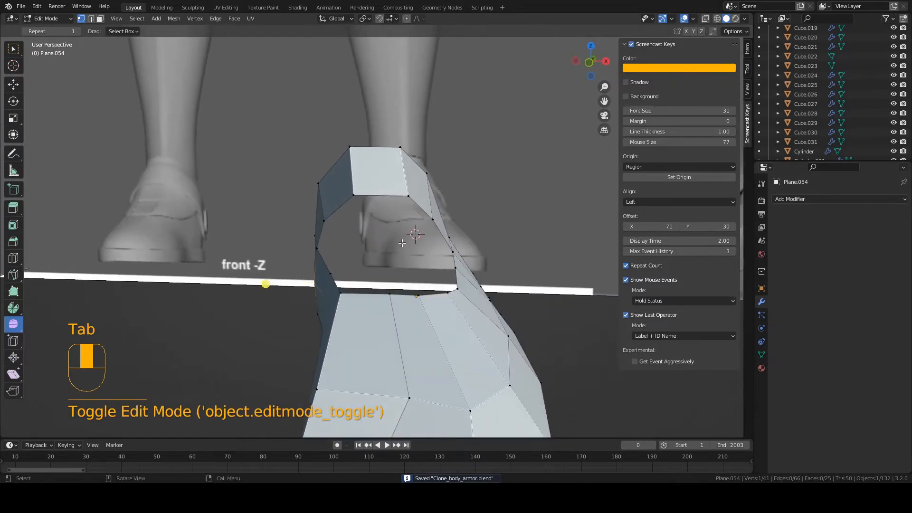
{"action": "key", "text": "KP_1"}
{"action": "key", "text": "Tab"}
{"action": "key", "text": "z"}
{"action": "key", "text": "Tab"}
{"action": "key", "text": "2"}
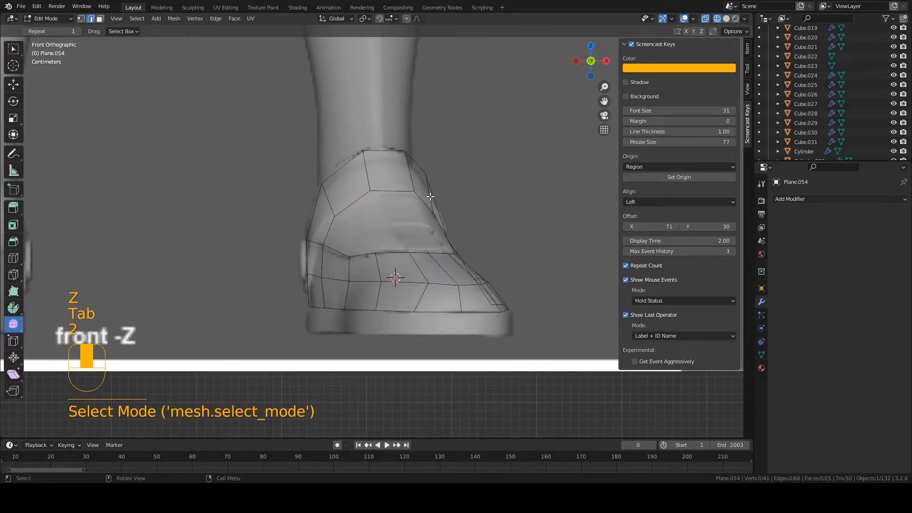
{"action": "left_click", "coordinate": [430, 195]}
{"action": "key", "text": "r"}
{"action": "key", "text": "z"}
{"action": "left_click", "coordinate": [484, 218]}
{"action": "key", "text": "g"}
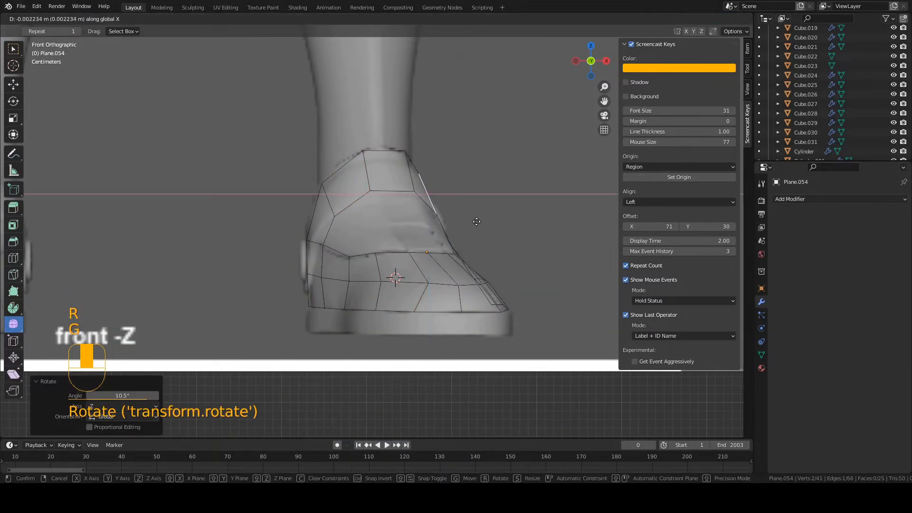
{"action": "left_click", "coordinate": [474, 217]}
{"action": "key", "text": "ctrl+s"}
- In side view, move the -X strap's upper bend vertex 0.02327 m in Y and 0.008843 m in Z onto the opposite bend vertex
{"action": "key", "text": "KP_3"}
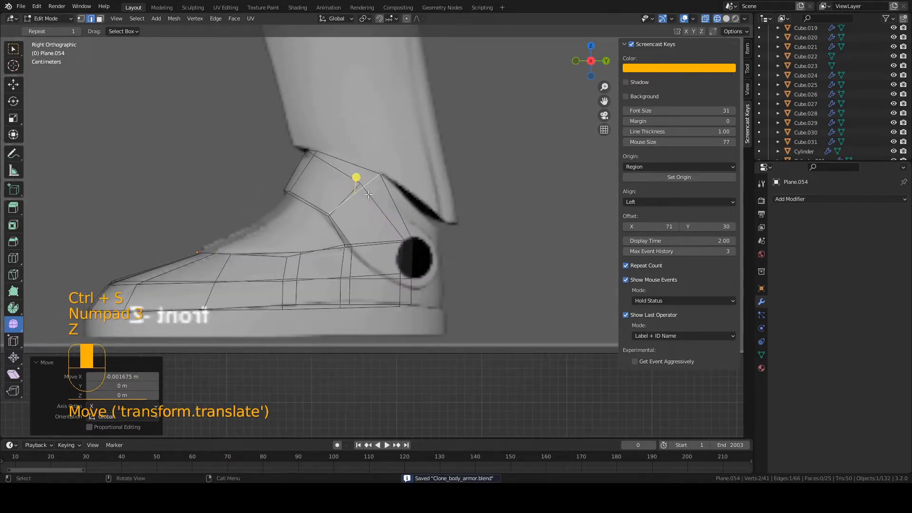
{"action": "scroll", "coordinate": [369, 195], "scroll_direction": "up", "scroll_amount": 1}
{"action": "key", "text": "1"}
{"action": "left_click", "coordinate": [358, 175]}
{"action": "key", "text": "g"}
{"action": "right_click", "coordinate": [399, 191]}
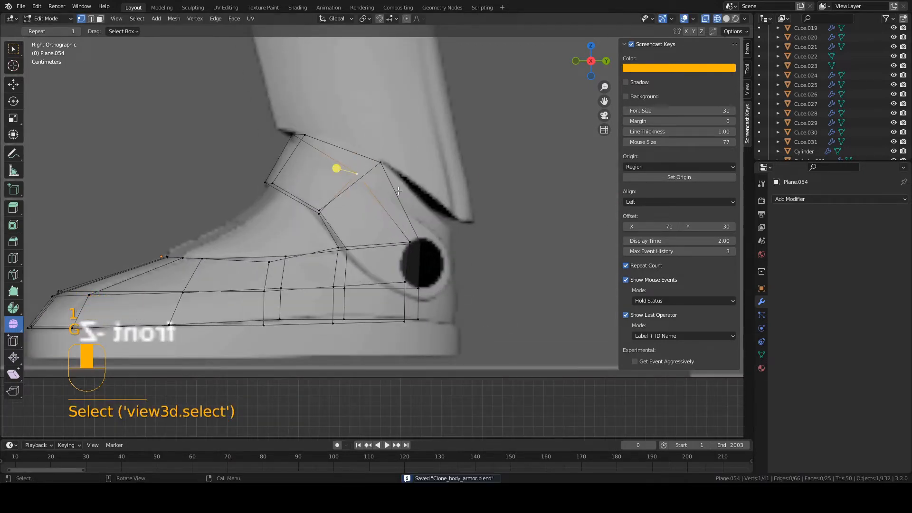
{"action": "key", "text": "ctrl+s"}
{"action": "middle_click_drag", "start_coordinate": [415, 199], "coordinate": [345, 199]}
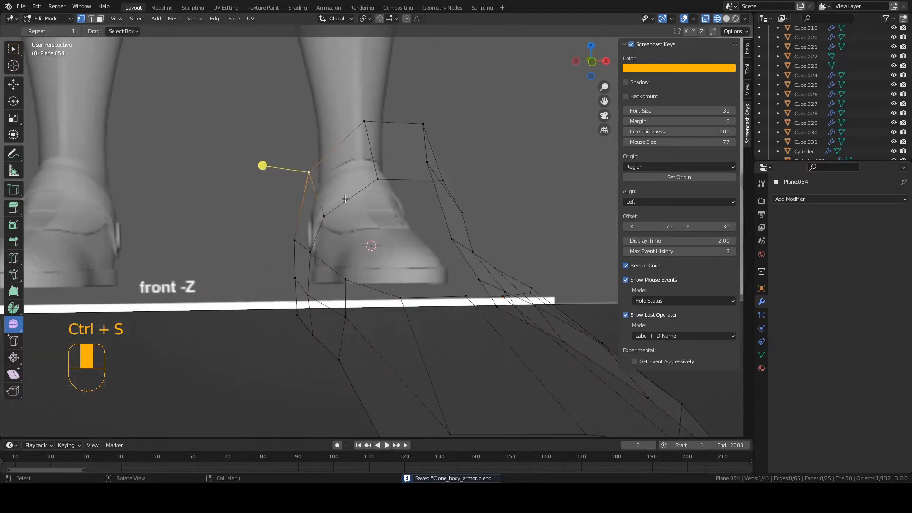
{"action": "key", "text": "KP_3"}
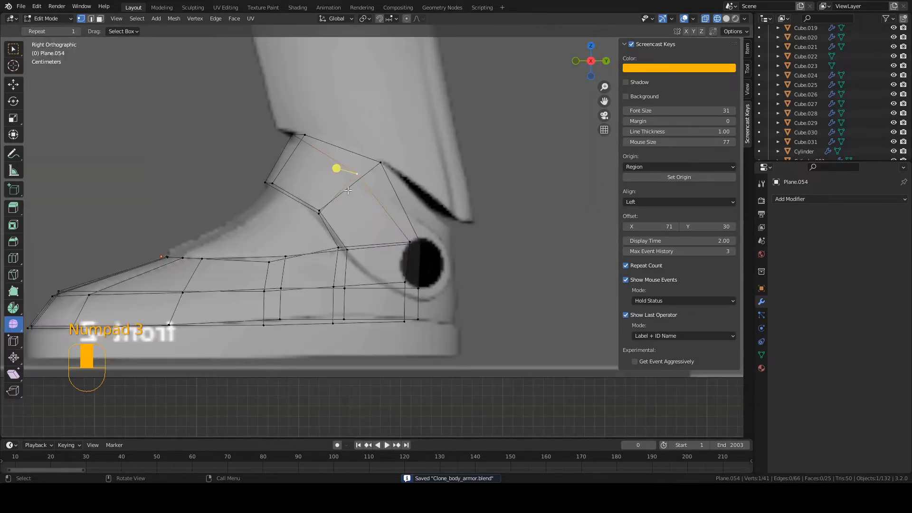
{"action": "key", "text": "g"}
{"action": "left_click", "coordinate": [394, 182]}
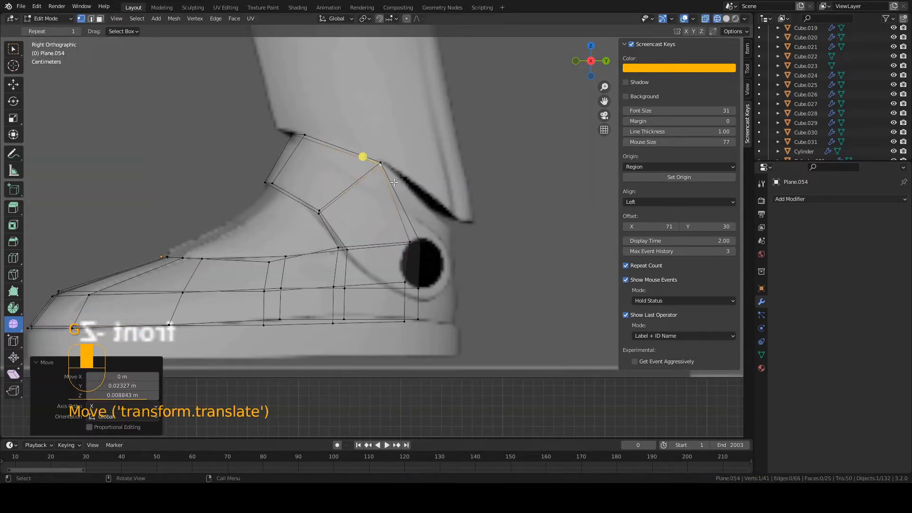
{"action": "key", "text": "g"}
{"action": "left_click", "coordinate": [383, 174]}
- Move the -X heel-end vertical edges 0.012566 m in Y, straighten them by scaling along Y, shift them -0.000931 m in Y, and save
{"action": "left_click", "coordinate": [402, 282], "text": "shift"}
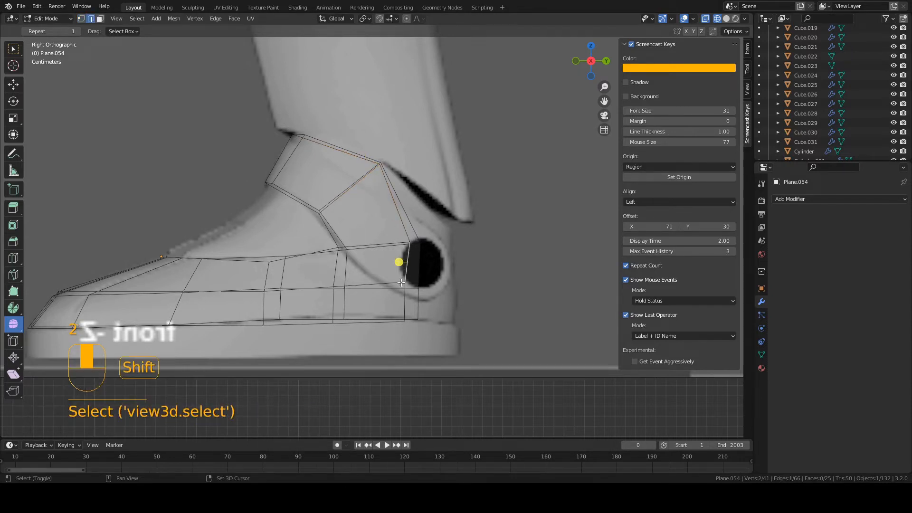
{"action": "key", "text": "g"}
{"action": "left_click", "coordinate": [410, 306]}
{"action": "key", "text": "s"}
{"action": "middle_click", "coordinate": [509, 318]}
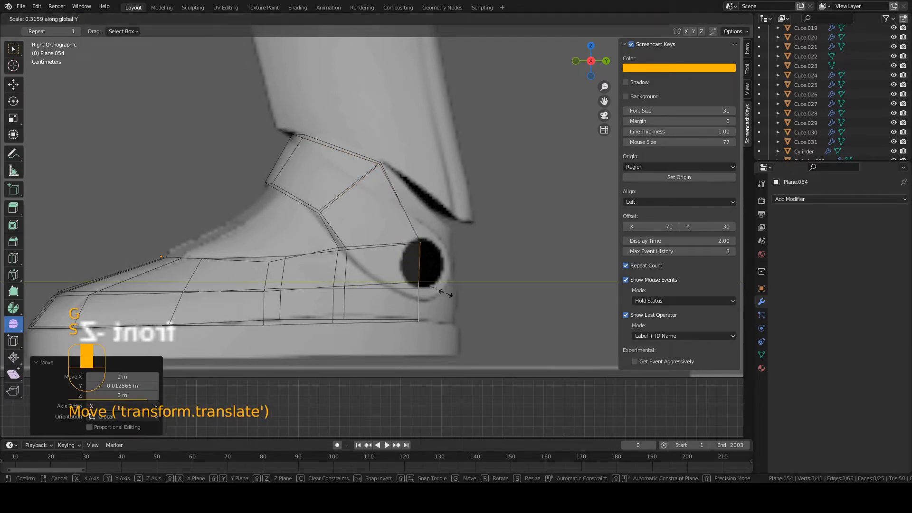
{"action": "left_click", "coordinate": [450, 293]}
{"action": "key", "text": "g"}
{"action": "left_click", "coordinate": [455, 293]}
{"action": "scroll", "coordinate": [455, 294], "scroll_direction": "down", "scroll_amount": 3}
{"action": "key", "text": "ctrl+s"}
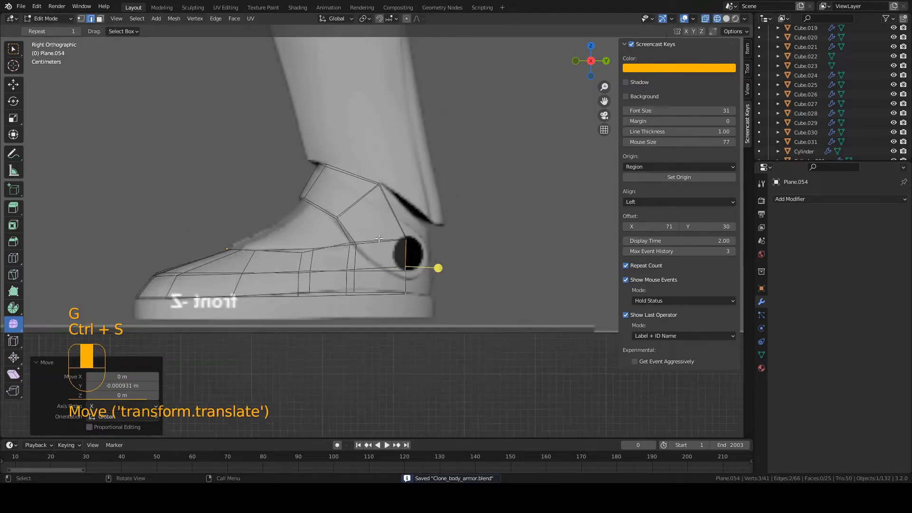
- Leave Edit Mode and save the file
{"action": "key", "text": "Tab"}
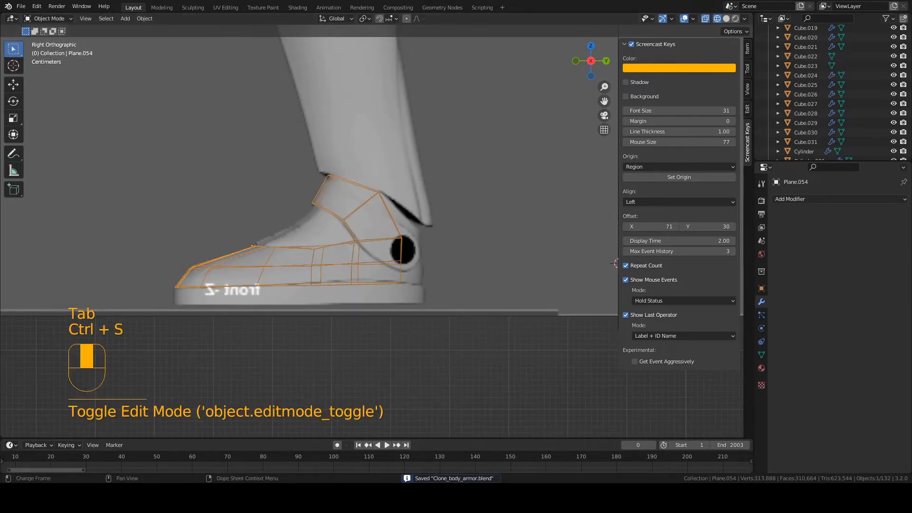
{"action": "scroll", "coordinate": [373, 230], "scroll_direction": "up", "scroll_amount": 3}
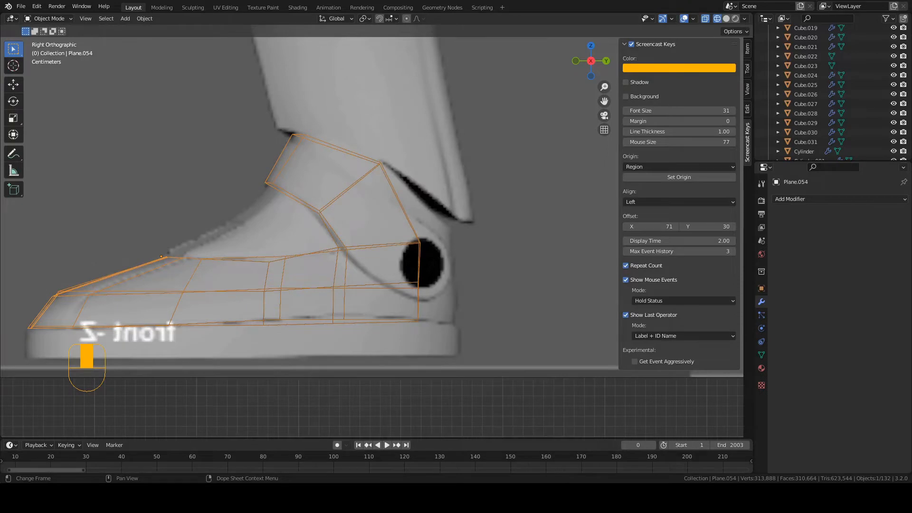
{"action": "scroll", "coordinate": [330, 252], "scroll_direction": "down", "scroll_amount": 9}
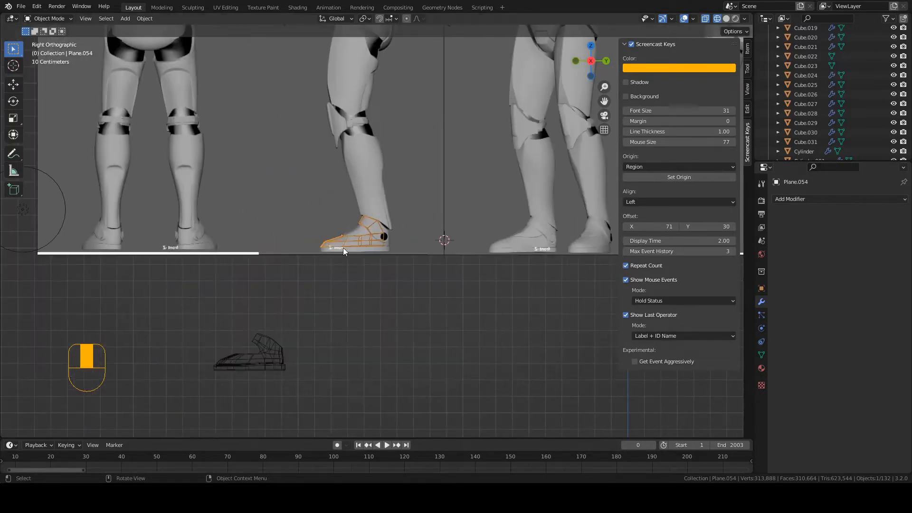
- Select the front reference image empty, save the file, and move the image -2.7686 m along X
{"action": "key", "text": "KP_1"}
{"action": "scroll", "coordinate": [360, 232], "scroll_direction": "down", "scroll_amount": 4}
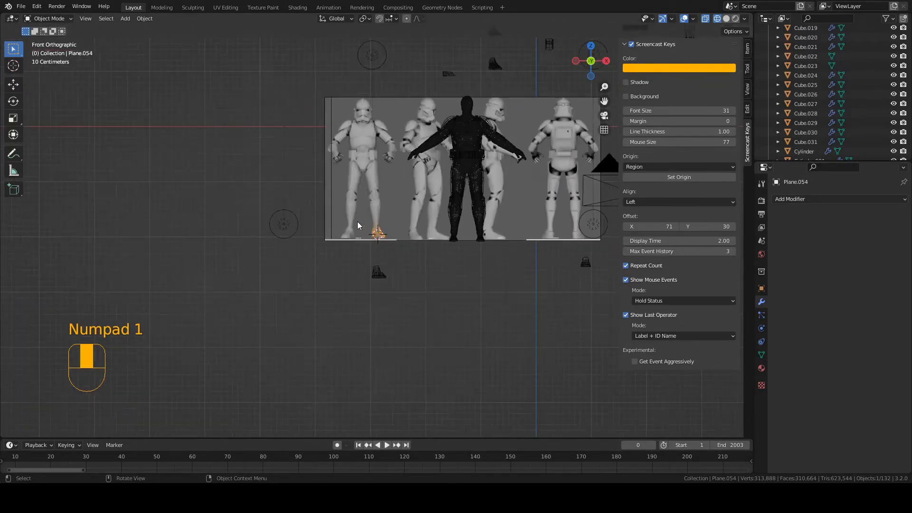
{"action": "scroll", "coordinate": [456, 214], "scroll_direction": "up", "scroll_amount": 1}
{"action": "left_click", "coordinate": [443, 210]}
{"action": "key", "text": "ctrl+s"}
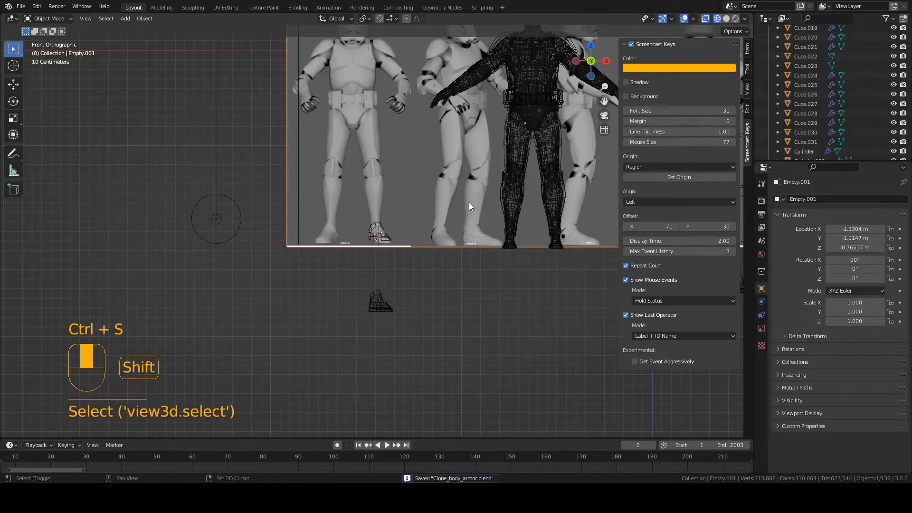
{"action": "scroll", "coordinate": [499, 224], "scroll_direction": "up", "scroll_amount": 3}
{"action": "key", "text": "g"}
{"action": "middle_click", "coordinate": [475, 237]}
{"action": "left_click", "coordinate": [265, 213]}
{"action": "middle_click_drag", "start_coordinate": [265, 214], "coordinate": [441, 213], "text": "shift"}
{"action": "scroll", "coordinate": [441, 214], "scroll_direction": "up", "scroll_amount": 5}
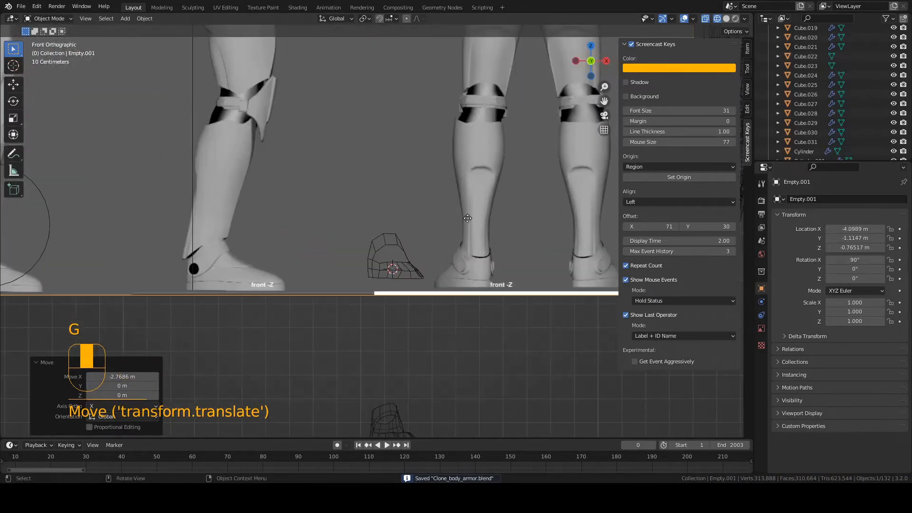
- Align the reference's back-view foot with the boot by moving the image -0.85448 m and 0.000965 m along X, and save the file
{"action": "key", "text": "g"}
{"action": "middle_click", "coordinate": [428, 208]}
{"action": "left_click", "coordinate": [263, 198]}
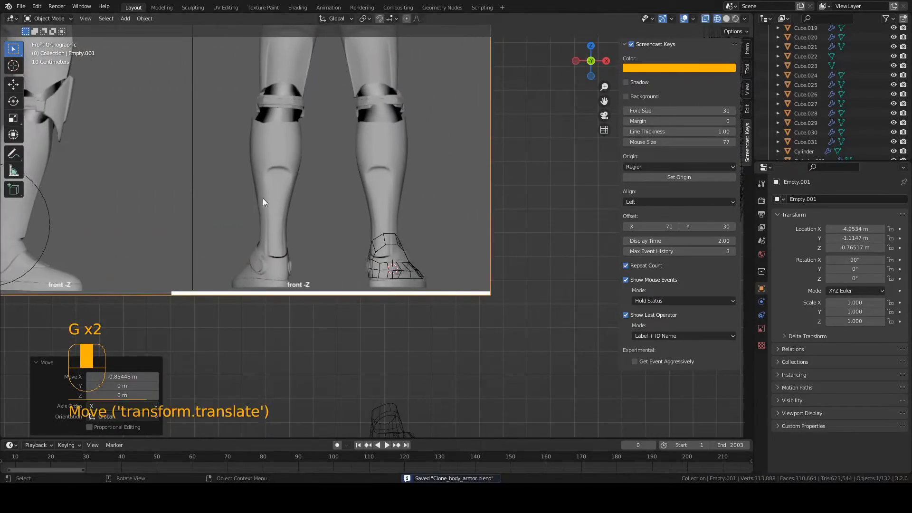
{"action": "scroll", "coordinate": [356, 217], "scroll_direction": "up", "scroll_amount": 2}
{"action": "left_click", "coordinate": [355, 217]}
{"action": "key", "text": "ctrl+s"}
{"action": "key", "text": "KP_1"}
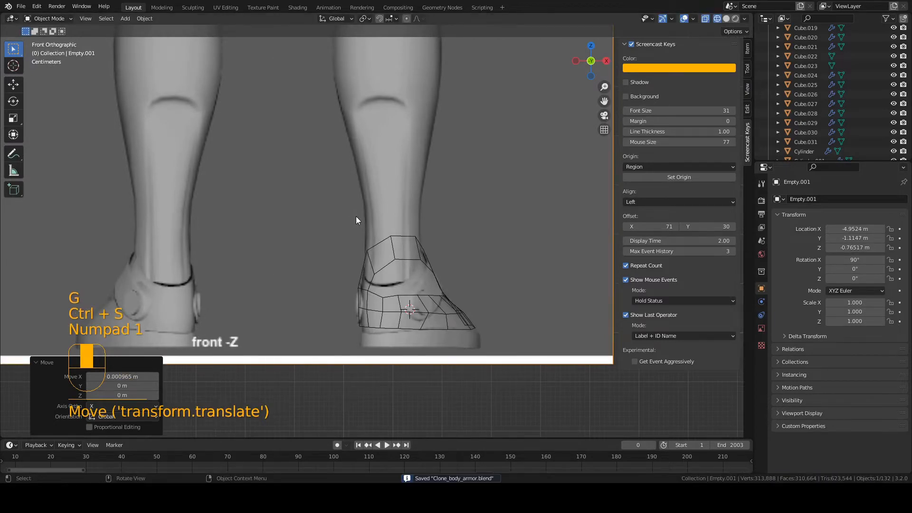
- Move the reference image -0.9911 m along Y and shift it further in -Y, past the boot's toe
{"action": "key", "text": "KP_9"}
{"action": "scroll", "coordinate": [358, 217], "scroll_direction": "down", "scroll_amount": 7}
{"action": "middle_click_drag", "start_coordinate": [372, 218], "coordinate": [451, 212]}
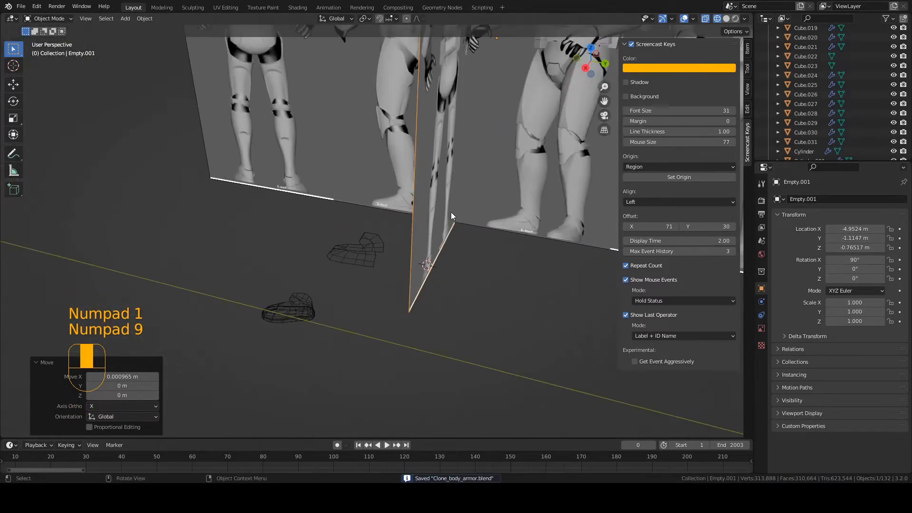
{"action": "key", "text": "g"}
{"action": "middle_click", "coordinate": [428, 209]}
{"action": "left_click", "coordinate": [340, 205]}
{"action": "scroll", "coordinate": [361, 228], "scroll_direction": "up", "scroll_amount": 3}
{"action": "key", "text": "g"}
{"action": "middle_click", "coordinate": [352, 233]}
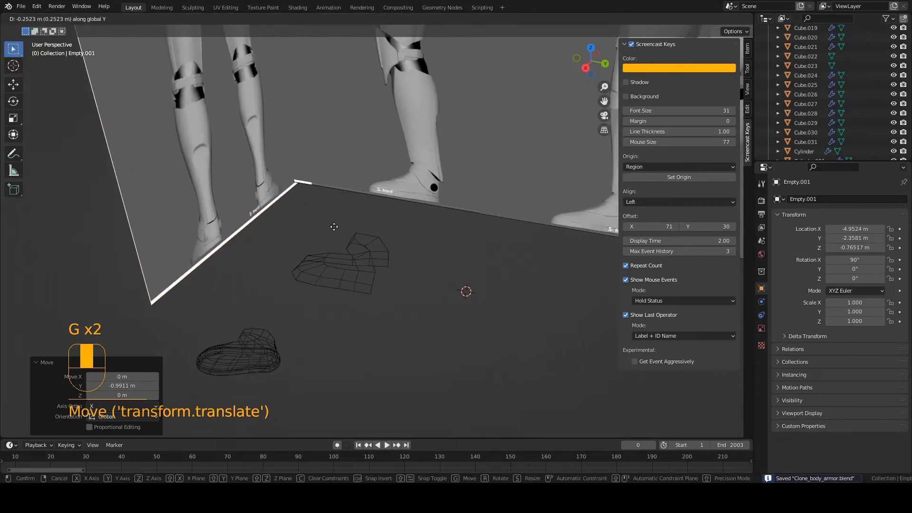
{"action": "left_click", "coordinate": [328, 226]}
- Select the boot mesh, save the file, and switch to the back orthographic view
{"action": "left_click", "coordinate": [368, 274]}
{"action": "key", "text": "ctrl+s"}
{"action": "key", "text": "KP_1"}
{"action": "key", "text": "KP_9"}
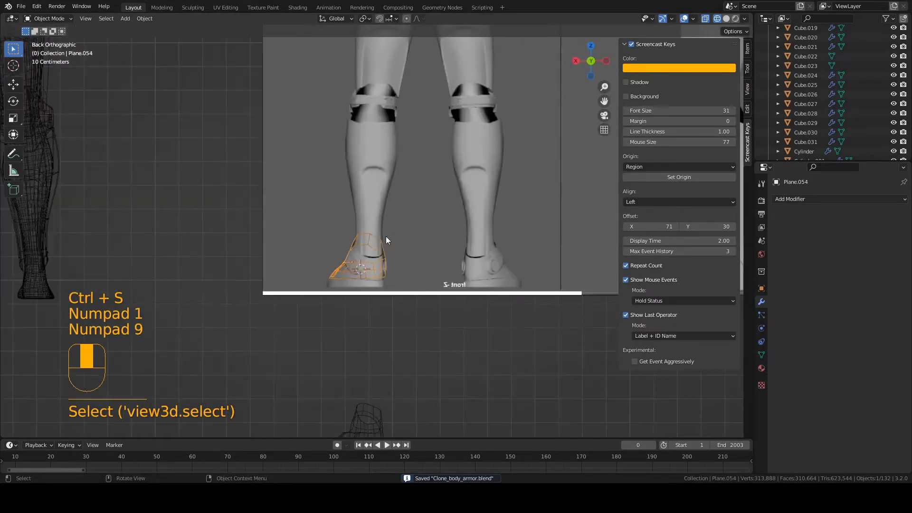
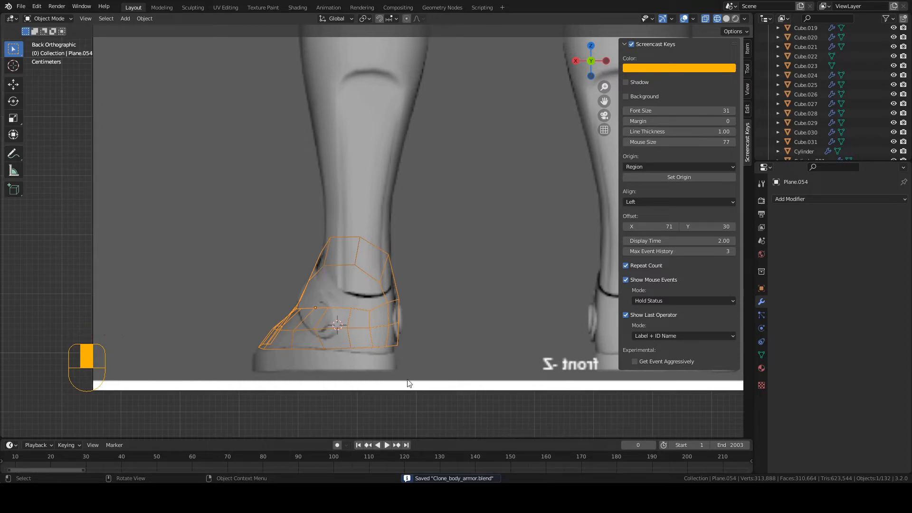
- Select the vertical edges at the back of the foot armor's heel and shift them to follow the side-view reference
{"action": "left_click", "coordinate": [592, 62]}
{"action": "left_click", "coordinate": [594, 61]}
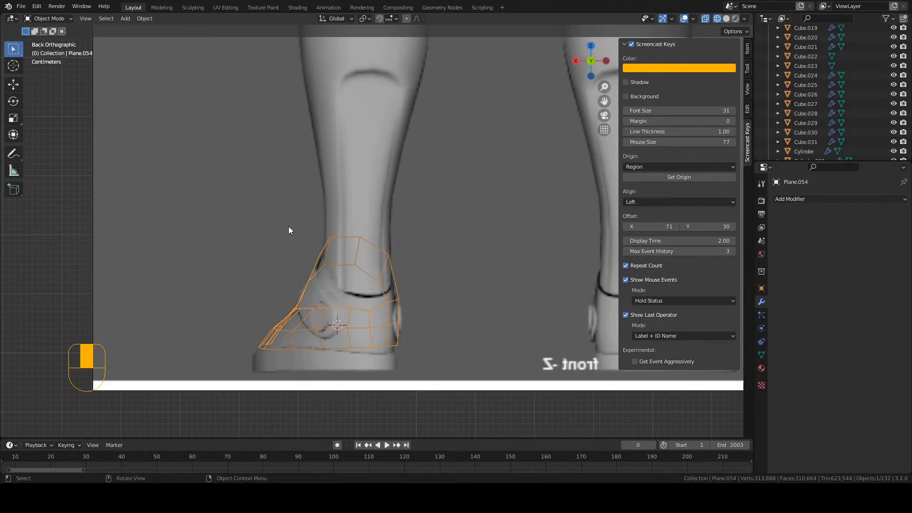
{"action": "scroll", "coordinate": [289, 226], "scroll_direction": "up", "scroll_amount": 4}
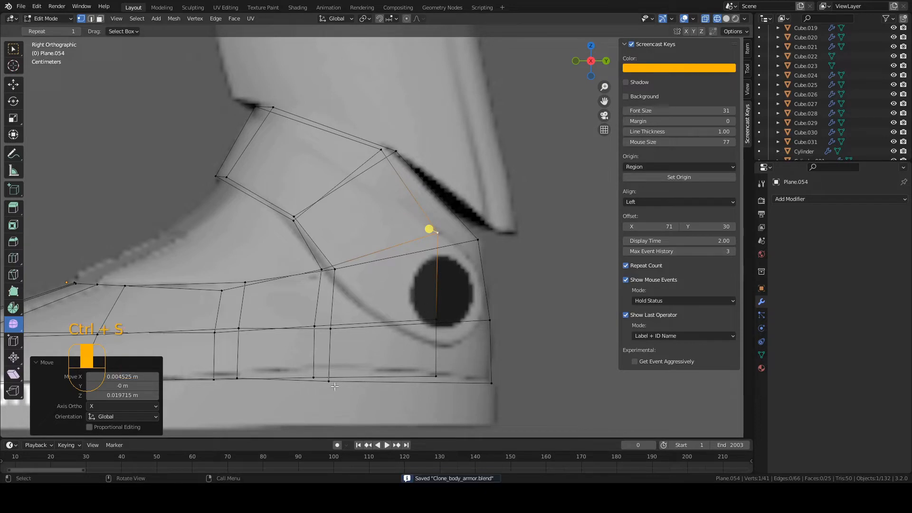
{"action": "key", "text": "2"}
{"action": "left_click", "coordinate": [479, 266]}
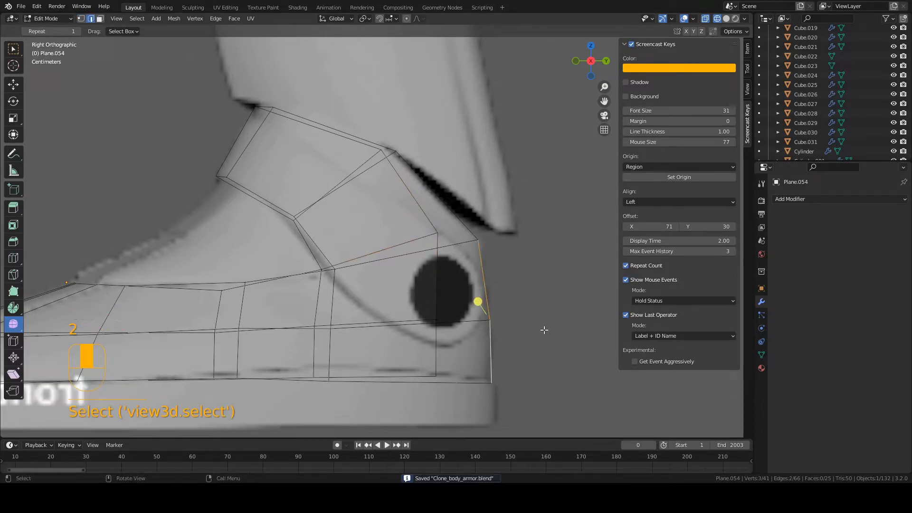
{"action": "key", "text": "r"}
{"action": "left_click", "coordinate": [546, 343]}
{"action": "key", "text": "g"}
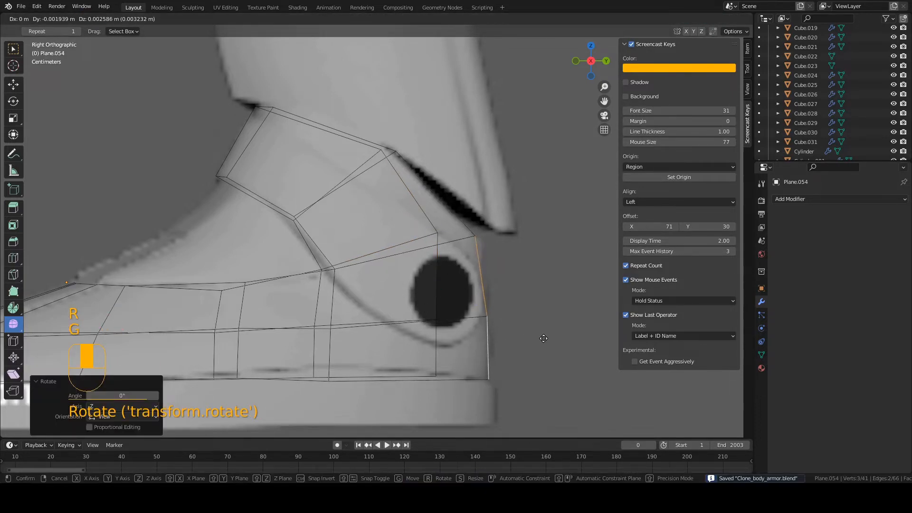
{"action": "left_click", "coordinate": [543, 338]}
- Move the top rear heel vertex onto the side-view outline and save the file
{"action": "key", "text": "1"}
{"action": "left_click", "coordinate": [472, 239]}
{"action": "key", "text": "g"}
{"action": "left_click", "coordinate": [480, 245]}
{"action": "key", "text": "ctrl+s"}
- In the back view, nudge the rear heel vertex, and move the collar vertex above it along X by about 0.003 m
{"action": "key", "text": "KP_1"}
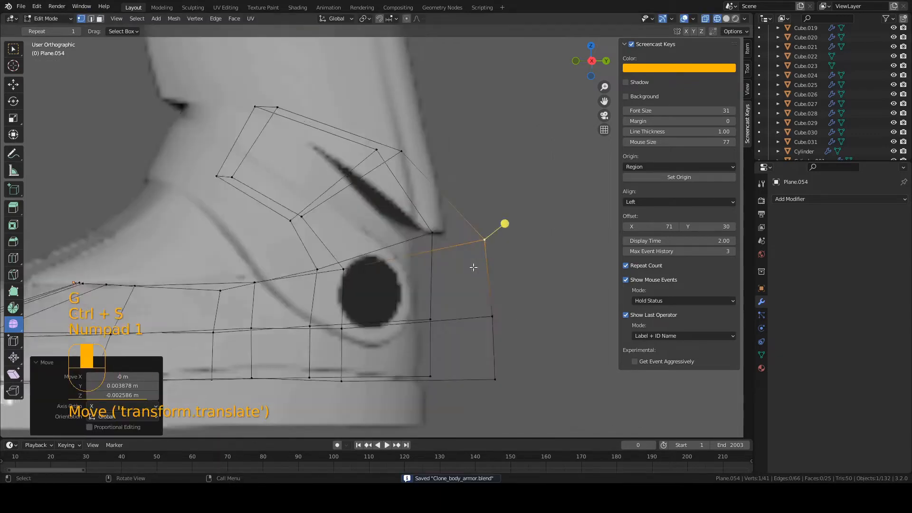
{"action": "key", "text": "KP_9"}
{"action": "key", "text": "g"}
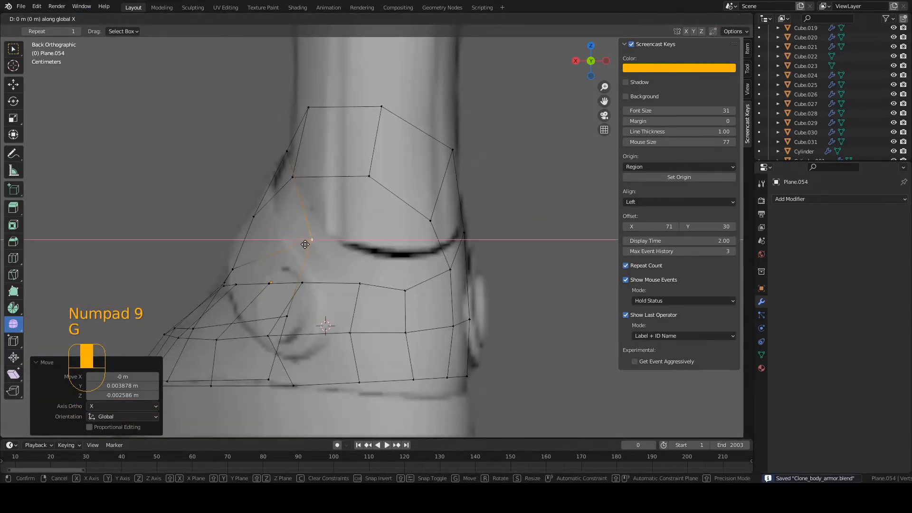
{"action": "left_click", "coordinate": [285, 182]}
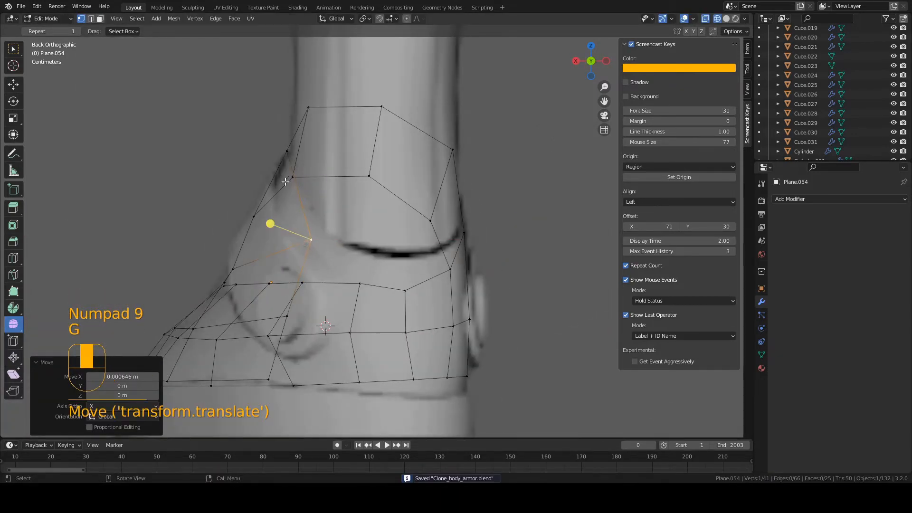
{"action": "key", "text": "g"}
{"action": "right_click", "coordinate": [311, 239]}
{"action": "left_click", "coordinate": [293, 177]}
{"action": "key", "text": "g"}
{"action": "left_click", "coordinate": [299, 177]}
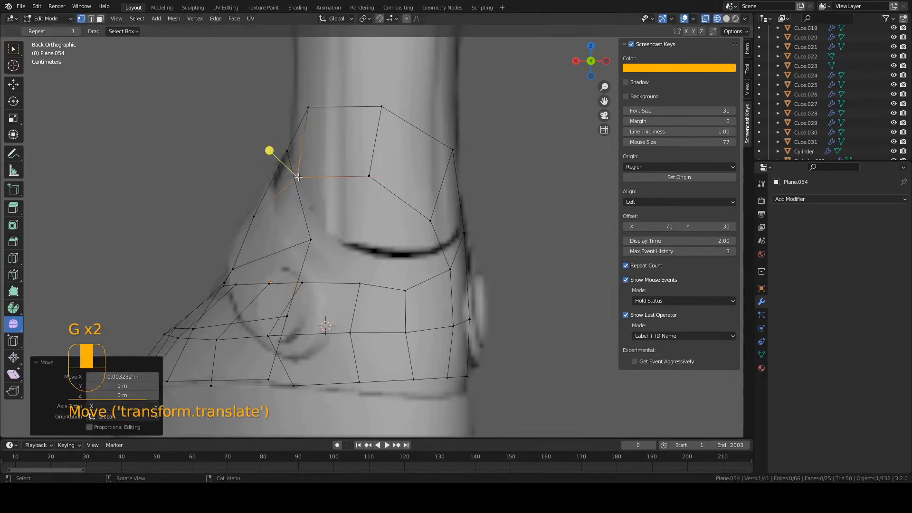
- Move the lower rear heel edge along X by about 0.003 m to line up with the edge above it
{"action": "key", "text": "z"}
{"action": "key", "text": "2"}
{"action": "left_click", "coordinate": [294, 292]}
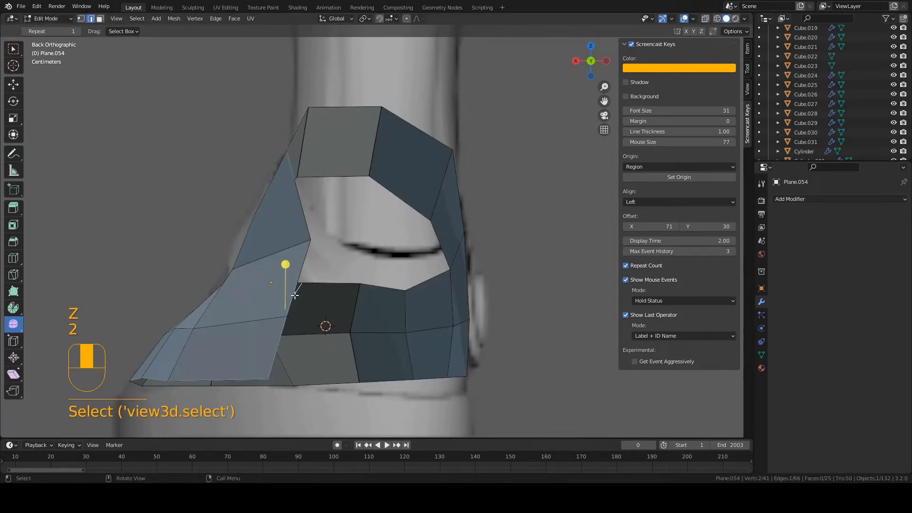
{"action": "key", "text": "shift+z"}
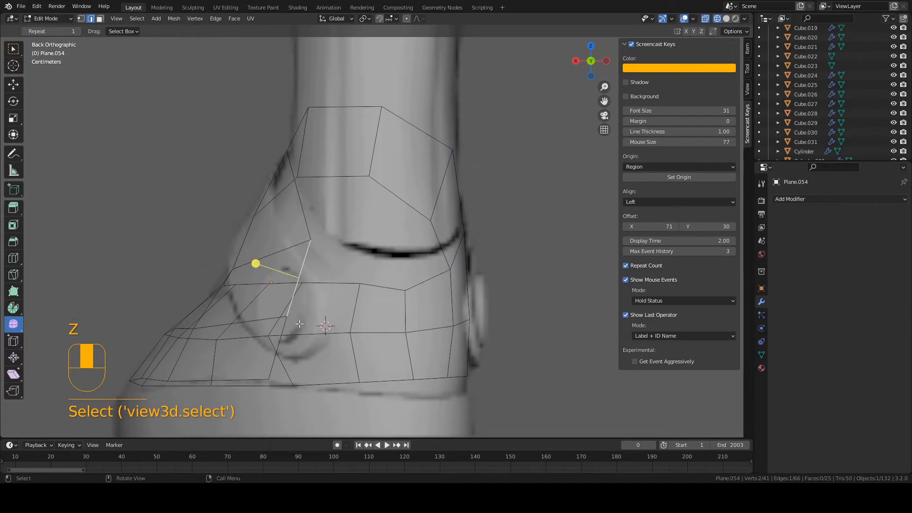
{"action": "key", "text": "g"}
{"action": "key", "text": "x"}
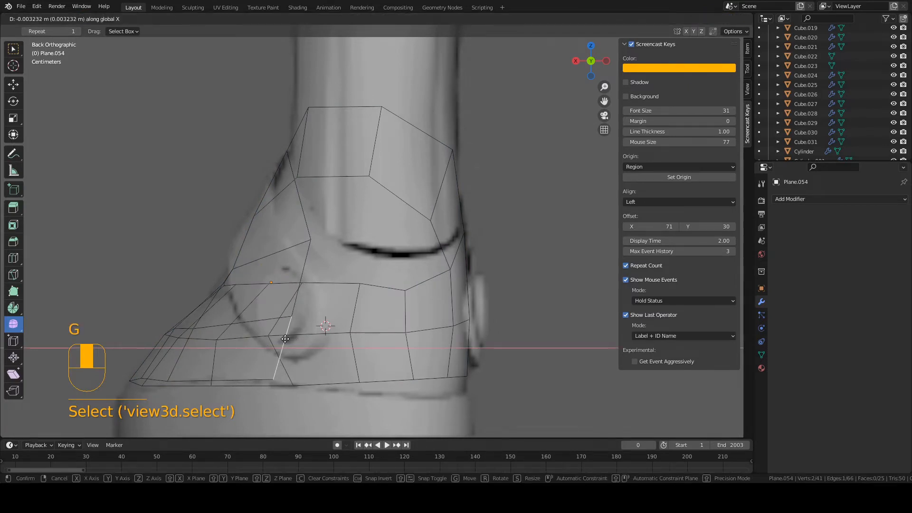
{"action": "left_click", "coordinate": [286, 339]}
- Adjust the outer side vertices below the ankle along X to match the back-view reference, and save the file
{"action": "key", "text": "z"}
{"action": "key", "text": "1"}
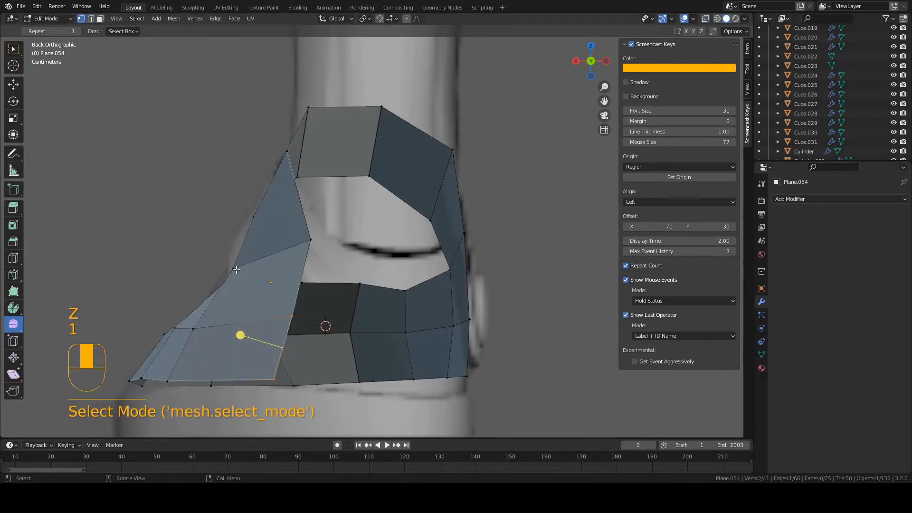
{"action": "left_click", "coordinate": [237, 270]}
{"action": "key", "text": "g"}
{"action": "key", "text": "x"}
{"action": "left_click", "coordinate": [241, 269]}
{"action": "left_click", "coordinate": [239, 269]}
{"action": "key", "text": "g"}
{"action": "key", "text": "x"}
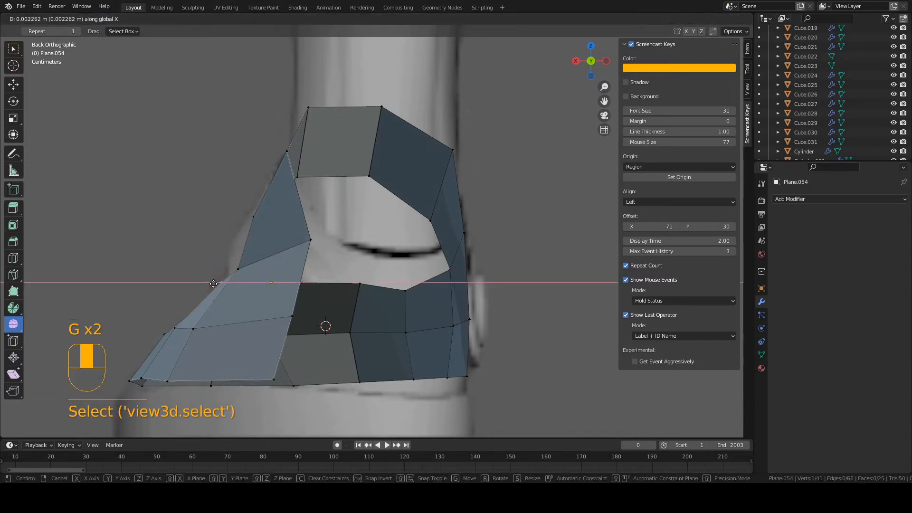
{"action": "left_click", "coordinate": [247, 269]}
{"action": "key", "text": "ctrl+s"}
{"action": "key", "text": "ctrl+s"}
{"action": "left_click", "coordinate": [246, 269]}
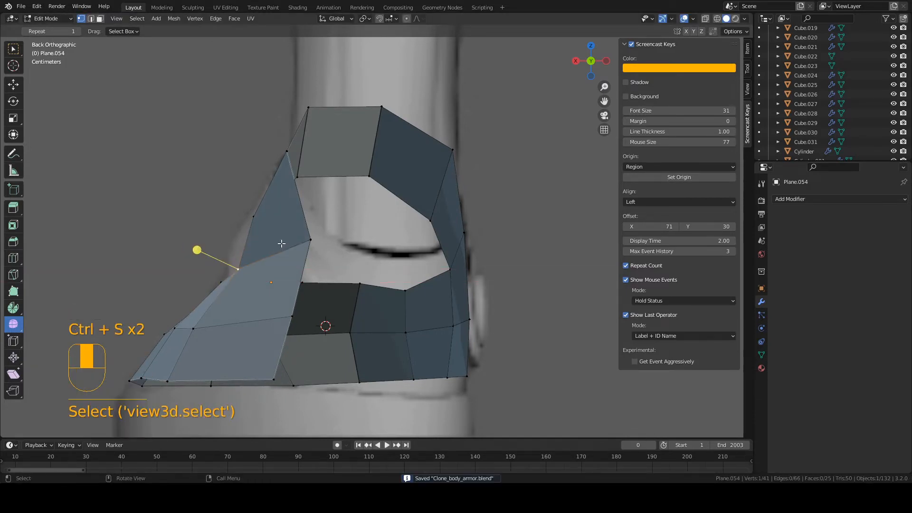
- Move the upper vertical edge on the foot's inner side outward along X by about 0.002 m, and select the edge below it
{"action": "key", "text": "z"}
{"action": "left_click", "coordinate": [376, 278]}
{"action": "key", "text": "2"}
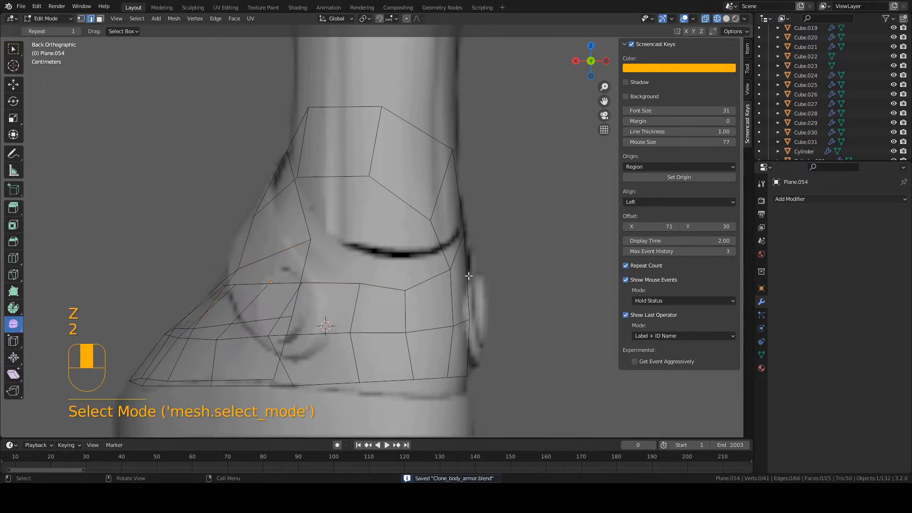
{"action": "left_click", "coordinate": [468, 269]}
{"action": "key", "text": "g"}
{"action": "key", "text": "x"}
{"action": "left_click", "coordinate": [472, 346]}
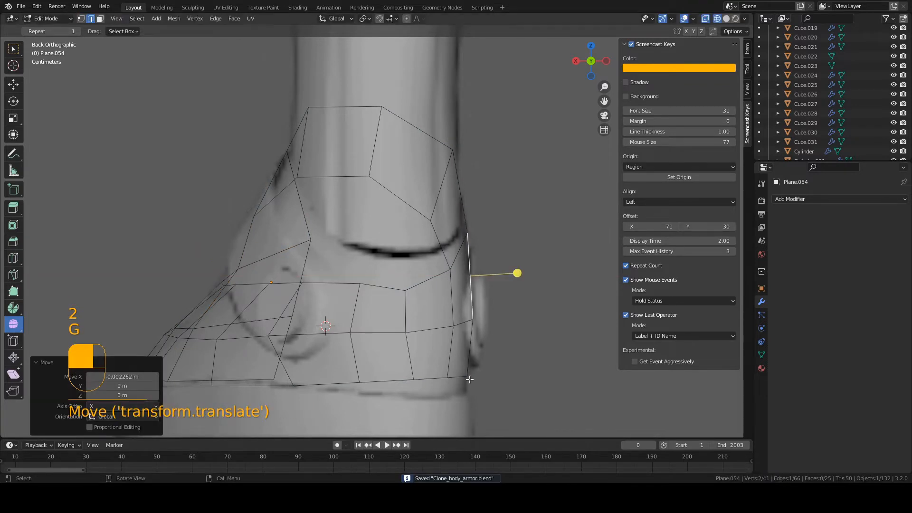
{"action": "left_click", "coordinate": [470, 354]}
- Reposition the two inner-side vertices just below the ankle line, return to Object Mode with solid shading, and save the file
{"action": "key", "text": "1"}
{"action": "left_click", "coordinate": [452, 273]}
{"action": "key", "text": "g"}
{"action": "left_click", "coordinate": [449, 270]}
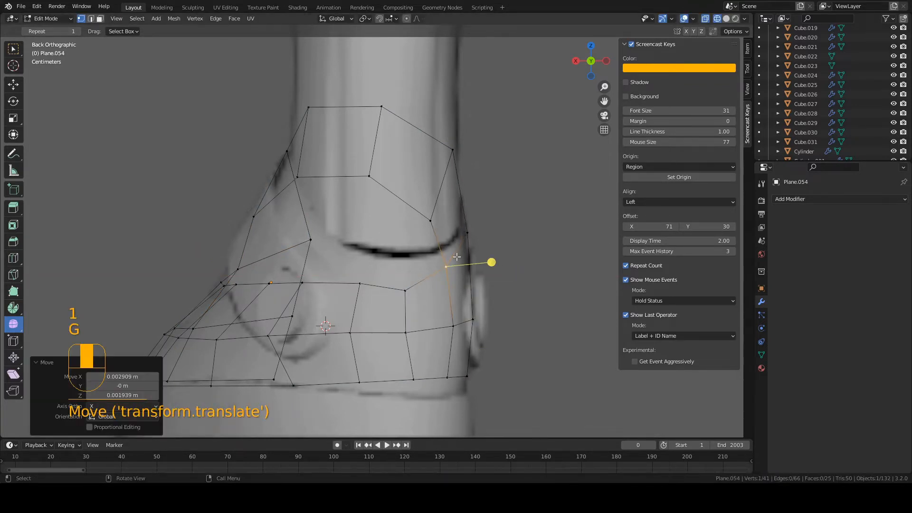
{"action": "left_click", "coordinate": [467, 238]}
{"action": "key", "text": "g"}
{"action": "left_click", "coordinate": [467, 235]}
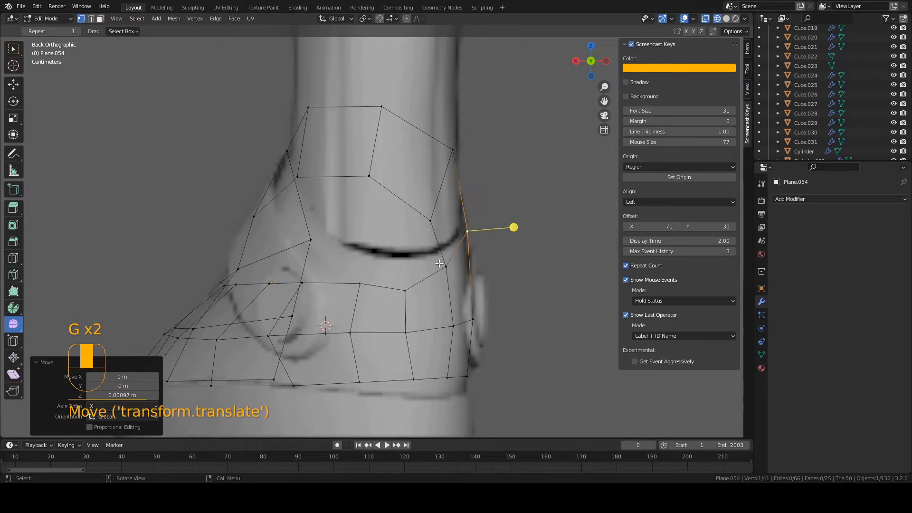
{"action": "scroll", "coordinate": [458, 247], "scroll_direction": "up", "scroll_amount": 2}
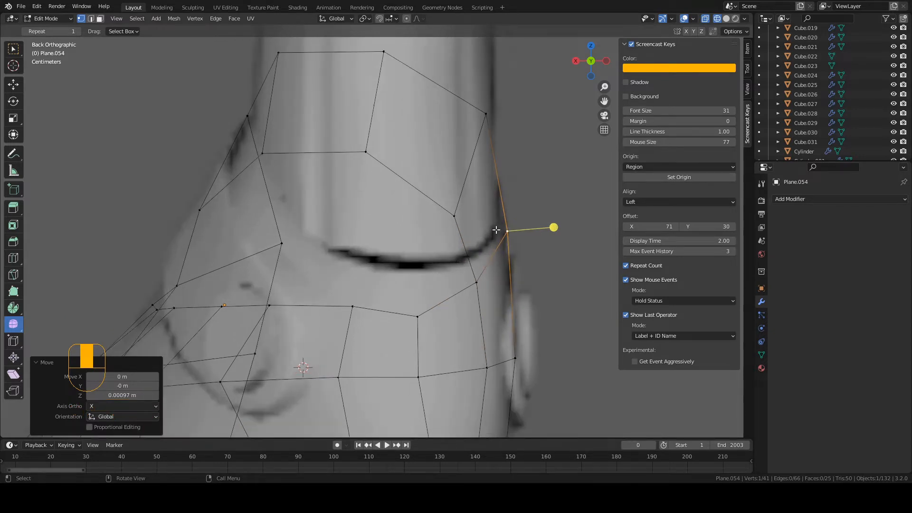
{"action": "scroll", "coordinate": [353, 275], "scroll_direction": "down", "scroll_amount": 1}
{"action": "key", "text": "z"}
{"action": "scroll", "coordinate": [348, 268], "scroll_direction": "down", "scroll_amount": 1}
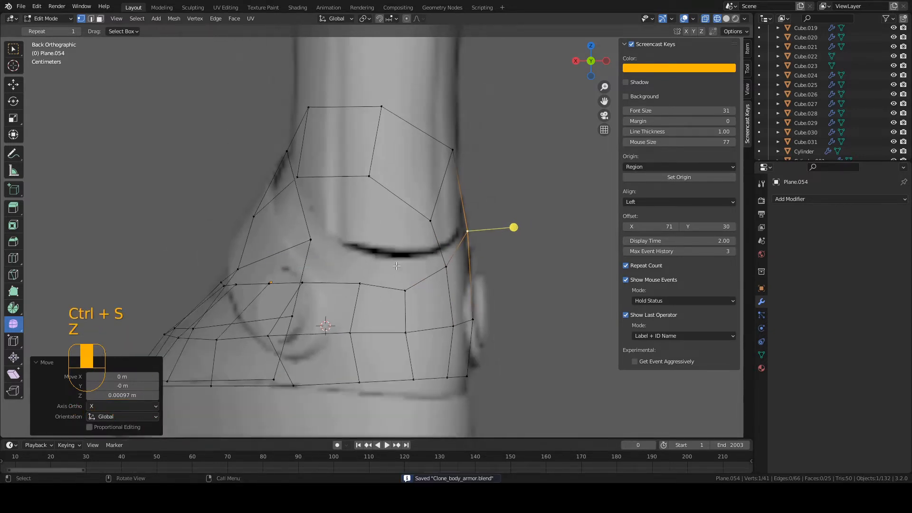
{"action": "key", "text": "Tab"}
{"action": "key", "text": "z"}
{"action": "left_click", "coordinate": [420, 260]}
{"action": "key", "text": "ctrl+s"}
- Select two connected edges near the rear of the ankle collar, shift them along X, and save the file
{"action": "middle_click_drag", "start_coordinate": [403, 270], "coordinate": [489, 285]}
{"action": "key", "text": "Tab"}
{"action": "key", "text": "2"}
{"action": "left_click", "coordinate": [430, 241]}
{"action": "left_click", "coordinate": [434, 252], "text": "shift"}
{"action": "key", "text": "g"}
{"action": "key", "text": "x"}
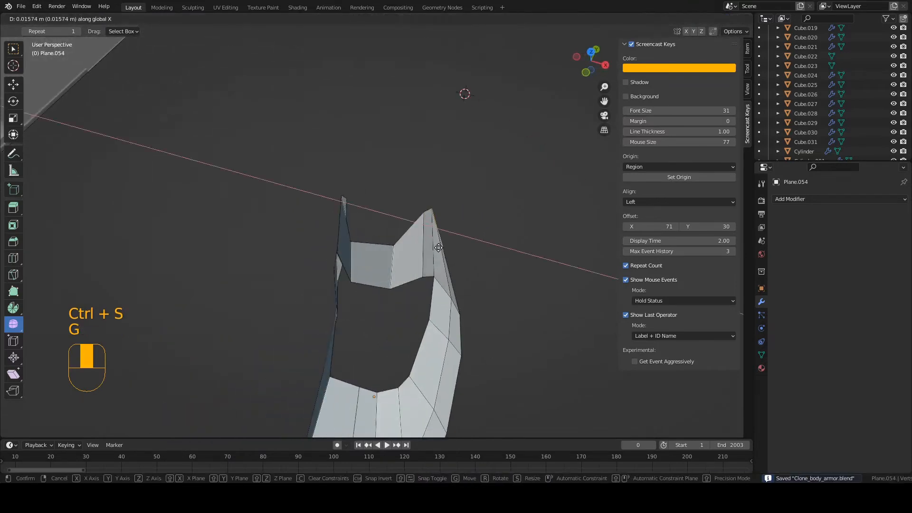
{"action": "left_click", "coordinate": [436, 247]}
{"action": "middle_click_drag", "start_coordinate": [435, 247], "coordinate": [383, 283]}
{"action": "key", "text": "Tab"}
{"action": "scroll", "coordinate": [445, 272], "scroll_direction": "down", "scroll_amount": 4}
{"action": "key", "text": "ctrl+s"}
- Slide a vertex along its edge to even out the ankle collar's shape, and save the file
{"action": "scroll", "coordinate": [415, 261], "scroll_direction": "up", "scroll_amount": 3}
{"action": "key", "text": "Tab"}
{"action": "key", "text": "1"}
{"action": "scroll", "coordinate": [416, 235], "scroll_direction": "up", "scroll_amount": 1}
{"action": "left_click", "coordinate": [413, 222]}
{"action": "key", "text": "g"}
{"action": "key", "text": "g"}
{"action": "left_click", "coordinate": [420, 244]}
{"action": "key", "text": "Tab"}
{"action": "key", "text": "ctrl+s"}
- Add a loop cut across the two rows of toe faces and shift the toe's side edges along X
{"action": "key", "text": "Tab"}
{"action": "key", "text": "2"}
{"action": "key", "text": "ctrl+s"}
{"action": "key", "text": "ctrl+r"}
{"action": "left_click", "coordinate": [439, 292]}
{"action": "left_click", "coordinate": [403, 293]}
{"action": "key", "text": "g"}
{"action": "key", "text": "x"}
{"action": "left_click", "coordinate": [397, 295]}
- Slide the middle vertex between the toe's two face rows along its edge
{"action": "key", "text": "1"}
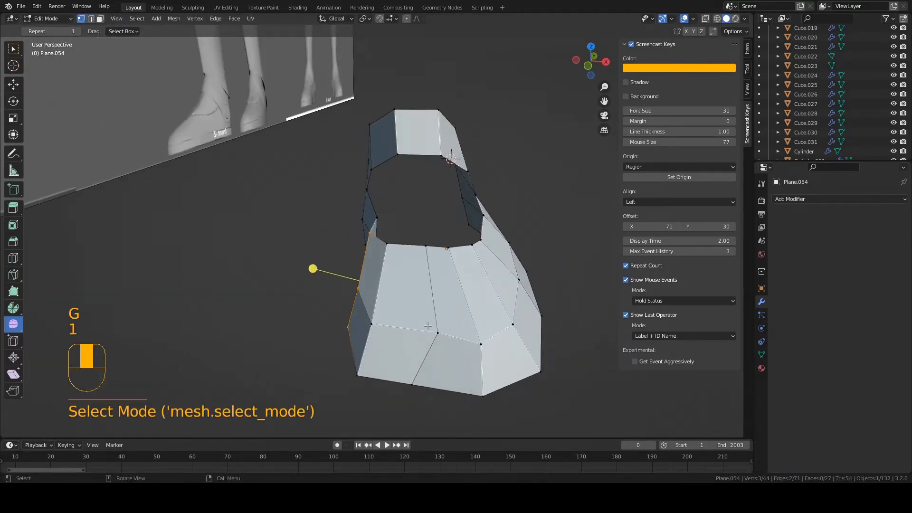
{"action": "left_click", "coordinate": [437, 330]}
{"action": "key", "text": "g"}
{"action": "key", "text": "g"}
{"action": "left_click", "coordinate": [431, 314]}
- Move the lower edge at the front of the toe along Y to round the toe, and save the file
{"action": "left_click", "coordinate": [409, 379]}
{"action": "middle_click_drag", "start_coordinate": [409, 379], "coordinate": [412, 347]}
{"action": "key", "text": "2"}
{"action": "left_click", "coordinate": [437, 382]}
{"action": "key", "text": "g"}
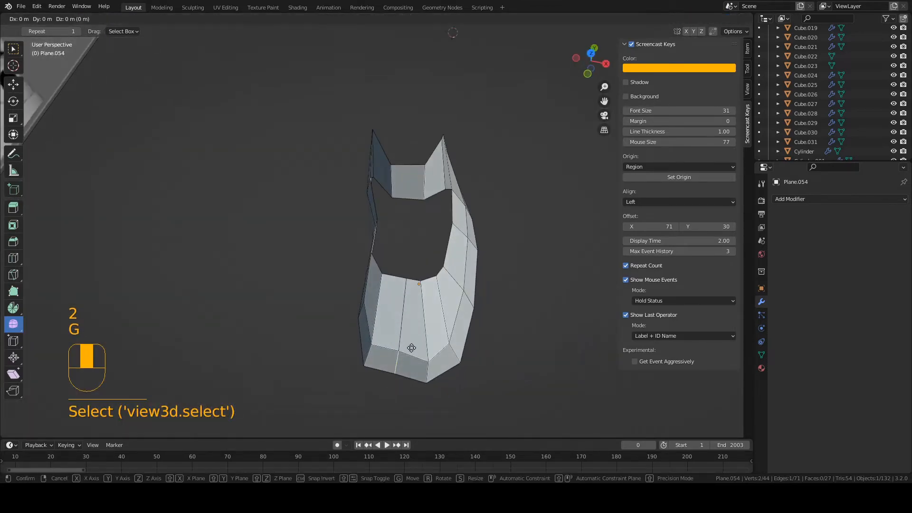
{"action": "key", "text": "y"}
{"action": "left_click", "coordinate": [387, 399]}
{"action": "key", "text": "Tab"}
{"action": "key", "text": "ctrl+s"}
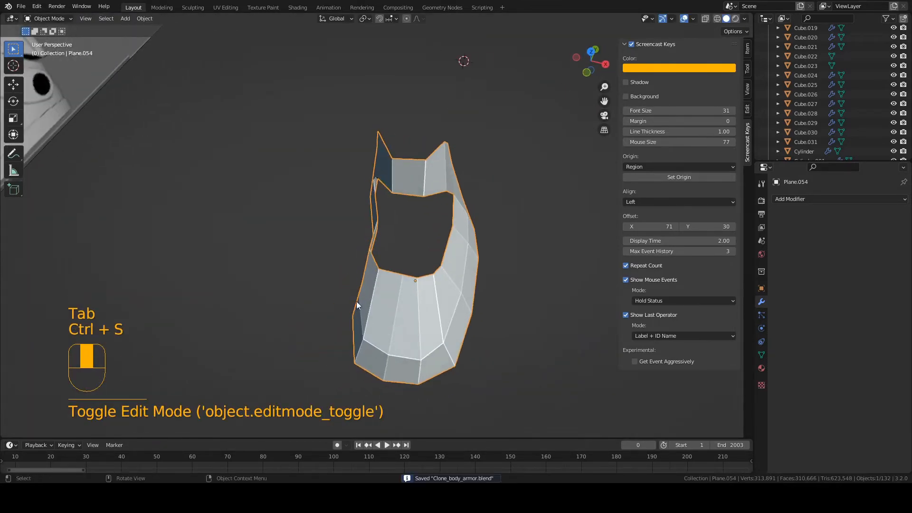
- Select an edge on the foot armor's side, move it along a single axis to smooth the contour, and save the file
{"action": "middle_click_drag", "start_coordinate": [352, 333], "coordinate": [332, 314]}
{"action": "key", "text": "Tab"}
{"action": "key", "text": "2"}
{"action": "left_click", "coordinate": [464, 267]}
{"action": "middle_click_drag", "start_coordinate": [463, 267], "coordinate": [356, 305]}
{"action": "key", "text": "g"}
{"action": "middle_click", "coordinate": [446, 281]}
{"action": "left_click", "coordinate": [442, 280]}
{"action": "key", "text": "Tab"}
{"action": "key", "text": "ctrl+s"}
- Move the top rear heel vertex along X by about 0.009 m and save the file
{"action": "middle_click_drag", "start_coordinate": [282, 303], "coordinate": [378, 318]}
{"action": "key", "text": "ctrl+s"}
{"action": "key", "text": "Tab"}
{"action": "left_click", "coordinate": [312, 306]}
{"action": "key", "text": "g"}
{"action": "key", "text": "x"}
{"action": "left_click", "coordinate": [297, 301]}
{"action": "key", "text": "ctrl+s"}
{"action": "key", "text": "Tab"}
{"action": "key", "text": "ctrl+s"}
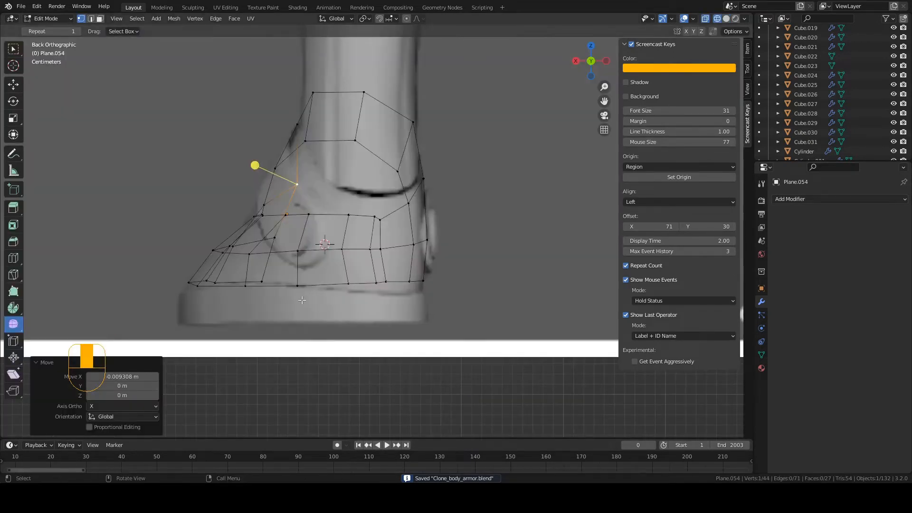
- Extrude the two rear heel edges about 0.083 m across the back of the foot
{"action": "key", "text": "2"}
{"action": "left_click", "coordinate": [269, 263]}
{"action": "left_click", "coordinate": [283, 216], "text": "shift"}
{"action": "scroll", "coordinate": [294, 270], "scroll_direction": "up", "scroll_amount": 1}
{"action": "key", "text": "e"}
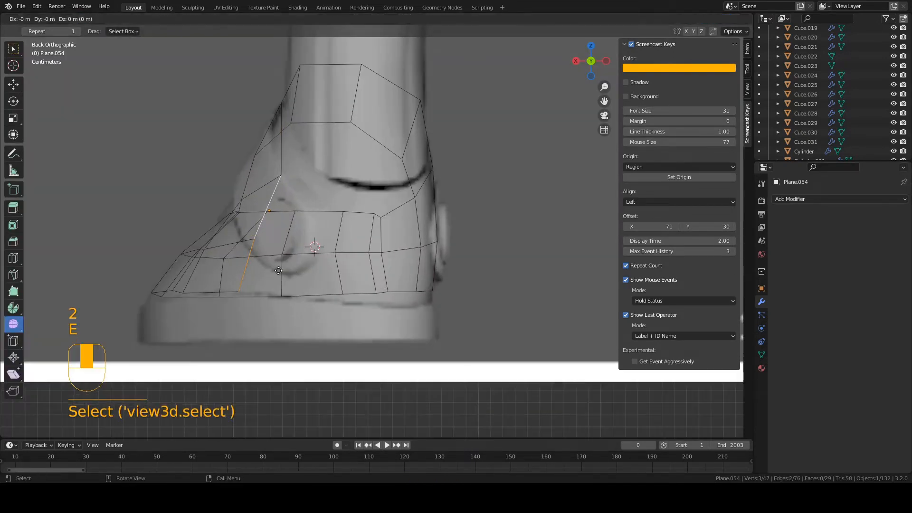
{"action": "left_click", "coordinate": [380, 272]}
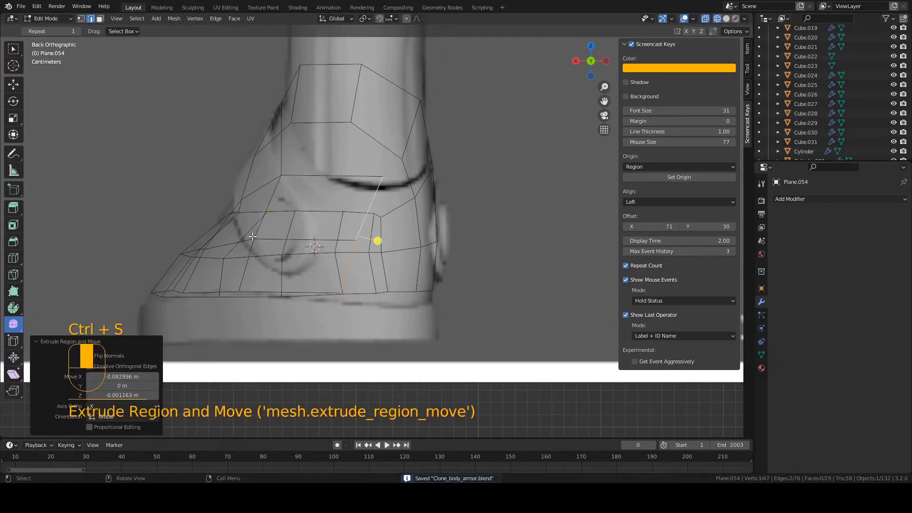
- Move the top corner vertex of the extruded heel faces until it sits above the vertex below it
{"action": "key", "text": "1"}
{"action": "left_click", "coordinate": [383, 176]}
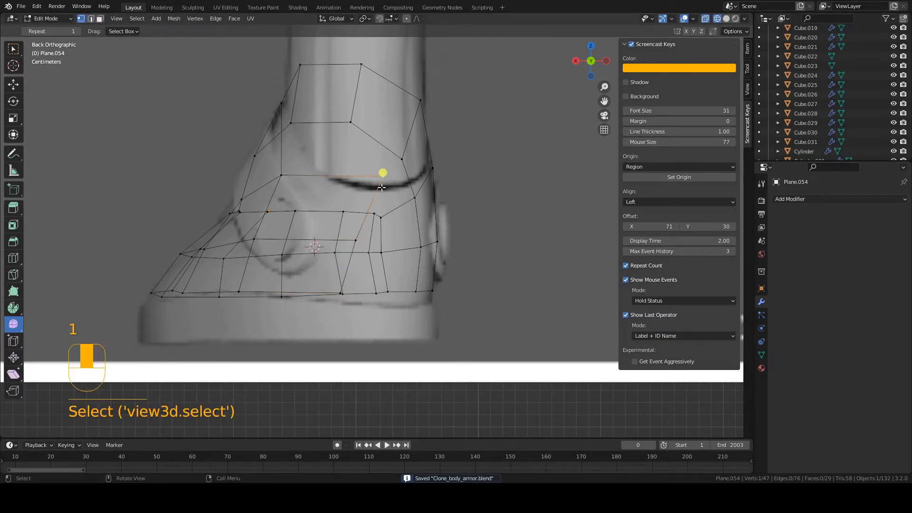
{"action": "key", "text": "g"}
{"action": "middle_click", "coordinate": [362, 189]}
{"action": "left_click", "coordinate": [360, 195]}
{"action": "key", "text": "g"}
{"action": "left_click", "coordinate": [360, 202]}
- Show solid shading and straighten the two extruded end edges of the heel by scaling them along one axis
{"action": "key", "text": "z"}
{"action": "left_click", "coordinate": [433, 220]}
{"action": "key", "text": "2"}
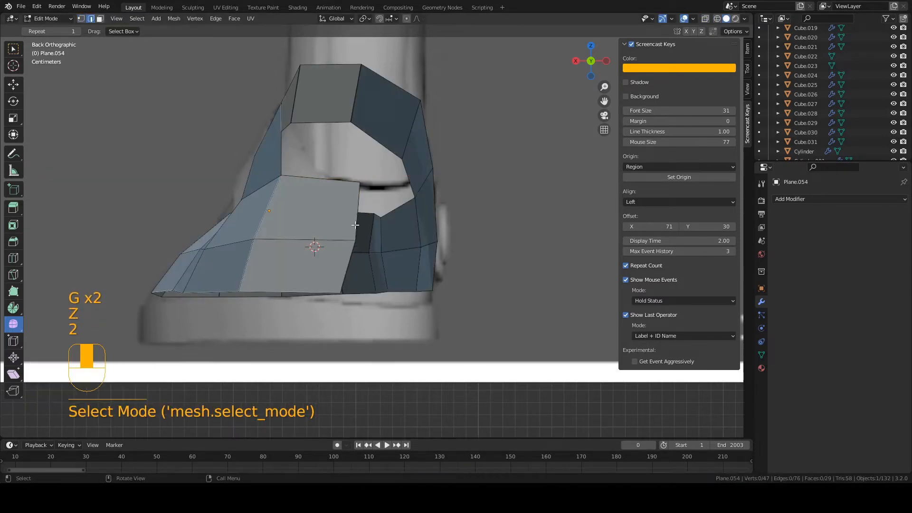
{"action": "left_click", "coordinate": [357, 212]}
{"action": "left_click", "coordinate": [349, 264], "text": "shift"}
{"action": "key", "text": "s"}
{"action": "middle_click", "coordinate": [442, 283]}
{"action": "left_click", "coordinate": [364, 258]}
- Pull the heel's end edges back along X by about 0.032 m, plus a further 0.002 m, to the heel's centre
{"action": "key", "text": "g"}
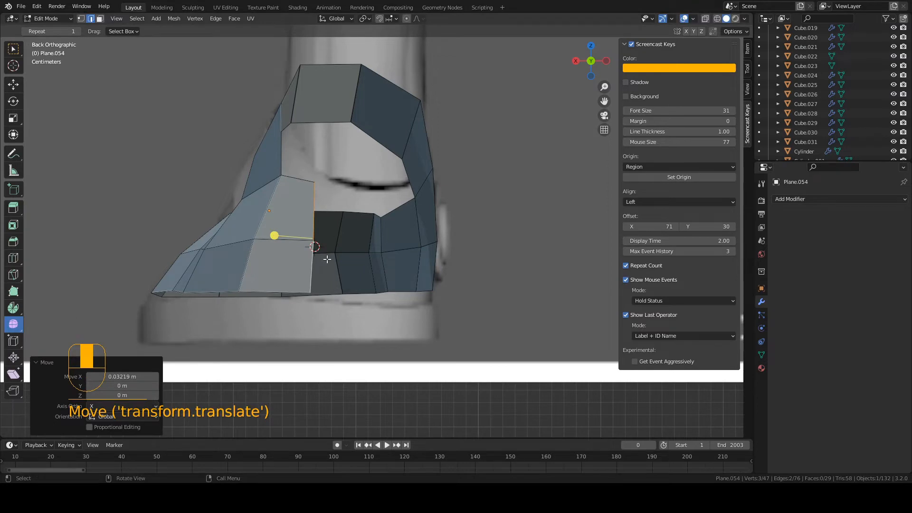
{"action": "key", "text": "g"}
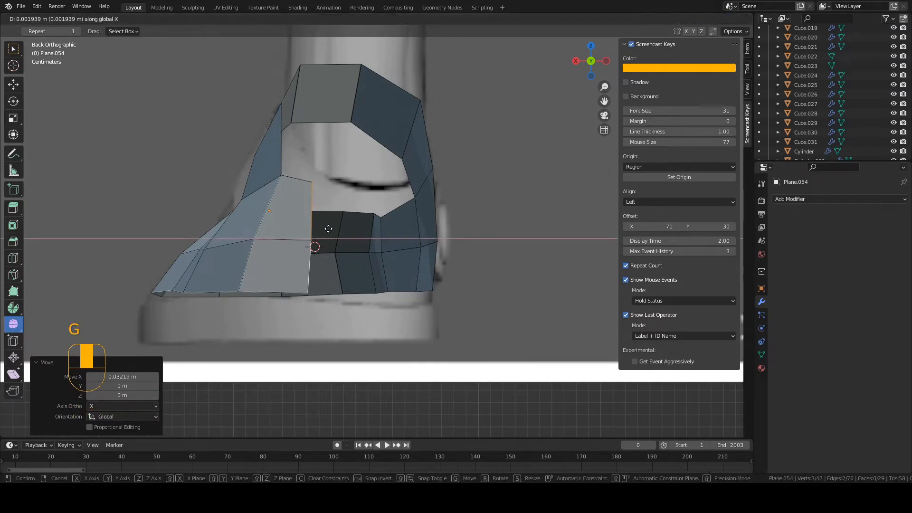
{"action": "left_click", "coordinate": [318, 233]}
- Shift the heel's end edges about 0.007 m along Y to match the side reference
{"action": "key", "text": "KP_3"}
{"action": "key", "text": "g"}
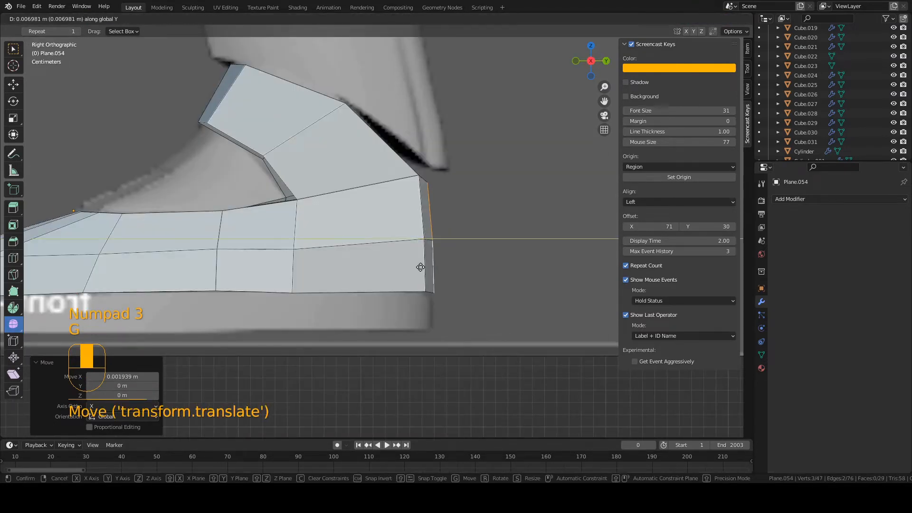
{"action": "left_click", "coordinate": [418, 267]}
- Slide the two vertical edges at the heel's rear corner slightly toward the toe and save the file
{"action": "key", "text": "2"}
{"action": "left_click", "coordinate": [425, 266]}
{"action": "left_click", "coordinate": [422, 219], "text": "shift"}
{"action": "key", "text": "g"}
{"action": "key", "text": "g"}
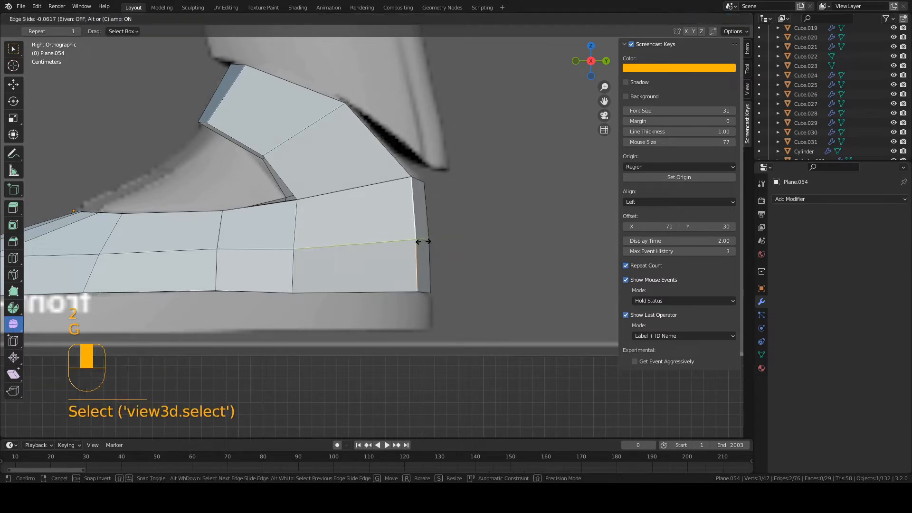
{"action": "left_click", "coordinate": [423, 241]}
{"action": "key", "text": "ctrl+s"}
- Rotate the heel strip's two end edges by about 5.37° and check them against the back reference
{"action": "middle_click_drag", "start_coordinate": [423, 242], "coordinate": [329, 257]}
{"action": "key", "text": "2"}
{"action": "left_click", "coordinate": [302, 285]}
{"action": "key", "text": "r"}
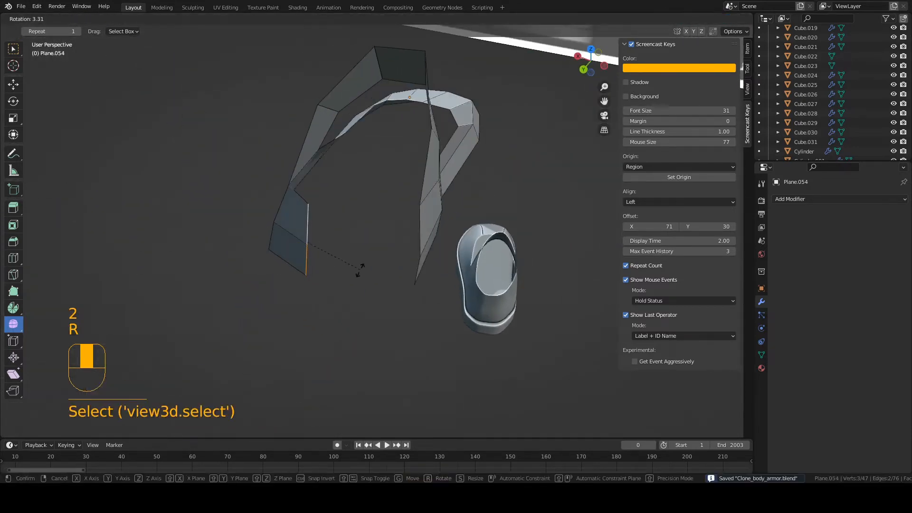
{"action": "left_click", "coordinate": [359, 271]}
{"action": "key", "text": "KP_1"}
{"action": "key", "text": "KP_9"}
{"action": "key", "text": "z"}
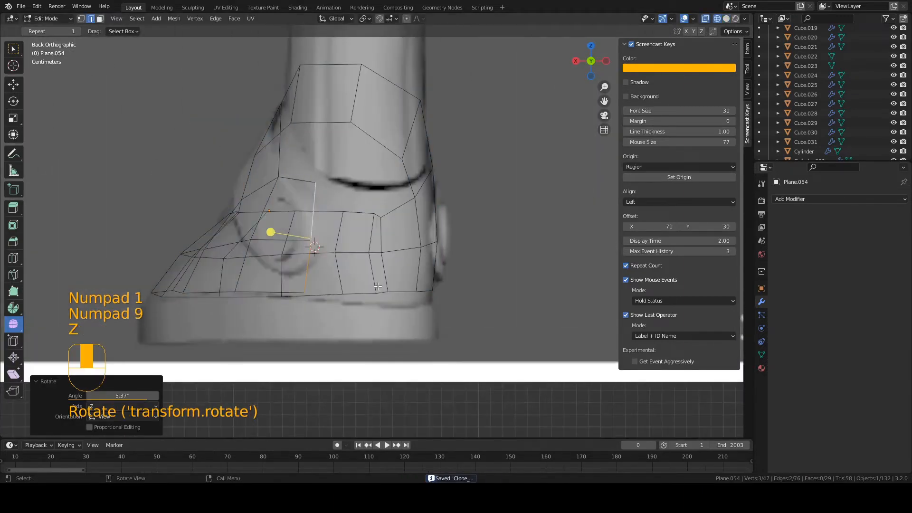
{"action": "left_click", "coordinate": [479, 300]}
- Select the rear edges on the opposite side of the heel and extrude them about 0.032 m along X
{"action": "mouse_move", "coordinate": [480, 300]}
{"action": "middle_mouse_down"}
{"action": "mouse_move", "coordinate": [444, 264]}
{"action": "mouse_move", "coordinate": [366, 240]}
{"action": "middle_mouse_up"}
{"action": "left_click", "coordinate": [439, 266]}
{"action": "middle_click_drag", "start_coordinate": [366, 239], "coordinate": [379, 243], "text": "shift"}
{"action": "key", "text": "KP_1"}
{"action": "key", "text": "KP_9"}
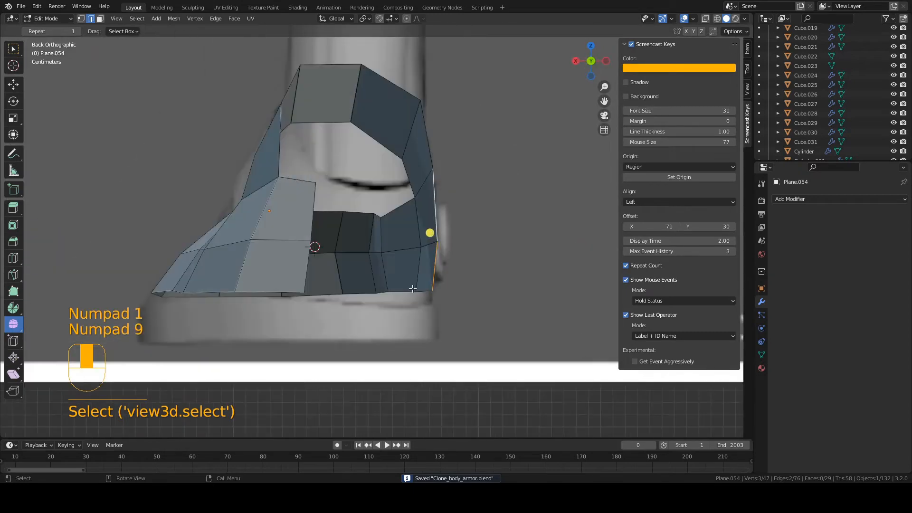
{"action": "key", "text": "x"}
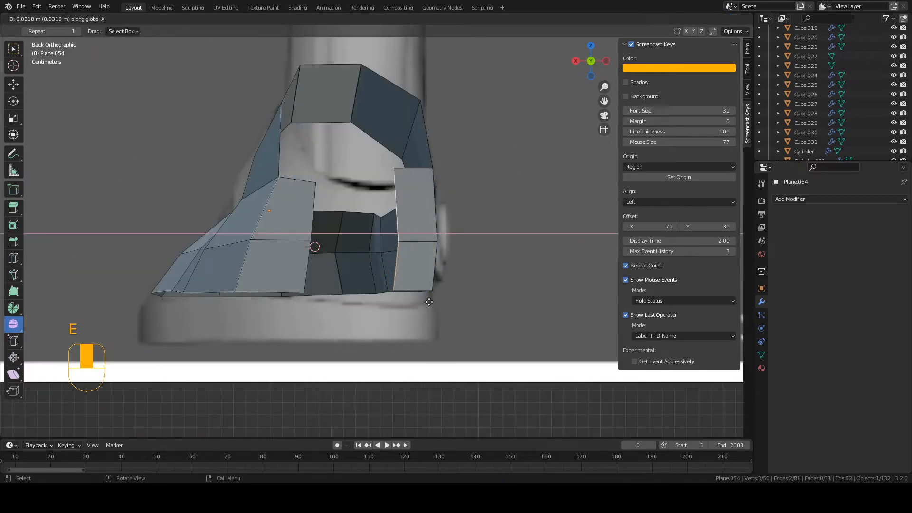
{"action": "left_click", "coordinate": [428, 307]}
- Show the wireframe and move the newly extruded end edges about 0.024 m along Y
{"action": "key", "text": "KP_3"}
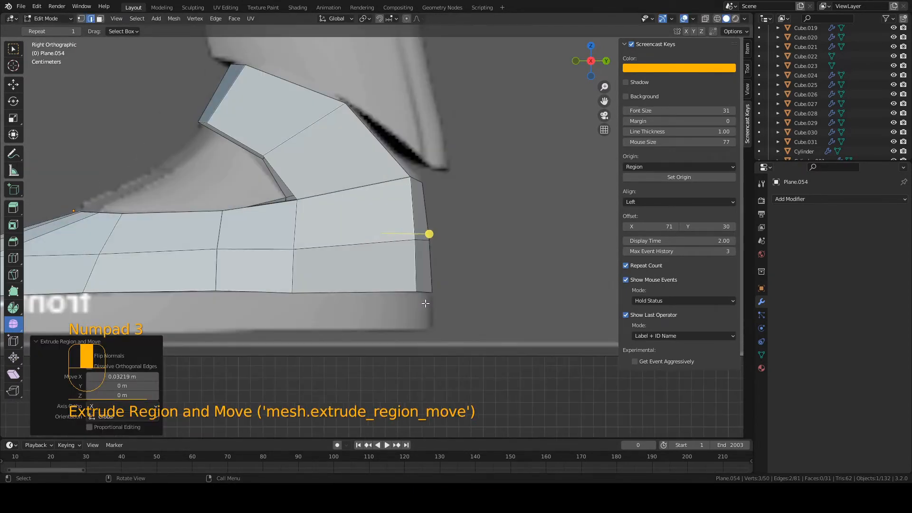
{"action": "key", "text": "z"}
{"action": "key", "text": "g"}
{"action": "middle_click", "coordinate": [452, 296]}
{"action": "left_click", "coordinate": [468, 297]}
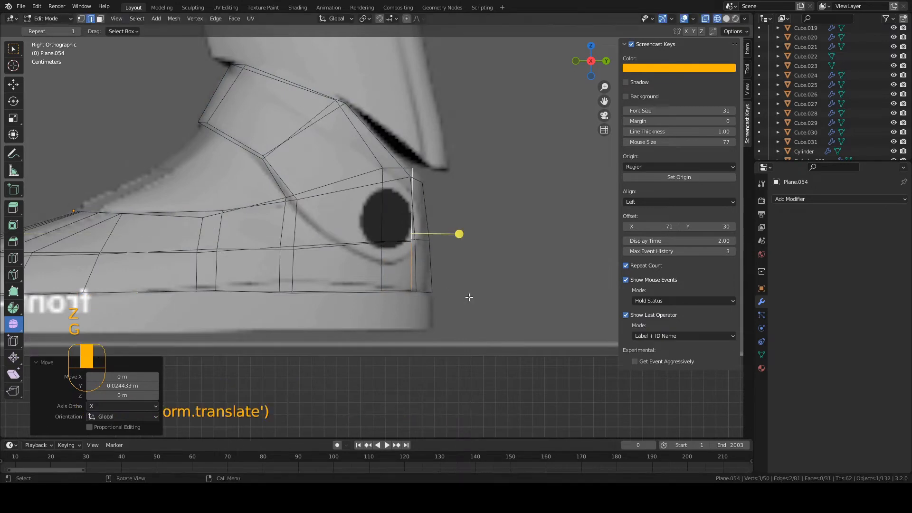
- Slide the top vertex of the new heel strip along its edge with a factor of about 0.168 and save
{"action": "key", "text": "1"}
{"action": "left_click", "coordinate": [422, 163]}
{"action": "key", "text": "g"}
{"action": "left_click", "coordinate": [412, 179]}
{"action": "key", "text": "ctrl+s"}
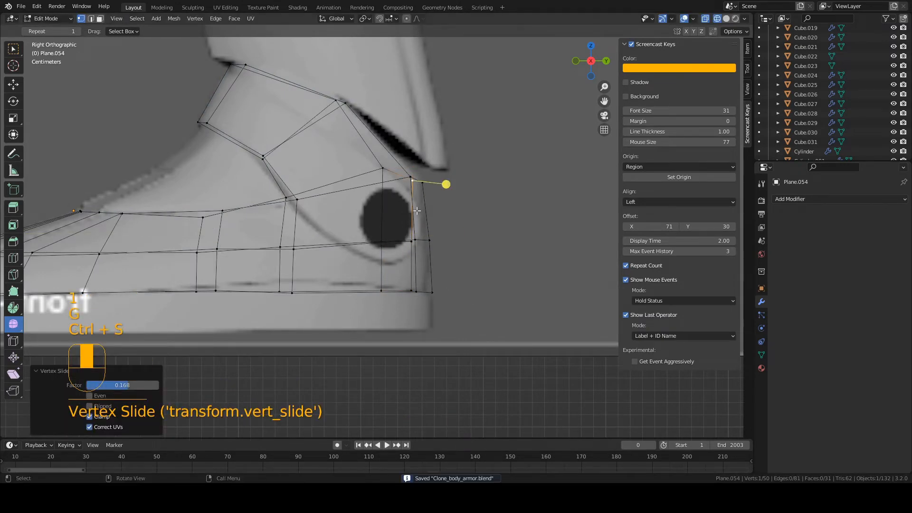
- Return to solid shading, adjust the position of the new heel strip's edges, and save the file
{"action": "key", "text": "2"}
{"action": "left_click", "coordinate": [412, 215]}
{"action": "key", "text": "z"}
{"action": "mouse_move", "coordinate": [411, 261]}
{"action": "middle_mouse_down"}
{"action": "mouse_move", "coordinate": [336, 310]}
{"action": "mouse_move", "coordinate": [419, 322]}
{"action": "mouse_move", "coordinate": [386, 308]}
{"action": "mouse_move", "coordinate": [373, 212]}
{"action": "mouse_move", "coordinate": [395, 276]}
{"action": "mouse_move", "coordinate": [320, 271]}
{"action": "mouse_move", "coordinate": [378, 266]}
{"action": "mouse_move", "coordinate": [352, 240]}
{"action": "middle_mouse_up"}
{"action": "key", "text": "g"}
{"action": "left_click", "coordinate": [427, 320]}
{"action": "key", "text": "g"}
{"action": "left_click", "coordinate": [414, 302]}
{"action": "key", "text": "ctrl+s"}
- Fill a face between the two facing upper end edges across the back of the heel
{"action": "key", "text": "Tab"}
{"action": "key", "text": "ctrl+s"}
{"action": "key", "text": "Tab"}
{"action": "key", "text": "2"}
{"action": "left_click", "coordinate": [277, 222]}
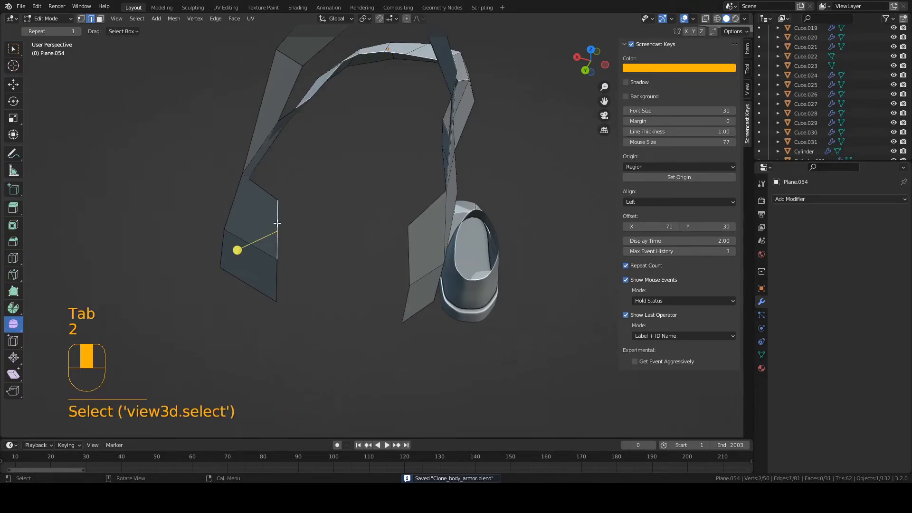
{"action": "middle_click_drag", "start_coordinate": [277, 222], "coordinate": [301, 211]}
{"action": "left_click", "coordinate": [432, 205], "text": "shift"}
{"action": "key", "text": "f"}
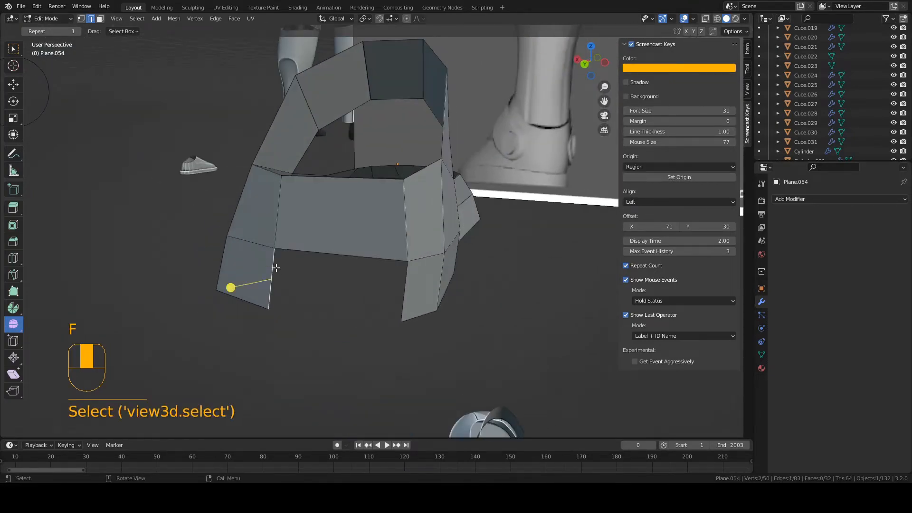
- Fill a second face between the facing lower end edges to close the heel
{"action": "middle_click_drag", "start_coordinate": [277, 268], "coordinate": [285, 269]}
{"action": "left_click", "coordinate": [412, 272], "text": "shift"}
{"action": "middle_click_drag", "start_coordinate": [399, 269], "coordinate": [370, 265]}
{"action": "key", "text": "f"}
- Select the six faces around the heel and smooth them with the Smooth tool
{"action": "key", "text": "3"}
{"action": "left_click", "coordinate": [374, 263]}
{"action": "left_click_drag", "start_coordinate": [275, 255], "coordinate": [331, 259]}
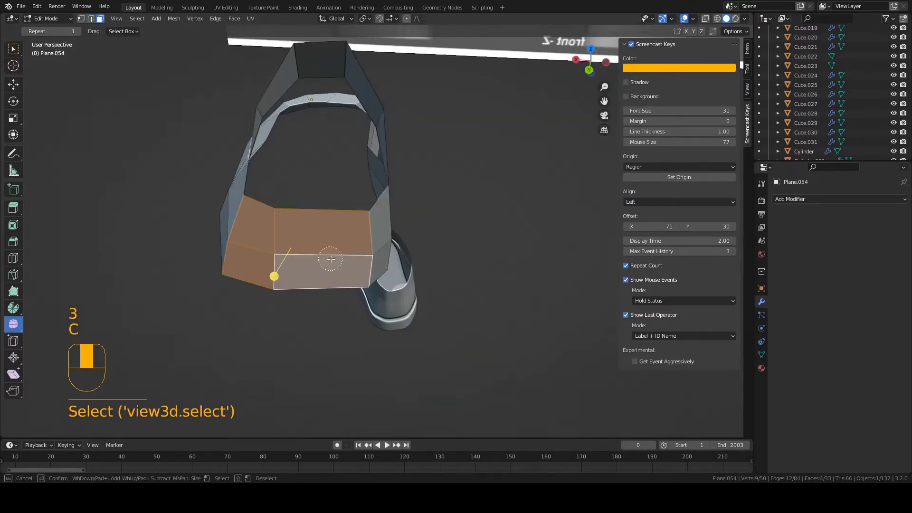
{"action": "middle_click_drag", "start_coordinate": [377, 256], "coordinate": [341, 243]}
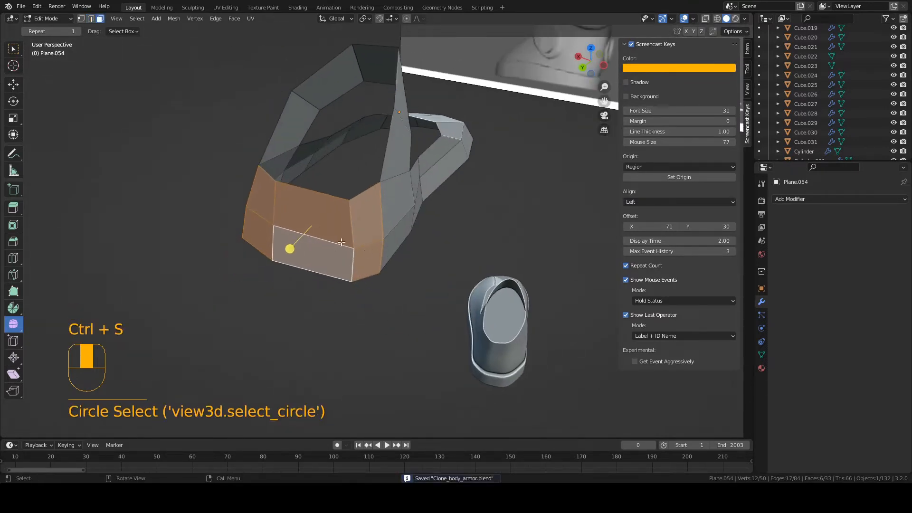
{"action": "right_click", "coordinate": [268, 229]}
{"action": "middle_click_drag", "start_coordinate": [268, 229], "coordinate": [319, 263]}
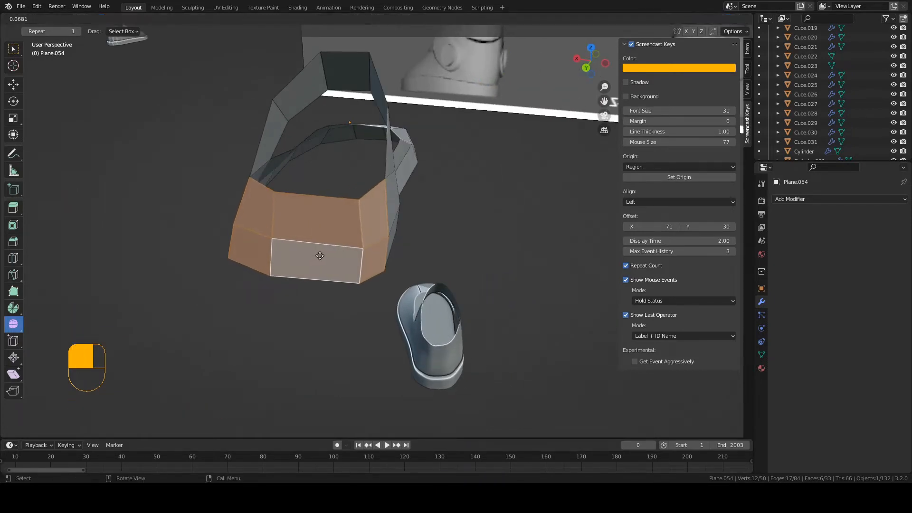
{"action": "left_click_drag", "start_coordinate": [337, 256], "coordinate": [351, 255]}
- Add a centred vertical loop cut through the back heel faces and move it along Y to round the heel
{"action": "middle_click_drag", "start_coordinate": [351, 234], "coordinate": [460, 224]}
{"action": "key", "text": "ctrl+r"}
{"action": "left_click", "coordinate": [345, 288]}
{"action": "right_click", "coordinate": [346, 288]}
{"action": "key", "text": "g"}
{"action": "key", "text": "y"}
{"action": "left_click", "coordinate": [464, 301]}
- Select a vertical edge loop of the heel and shift it to round out the back
{"action": "key", "text": "2"}
{"action": "key", "text": "a"}
{"action": "key", "text": "a"}
{"action": "left_click", "coordinate": [380, 305], "text": "alt+shift"}
{"action": "key", "text": "g"}
{"action": "middle_click", "coordinate": [398, 333]}
{"action": "left_click", "coordinate": [380, 340]}
- Reposition another vertical heel edge loop, return to Object Mode and save the file
{"action": "key", "text": "a"}
{"action": "key", "text": "a"}
{"action": "left_click", "coordinate": [362, 345], "text": "alt+shift"}
{"action": "key", "text": "g"}
{"action": "left_click", "coordinate": [383, 312]}
{"action": "key", "text": "Tab"}
{"action": "key", "text": "ctrl+s"}
- Inspect the heel from several sides and move the two faces at its wide side about -0.0125 m along X
{"action": "key", "text": "KP_3"}
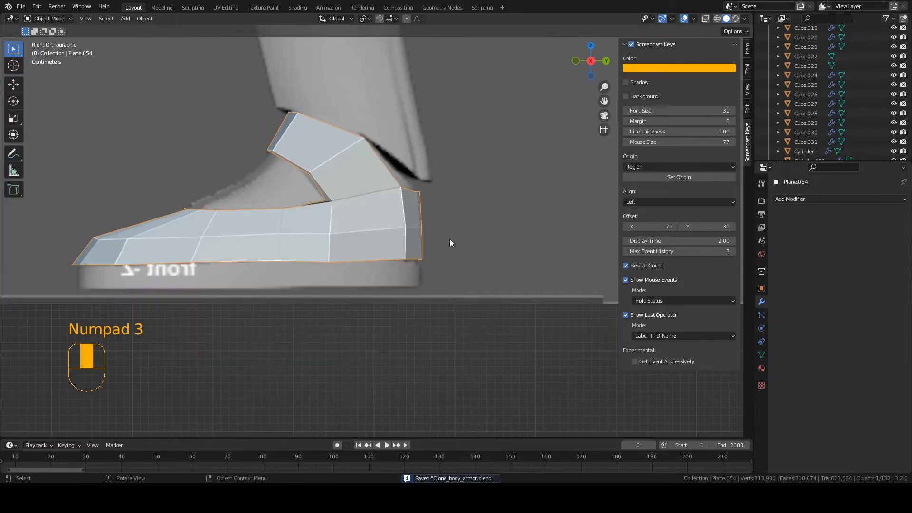
{"action": "middle_click_drag", "start_coordinate": [372, 231], "coordinate": [266, 266]}
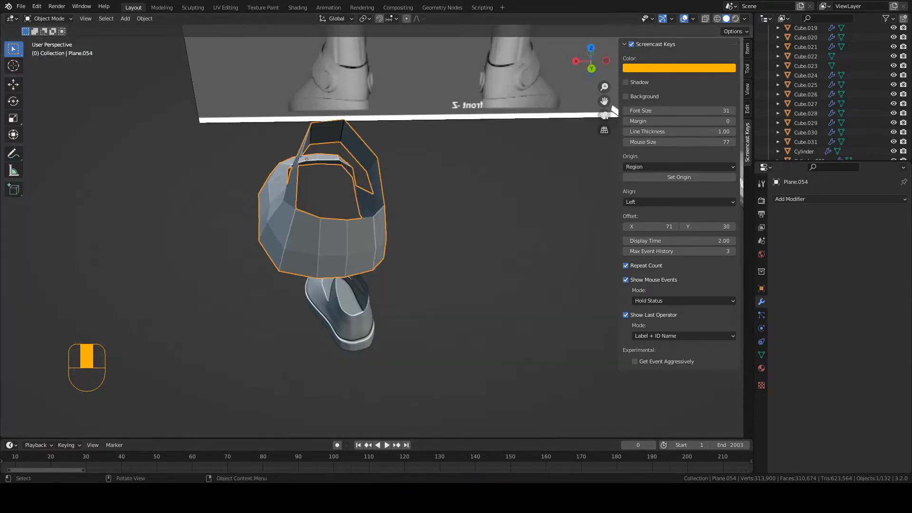
{"action": "middle_click_drag", "start_coordinate": [327, 270], "coordinate": [286, 261]}
{"action": "key", "text": "Tab"}
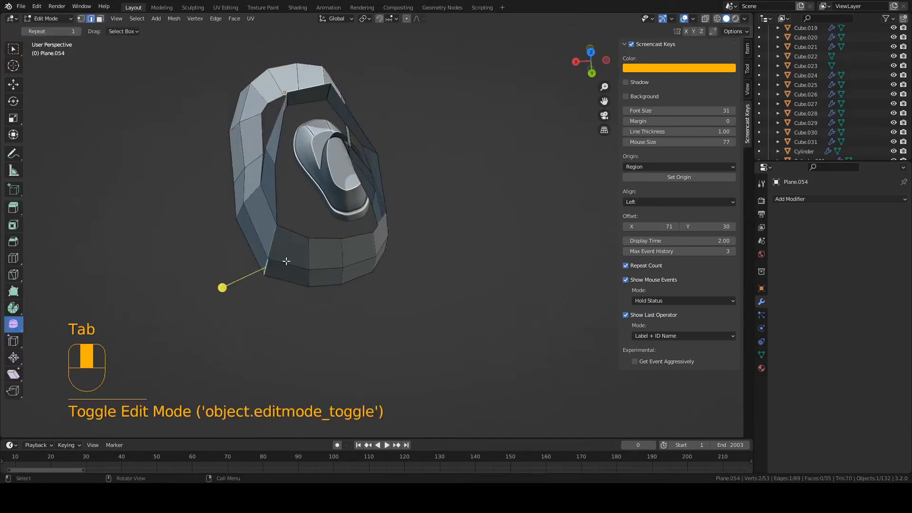
{"action": "middle_click_drag", "start_coordinate": [265, 212], "coordinate": [374, 230]}
{"action": "key", "text": "ctrl+s"}
{"action": "scroll", "coordinate": [374, 230], "scroll_direction": "up", "scroll_amount": 2}
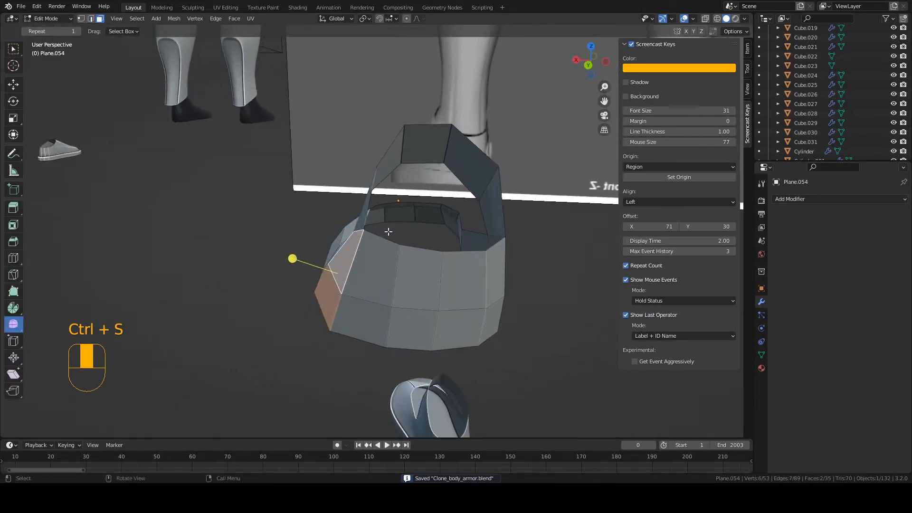
{"action": "key", "text": "g"}
{"action": "key", "text": "x"}
{"action": "left_click", "coordinate": [401, 226]}
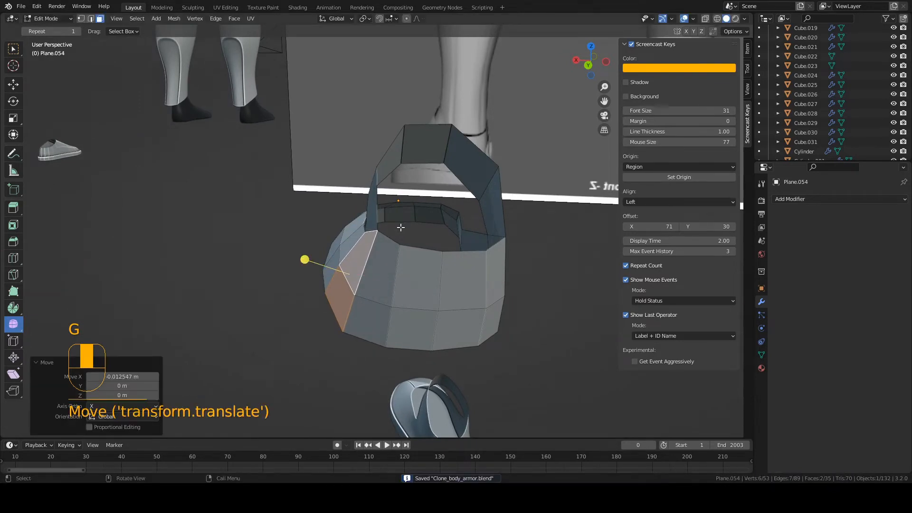
- Select the four central faces at the back of the heel and scale them along X to about 0.65
{"action": "key", "text": "3"}
{"action": "middle_click_drag", "start_coordinate": [401, 227], "coordinate": [463, 340]}
{"action": "left_click", "coordinate": [412, 350]}
{"action": "left_click", "coordinate": [450, 347], "text": "shift"}
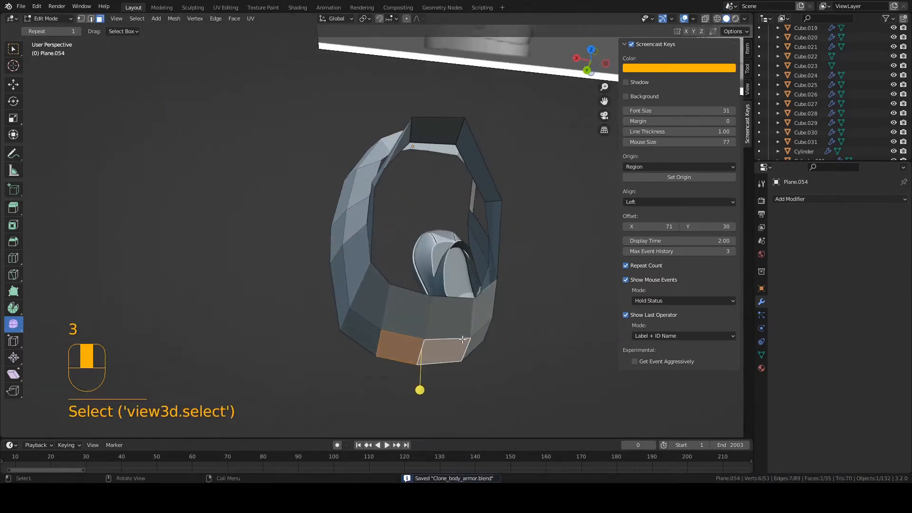
{"action": "left_click", "coordinate": [418, 319], "text": "shift"}
{"action": "middle_click_drag", "start_coordinate": [417, 318], "coordinate": [420, 304]}
{"action": "key", "text": "s"}
{"action": "key", "text": "x"}
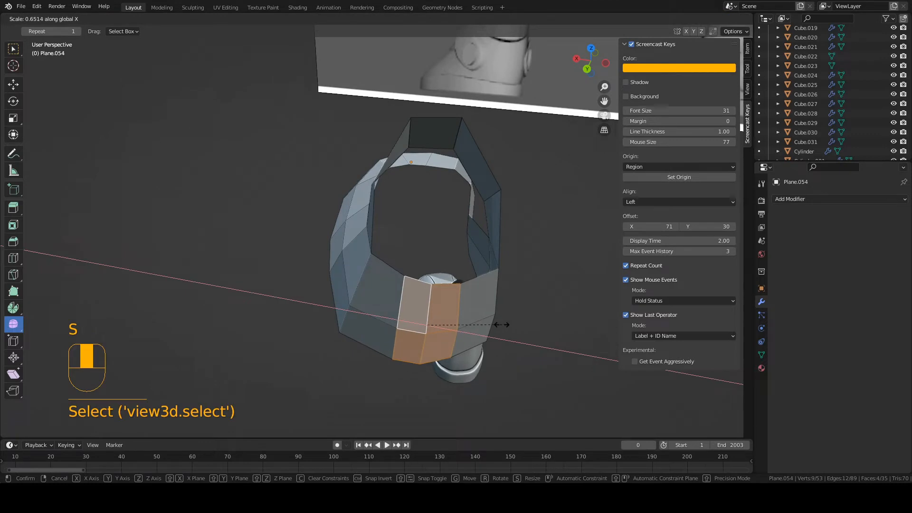
{"action": "left_click", "coordinate": [501, 325]}
- Scale the same four central heel faces along X once more
{"action": "middle_click_drag", "start_coordinate": [497, 322], "coordinate": [478, 326]}
{"action": "key", "text": "s"}
{"action": "key", "text": "x"}
{"action": "left_click", "coordinate": [502, 318]}
- Select the two faces at the heel's wide-side corner, scale them along X to about 0.76, and shift them along X
{"action": "key", "text": "2"}
{"action": "left_click", "coordinate": [368, 300]}
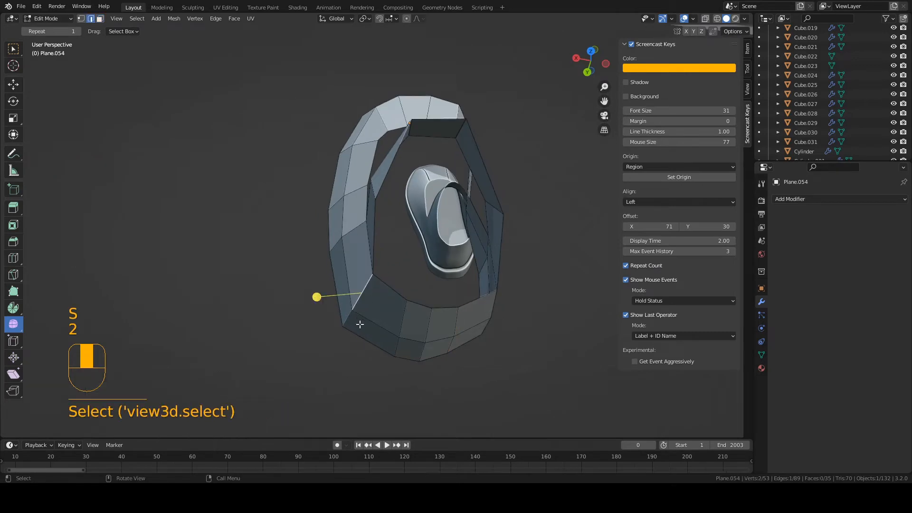
{"action": "middle_click_drag", "start_coordinate": [374, 332], "coordinate": [379, 293]}
{"action": "left_click", "coordinate": [379, 294], "text": "shift"}
{"action": "key", "text": "s"}
{"action": "key", "text": "x"}
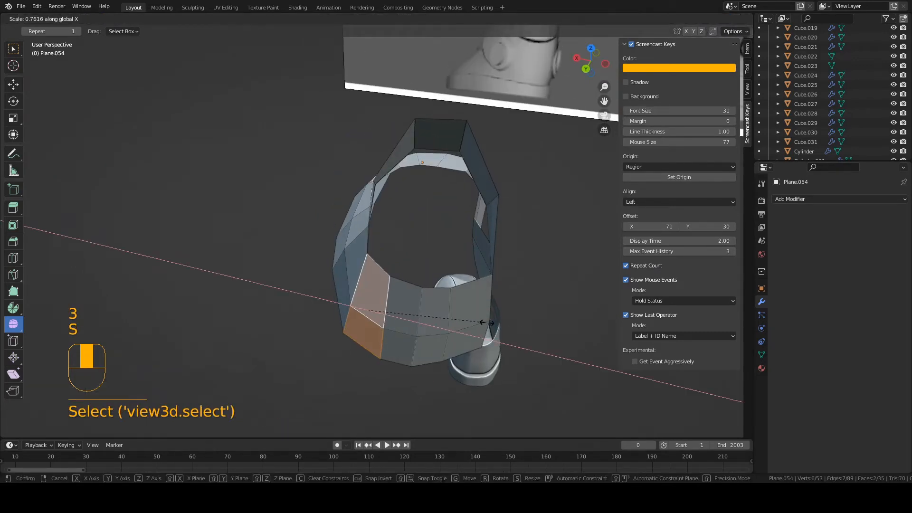
{"action": "left_click", "coordinate": [481, 321]}
{"action": "key", "text": "g"}
{"action": "key", "text": "x"}
{"action": "middle_click_drag", "start_coordinate": [481, 320], "coordinate": [458, 293]}
{"action": "left_click", "coordinate": [468, 303]}
{"action": "key", "text": "r"}
{"action": "key", "text": "x"}
{"action": "right_click", "coordinate": [475, 291]}
- Select the two faces at the opposite heel corner, scale them along X to about 0.77, and move them into line
{"action": "left_click", "coordinate": [476, 316]}
{"action": "left_click", "coordinate": [478, 278], "text": "shift"}
{"action": "key", "text": "s"}
{"action": "key", "text": "x"}
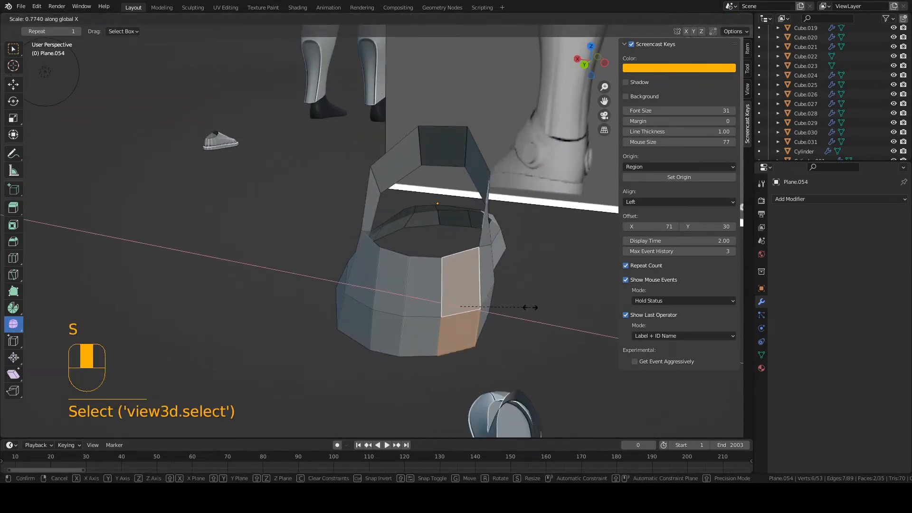
{"action": "left_click", "coordinate": [528, 308]}
{"action": "key", "text": "g"}
{"action": "middle_click_drag", "start_coordinate": [527, 307], "coordinate": [480, 328]}
{"action": "left_click", "coordinate": [506, 335]}
- Move and scale the edges on the side of the foot just ahead of the heel to even out the curve
{"action": "key", "text": "2"}
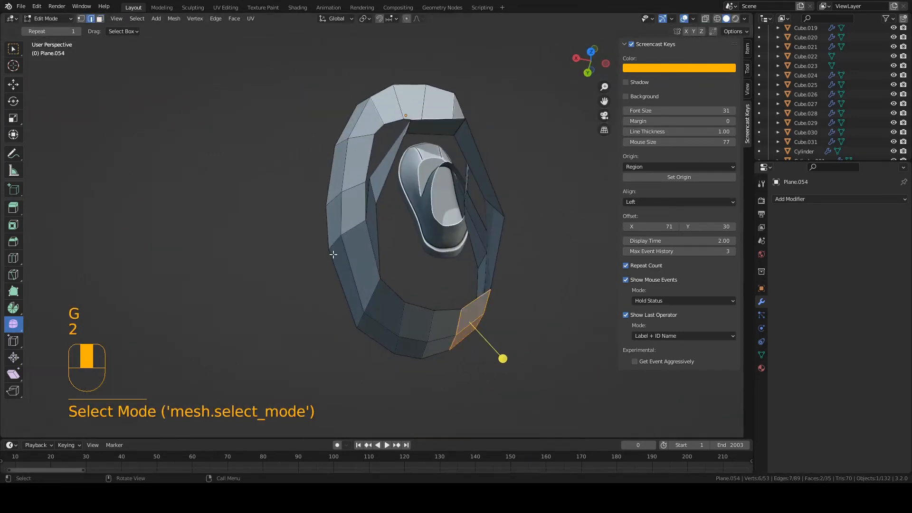
{"action": "key", "text": "g"}
{"action": "middle_click_drag", "start_coordinate": [373, 248], "coordinate": [389, 291]}
{"action": "left_click", "coordinate": [404, 243]}
{"action": "key", "text": "s"}
{"action": "left_click", "coordinate": [407, 241]}
{"action": "key", "text": "g"}
{"action": "left_click", "coordinate": [401, 234]}
- Rotate the two side edges of the foot, shift them along X, and save the file
{"action": "key", "text": "2"}
{"action": "left_click", "coordinate": [341, 215], "text": "shift"}
{"action": "key", "text": "r"}
{"action": "left_click", "coordinate": [422, 238]}
{"action": "key", "text": "g"}
{"action": "key", "text": "x"}
{"action": "left_click", "coordinate": [427, 239]}
{"action": "key", "text": "Tab"}
{"action": "key", "text": "ctrl+s"}
- Select the edge loop on the side of the foot, move it along X to smooth the outline, and save
{"action": "key", "text": "Tab"}
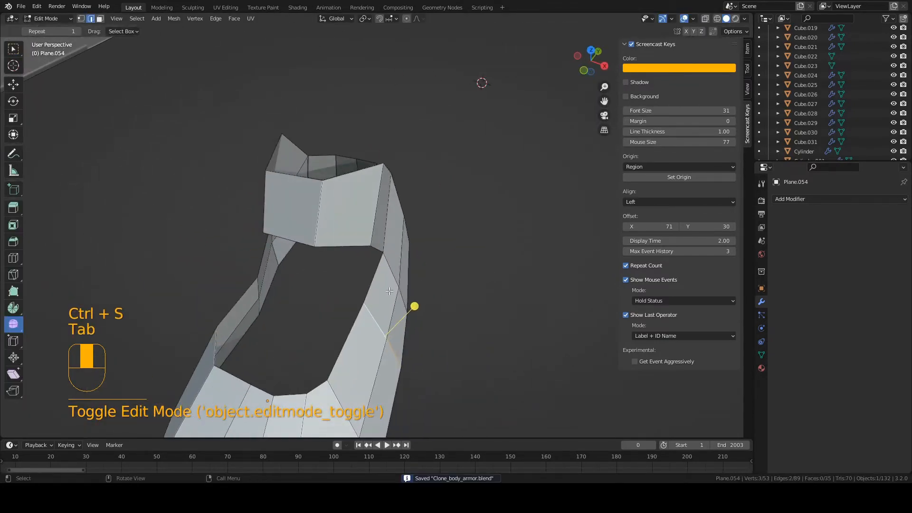
{"action": "left_click", "coordinate": [377, 323], "text": "alt"}
{"action": "middle_click_drag", "start_coordinate": [377, 323], "coordinate": [423, 273]}
{"action": "key", "text": "g"}
{"action": "key", "text": "x"}
{"action": "left_click", "coordinate": [411, 304]}
{"action": "key", "text": "Tab"}
{"action": "key", "text": "ctrl+s"}
{"action": "key", "text": "Tab"}
{"action": "key", "text": "g"}
{"action": "key", "text": "Tab"}
{"action": "key", "text": "ctrl+s"}
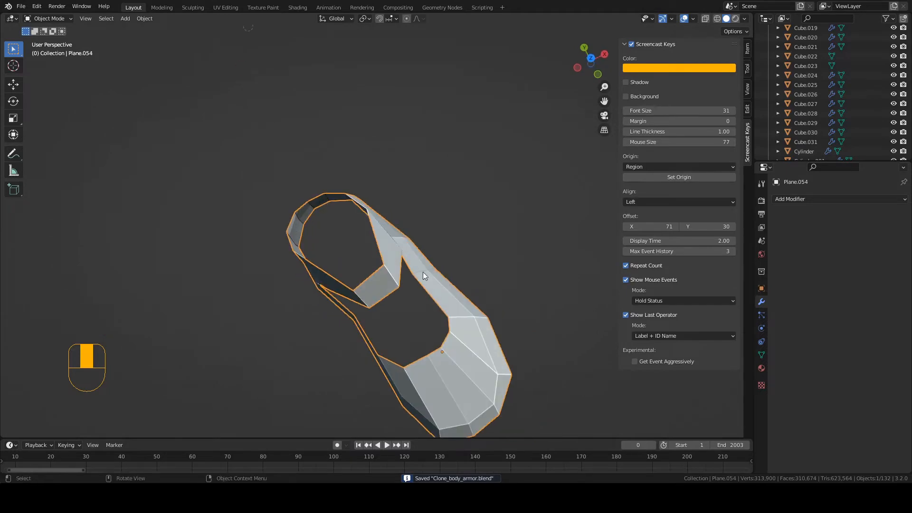
- Check the foot piece's overall shape outside Edit Mode and save the file
{"action": "middle_click_drag", "start_coordinate": [350, 326], "coordinate": [299, 236]}
{"action": "key", "text": "Tab"}
{"action": "key", "text": "ctrl+s"}
{"action": "key", "text": "Tab"}
{"action": "key", "text": "ctrl+s"}
{"action": "key", "text": "Tab"}
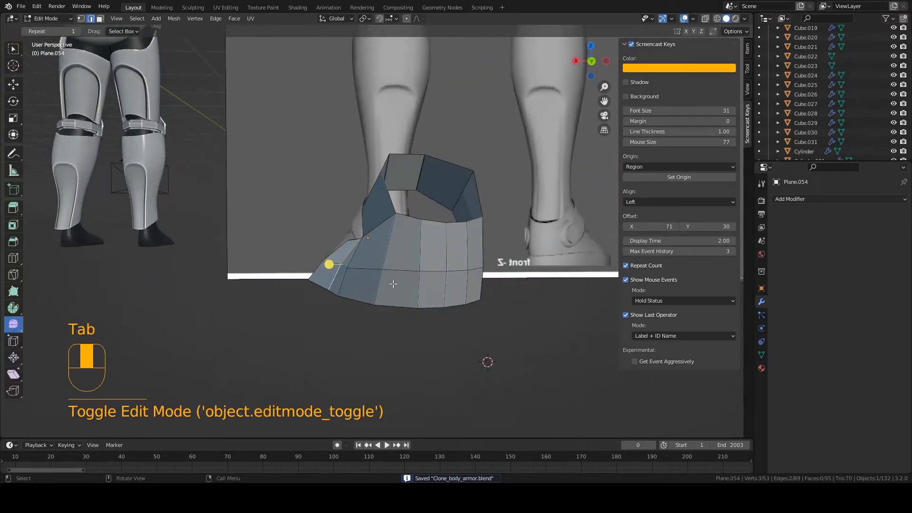
- Slide a lower edge on the side of the heel along its neighbours, rotate it to even the curve, and save the file
{"action": "key", "text": "2"}
{"action": "left_click", "coordinate": [384, 279]}
{"action": "mouse_move", "coordinate": [383, 279]}
{"action": "middle_mouse_down"}
{"action": "mouse_move", "coordinate": [349, 297]}
{"action": "mouse_move", "coordinate": [377, 334]}
{"action": "mouse_move", "coordinate": [381, 326]}
{"action": "mouse_move", "coordinate": [411, 326]}
{"action": "mouse_move", "coordinate": [380, 296]}
{"action": "mouse_move", "coordinate": [402, 280]}
{"action": "mouse_move", "coordinate": [365, 226]}
{"action": "mouse_move", "coordinate": [337, 226]}
{"action": "mouse_move", "coordinate": [414, 249]}
{"action": "mouse_move", "coordinate": [375, 290]}
{"action": "mouse_move", "coordinate": [438, 298]}
{"action": "mouse_move", "coordinate": [345, 255]}
{"action": "mouse_move", "coordinate": [369, 252]}
{"action": "middle_mouse_up"}
{"action": "left_click", "coordinate": [388, 310]}
{"action": "key", "text": "g"}
{"action": "key", "text": "g"}
{"action": "left_click", "coordinate": [377, 328]}
{"action": "key", "text": "r"}
{"action": "left_click", "coordinate": [416, 326]}
{"action": "key", "text": "ctrl+s"}
{"action": "key", "text": "Tab"}
{"action": "key", "text": "ctrl+s"}
- Shift the side edges of the foot along Y to even out their spacing, and save the file
{"action": "key", "text": "Tab"}
{"action": "key", "text": "2"}
{"action": "key", "text": "g"}
{"action": "key", "text": "y"}
{"action": "left_click", "coordinate": [337, 228]}
{"action": "key", "text": "g"}
{"action": "key", "text": "y"}
{"action": "left_click", "coordinate": [369, 233]}
{"action": "key", "text": "Tab"}
{"action": "key", "text": "ctrl+s"}
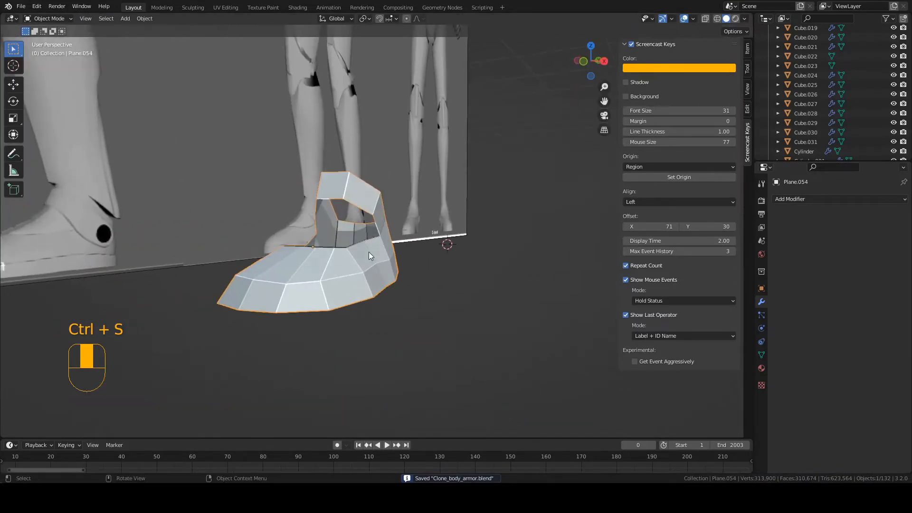
- In the right side wireframe view, move the upper heel vertex to match the reference outline, and save the file
{"action": "key", "text": "KP_3"}
{"action": "key", "text": "z"}
{"action": "key", "text": "Tab"}
{"action": "left_click", "coordinate": [420, 225]}
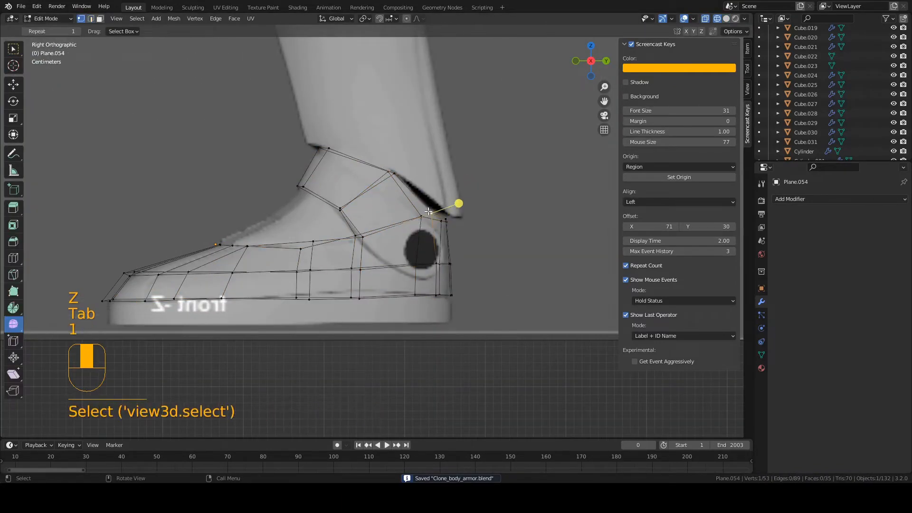
{"action": "key", "text": "1"}
{"action": "key", "text": "g"}
{"action": "left_click", "coordinate": [427, 226]}
{"action": "key", "text": "ctrl+s"}
- Select the rearmost bottom heel vertices, move them about 0.0049 m forward along Y, and save the file
{"action": "key", "text": "2"}
{"action": "key", "text": "1"}
{"action": "key", "text": "a"}
{"action": "key", "text": "a"}
{"action": "key", "text": "c"}
{"action": "left_click", "coordinate": [452, 296]}
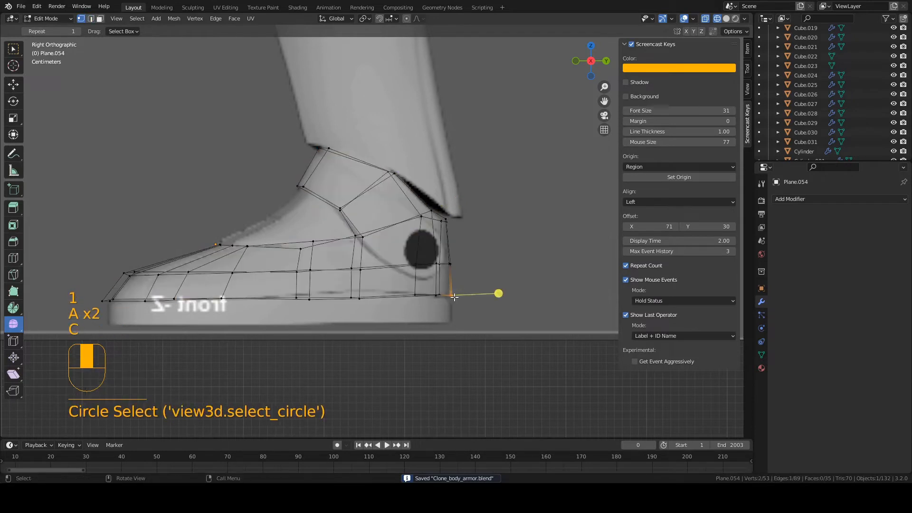
{"action": "right_click", "coordinate": [454, 296]}
{"action": "scroll", "coordinate": [457, 298], "scroll_direction": "up", "scroll_amount": 2}
{"action": "key", "text": "g"}
{"action": "middle_click", "coordinate": [475, 301]}
{"action": "left_click", "coordinate": [469, 300]}
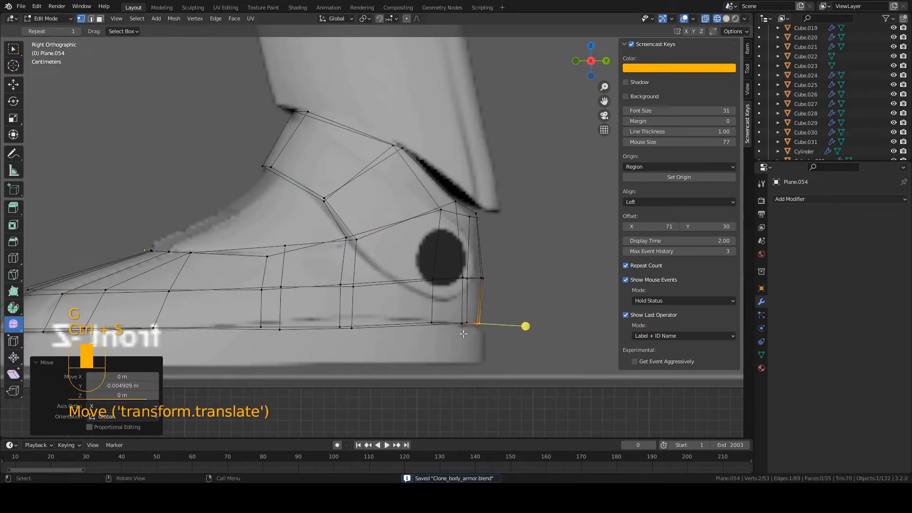
{"action": "middle_click_drag", "start_coordinate": [357, 301], "coordinate": [406, 321], "text": "shift"}
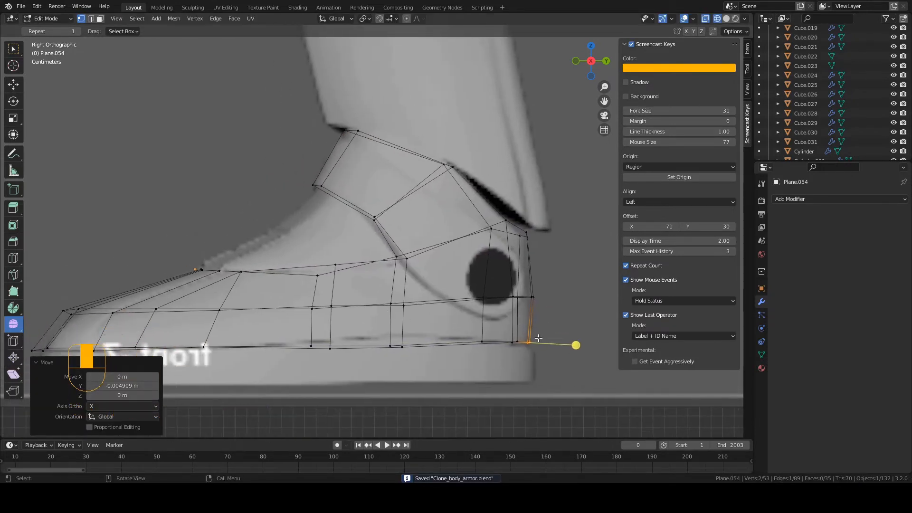
{"action": "key", "text": "Tab"}
{"action": "key", "text": "ctrl+s"}
- Select two connected edges on the side of the heel, move them along X, rotate them, and save the file
{"action": "key", "text": "z"}
{"action": "mouse_move", "coordinate": [312, 292]}
{"action": "middle_mouse_down"}
{"action": "mouse_move", "coordinate": [411, 300]}
{"action": "mouse_move", "coordinate": [421, 378]}
{"action": "mouse_move", "coordinate": [489, 355]}
{"action": "mouse_move", "coordinate": [377, 304]}
{"action": "mouse_move", "coordinate": [278, 292]}
{"action": "mouse_move", "coordinate": [367, 300]}
{"action": "mouse_move", "coordinate": [338, 301]}
{"action": "middle_mouse_up"}
{"action": "key", "text": "Tab"}
{"action": "key", "text": "2"}
{"action": "left_click", "coordinate": [372, 289]}
{"action": "left_click", "coordinate": [357, 269], "text": "shift"}
{"action": "middle_click_drag", "start_coordinate": [361, 272], "coordinate": [342, 287]}
{"action": "key", "text": "g"}
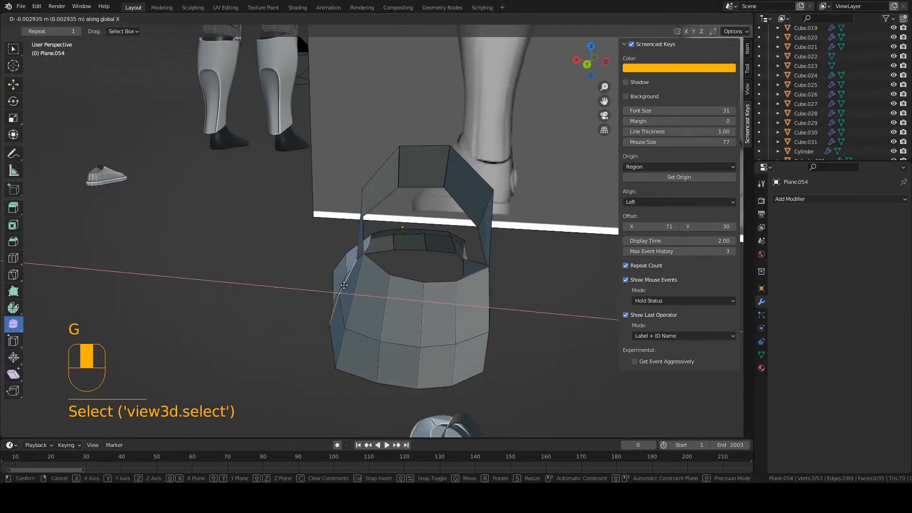
{"action": "left_click", "coordinate": [404, 307]}
{"action": "key", "text": "r"}
{"action": "key", "text": "Tab"}
{"action": "key", "text": "ctrl+s"}
- Clear the selection, select the foot's whole bottom edge loop, and check it from both sides and the heel
{"action": "middle_click_drag", "start_coordinate": [404, 305], "coordinate": [339, 393]}
{"action": "key", "text": "KP_3"}
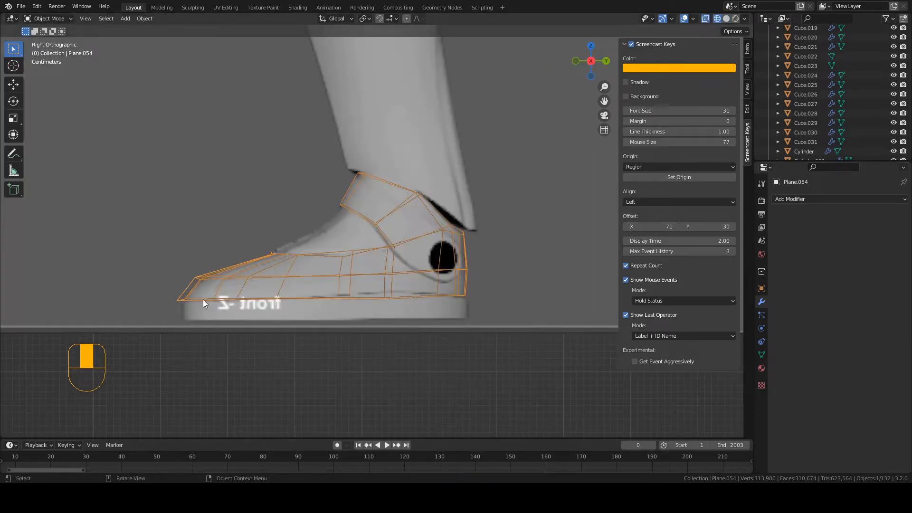
{"action": "middle_click_drag", "start_coordinate": [366, 315], "coordinate": [388, 342]}
{"action": "key", "text": "alt+z"}
{"action": "key", "text": "Tab"}
{"action": "key", "text": "a"}
{"action": "key", "text": "a"}
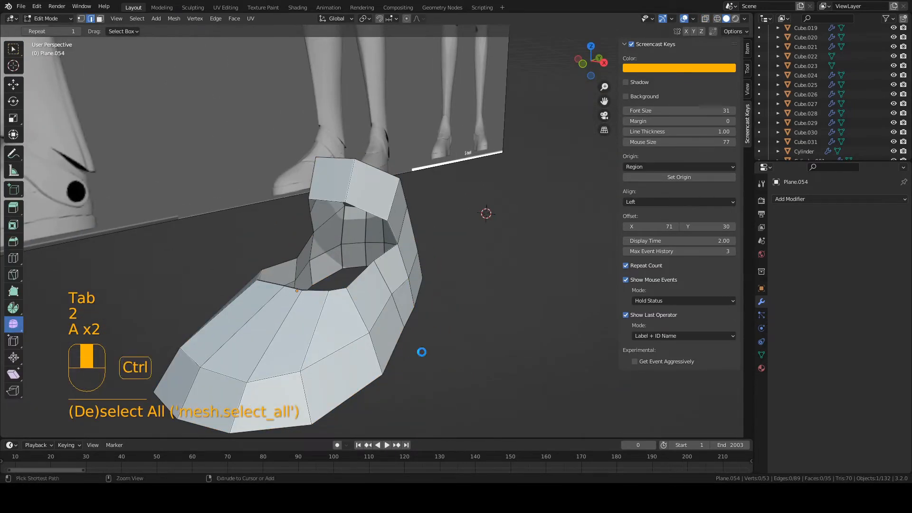
{"action": "middle_click_drag", "start_coordinate": [394, 274], "coordinate": [380, 303]}
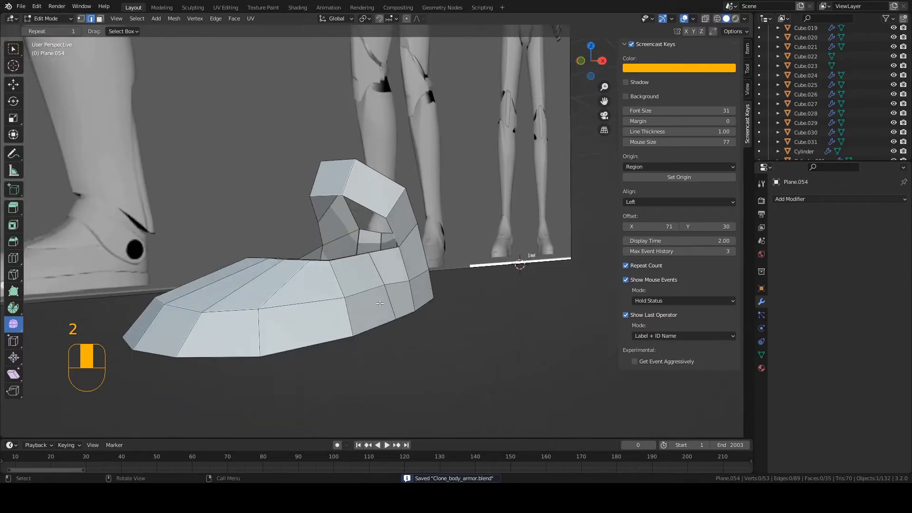
{"action": "left_click", "coordinate": [305, 347], "text": "alt+shift"}
{"action": "middle_click_drag", "start_coordinate": [305, 348], "coordinate": [431, 342]}
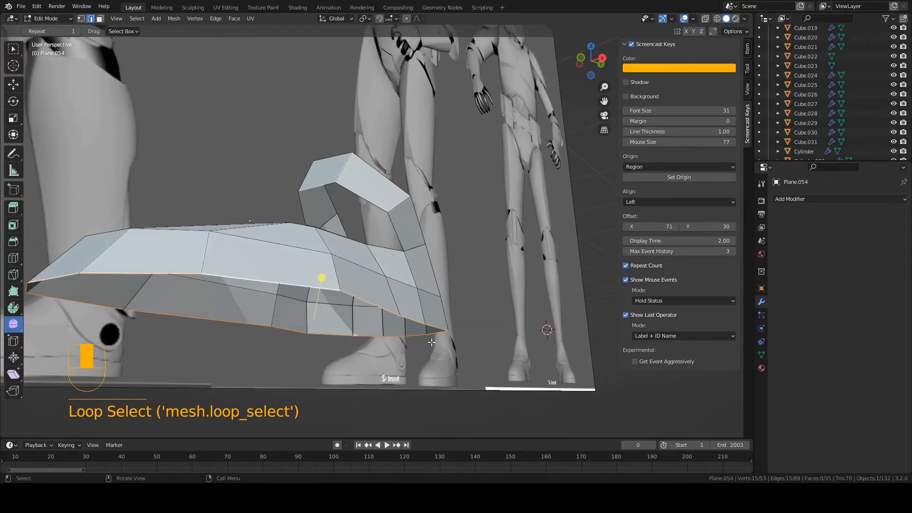
{"action": "middle_click_drag", "start_coordinate": [275, 297], "coordinate": [235, 334]}
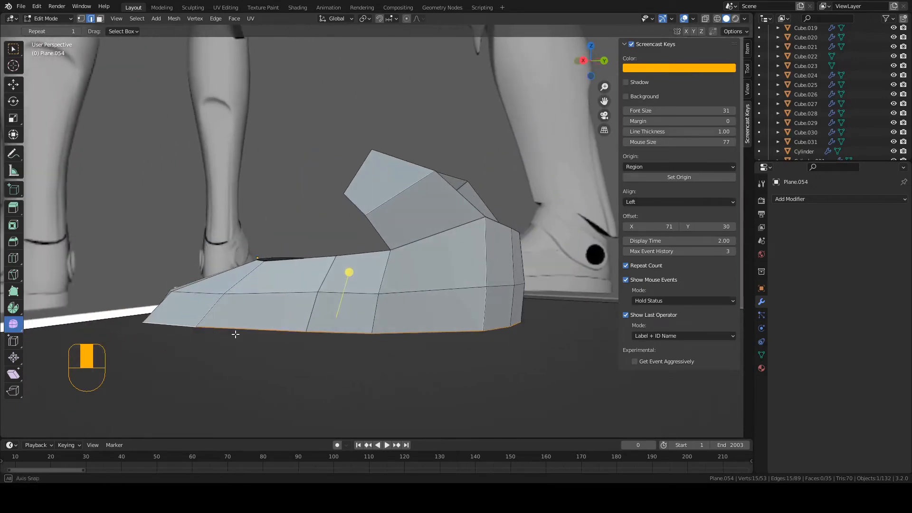
{"action": "middle_click_drag", "start_coordinate": [475, 339], "coordinate": [345, 340]}
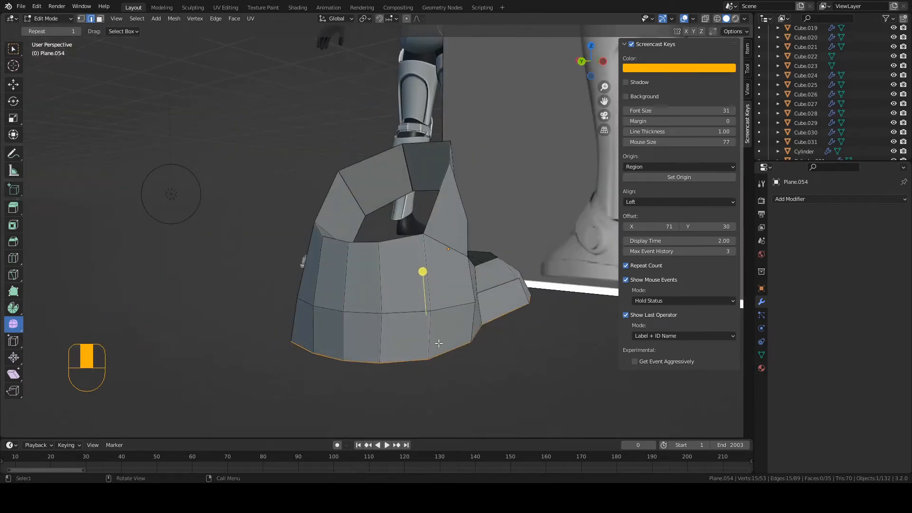
- Scale the bottom edge loop to 0.985 and move it about 0.0053 m along Y to fit the side reference
{"action": "key", "text": "KP_3"}
{"action": "middle_click_drag", "start_coordinate": [367, 315], "coordinate": [431, 317], "text": "shift"}
{"action": "key", "text": "s"}
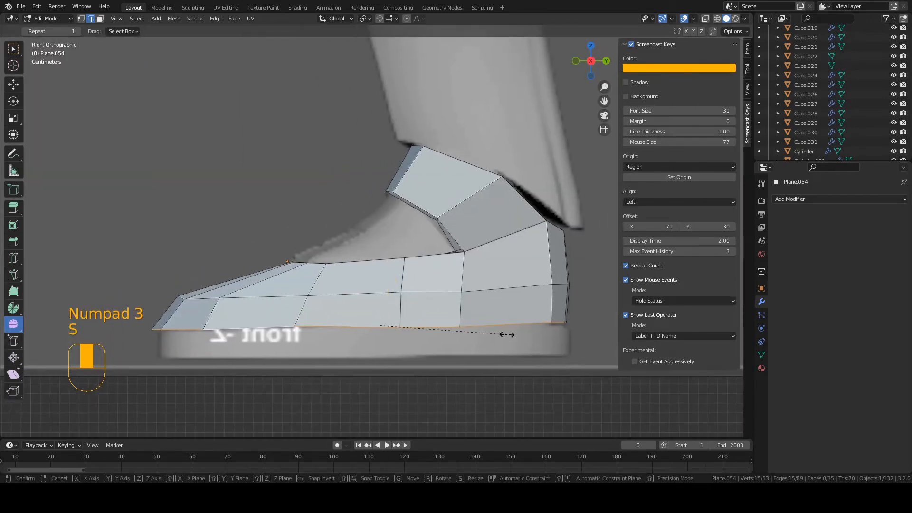
{"action": "left_click", "coordinate": [505, 333]}
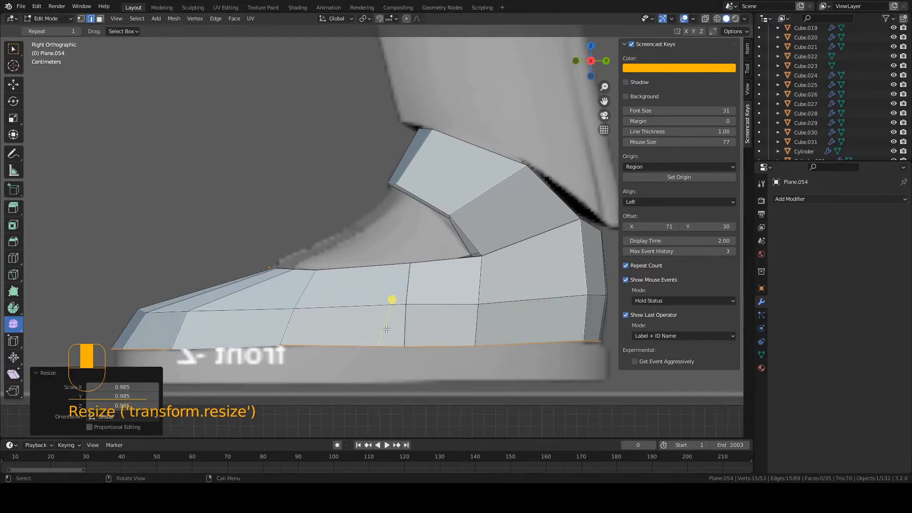
{"action": "key", "text": "z"}
{"action": "key", "text": "g"}
{"action": "left_click", "coordinate": [368, 300]}
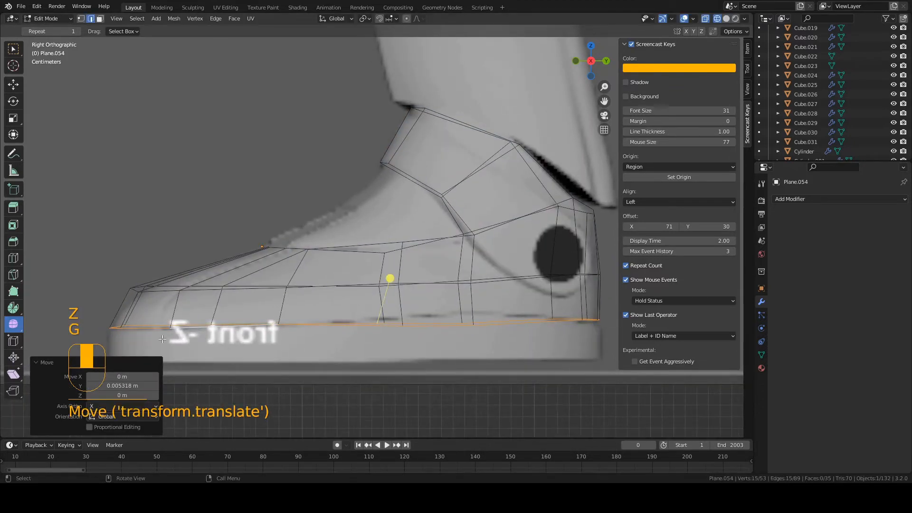
{"action": "middle_click_drag", "start_coordinate": [391, 277], "coordinate": [301, 270], "text": "shift"}
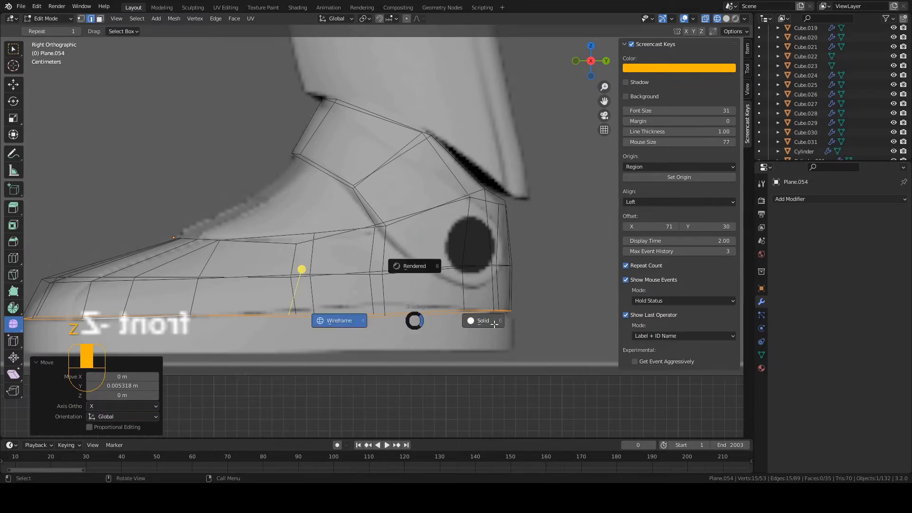
- Raise one bottom-edge vertex beneath the ankle about 0.0086 m along Z
{"action": "left_click", "coordinate": [494, 324]}
{"action": "key", "text": "1"}
{"action": "left_click", "coordinate": [400, 329]}
{"action": "key", "text": "g"}
{"action": "left_click", "coordinate": [398, 318]}
{"action": "key", "text": "z"}
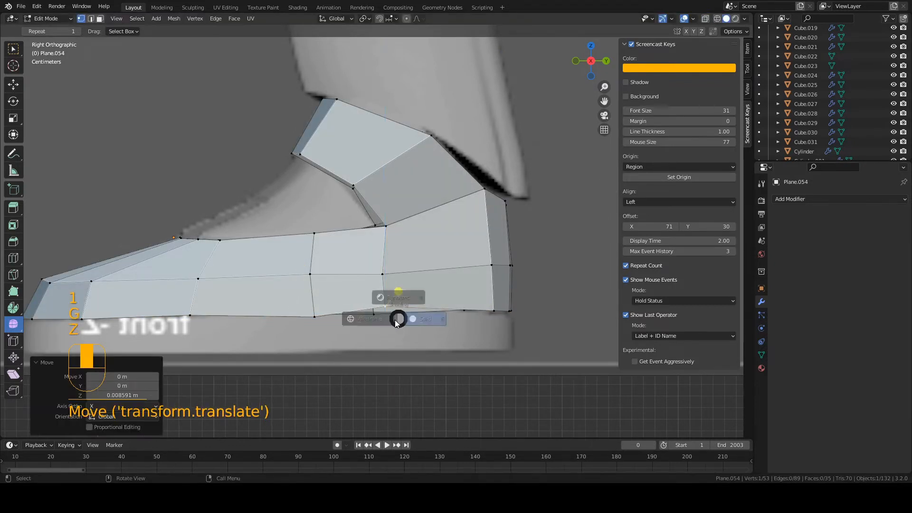
{"action": "left_click", "coordinate": [383, 315]}
- Raise the opposite bottom vertex beneath the ankle and the bottom vertex ahead of it to follow the reference sole line
{"action": "left_click", "coordinate": [380, 316]}
{"action": "key", "text": "g"}
{"action": "key", "text": "z"}
{"action": "left_click", "coordinate": [387, 307]}
{"action": "key", "text": "g"}
{"action": "left_click", "coordinate": [388, 306]}
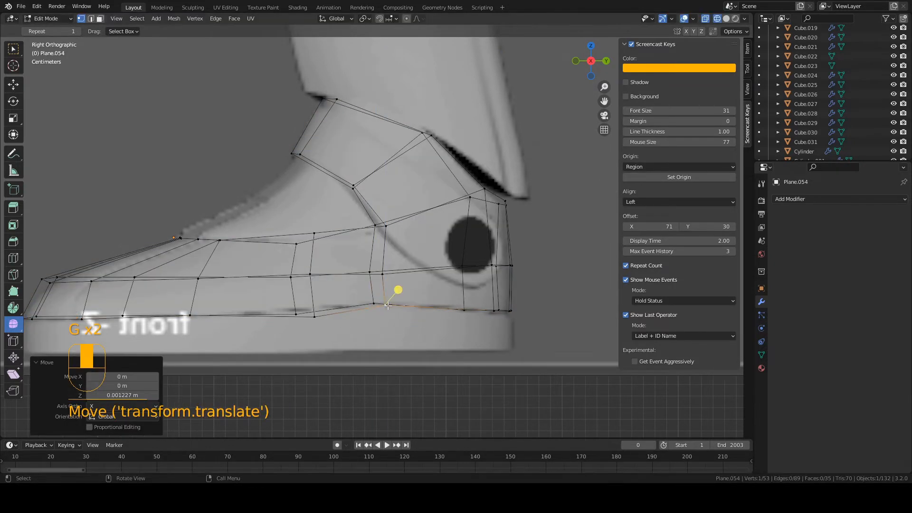
{"action": "left_click", "coordinate": [315, 318]}
{"action": "key", "text": "g"}
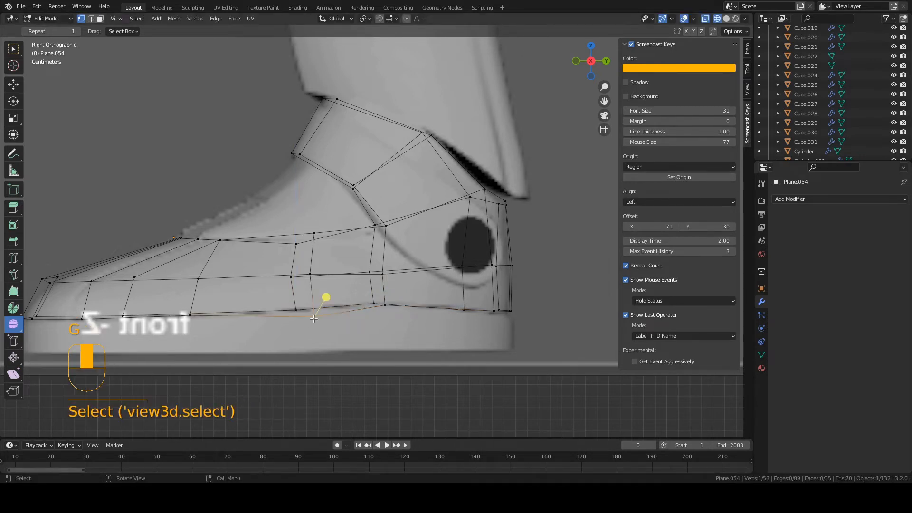
{"action": "left_click", "coordinate": [325, 286]}
- Adjust the bottom edge at the back of the heel to meet the reference sole line, and save the file
{"action": "key", "text": "2"}
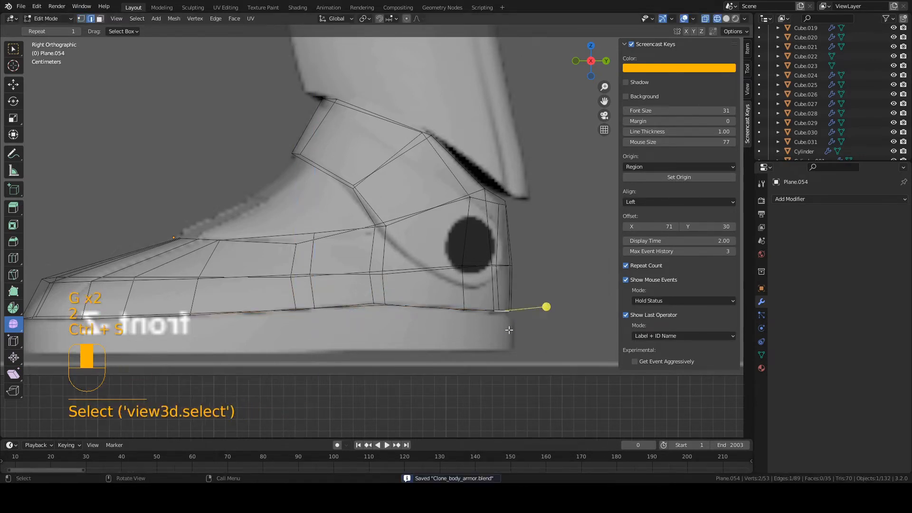
{"action": "key", "text": "g"}
{"action": "left_click", "coordinate": [519, 330]}
{"action": "key", "text": "g"}
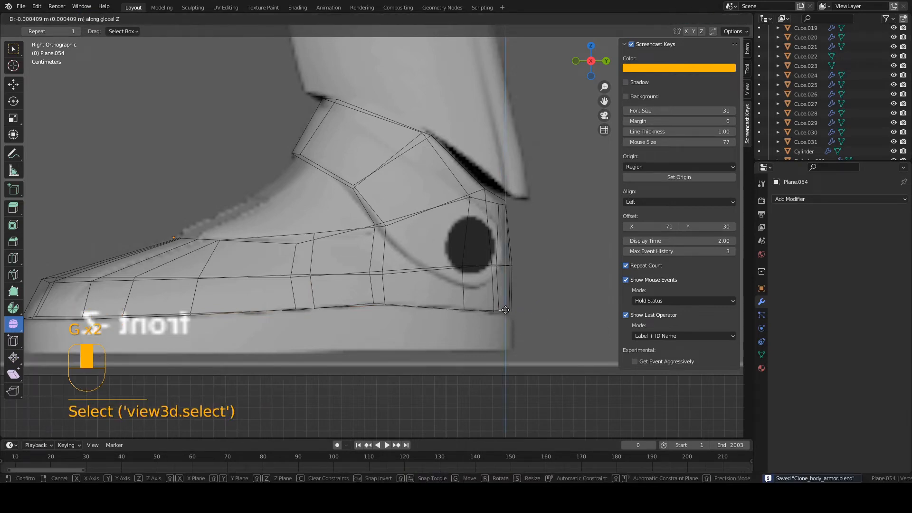
{"action": "left_click", "coordinate": [505, 311]}
{"action": "middle_click_drag", "start_coordinate": [550, 312], "coordinate": [641, 298], "text": "shift"}
{"action": "key", "text": "Tab"}
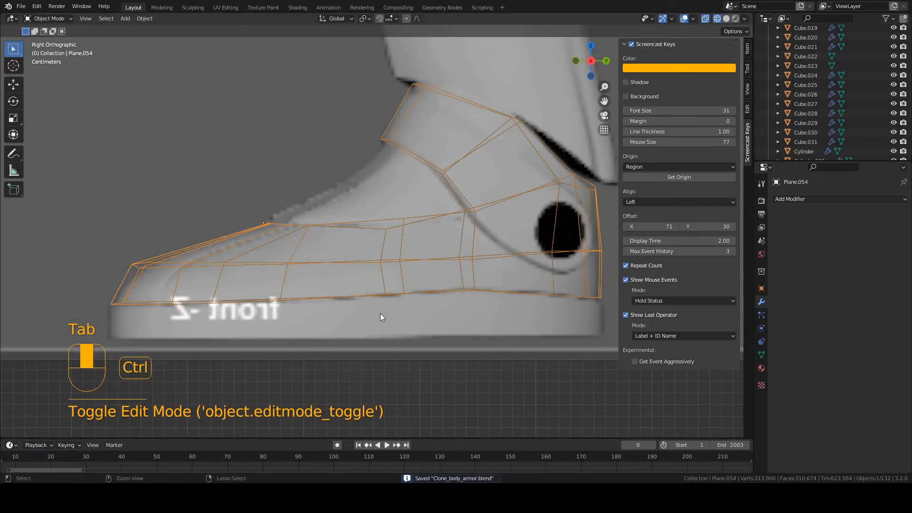
{"action": "key", "text": "ctrl+s"}
- Lower the bottom edge at the toe about 0.0012 m along Z to meet the reference sole line
{"action": "key", "text": "Tab"}
{"action": "key", "text": "2"}
{"action": "left_click", "coordinate": [158, 299]}
{"action": "key", "text": "g"}
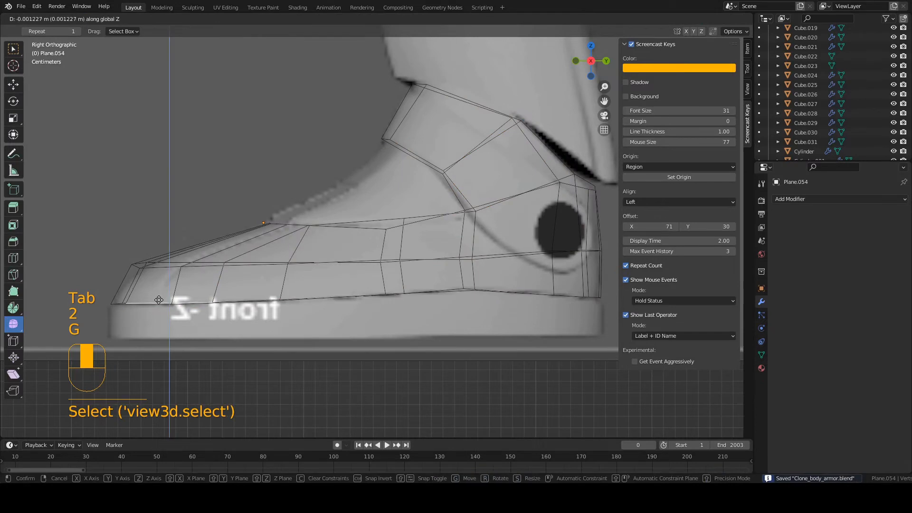
{"action": "left_click", "coordinate": [159, 300]}
{"action": "key", "text": "1"}
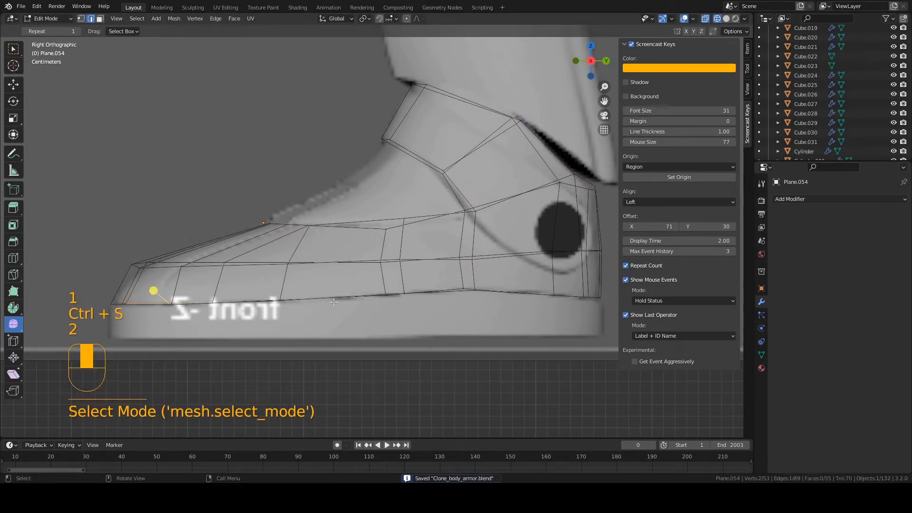
- Select the foot's bottom edge loop, extrude it outward with a scale of about 1.013, and save the file
{"action": "key", "text": "z"}
{"action": "key", "text": "2"}
{"action": "key", "text": "a"}
{"action": "key", "text": "a"}
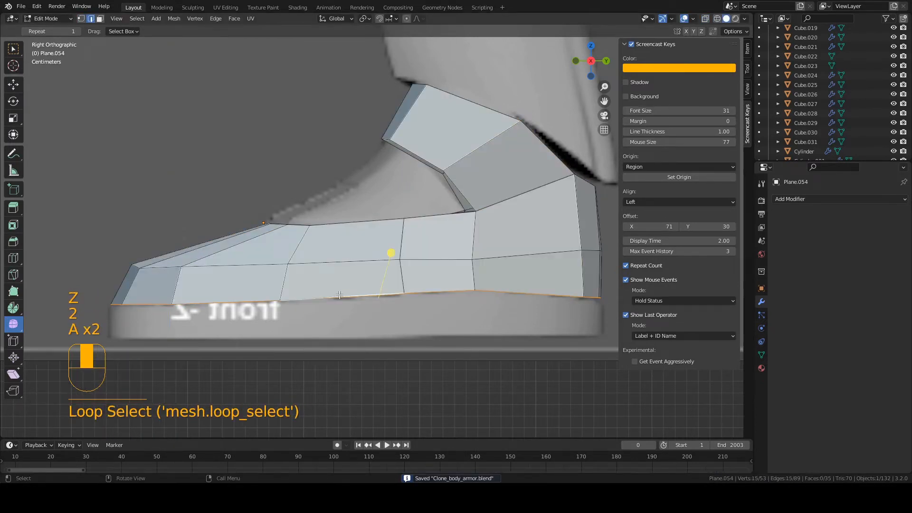
{"action": "key", "text": "ctrl+s"}
{"action": "middle_click_drag", "start_coordinate": [352, 302], "coordinate": [450, 281], "text": "shift"}
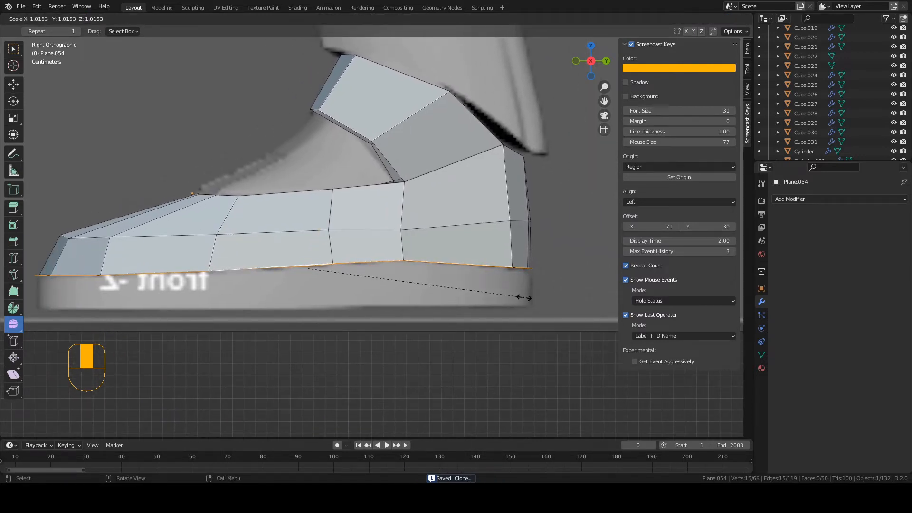
{"action": "left_click", "coordinate": [524, 298]}
{"action": "middle_click_drag", "start_coordinate": [417, 292], "coordinate": [432, 266], "text": "shift"}
{"action": "key", "text": "ctrl+s"}
- Lower the extruded bottom loop about 0.002 m along Z, save, and raise it back by about 0.0012 m
{"action": "key", "text": "g"}
{"action": "key", "text": "z"}
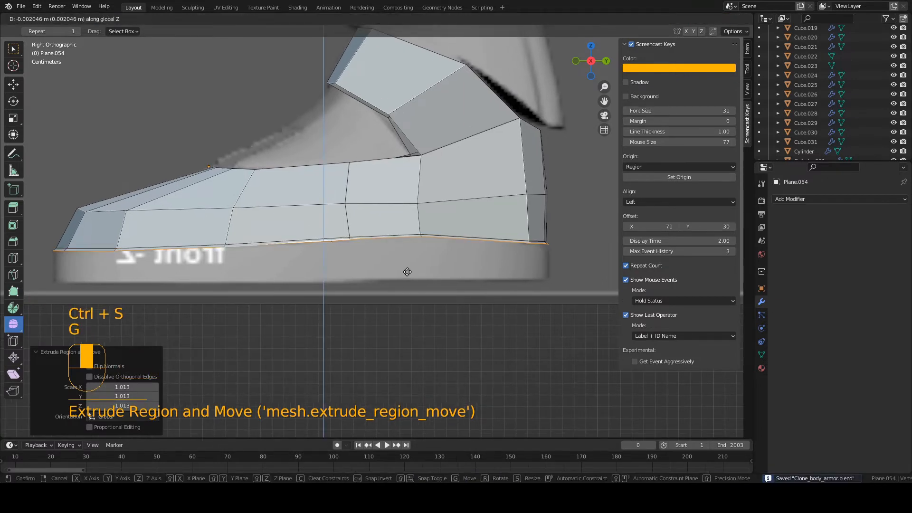
{"action": "left_click", "coordinate": [407, 272]}
{"action": "key", "text": "ctrl+s"}
{"action": "key", "text": "g"}
{"action": "key", "text": "z"}
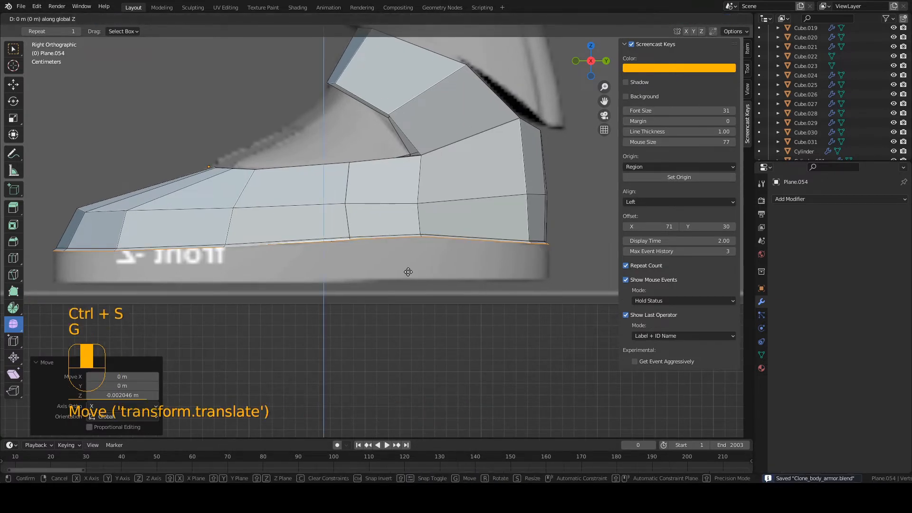
{"action": "left_click", "coordinate": [409, 270]}
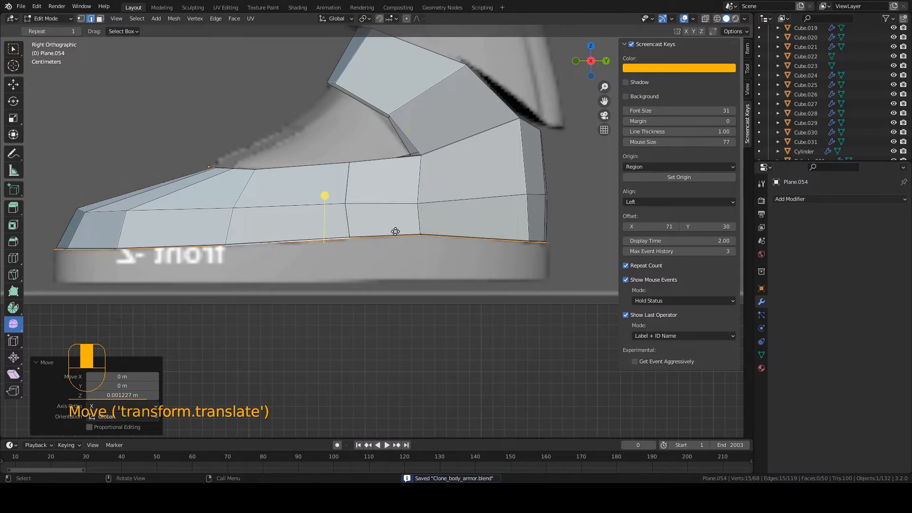
- Extrude the bottom loop about 0.0315 m down along Z to form the sole, and flatten it with a Z scale of 0
{"action": "key", "text": "e"}
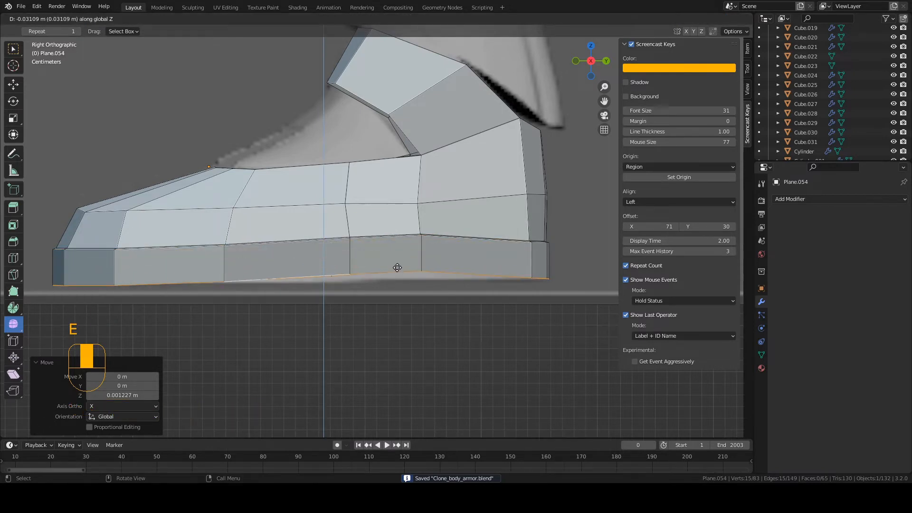
{"action": "left_click", "coordinate": [397, 268]}
{"action": "type", "text": "s"}
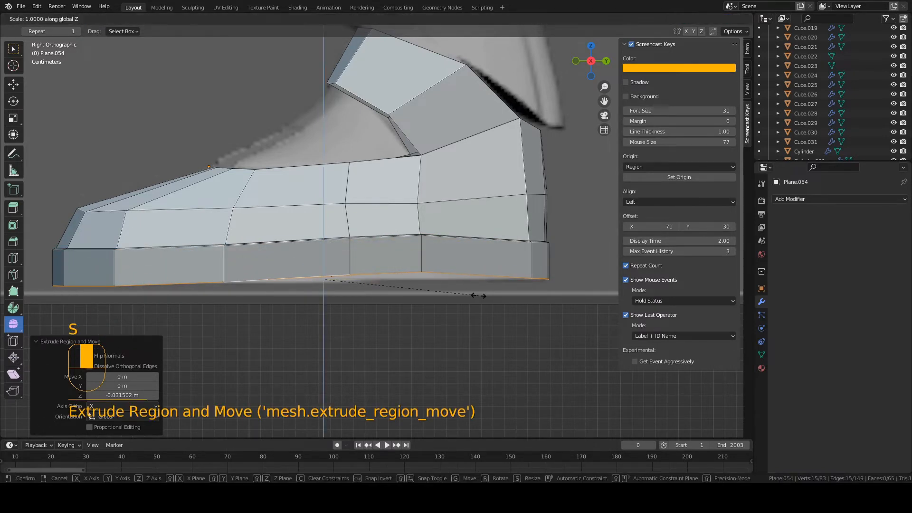
{"action": "type", "text": "0"}
{"action": "left_click", "coordinate": [479, 296]}
- Compare the sole's lower edge with the side and front references in wireframe, and save the file
{"action": "key", "text": "z"}
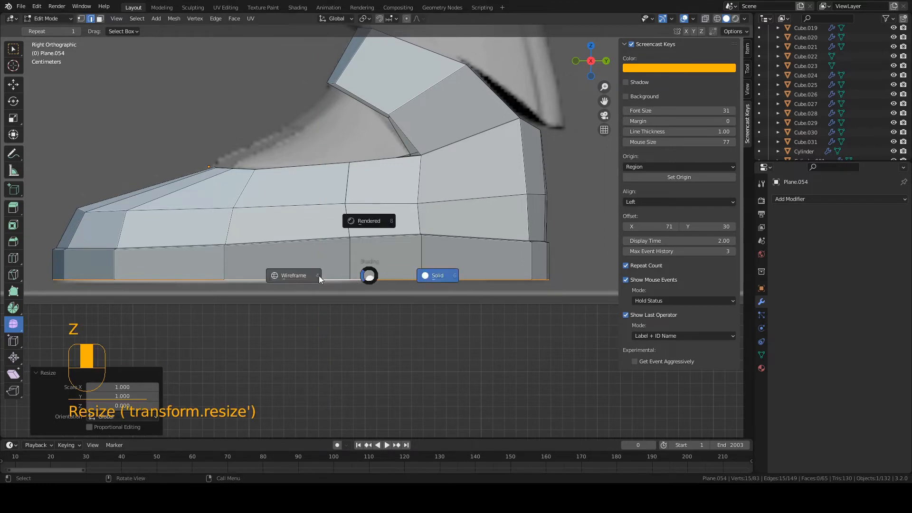
{"action": "left_click", "coordinate": [319, 277]}
{"action": "key", "text": "g"}
{"action": "left_click", "coordinate": [431, 286]}
{"action": "key", "text": "ctrl+s"}
{"action": "key", "text": "KP_1"}
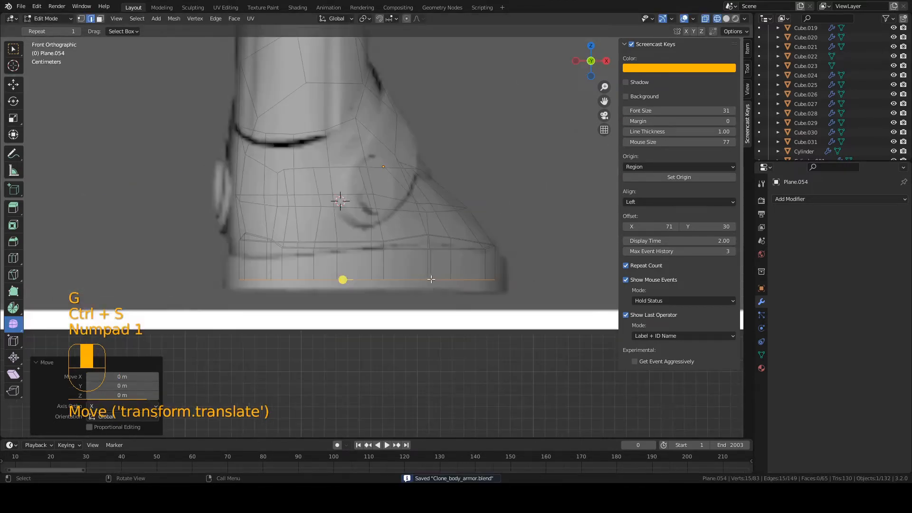
{"action": "key", "text": "z"}
{"action": "left_click", "coordinate": [475, 285]}
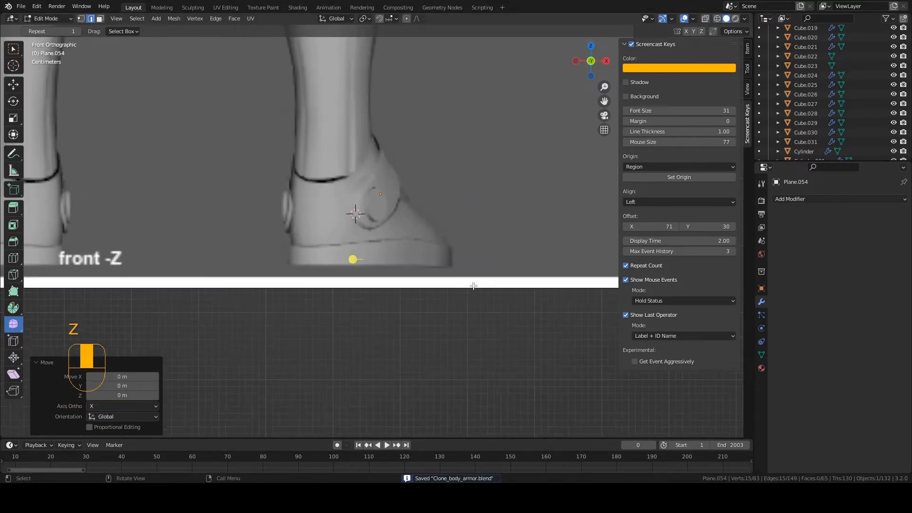
- Lower the sole's bottom edge loop about 0.0102 m along Z to match the back-view reference, save, and return to Object Mode
{"action": "key", "text": "Tab"}
{"action": "key", "text": "ctrl+s"}
{"action": "middle_click_drag", "start_coordinate": [476, 285], "coordinate": [420, 276]}
{"action": "key", "text": "KP_1"}
{"action": "key", "text": "KP_9"}
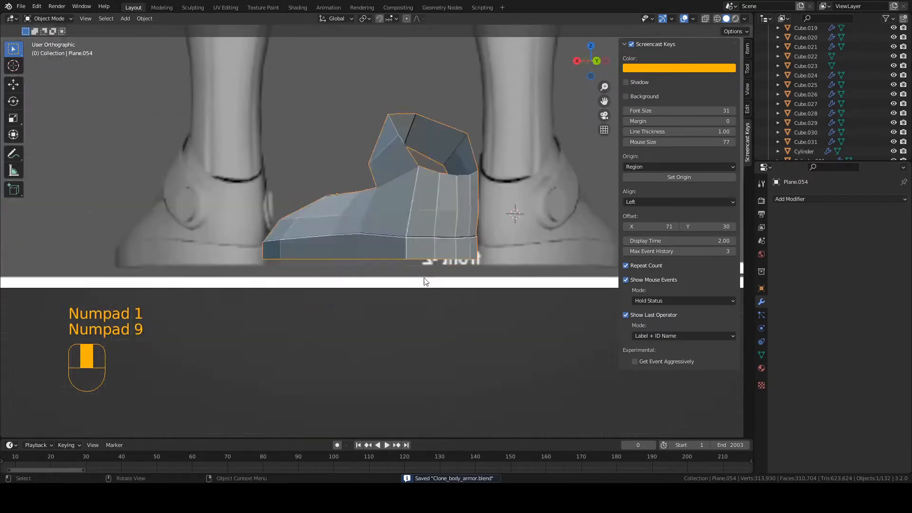
{"action": "key", "text": "z"}
{"action": "key", "text": "Tab"}
{"action": "key", "text": "g"}
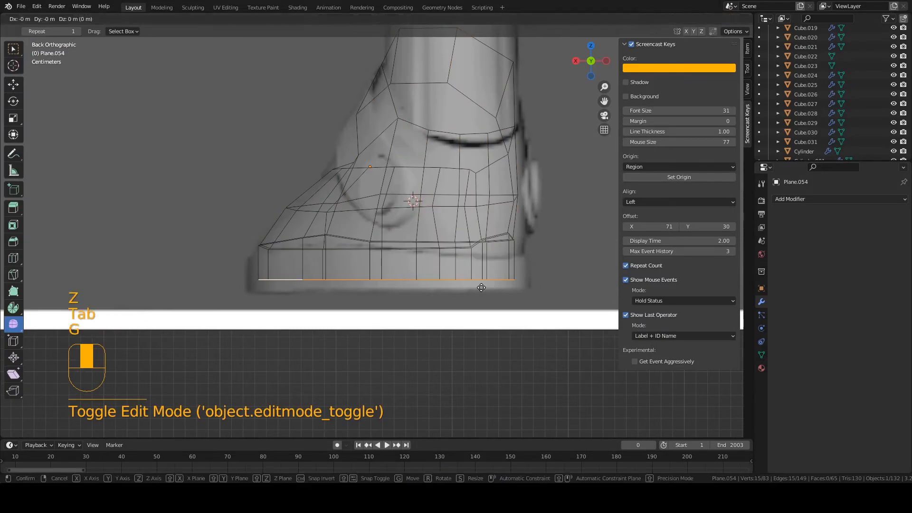
{"action": "left_click", "coordinate": [480, 300]}
{"action": "key", "text": "ctrl+s"}
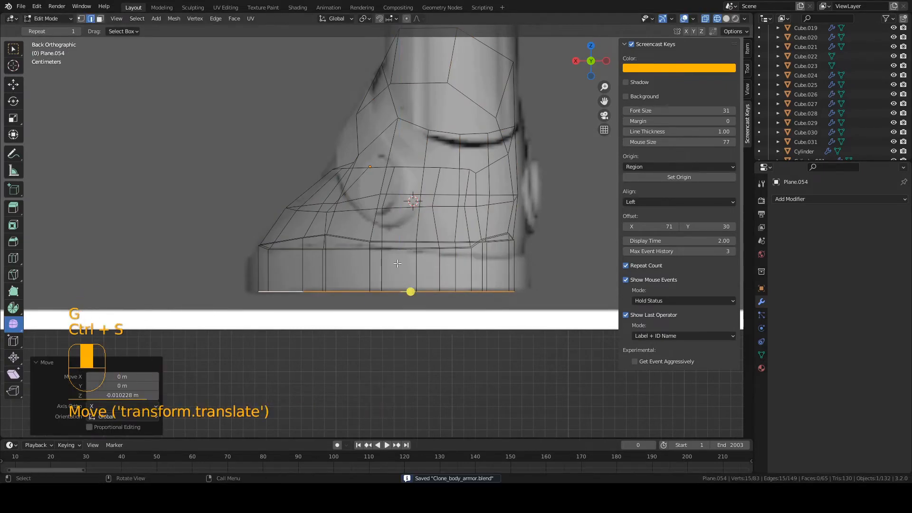
{"action": "key", "text": "Tab"}
{"action": "key", "text": "s"}
{"action": "key", "text": "x"}
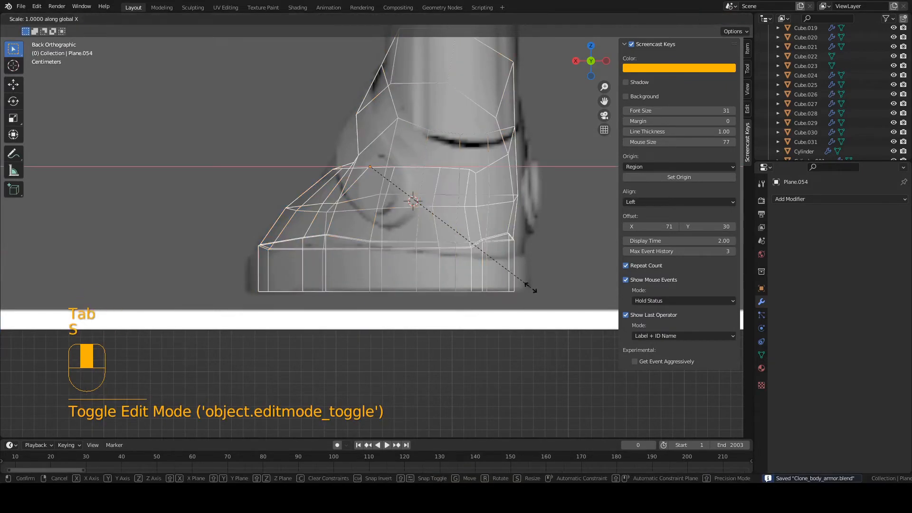
{"action": "right_click", "coordinate": [531, 289]}
{"action": "key", "text": "ctrl+s"}
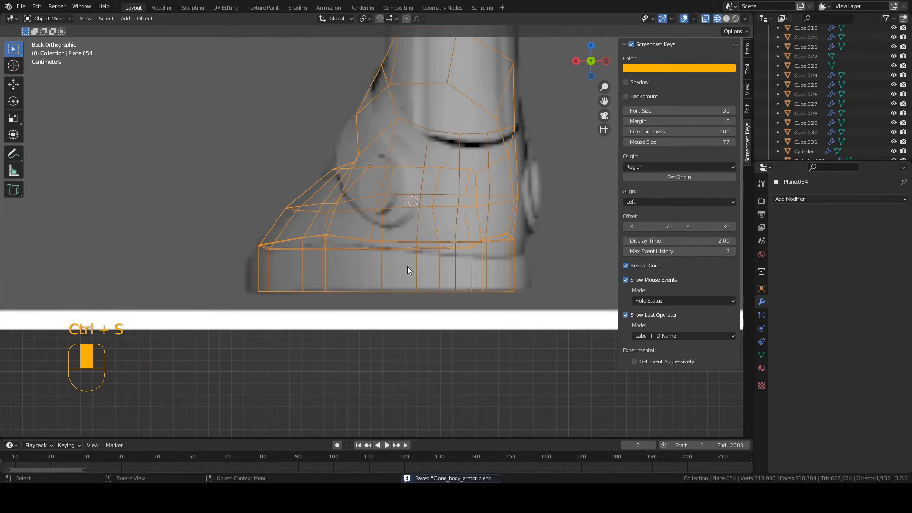
- Scale the whole foot to about 1.034 along X and shift it along X onto the back reference, finishing with a 0.0012 m correction
{"action": "left_click", "coordinate": [49, 19]}
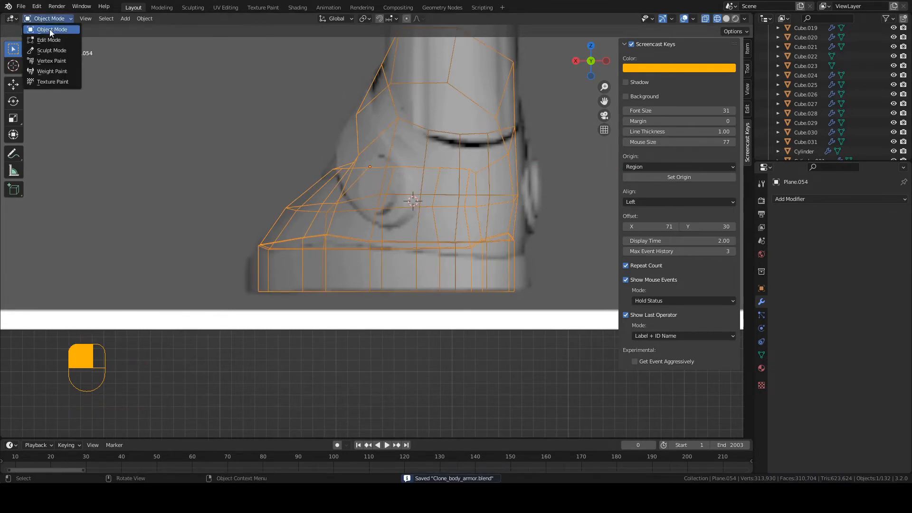
{"action": "left_click", "coordinate": [50, 30]}
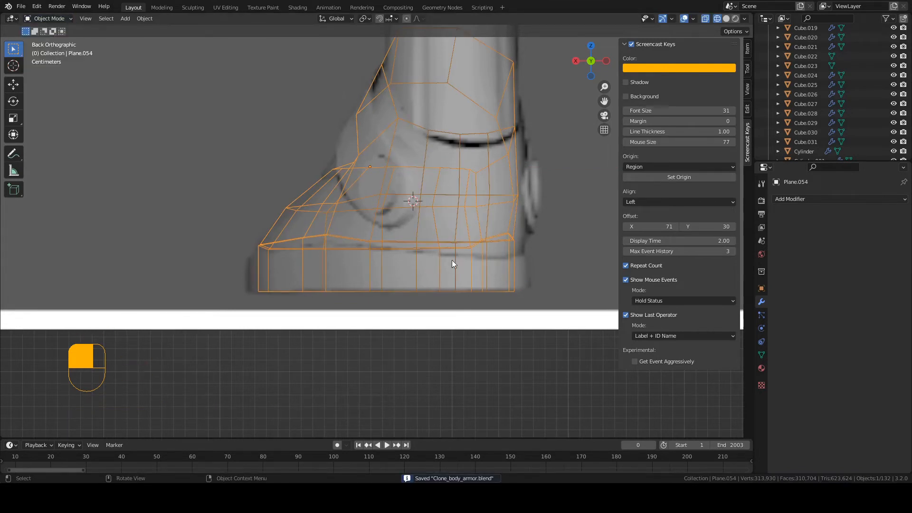
{"action": "key", "text": "s"}
{"action": "key", "text": "x"}
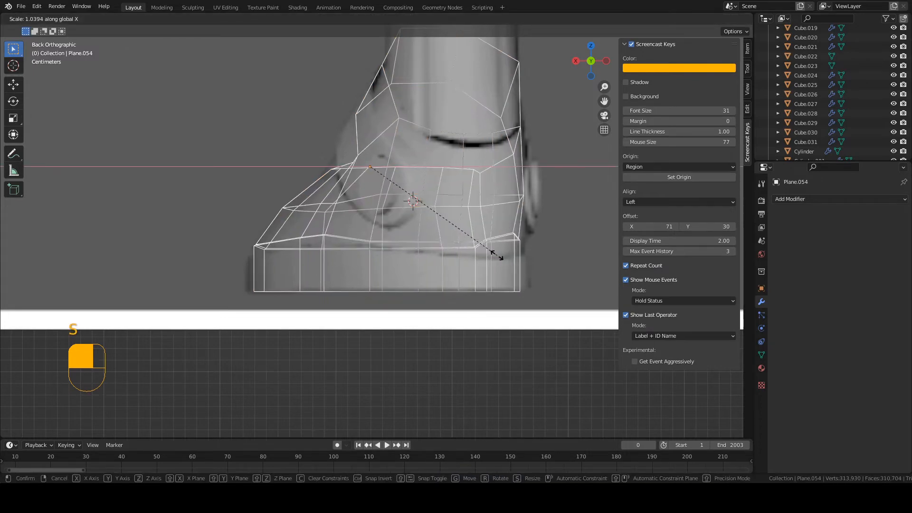
{"action": "left_click", "coordinate": [496, 255]}
{"action": "key", "text": "g"}
{"action": "key", "text": "x"}
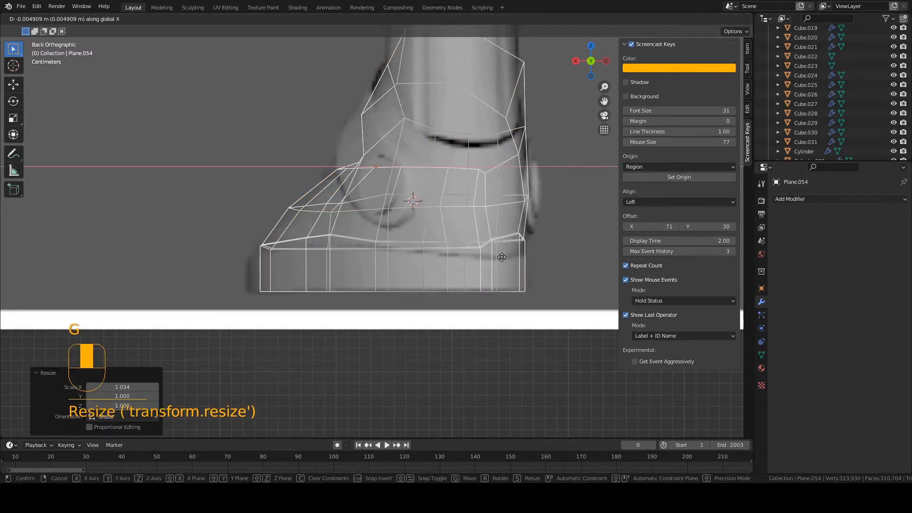
{"action": "left_click", "coordinate": [500, 257]}
{"action": "key", "text": "g"}
{"action": "key", "text": "x"}
{"action": "left_click", "coordinate": [498, 257]}
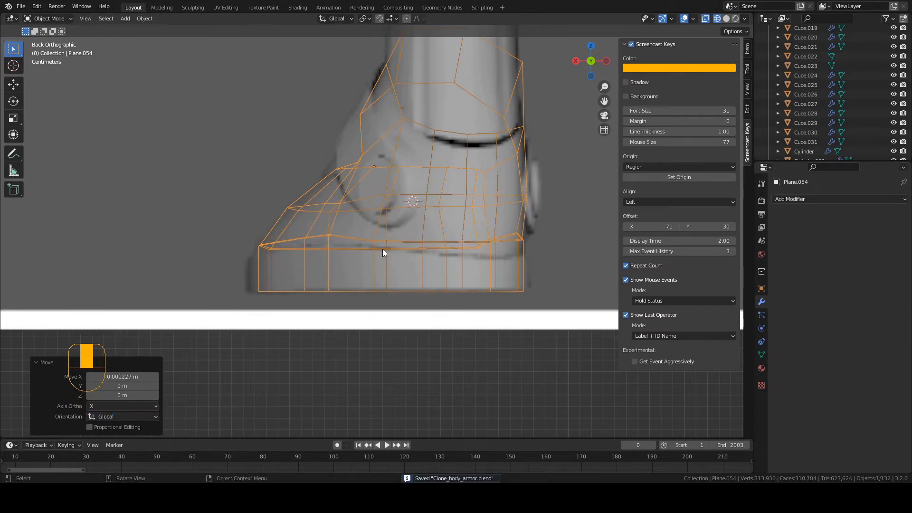
- Select the face loop around the sole and widen it to about 1.048 along X to match the back reference
{"action": "key", "text": "Tab"}
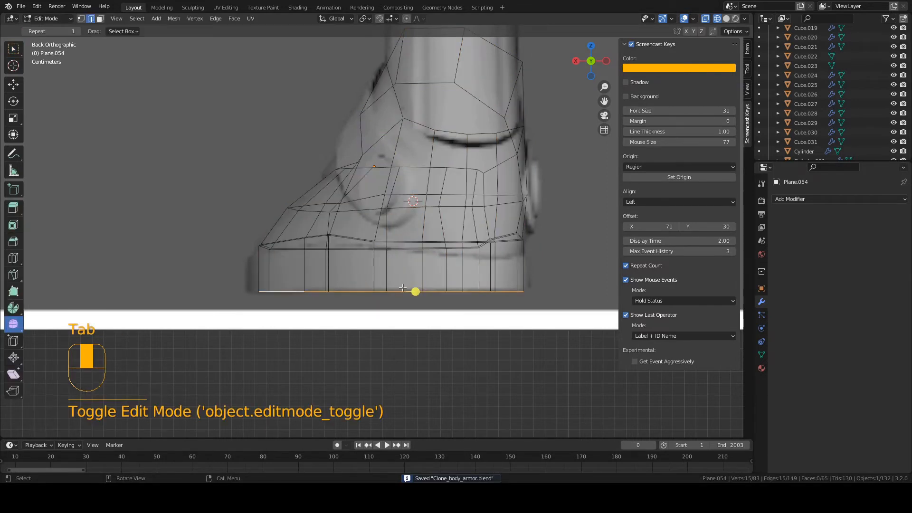
{"action": "key", "text": "3"}
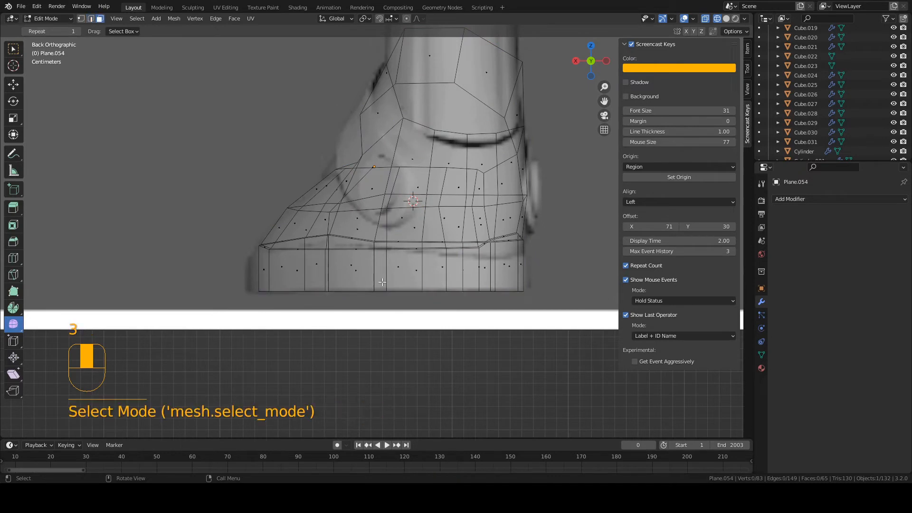
{"action": "key", "text": "a"}
{"action": "key", "text": "a"}
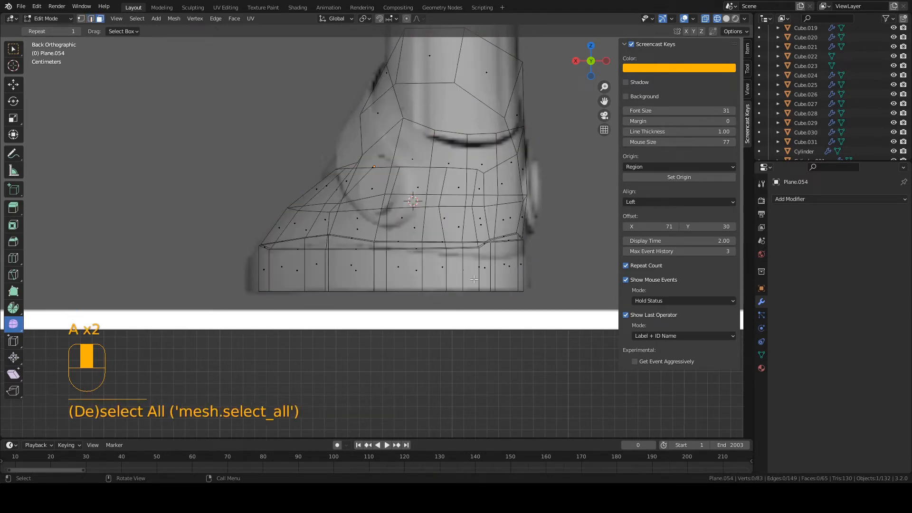
{"action": "left_click", "coordinate": [451, 270], "text": "alt+shift"}
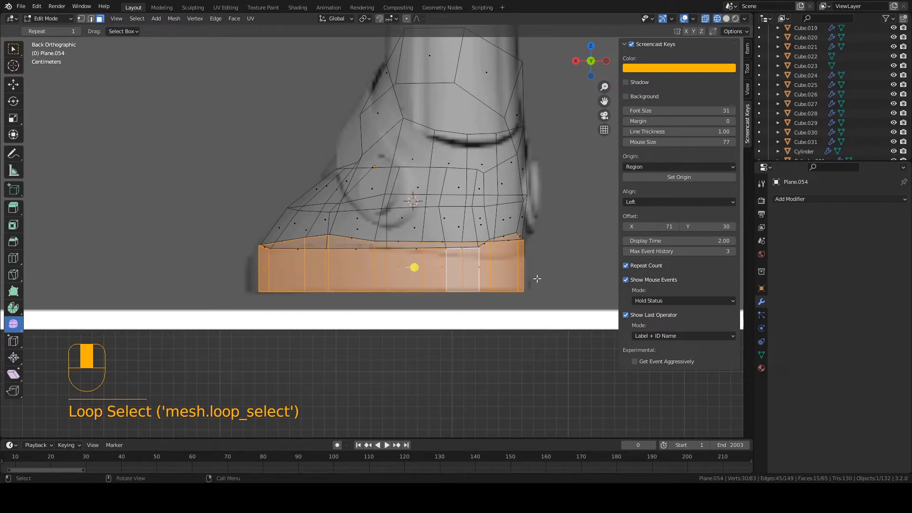
{"action": "key", "text": "s"}
{"action": "key", "text": "x"}
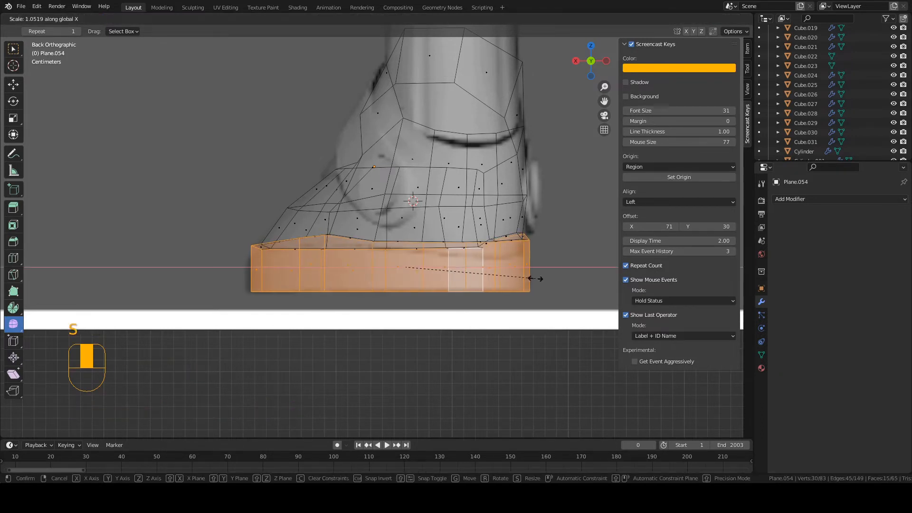
{"action": "left_click", "coordinate": [537, 279]}
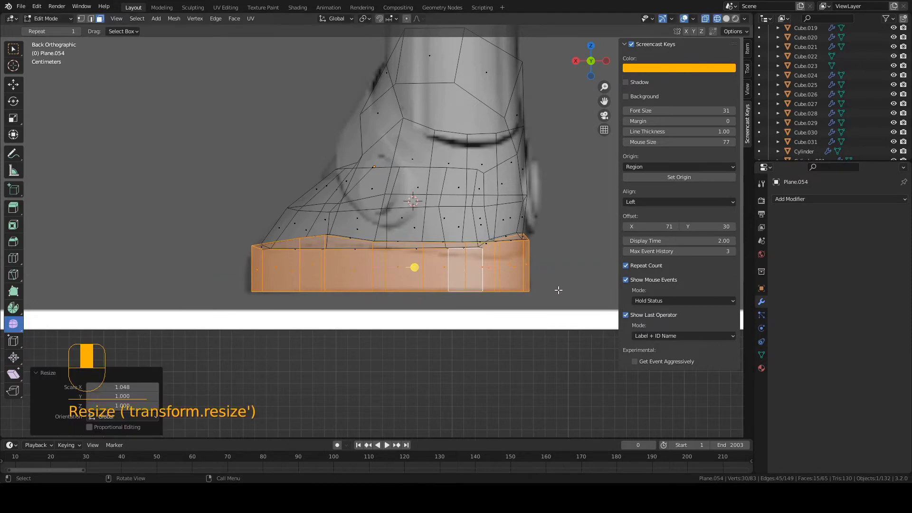
- Scale the sole's face loop to about 0.82 along Z, raise it about 0.0041 m to the side reference, and save the file
{"action": "key", "text": "KP_3"}
{"action": "key", "text": "z"}
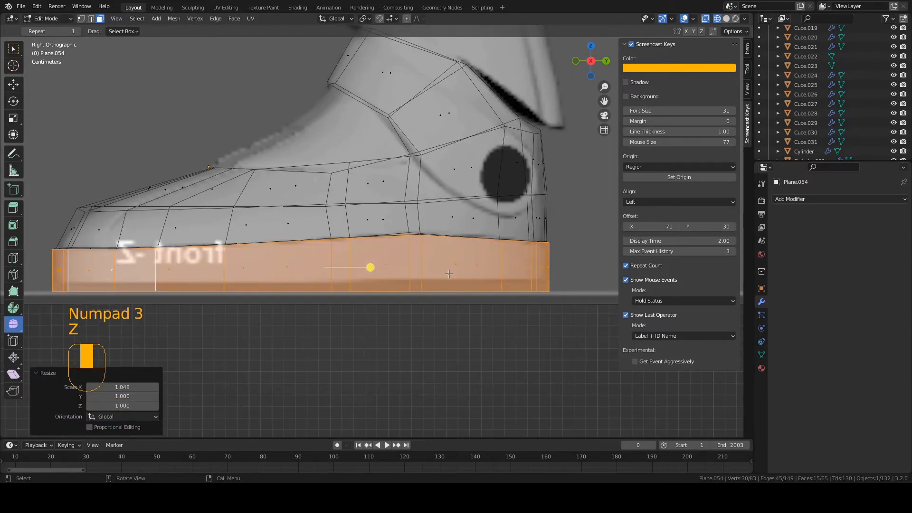
{"action": "key", "text": "z"}
{"action": "key", "text": "s"}
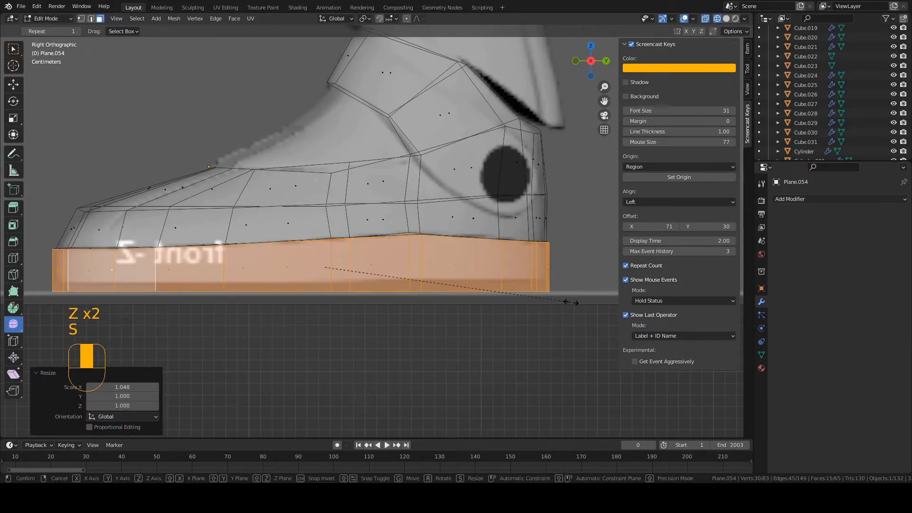
{"action": "left_click", "coordinate": [528, 292]}
{"action": "key", "text": "g"}
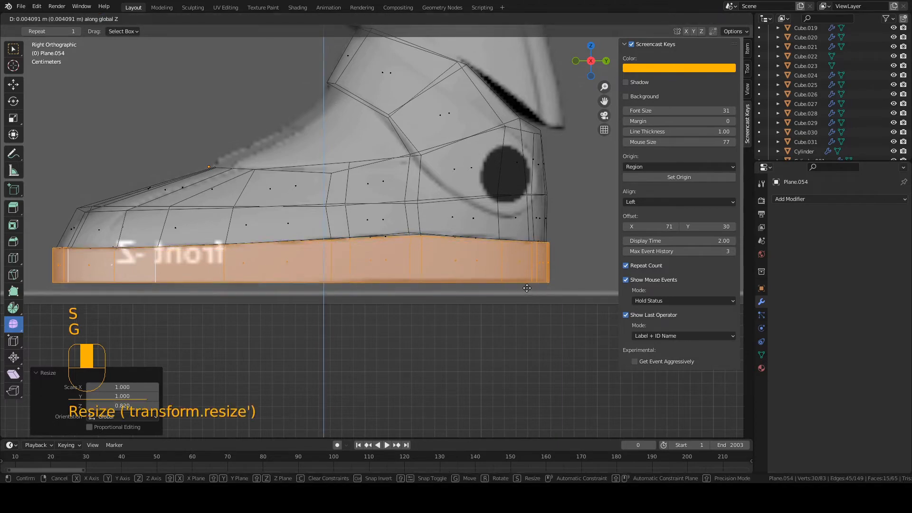
{"action": "left_click", "coordinate": [526, 289]}
{"action": "scroll", "coordinate": [530, 291], "scroll_direction": "down", "scroll_amount": 1}
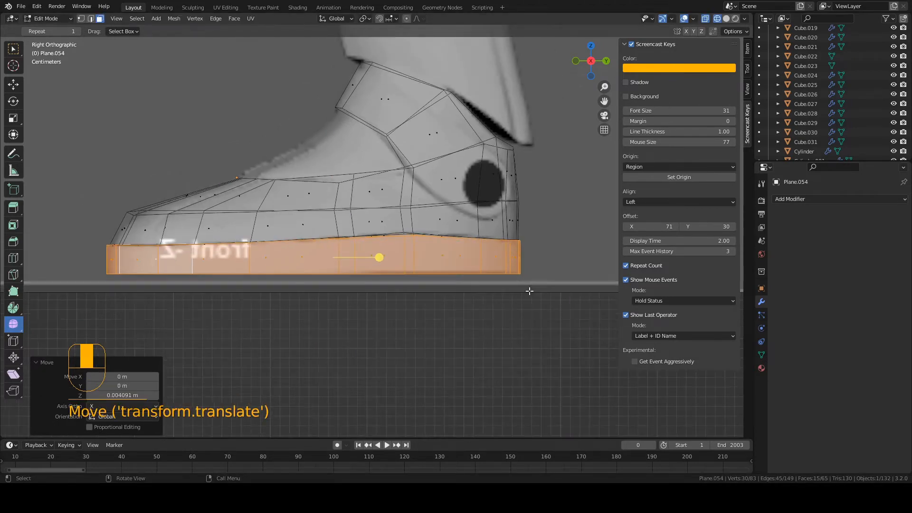
{"action": "key", "text": "z"}
{"action": "middle_click_drag", "start_coordinate": [454, 289], "coordinate": [356, 317]}
{"action": "key", "text": "Tab"}
{"action": "key", "text": "ctrl+s"}
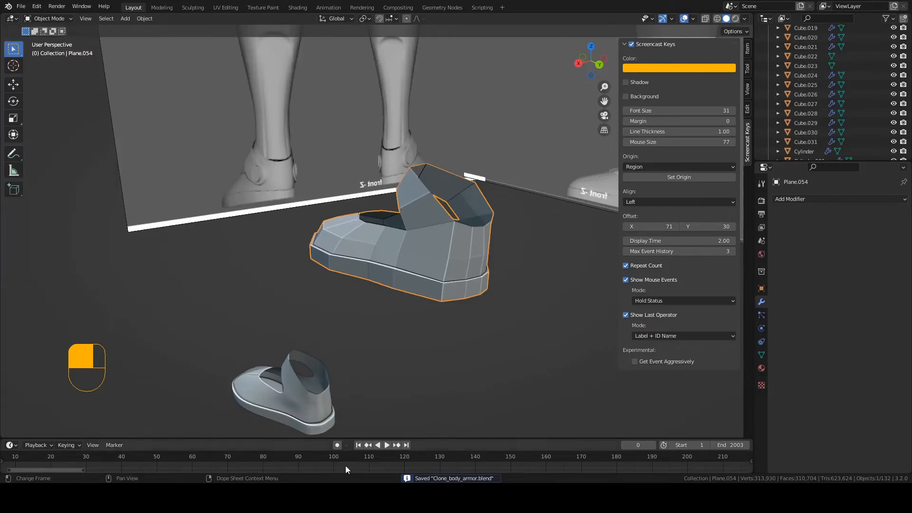
- Select the edge loop running over the middle of the toe, reposition it, and save the file
{"action": "middle_click_drag", "start_coordinate": [377, 274], "coordinate": [392, 419]}
{"action": "scroll", "coordinate": [430, 296], "scroll_direction": "up", "scroll_amount": 3}
{"action": "key", "text": "Tab"}
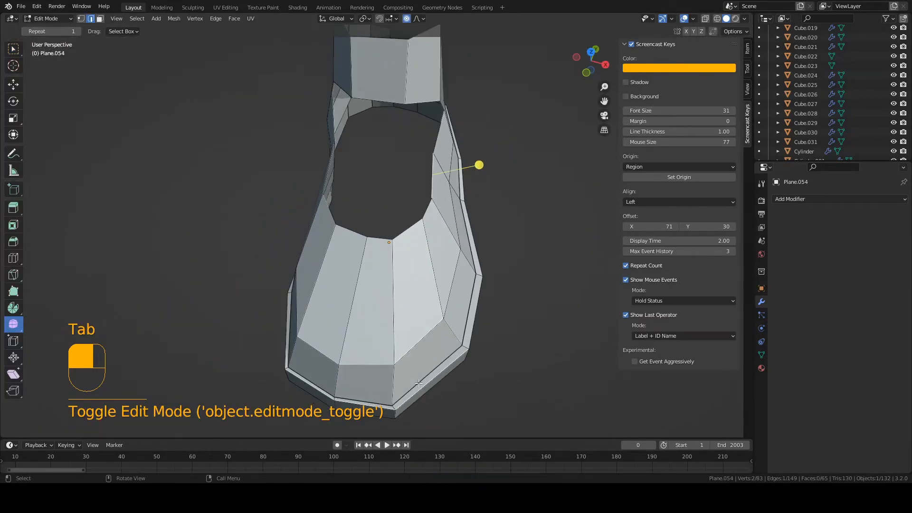
{"action": "key", "text": "a"}
{"action": "key", "text": "a"}
{"action": "left_click", "coordinate": [393, 419]}
{"action": "key", "text": "a"}
{"action": "key", "text": "a"}
{"action": "left_click", "coordinate": [395, 387], "text": "alt+shift"}
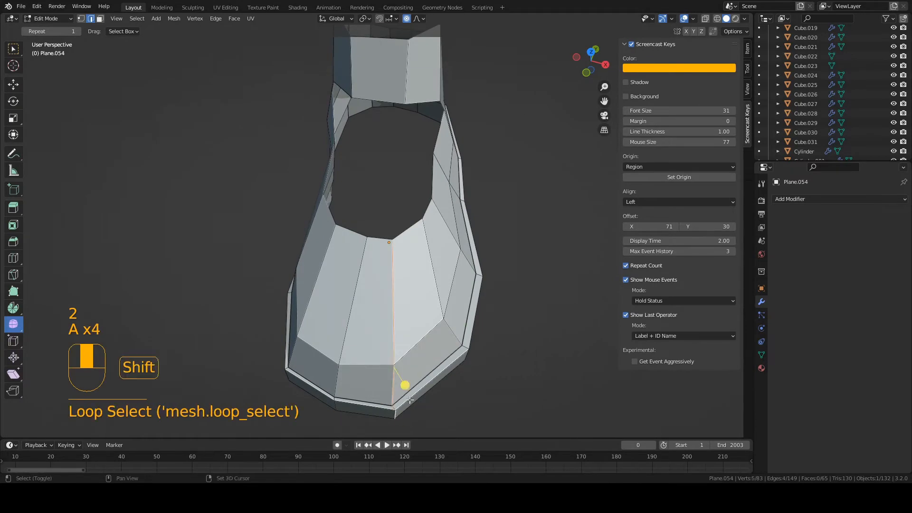
{"action": "middle_click_drag", "start_coordinate": [405, 385], "coordinate": [384, 395]}
{"action": "key", "text": "g"}
{"action": "middle_click_drag", "start_coordinate": [384, 395], "coordinate": [402, 386]}
{"action": "key", "text": "Tab"}
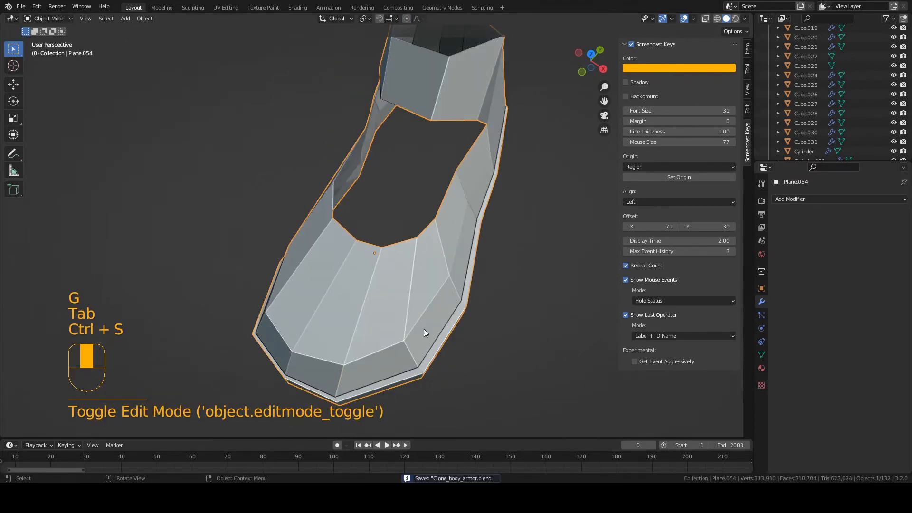
{"action": "middle_click_drag", "start_coordinate": [425, 333], "coordinate": [452, 306]}
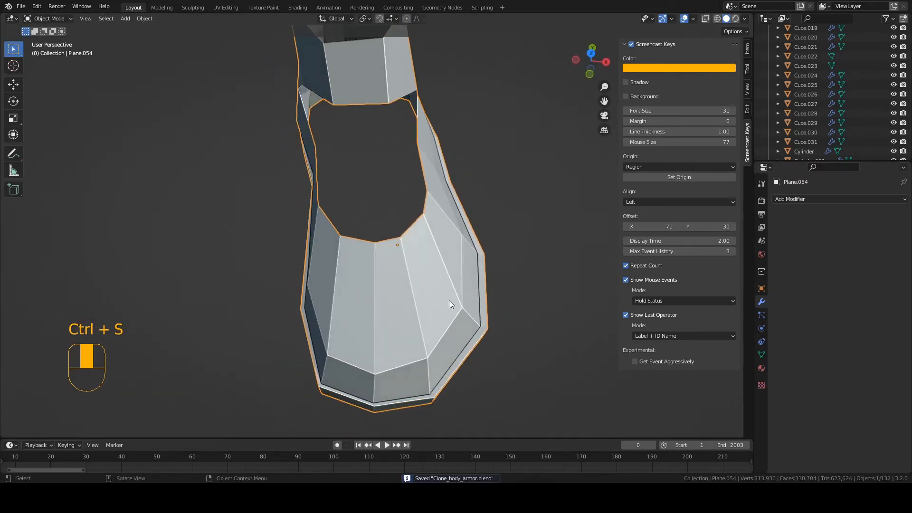
- Add a Subdivision modifier to the foot in Object Mode with 2 viewport levels, and save the file
{"action": "left_click", "coordinate": [45, 19]}
{"action": "left_click", "coordinate": [46, 31]}
{"action": "middle_click_drag", "start_coordinate": [561, 247], "coordinate": [598, 222]}
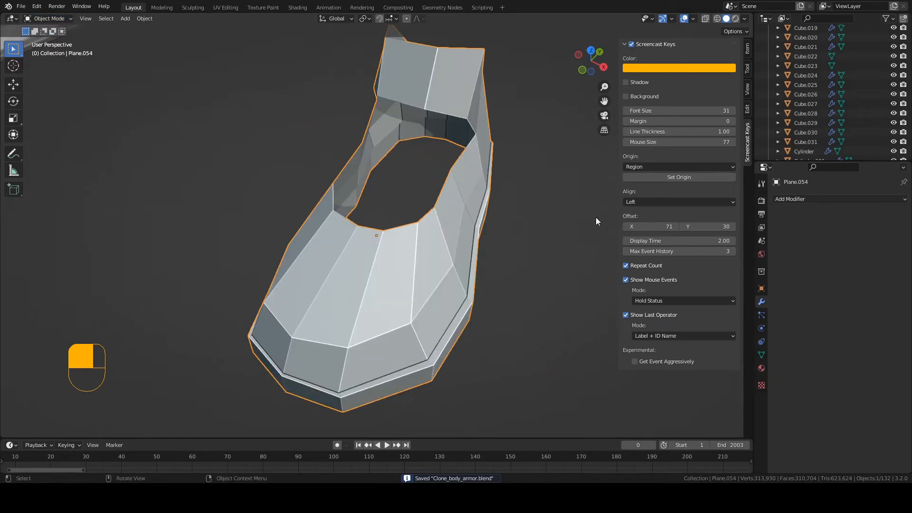
{"action": "left_click", "coordinate": [826, 200]}
{"action": "left_click", "coordinate": [732, 372]}
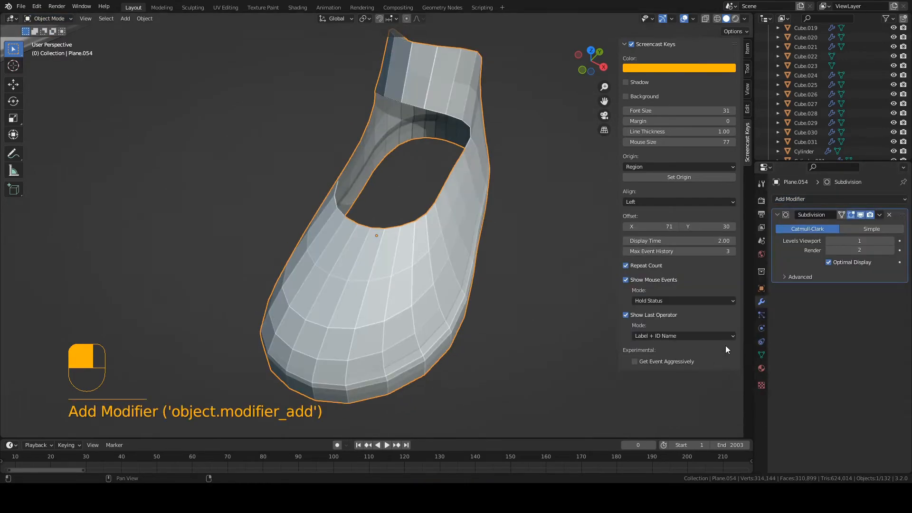
{"action": "left_click", "coordinate": [891, 241]}
{"action": "middle_click_drag", "start_coordinate": [399, 271], "coordinate": [280, 228]}
{"action": "key", "text": "ctrl+s"}
- Move the ankle collar's top front edge about 0.018 m toward the toe and 0.007 m up to meet the side reference
{"action": "key", "text": "KP_3"}
{"action": "key", "text": "z"}
{"action": "left_click", "coordinate": [378, 231]}
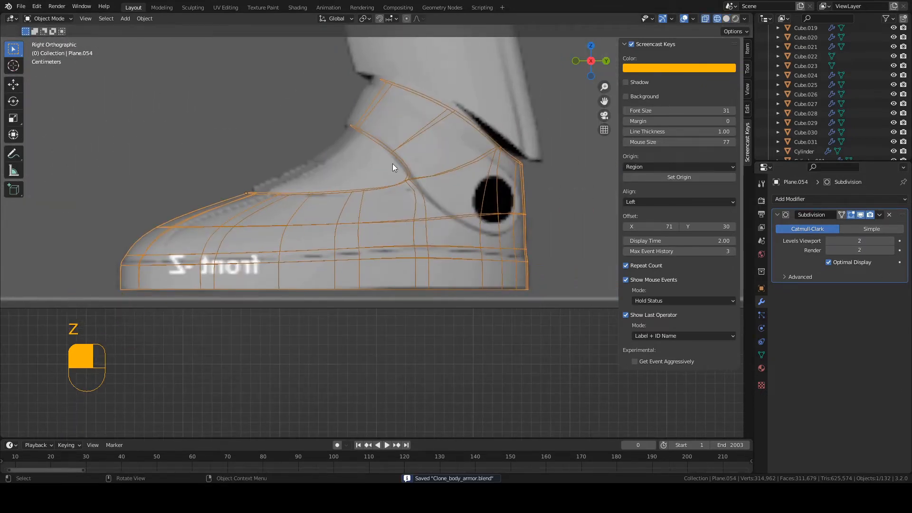
{"action": "scroll", "coordinate": [355, 186], "scroll_direction": "up", "scroll_amount": 2, "text": "shift"}
{"action": "key", "text": "Tab"}
{"action": "key", "text": "1"}
{"action": "left_click", "coordinate": [373, 138]}
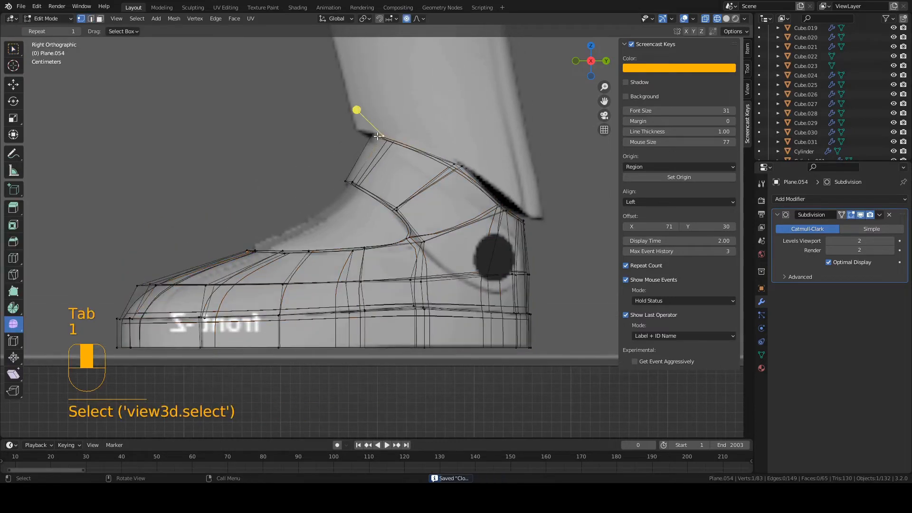
{"action": "scroll", "coordinate": [375, 124], "scroll_direction": "up", "scroll_amount": 1}
{"action": "key", "text": "2"}
{"action": "left_click", "coordinate": [369, 114]}
{"action": "key", "text": "ctrl+s"}
{"action": "key", "text": "g"}
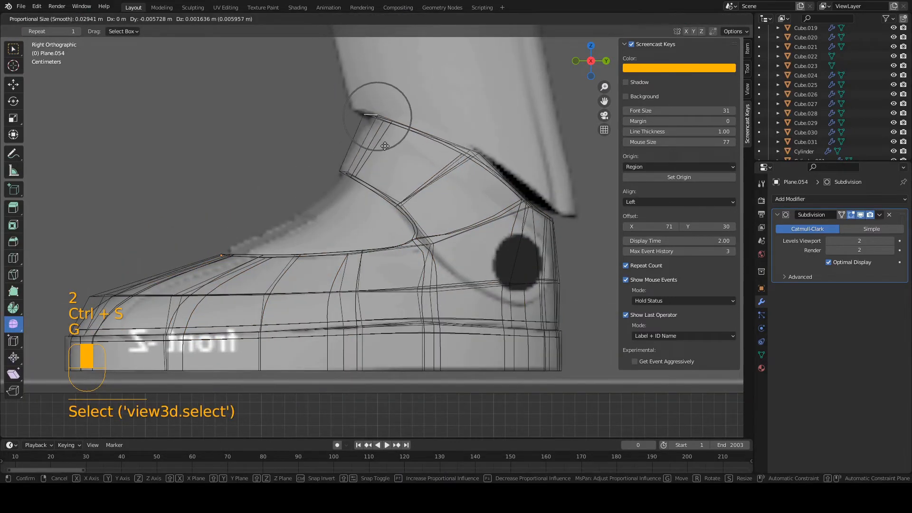
{"action": "left_click", "coordinate": [367, 139]}
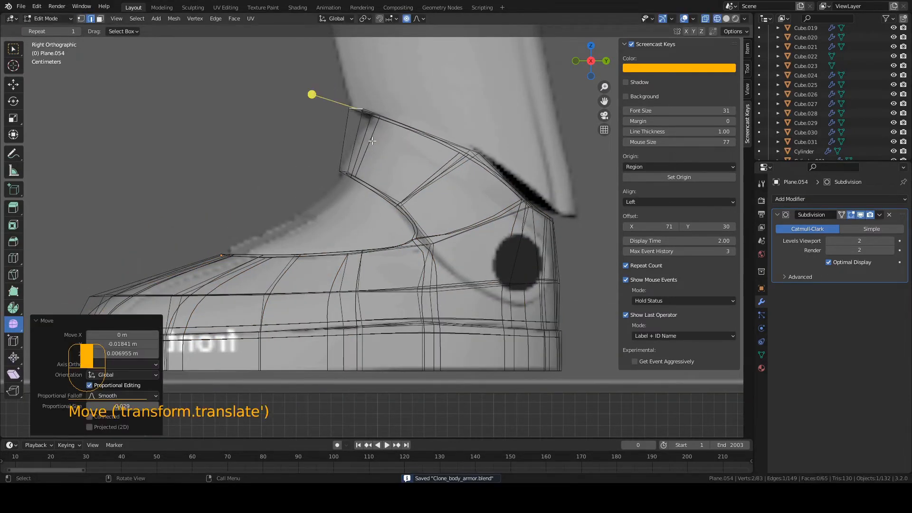
- Nudge the collar's top front edge about 0.002 m down along Z and fine-tune its position against the reference
{"action": "key", "text": "g"}
{"action": "left_click", "coordinate": [373, 143]}
{"action": "key", "text": "z"}
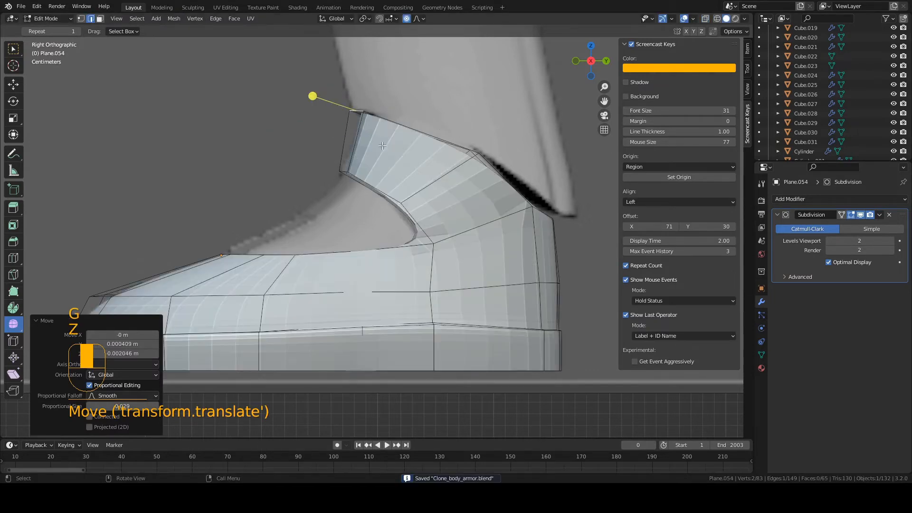
{"action": "key", "text": "g"}
{"action": "left_click", "coordinate": [380, 143]}
{"action": "key", "text": "z"}
- Select the upright edge just behind the collar's front and move it to follow the side reference
{"action": "left_click", "coordinate": [368, 144]}
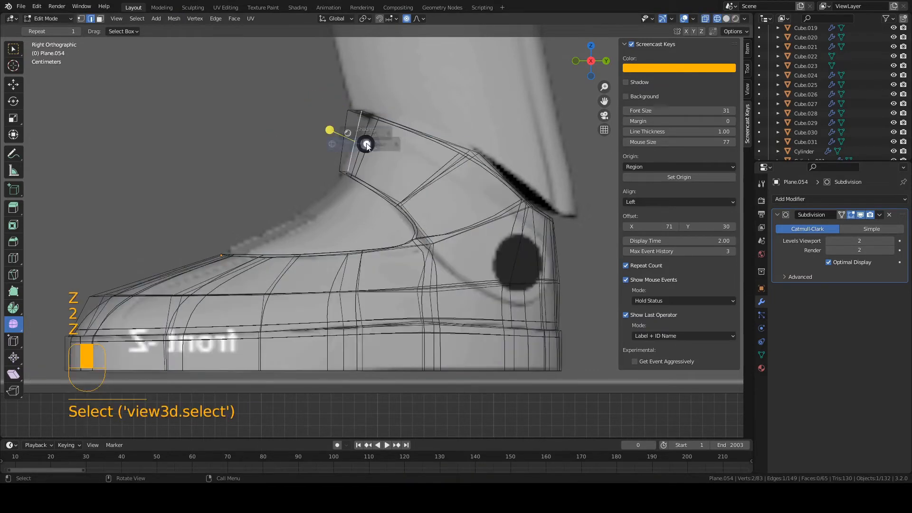
{"action": "key", "text": "z"}
{"action": "key", "text": "g"}
{"action": "key", "text": "g"}
{"action": "left_click", "coordinate": [366, 149]}
{"action": "key", "text": "z"}
{"action": "left_click", "coordinate": [331, 153]}
- Move the collar's upper side vertices onto the reference line, the last about 0.0074 m along Y and 0.0016 m up, and save
{"action": "key", "text": "1"}
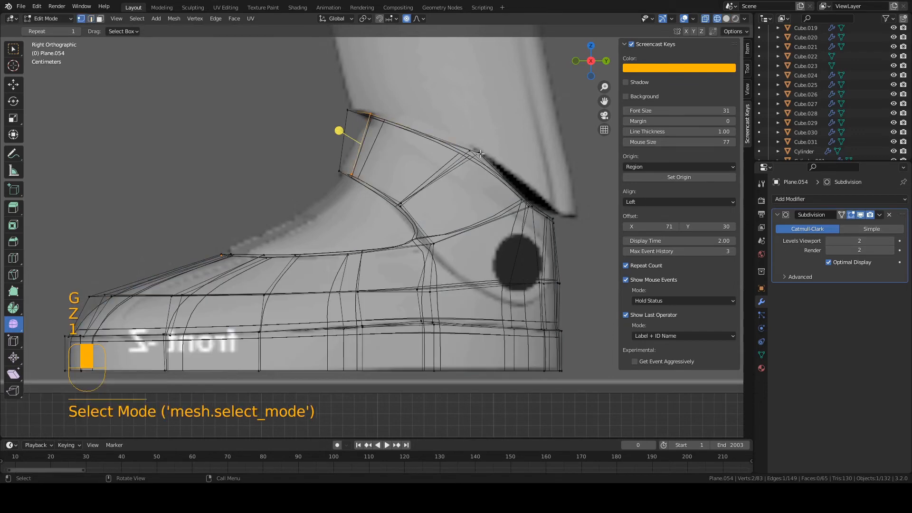
{"action": "left_click", "coordinate": [478, 154]}
{"action": "key", "text": "g"}
{"action": "left_click", "coordinate": [479, 153]}
{"action": "left_click", "coordinate": [470, 153]}
{"action": "key", "text": "g"}
{"action": "left_click", "coordinate": [479, 156]}
{"action": "key", "text": "ctrl+s"}
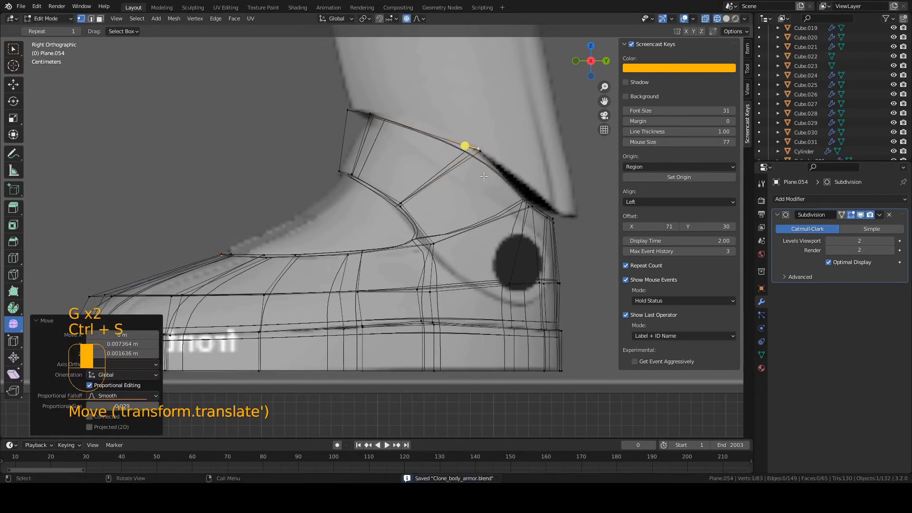
- Nudge the upper side vertices of the ankle collar onto the side reference line and save the file
{"action": "key", "text": "g"}
{"action": "left_click", "coordinate": [472, 154]}
{"action": "key", "text": "g"}
{"action": "left_click", "coordinate": [485, 153]}
{"action": "key", "text": "ctrl+s"}
{"action": "key", "text": "Tab"}
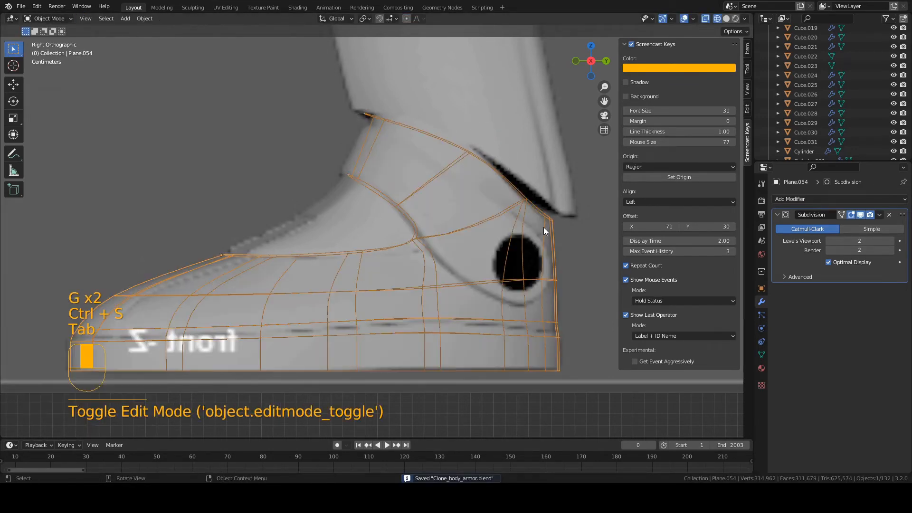
{"action": "key", "text": "ctrl+s"}
- Show the foot piece in solid shading, nudge a vertex on the side rim of the ankle opening, and save
{"action": "key", "text": "KP_1"}
{"action": "middle_click_drag", "start_coordinate": [432, 244], "coordinate": [426, 255]}
{"action": "key", "text": "z"}
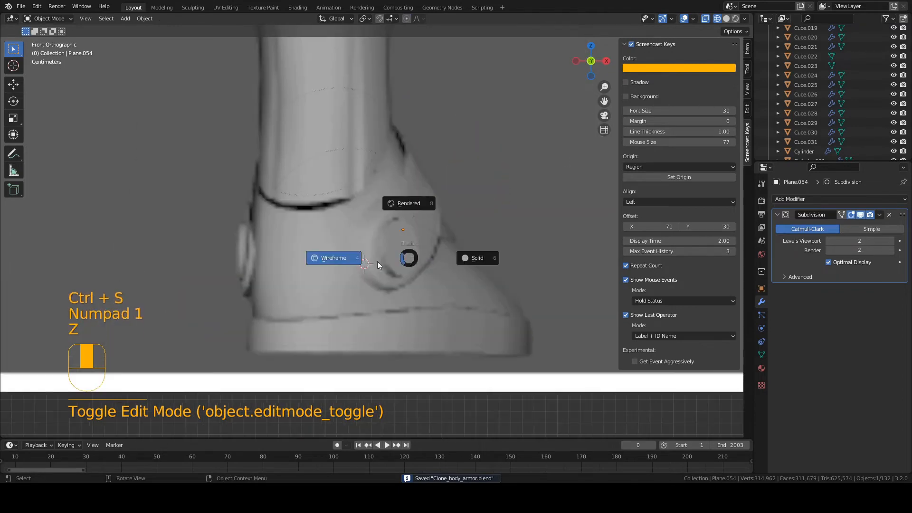
{"action": "middle_click_drag", "start_coordinate": [366, 258], "coordinate": [267, 259]}
{"action": "key", "text": "z"}
{"action": "middle_click_drag", "start_coordinate": [420, 269], "coordinate": [465, 255]}
{"action": "key", "text": "Tab"}
{"action": "key", "text": "1"}
{"action": "left_click", "coordinate": [427, 197]}
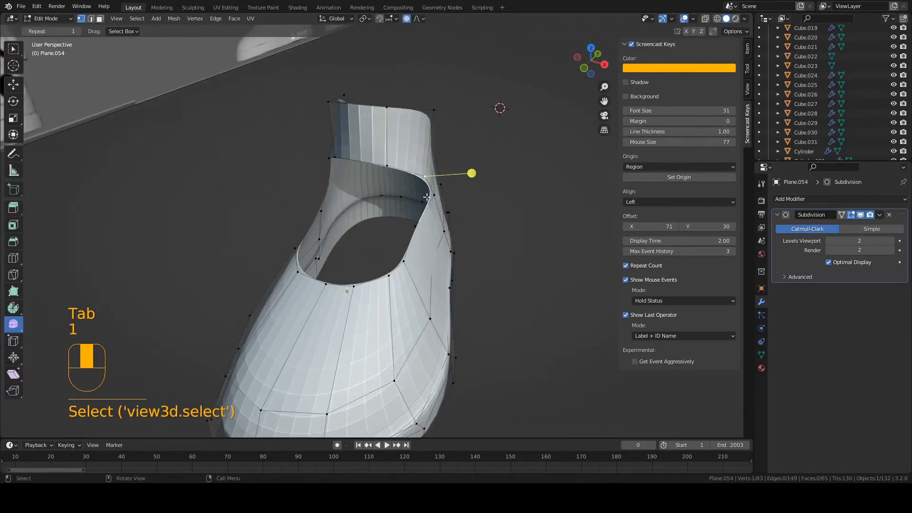
{"action": "key", "text": "g"}
{"action": "left_click", "coordinate": [426, 197]}
{"action": "key", "text": "Tab"}
{"action": "key", "text": "ctrl+s"}
- Add a supporting loop cut around the sole's side wall near its upper edge, at a slide factor of about 0.78
{"action": "middle_click_drag", "start_coordinate": [532, 285], "coordinate": [409, 243]}
{"action": "key", "text": "Tab"}
{"action": "middle_click_drag", "start_coordinate": [485, 314], "coordinate": [384, 364]}
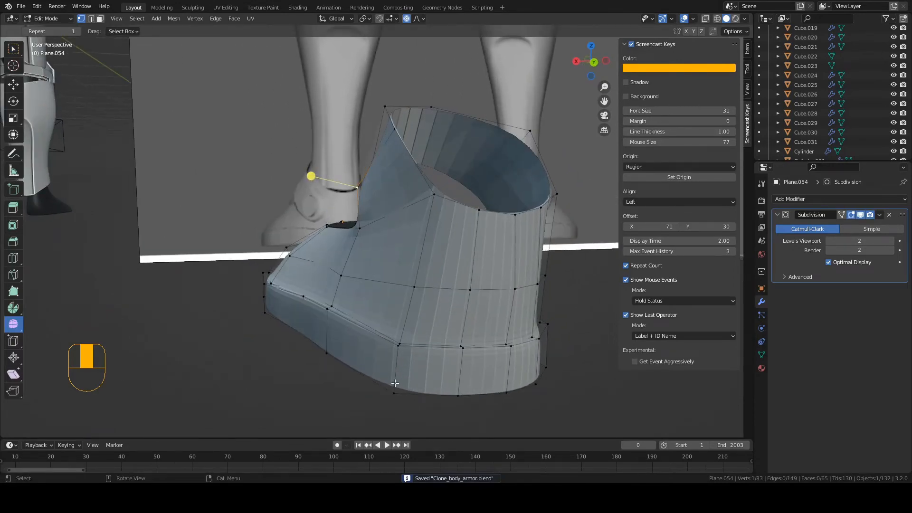
{"action": "middle_click_drag", "start_coordinate": [412, 354], "coordinate": [399, 355]}
{"action": "key", "text": "ctrl+r"}
{"action": "left_click", "coordinate": [391, 356]}
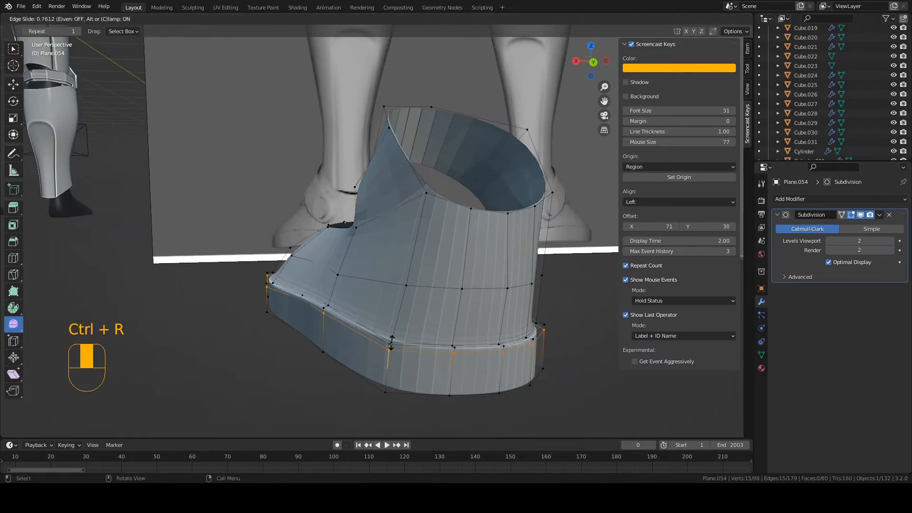
{"action": "left_click", "coordinate": [392, 341]}
- Add a second loop cut around the side wall close to the sole's bottom edge, slid about 0.89, and save
{"action": "key", "text": "ctrl+r"}
{"action": "left_click", "coordinate": [389, 365]}
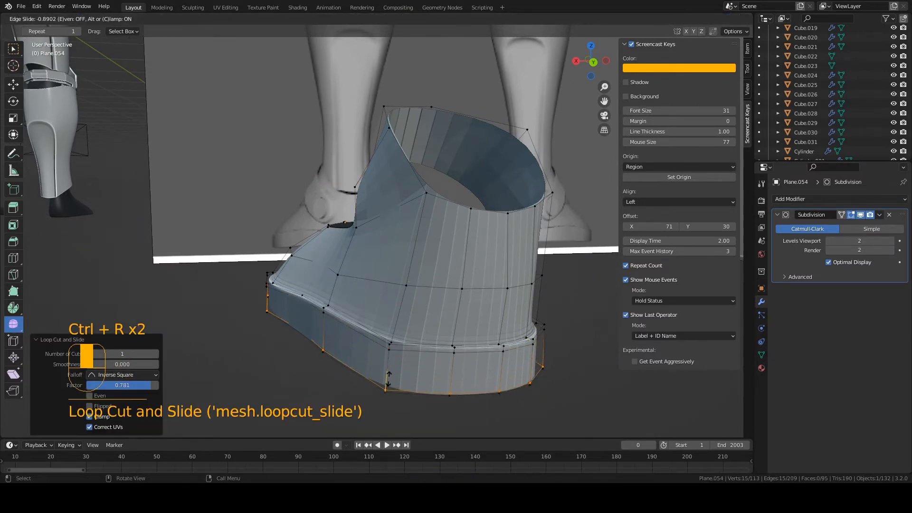
{"action": "left_click", "coordinate": [389, 379]}
{"action": "middle_click_drag", "start_coordinate": [389, 379], "coordinate": [413, 330]}
{"action": "key", "text": "Tab"}
{"action": "key", "text": "ctrl+s"}
- Select the edges on the lower rim of the open sole and adjust their position along Y
{"action": "key", "text": "Tab"}
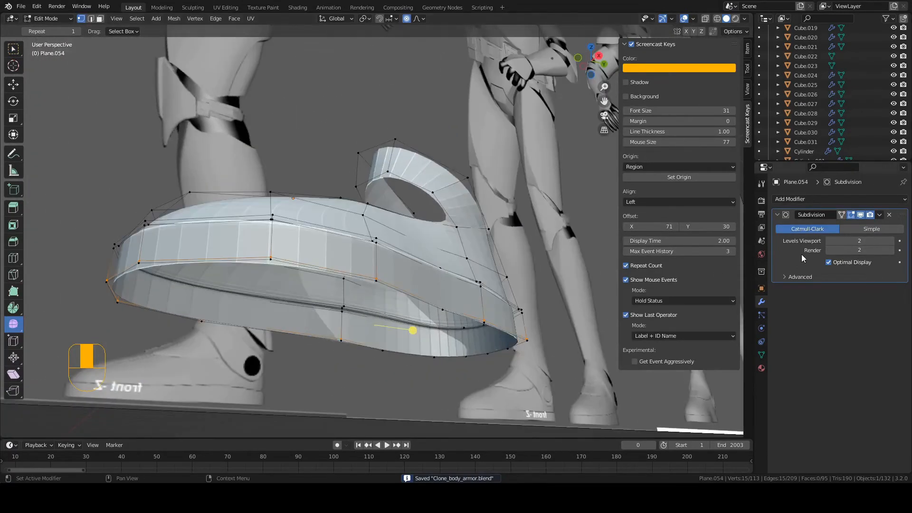
{"action": "middle_click_drag", "start_coordinate": [352, 307], "coordinate": [290, 310]}
{"action": "key", "text": "2"}
{"action": "left_click", "coordinate": [286, 309]}
{"action": "scroll", "coordinate": [312, 362], "scroll_direction": "up", "scroll_amount": 1}
{"action": "middle_click_drag", "start_coordinate": [367, 268], "coordinate": [454, 305], "text": "shift"}
{"action": "left_click", "coordinate": [422, 367]}
{"action": "scroll", "coordinate": [422, 367], "scroll_direction": "down", "scroll_amount": 2}
{"action": "key", "text": "a"}
{"action": "key", "text": "a"}
{"action": "left_click", "coordinate": [423, 309], "text": "alt+shift"}
{"action": "key", "text": "g"}
{"action": "key", "text": "y"}
{"action": "left_click", "coordinate": [438, 312]}
- Fill a face between two opposite bottom rim edges across the open sole and set the viewport subdivision level to 0
{"action": "left_click", "coordinate": [512, 324]}
{"action": "left_click", "coordinate": [450, 315]}
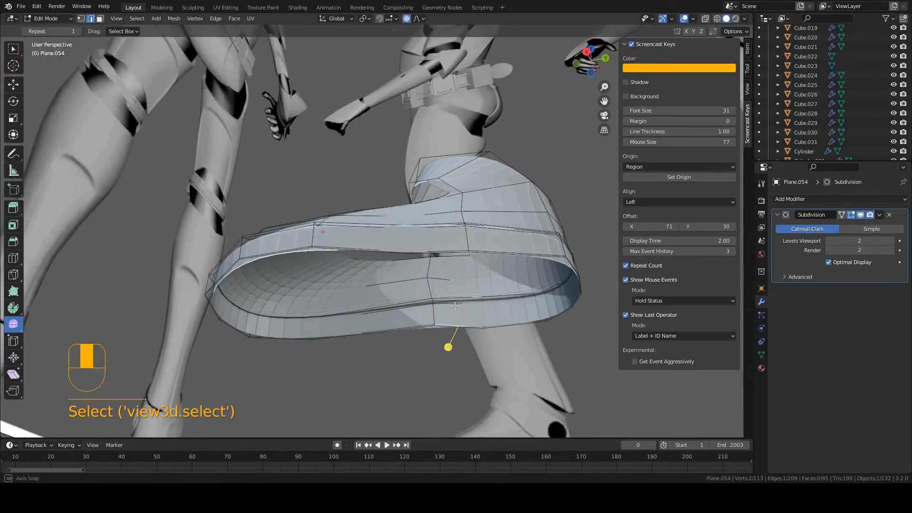
{"action": "scroll", "coordinate": [412, 295], "scroll_direction": "up", "scroll_amount": 1}
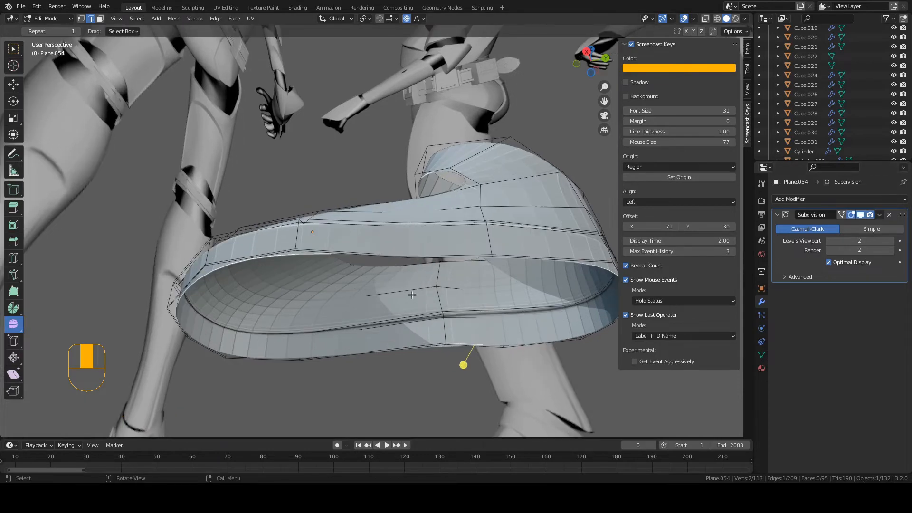
{"action": "middle_click_drag", "start_coordinate": [357, 247], "coordinate": [375, 275]}
{"action": "left_click", "coordinate": [369, 347], "text": "shift"}
{"action": "middle_click_drag", "start_coordinate": [368, 347], "coordinate": [438, 270]}
{"action": "key", "text": "ctrl+z"}
{"action": "key", "text": "f"}
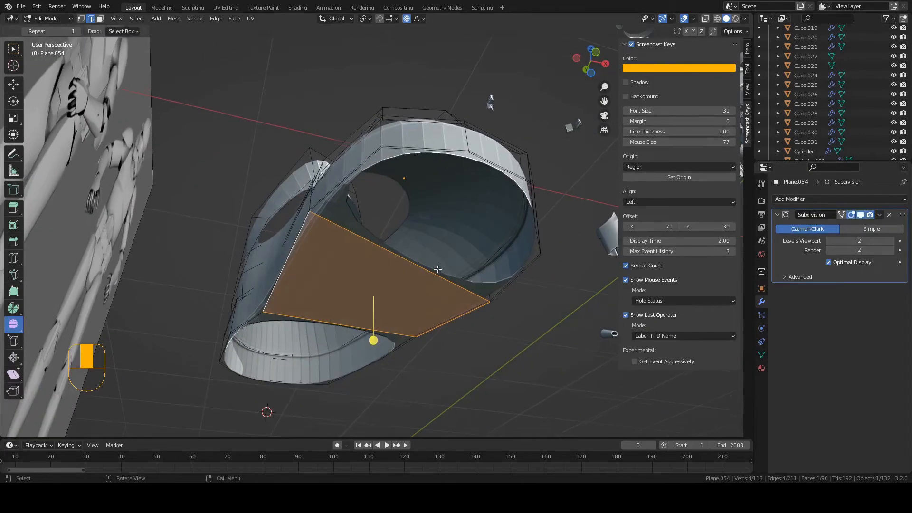
{"action": "left_click", "coordinate": [829, 241]}
{"action": "left_click", "coordinate": [829, 241]}
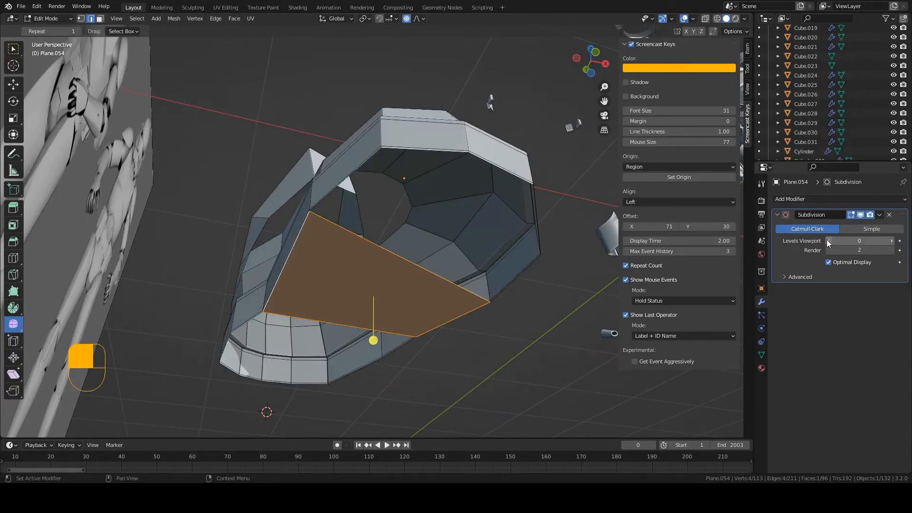
- Adjust the sole's bottom rim edge on the toe side of the new face and save
{"action": "middle_click_drag", "start_coordinate": [513, 223], "coordinate": [491, 226]}
{"action": "key", "text": "1"}
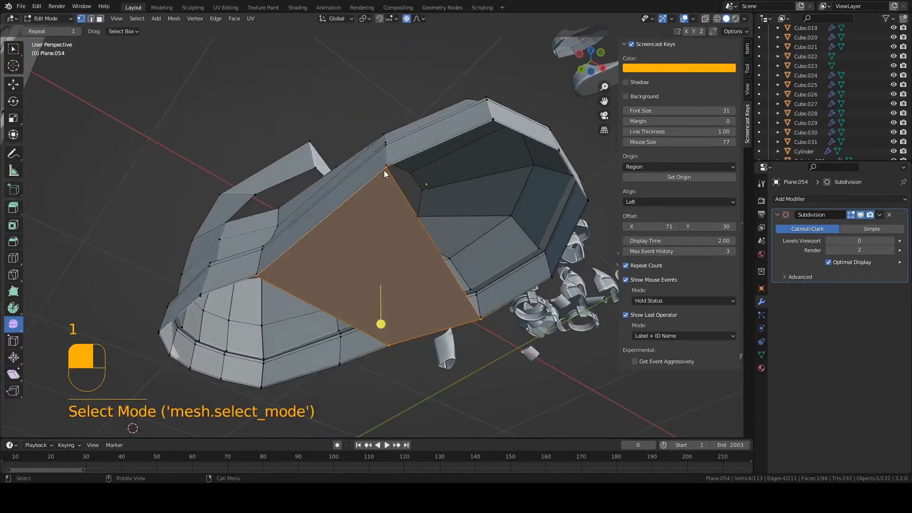
{"action": "left_click", "coordinate": [385, 168]}
{"action": "middle_click_drag", "start_coordinate": [385, 168], "coordinate": [415, 188]}
{"action": "key", "text": "2"}
{"action": "left_click", "coordinate": [454, 225]}
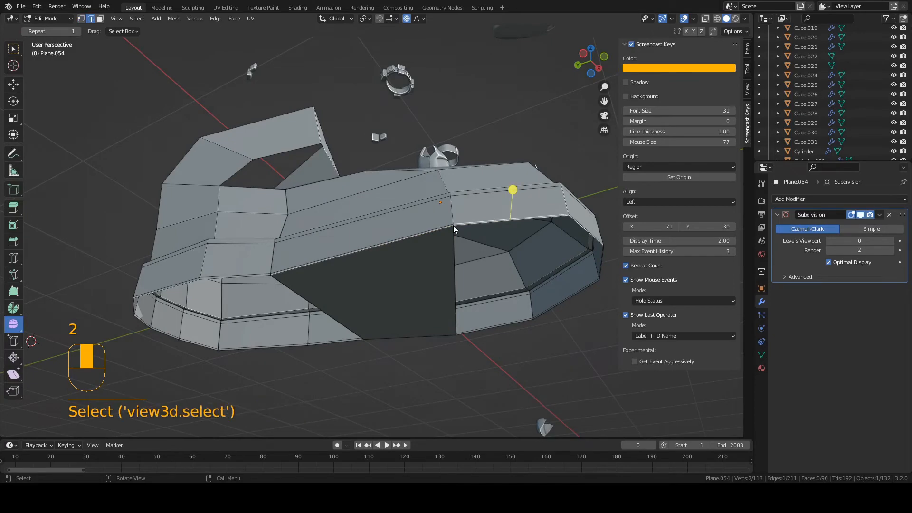
{"action": "key", "text": "g"}
{"action": "middle_click_drag", "start_coordinate": [454, 225], "coordinate": [412, 211]}
{"action": "key", "text": "g"}
{"action": "left_click", "coordinate": [468, 194]}
{"action": "key", "text": "Tab"}
{"action": "key", "text": "ctrl+s"}
- Fill the sole section in front of the first face by joining its opposite rim edges, and save
{"action": "key", "text": "2"}
{"action": "key", "text": "Tab"}
{"action": "key", "text": "2"}
{"action": "left_click", "coordinate": [413, 232]}
{"action": "left_click", "coordinate": [208, 267], "text": "shift"}
{"action": "middle_click_drag", "start_coordinate": [207, 266], "coordinate": [333, 240]}
{"action": "key", "text": "f"}
{"action": "key", "text": "ctrl+s"}
- Close the toe end of the sole with a face between the opposite front rim edges and save
{"action": "key", "text": "2"}
{"action": "left_click", "coordinate": [363, 156]}
{"action": "left_click", "coordinate": [249, 222], "text": "shift"}
{"action": "key", "text": "f"}
{"action": "key", "text": "Tab"}
{"action": "key", "text": "Tab"}
{"action": "key", "text": "ctrl+s"}
- Fill the sole section directly behind the first face by joining the two opposite rim edges
{"action": "mouse_move", "coordinate": [332, 240]}
{"action": "middle_mouse_down"}
{"action": "mouse_move", "coordinate": [402, 190]}
{"action": "mouse_move", "coordinate": [468, 263]}
{"action": "mouse_move", "coordinate": [332, 225]}
{"action": "middle_mouse_up"}
{"action": "key", "text": "2"}
{"action": "left_click", "coordinate": [403, 178]}
{"action": "left_click", "coordinate": [468, 262], "text": "shift"}
{"action": "mouse_move", "coordinate": [332, 226]}
{"action": "middle_mouse_down"}
{"action": "mouse_move", "coordinate": [352, 238]}
{"action": "mouse_move", "coordinate": [333, 242]}
{"action": "middle_mouse_up"}
{"action": "key", "text": "f"}
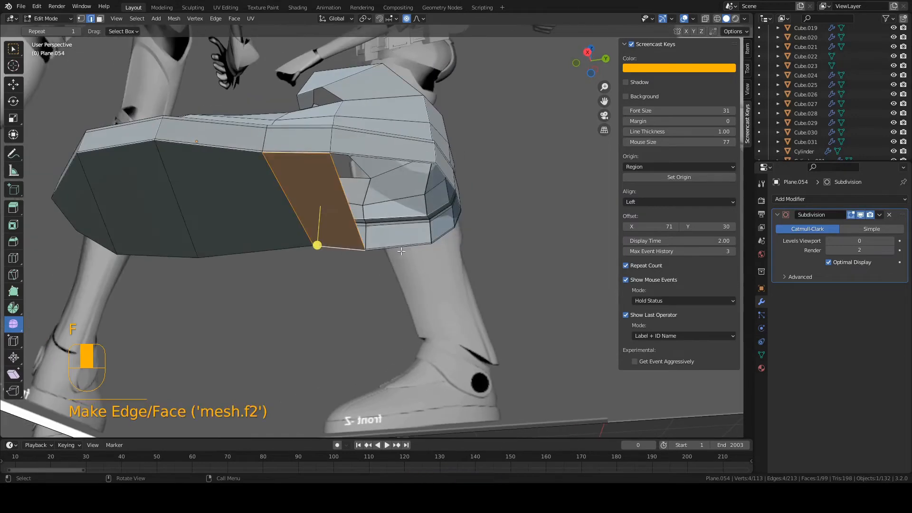
- Extend the sole toward the heel with another face between the opposite rim edges and save
{"action": "left_click", "coordinate": [394, 249]}
{"action": "middle_click_drag", "start_coordinate": [394, 250], "coordinate": [385, 213], "text": "shift"}
{"action": "left_click", "coordinate": [372, 142], "text": "shift"}
{"action": "middle_click_drag", "start_coordinate": [373, 141], "coordinate": [340, 134]}
{"action": "key", "text": "f"}
{"action": "middle_click_drag", "start_coordinate": [418, 176], "coordinate": [360, 181]}
{"action": "key", "text": "ctrl+s"}
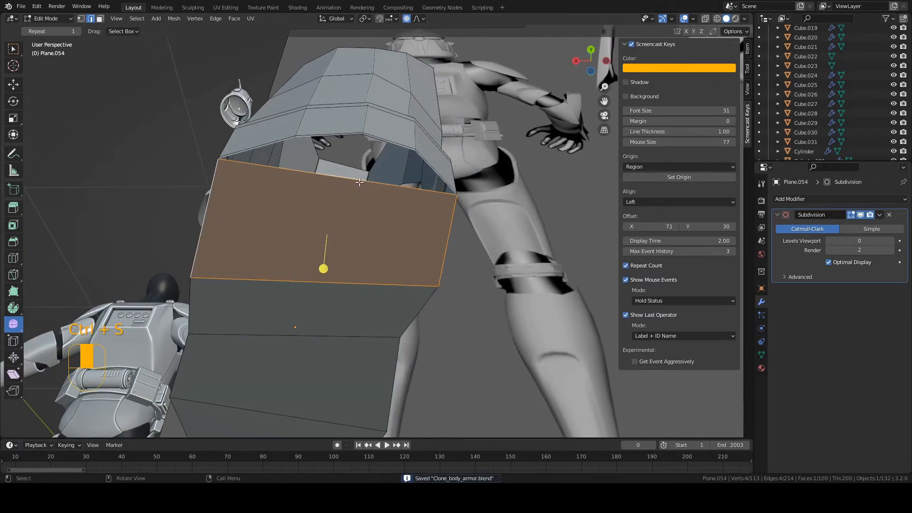
- Add a lengthwise loop cut down the middle of the sole
{"action": "middle_click_drag", "start_coordinate": [324, 269], "coordinate": [378, 256]}
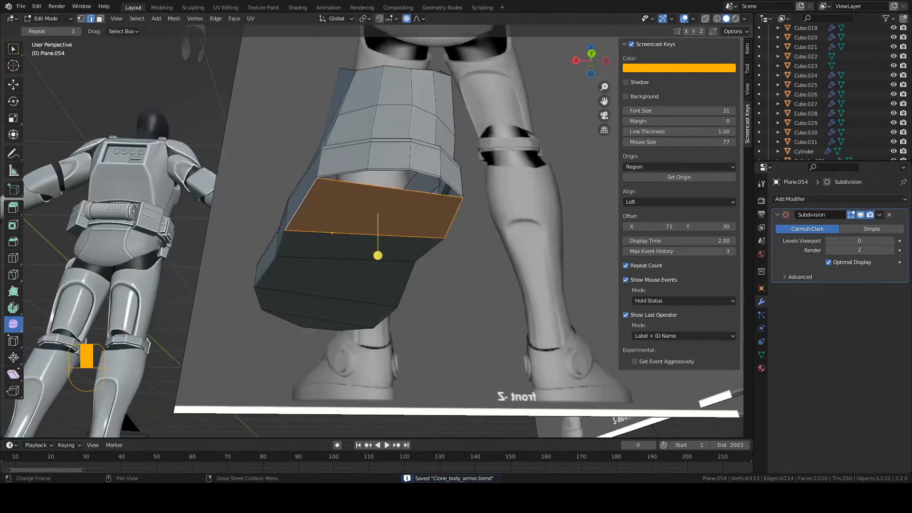
{"action": "middle_click_drag", "start_coordinate": [391, 196], "coordinate": [381, 204]}
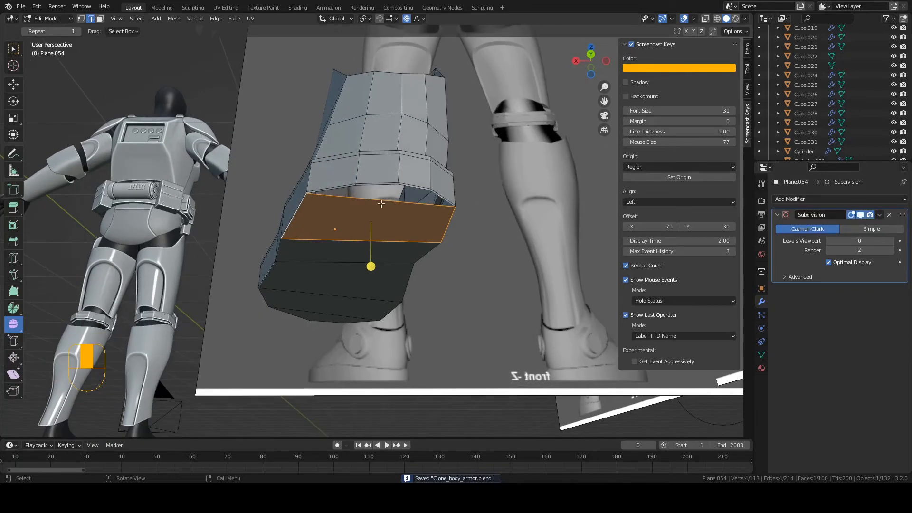
{"action": "key", "text": "ctrl+r"}
{"action": "double_click", "coordinate": [385, 202]}
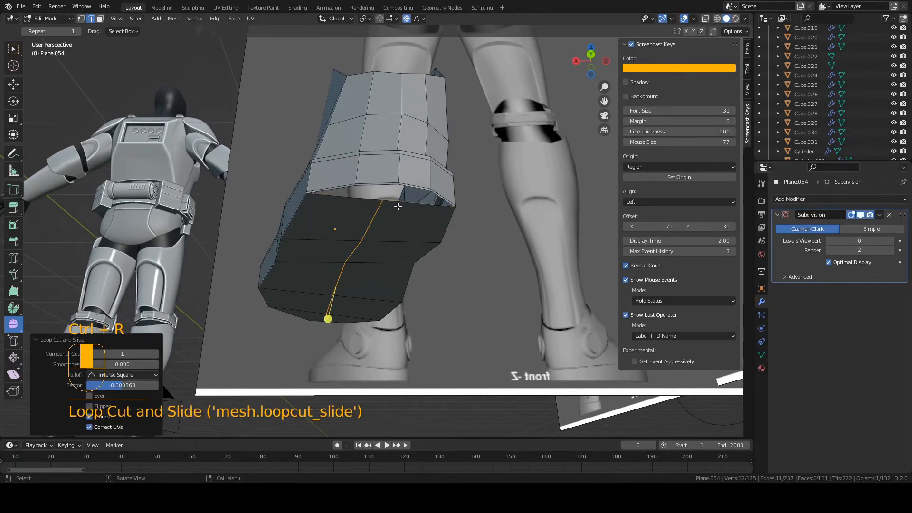
- Fill the remaining heel opening of the sole with two faces joining the split edges to the rear rim
{"action": "scroll", "coordinate": [385, 202], "scroll_direction": "up", "scroll_amount": 3}
{"action": "left_click", "coordinate": [375, 189]}
{"action": "middle_click_drag", "start_coordinate": [383, 192], "coordinate": [381, 175]}
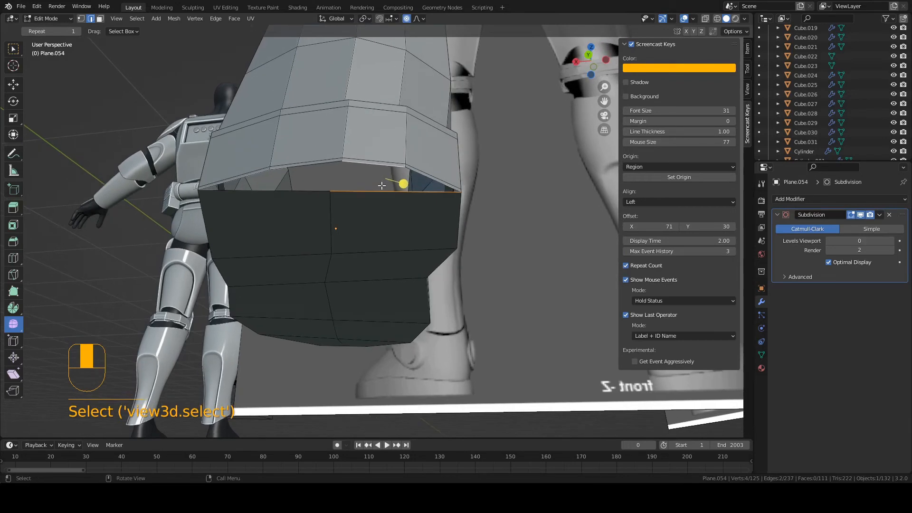
{"action": "key", "text": "f"}
{"action": "left_click", "coordinate": [314, 194]}
{"action": "left_click", "coordinate": [316, 168], "text": "shift"}
{"action": "middle_click_drag", "start_coordinate": [316, 168], "coordinate": [405, 230]}
{"action": "key", "text": "f"}
- Save, then move the middle edge at the toe's front slightly along Y with proportional editing
{"action": "middle_click_drag", "start_coordinate": [405, 230], "coordinate": [424, 370]}
{"action": "key", "text": "2"}
{"action": "key", "text": "a"}
{"action": "key", "text": "a"}
{"action": "left_click", "coordinate": [391, 278], "text": "alt"}
{"action": "key", "text": "ctrl+s"}
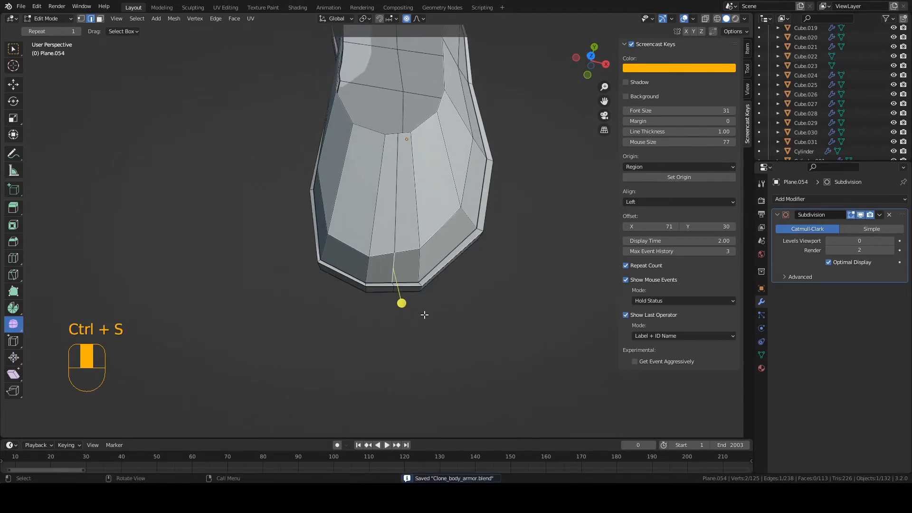
{"action": "key", "text": "g"}
{"action": "scroll", "coordinate": [421, 327], "scroll_direction": "down", "scroll_amount": 3}
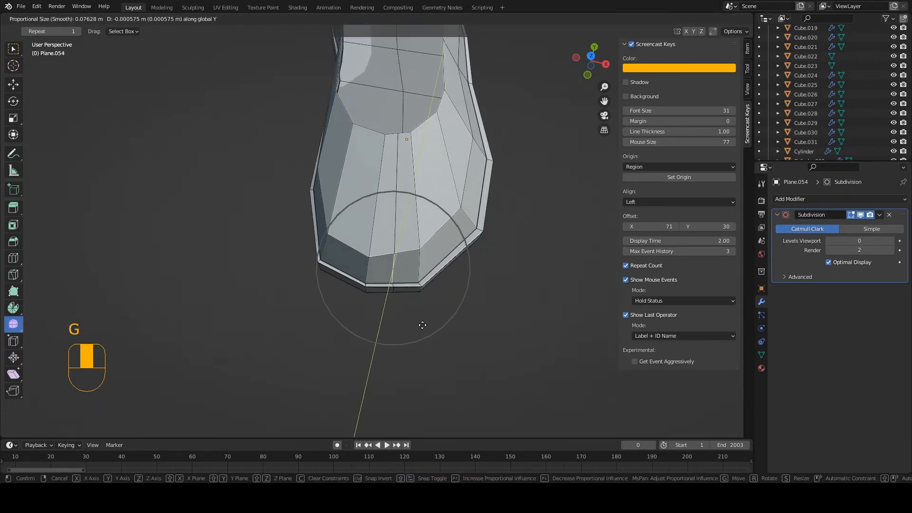
{"action": "left_click", "coordinate": [423, 327]}
- Shift the toe's front centre edge about 0.005 m along negative X with a reduced proportional radius
{"action": "key", "text": "2"}
{"action": "key", "text": "a"}
{"action": "key", "text": "a"}
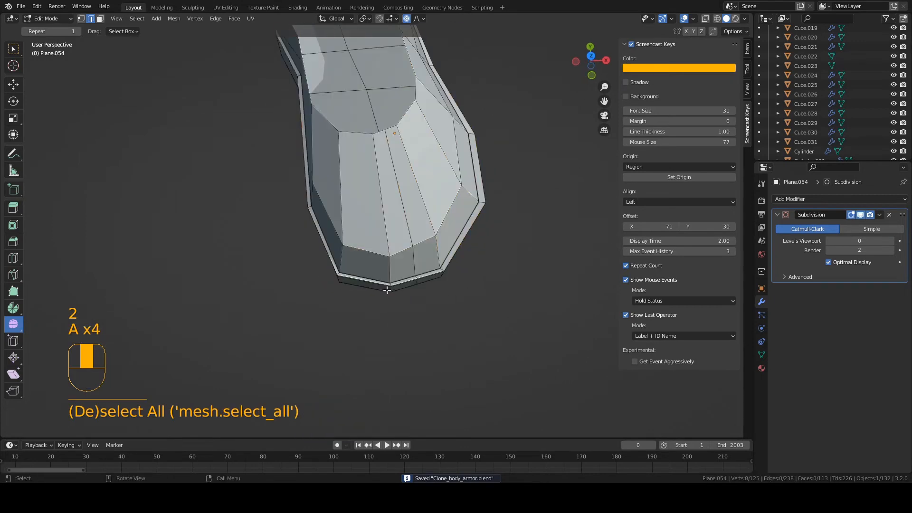
{"action": "scroll", "coordinate": [399, 311], "scroll_direction": "up", "scroll_amount": 3}
{"action": "key", "text": "g"}
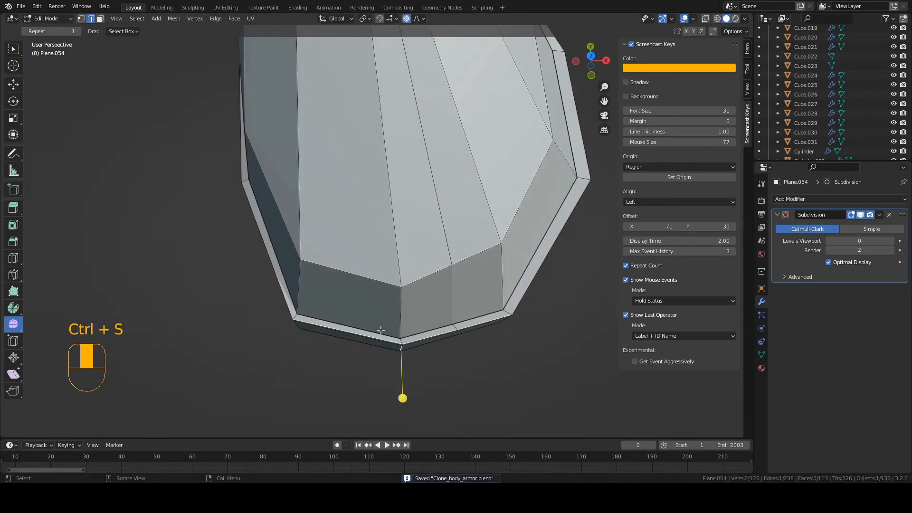
{"action": "middle_click_drag", "start_coordinate": [400, 297], "coordinate": [399, 307]}
{"action": "key", "text": "g"}
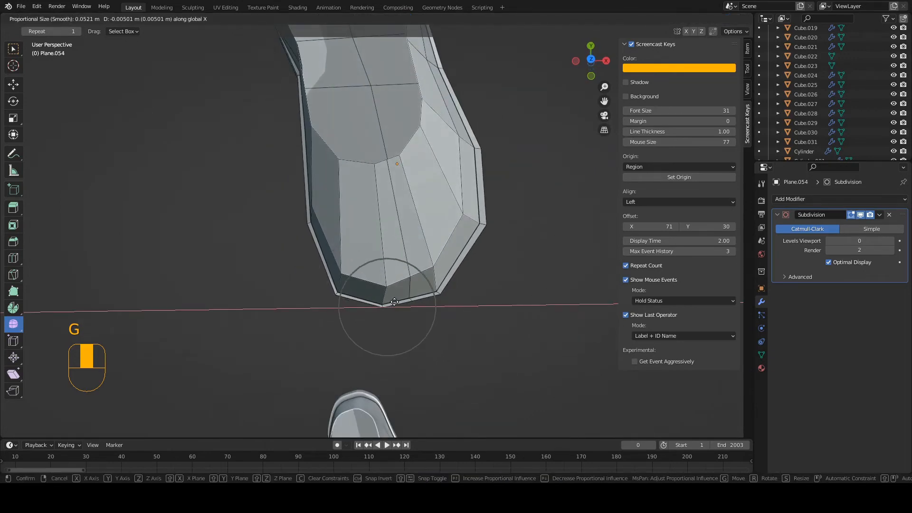
{"action": "scroll", "coordinate": [394, 302], "scroll_direction": "down", "scroll_amount": 6}
{"action": "left_click", "coordinate": [394, 301]}
- Move the two middle vertices on the upper front ridge of the toe along Y to round its outline
{"action": "key", "text": "1"}
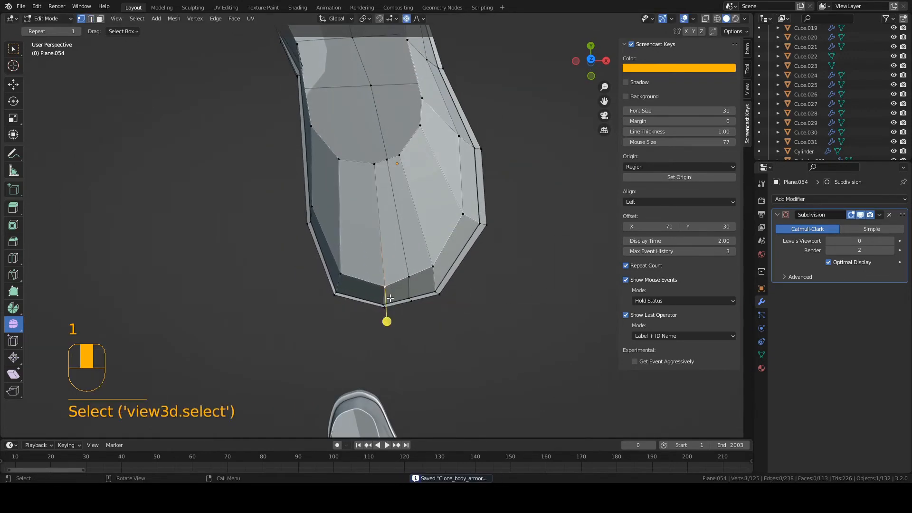
{"action": "key", "text": "g"}
{"action": "key", "text": "y"}
{"action": "left_click", "coordinate": [392, 295]}
{"action": "left_click", "coordinate": [409, 282]}
{"action": "key", "text": "g"}
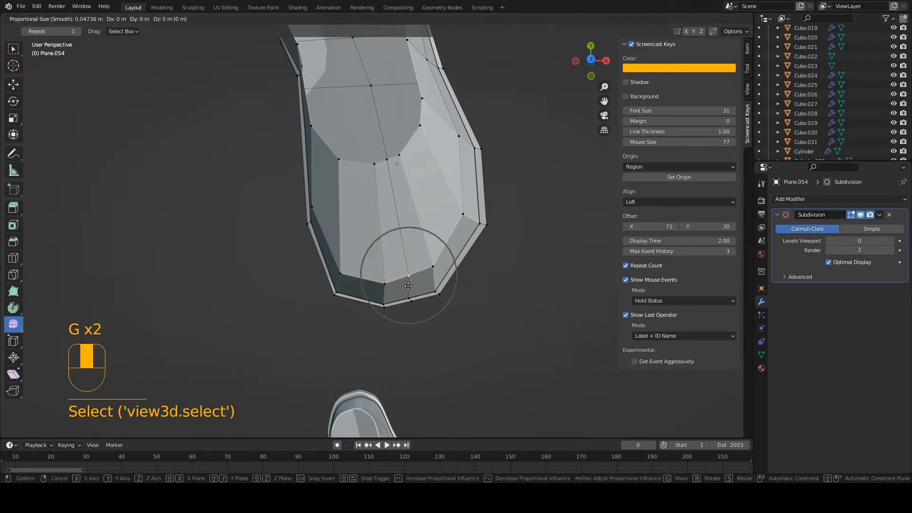
{"action": "key", "text": "y"}
{"action": "scroll", "coordinate": [409, 287], "scroll_direction": "up", "scroll_amount": 6}
{"action": "left_click", "coordinate": [408, 289]}
- Adjust the middle vertex on the front rim of the ankle opening and save
{"action": "key", "text": "Tab"}
{"action": "key", "text": "Tab"}
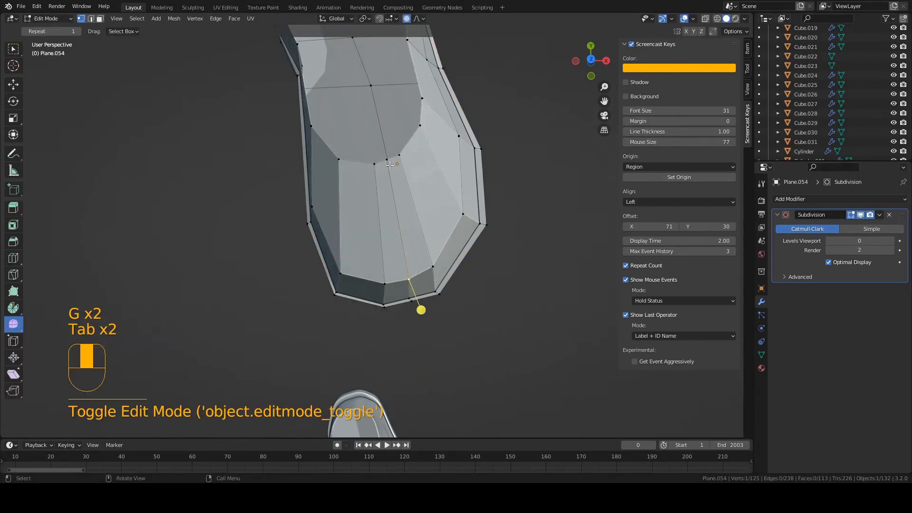
{"action": "key", "text": "g"}
{"action": "key", "text": "Tab"}
{"action": "key", "text": "ctrl+s"}
- Move the edge at the front of the toe along Y to refine the curve and save
{"action": "middle_click_drag", "start_coordinate": [393, 169], "coordinate": [442, 253]}
{"action": "key", "text": "Tab"}
{"action": "key", "text": "2"}
{"action": "left_click", "coordinate": [393, 271]}
{"action": "scroll", "coordinate": [383, 242], "scroll_direction": "up", "scroll_amount": 1}
{"action": "key", "text": "g"}
{"action": "key", "text": "y"}
{"action": "middle_click_drag", "start_coordinate": [383, 242], "coordinate": [388, 205]}
{"action": "scroll", "coordinate": [395, 265], "scroll_direction": "down", "scroll_amount": 3}
{"action": "key", "text": "Tab"}
{"action": "key", "text": "ctrl+s"}
- Slide the two connected edges at the front of the sole band, and move them along Y to even out the toe
{"action": "key", "text": "Tab"}
{"action": "key", "text": "2"}
{"action": "left_click", "coordinate": [353, 258]}
{"action": "left_click", "coordinate": [353, 251], "text": "shift"}
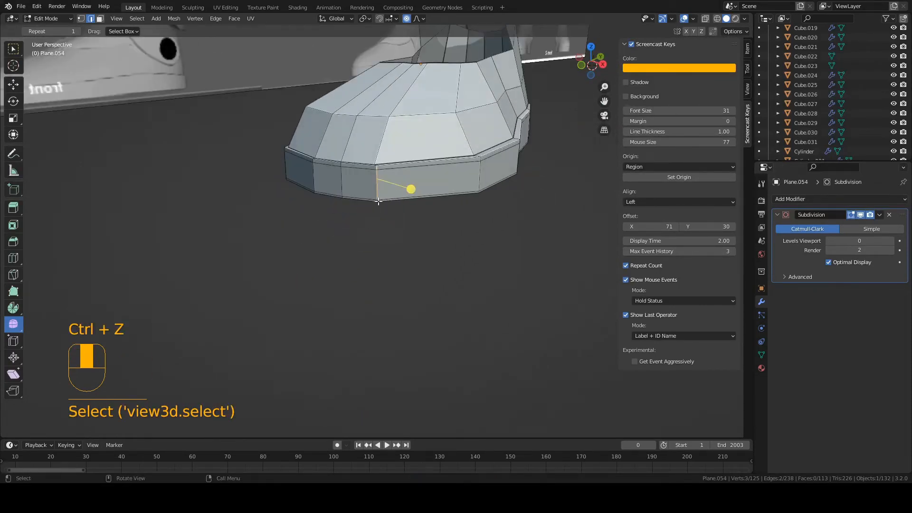
{"action": "middle_click_drag", "start_coordinate": [384, 204], "coordinate": [427, 190]}
{"action": "key", "text": "g"}
{"action": "key", "text": "g"}
{"action": "right_click", "coordinate": [400, 225]}
{"action": "key", "text": "g"}
{"action": "key", "text": "g"}
{"action": "left_click", "coordinate": [436, 234]}
{"action": "key", "text": "g"}
{"action": "key", "text": "y"}
{"action": "left_click", "coordinate": [454, 262]}
- Slide a single vertex at the front of the sole band to refine the toe outline and save the file
{"action": "key", "text": "1"}
{"action": "left_click", "coordinate": [411, 265]}
{"action": "key", "text": "g"}
{"action": "key", "text": "g"}
{"action": "left_click", "coordinate": [421, 251]}
{"action": "key", "text": "Tab"}
{"action": "key", "text": "ctrl+s"}
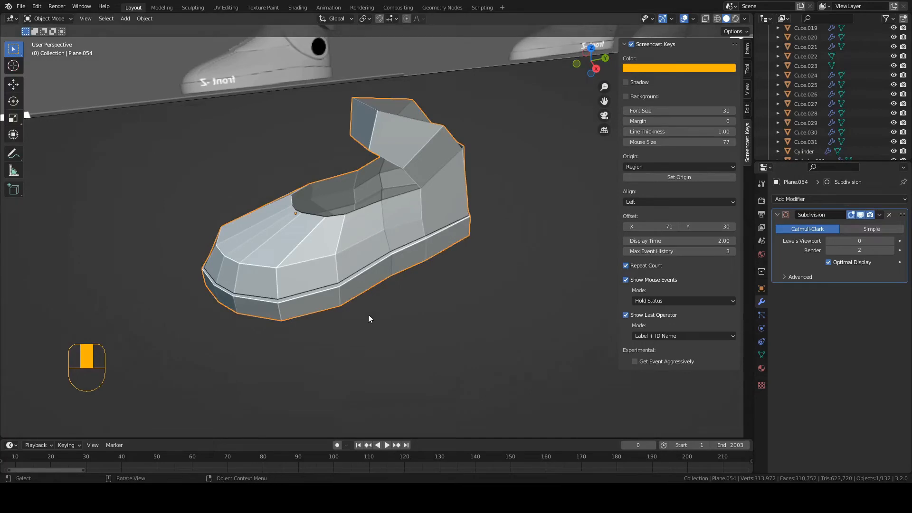
- Set the Subdivision viewport level to 2 and compare the foot with the side reference in wireframe
{"action": "left_click", "coordinate": [892, 242]}
{"action": "left_click", "coordinate": [892, 242]}
{"action": "key", "text": "KP_3"}
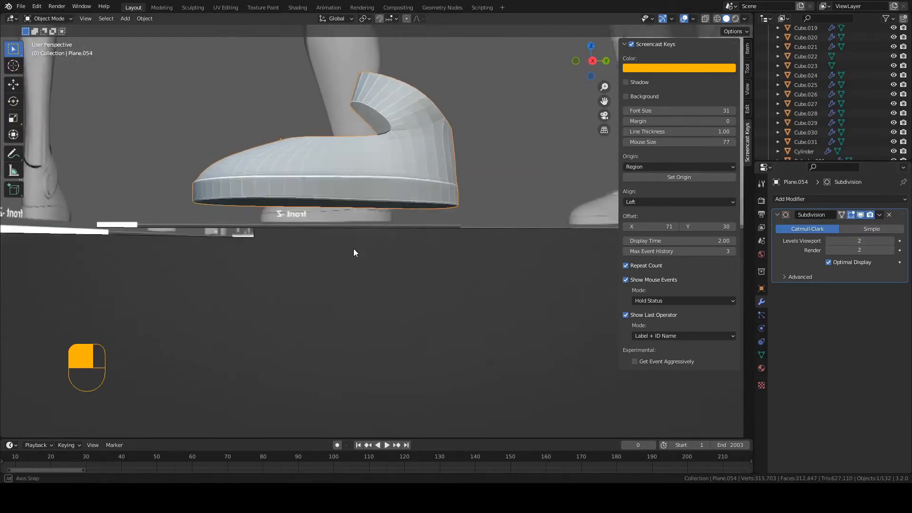
{"action": "middle_click_drag", "start_coordinate": [320, 213], "coordinate": [371, 266], "text": "shift"}
{"action": "key", "text": "z"}
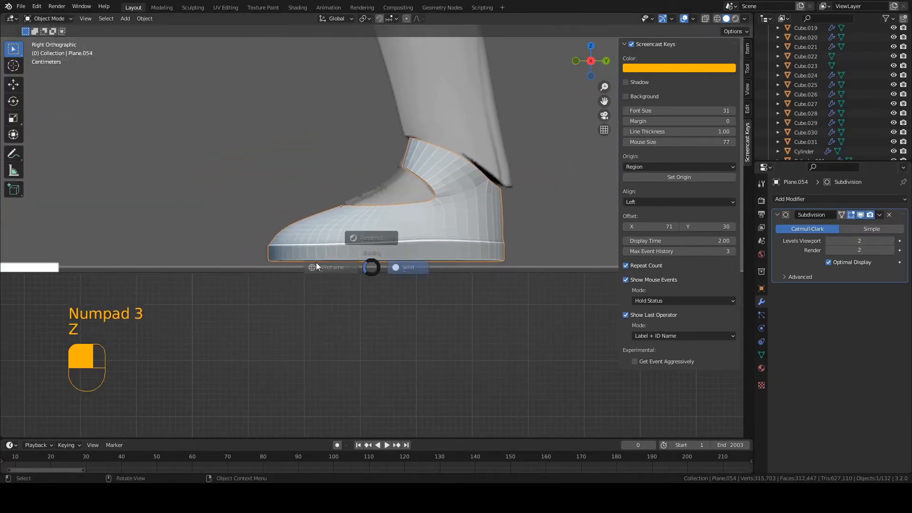
{"action": "left_click", "coordinate": [316, 262]}
{"action": "scroll", "coordinate": [357, 257], "scroll_direction": "up", "scroll_amount": 4}
{"action": "middle_click_drag", "start_coordinate": [437, 273], "coordinate": [306, 267], "text": "shift"}
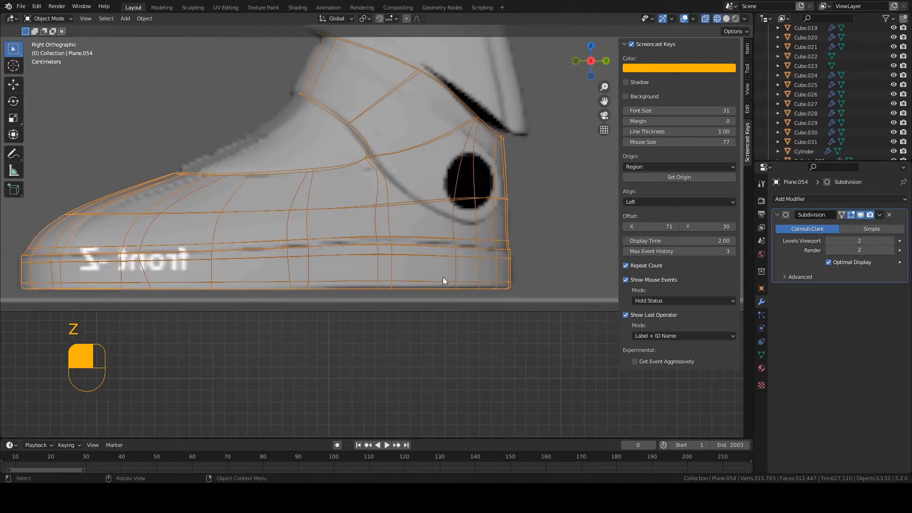
- Select the face loop around the sole band and scale it along Y by 1.016 with proportional editing
{"action": "key", "text": "Tab"}
{"action": "key", "text": "3"}
{"action": "key", "text": "a"}
{"action": "key", "text": "a"}
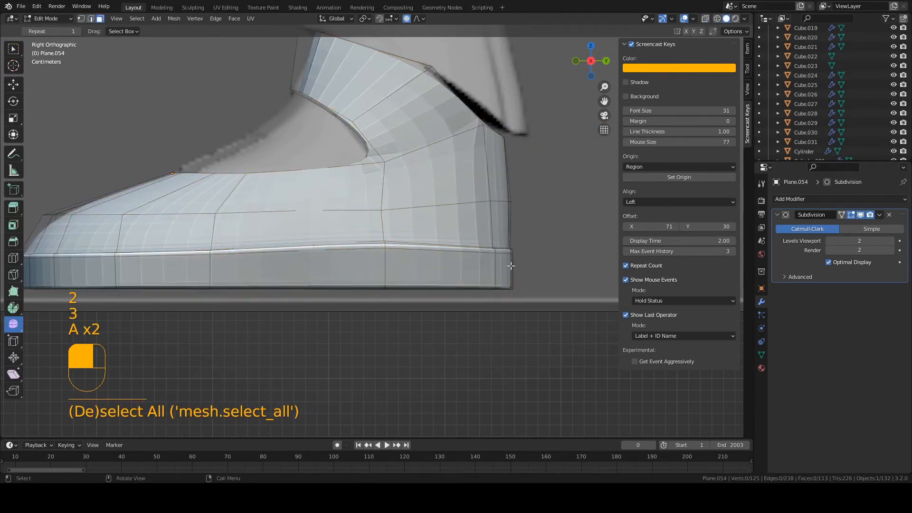
{"action": "left_click", "coordinate": [316, 275], "text": "alt"}
{"action": "key", "text": "s"}
{"action": "left_click", "coordinate": [520, 288]}
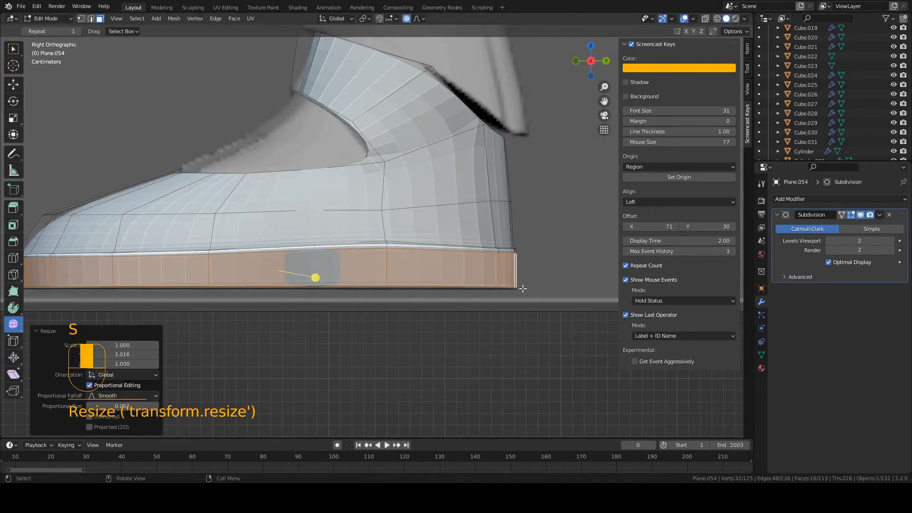
- Scale the sole band along Y by 0.996 to match the side reference and save
{"action": "scroll", "coordinate": [523, 288], "scroll_direction": "down", "scroll_amount": 1}
{"action": "key", "text": "s"}
{"action": "key", "text": "y"}
{"action": "left_click", "coordinate": [537, 285]}
{"action": "key", "text": "ctrl+s"}
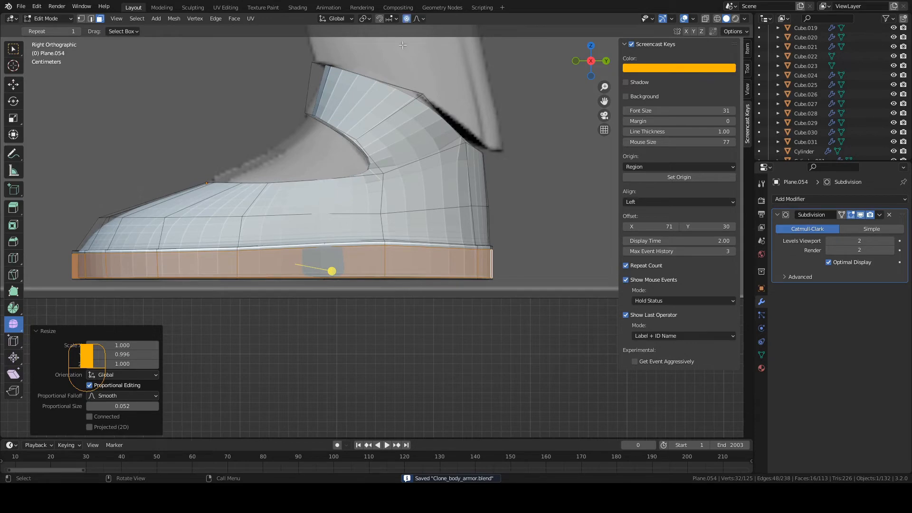
- Fine-tune the sole band's length by scaling it along Y by 1.001, checking it against the reference, and save
{"action": "key", "text": "s"}
{"action": "key", "text": "y"}
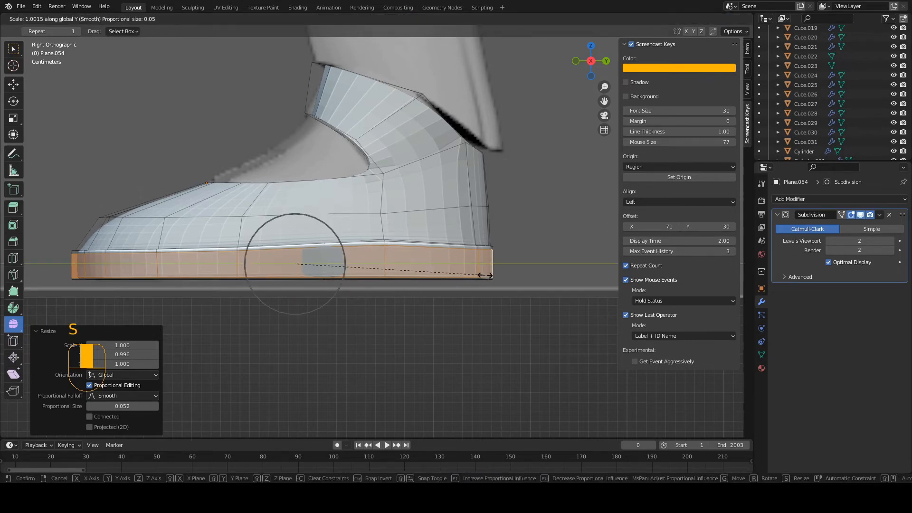
{"action": "left_click", "coordinate": [491, 275]}
{"action": "key", "text": "z"}
{"action": "key", "text": "z"}
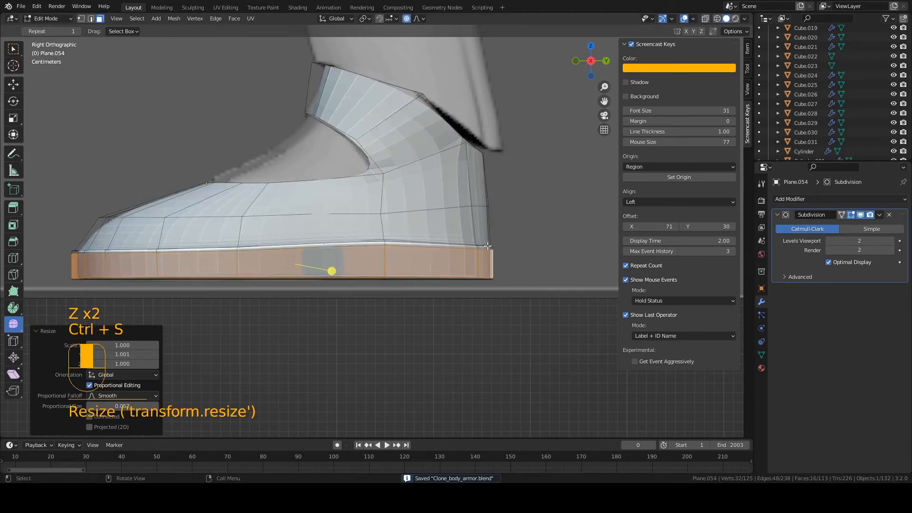
{"action": "key", "text": "KP_1"}
{"action": "key", "text": "KP_3"}
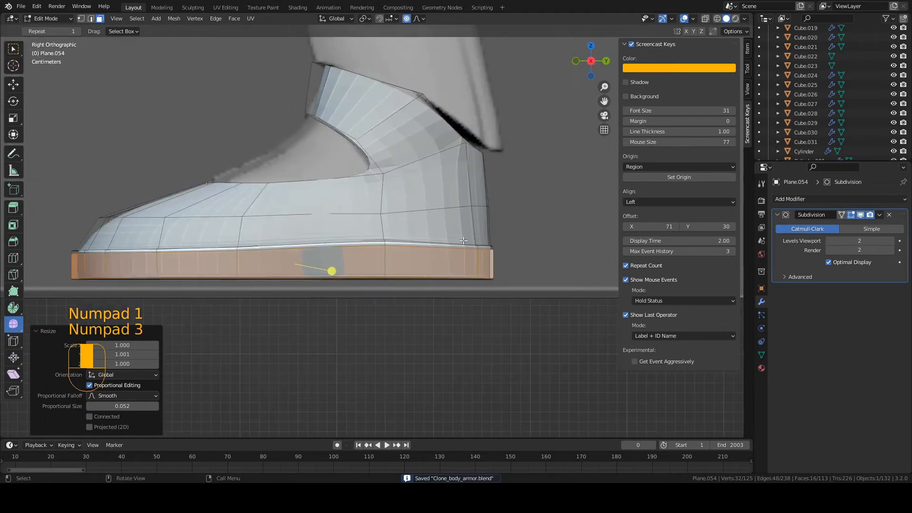
- Move the vertex at the rear corner of the ankle opening along Z in wireframe side view and save
{"action": "key", "text": "shift+z"}
{"action": "key", "text": "1"}
{"action": "left_click", "coordinate": [407, 188]}
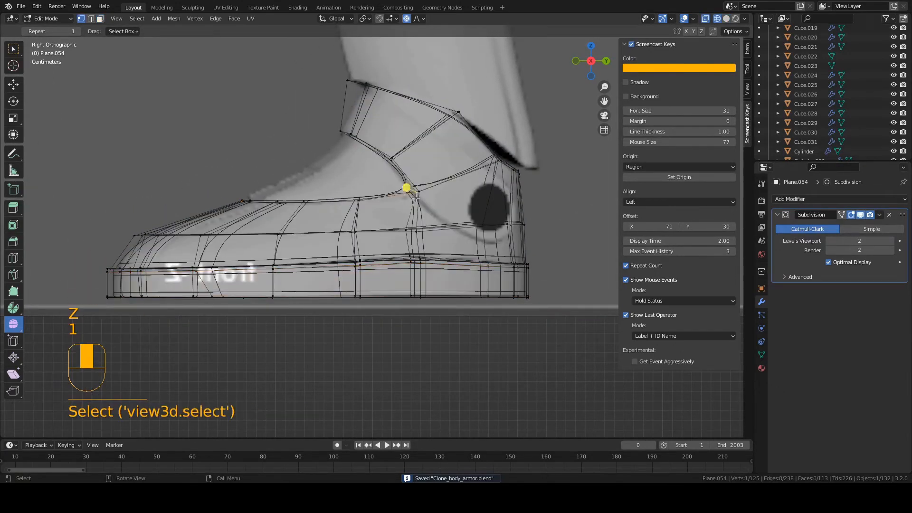
{"action": "key", "text": "g"}
{"action": "key", "text": "z"}
{"action": "key", "text": "Tab"}
{"action": "key", "text": "ctrl+s"}
- Apply smooth shading to the foot armor and inspect it from several angles
{"action": "mouse_move", "coordinate": [441, 223]}
{"action": "middle_mouse_down"}
{"action": "mouse_move", "coordinate": [382, 249]}
{"action": "mouse_move", "coordinate": [329, 297]}
{"action": "mouse_move", "coordinate": [359, 242]}
{"action": "mouse_move", "coordinate": [456, 318]}
{"action": "mouse_move", "coordinate": [494, 321]}
{"action": "mouse_move", "coordinate": [224, 172]}
{"action": "middle_mouse_up"}
{"action": "middle_click_drag", "start_coordinate": [112, 76], "coordinate": [457, 257]}
{"action": "right_click", "coordinate": [377, 246]}
{"action": "left_click", "coordinate": [378, 248]}
- Try Auto Smooth at 30° on the foot mesh's normals and inspect the shading around the ankle opening
{"action": "left_click", "coordinate": [761, 354]}
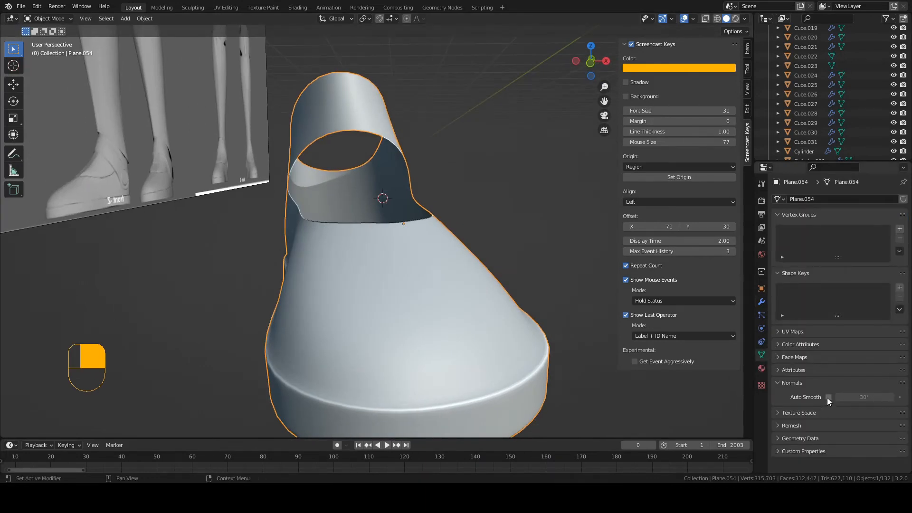
{"action": "left_click", "coordinate": [777, 383]}
{"action": "left_click", "coordinate": [778, 383]}
{"action": "left_click", "coordinate": [828, 397]}
{"action": "mouse_move", "coordinate": [430, 269]}
{"action": "middle_mouse_down"}
{"action": "mouse_move", "coordinate": [519, 281]}
{"action": "mouse_move", "coordinate": [466, 286]}
{"action": "mouse_move", "coordinate": [430, 261]}
{"action": "middle_mouse_up"}
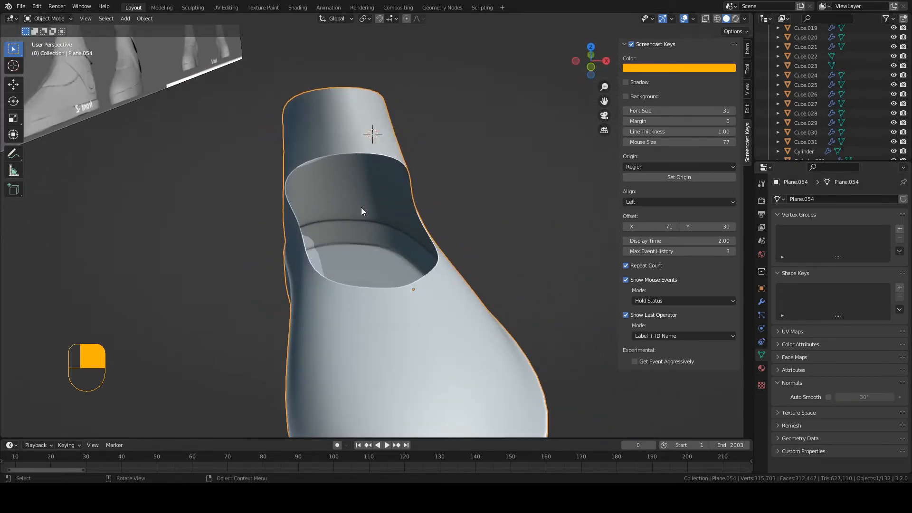
{"action": "middle_click_drag", "start_coordinate": [514, 242], "coordinate": [641, 276]}
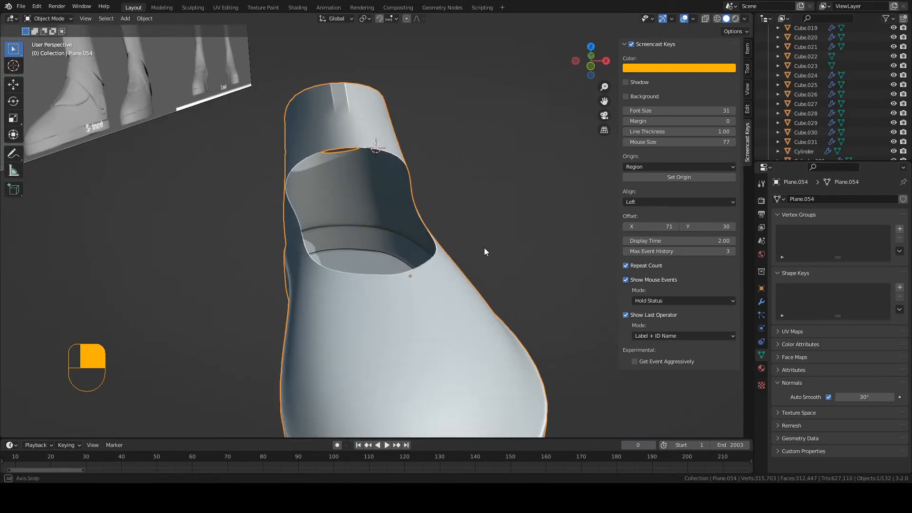
{"action": "middle_click_drag", "start_coordinate": [484, 252], "coordinate": [395, 200]}
- Try to move an edge on the back of the heel along X, and undo the move
{"action": "key", "text": "Tab"}
{"action": "key", "text": "1"}
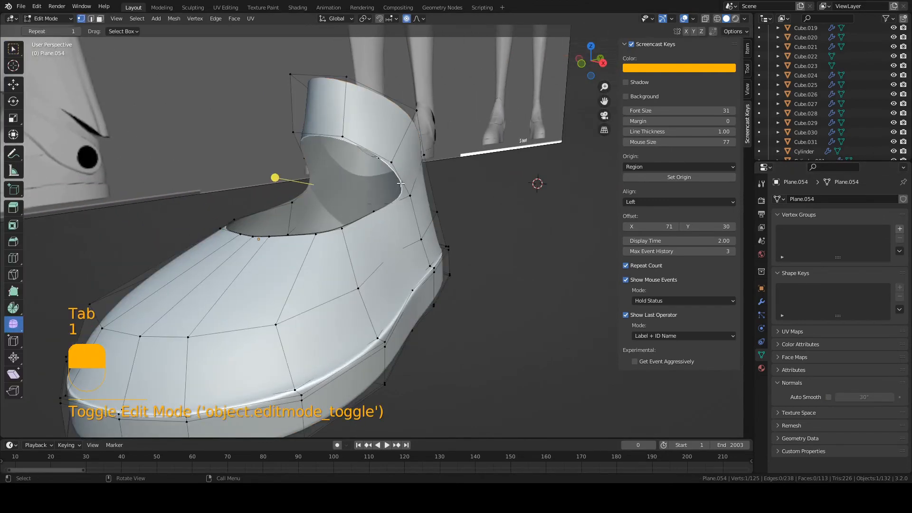
{"action": "left_click", "coordinate": [409, 182]}
{"action": "middle_click_drag", "start_coordinate": [536, 183], "coordinate": [346, 442]}
{"action": "key", "text": "2"}
{"action": "key", "text": "g"}
{"action": "key", "text": "x"}
{"action": "left_click", "coordinate": [430, 179]}
{"action": "key", "text": "Tab"}
{"action": "scroll", "coordinate": [425, 211], "scroll_direction": "down", "scroll_amount": 2}
{"action": "key", "text": "ctrl+s"}
{"action": "key", "text": "ctrl+z"}
{"action": "key", "text": "ctrl+z"}
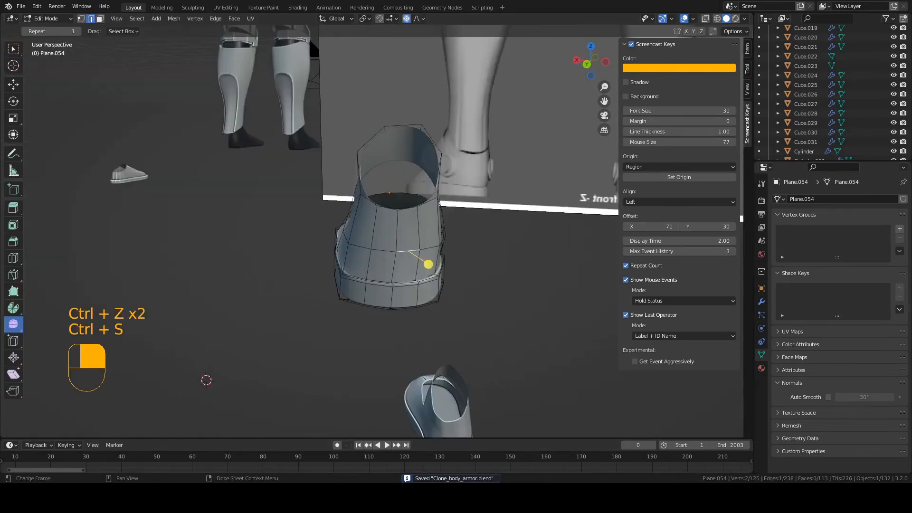
- Move an edge of the middle loop on the back of the heel to refine the heel's curve
{"action": "scroll", "coordinate": [394, 268], "scroll_direction": "up", "scroll_amount": 1}
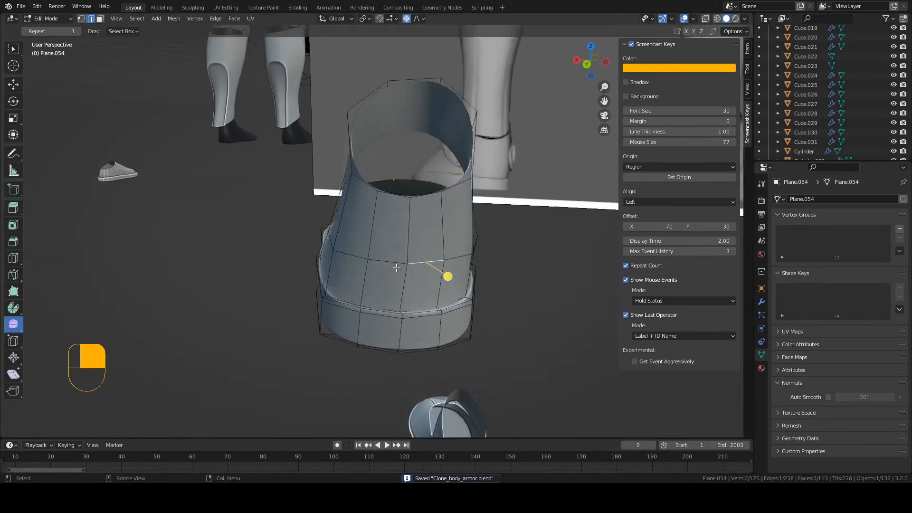
{"action": "middle_click_drag", "start_coordinate": [396, 267], "coordinate": [370, 280]}
{"action": "key", "text": "2"}
{"action": "left_click", "coordinate": [442, 275]}
{"action": "middle_click_drag", "start_coordinate": [441, 275], "coordinate": [336, 264]}
{"action": "key", "text": "g"}
{"action": "left_click", "coordinate": [479, 261]}
{"action": "key", "text": "g"}
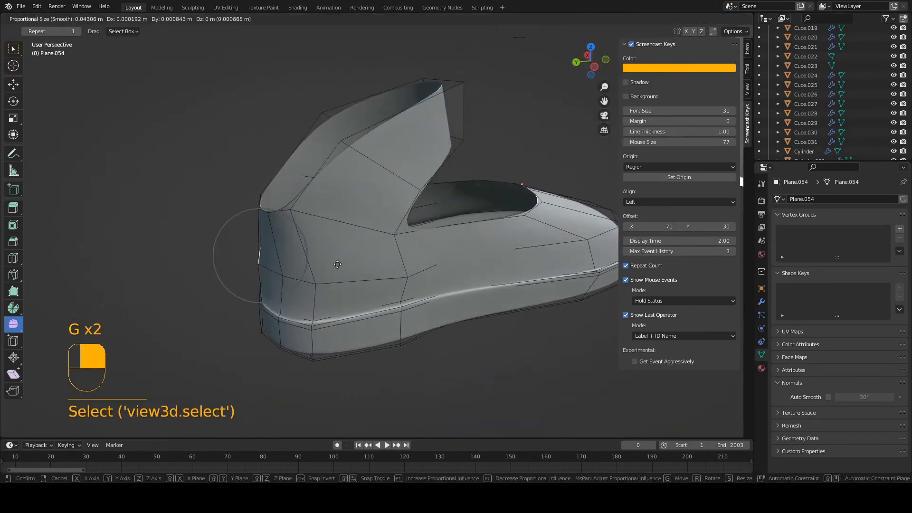
{"action": "left_click", "coordinate": [292, 276]}
- Move the vertex at the side of the heel's middle loop about 0.0037 m along Y with proportional editing
{"action": "key", "text": "1"}
{"action": "left_click", "coordinate": [283, 275]}
{"action": "key", "text": "g"}
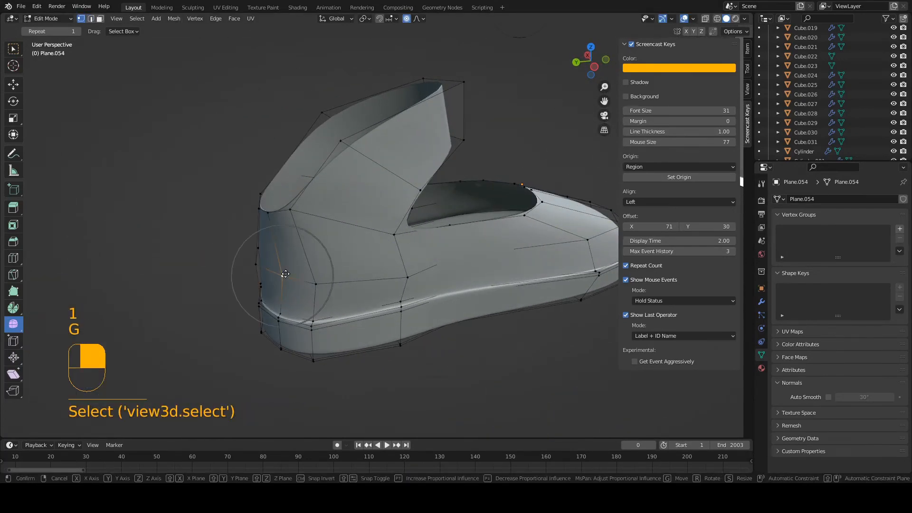
{"action": "middle_click", "coordinate": [282, 275]}
{"action": "left_click", "coordinate": [277, 275]}
- Shift a heel vertex about 0.0037 m along Y from a top-rear view to round the heel, and save
{"action": "middle_click_drag", "start_coordinate": [277, 276], "coordinate": [402, 265]}
{"action": "scroll", "coordinate": [457, 247], "scroll_direction": "down", "scroll_amount": 2}
{"action": "key", "text": "g"}
{"action": "middle_click", "coordinate": [403, 265]}
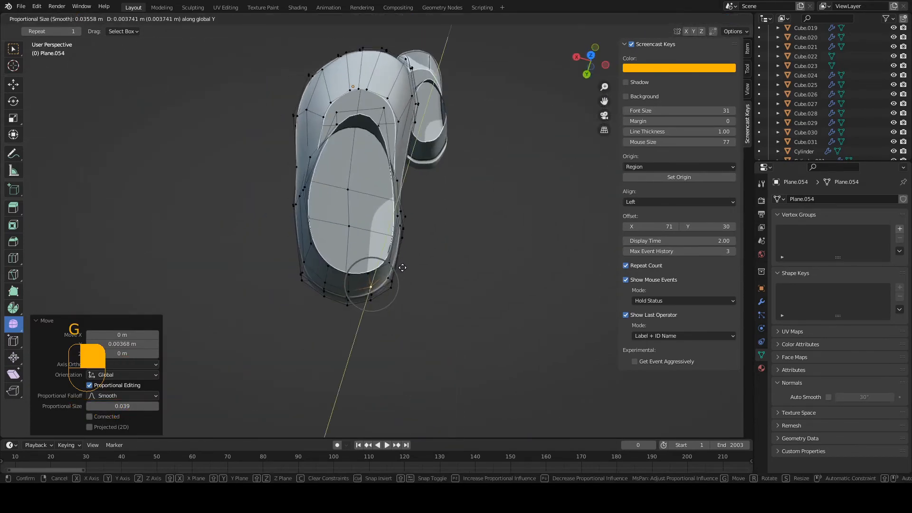
{"action": "left_click", "coordinate": [403, 267]}
{"action": "key", "text": "Tab"}
{"action": "key", "text": "ctrl+s"}
- Move the outer edge of the heel's middle loop about -0.0019 m along X
{"action": "key", "text": "Tab"}
{"action": "key", "text": "2"}
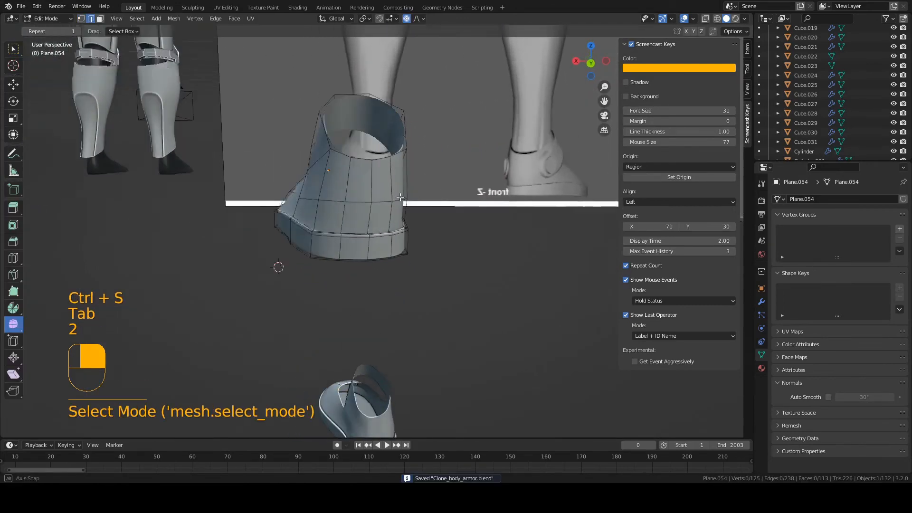
{"action": "mouse_move", "coordinate": [400, 197]}
{"action": "middle_mouse_down"}
{"action": "mouse_move", "coordinate": [375, 203]}
{"action": "mouse_move", "coordinate": [404, 202]}
{"action": "middle_mouse_up"}
{"action": "left_click", "coordinate": [390, 205]}
{"action": "key", "text": "g"}
{"action": "middle_click", "coordinate": [408, 200]}
{"action": "left_click", "coordinate": [407, 201]}
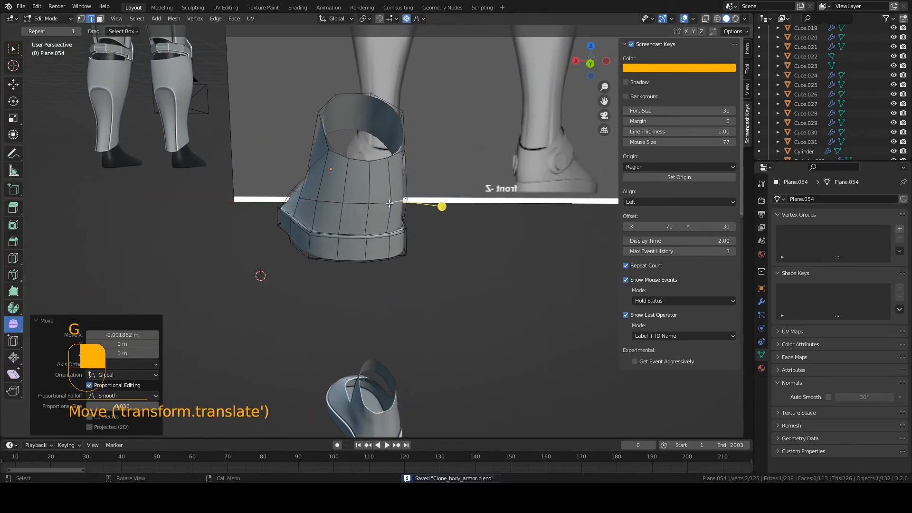
- Adjust the edge on the opposite side of the heel's middle loop in two small moves
{"action": "left_click", "coordinate": [335, 203]}
{"action": "key", "text": "g"}
{"action": "middle_click_drag", "start_coordinate": [335, 203], "coordinate": [465, 215]}
{"action": "left_click", "coordinate": [319, 196]}
{"action": "key", "text": "Tab"}
{"action": "key", "text": "Tab"}
{"action": "key", "text": "g"}
{"action": "left_click", "coordinate": [440, 211]}
- Reposition a single vertex on the foot's side to smooth the surface and save
{"action": "key", "text": "Tab"}
{"action": "key", "text": "Tab"}
{"action": "key", "text": "1"}
{"action": "left_click", "coordinate": [424, 222]}
{"action": "key", "text": "g"}
{"action": "left_click", "coordinate": [425, 222]}
{"action": "key", "text": "g"}
{"action": "left_click", "coordinate": [472, 232]}
{"action": "key", "text": "Tab"}
{"action": "key", "text": "ctrl+s"}
- Move the vertex at the rear side of the ankle opening's rim about -0.003 m along X
{"action": "middle_click_drag", "start_coordinate": [404, 210], "coordinate": [444, 216]}
{"action": "key", "text": "Tab"}
{"action": "key", "text": "1"}
{"action": "left_click", "coordinate": [440, 219]}
{"action": "key", "text": "g"}
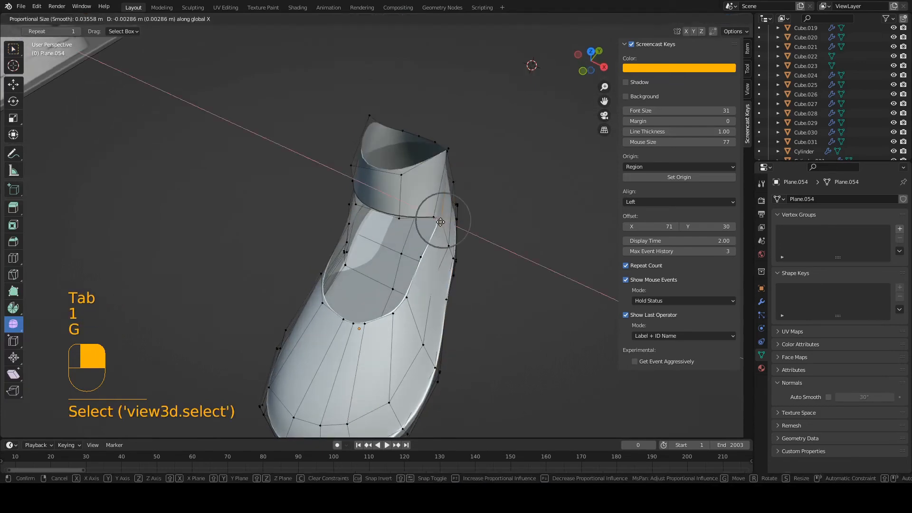
{"action": "left_click", "coordinate": [441, 222]}
{"action": "key", "text": "Tab"}
- Move the vertex at the side corner of the heel's upper rim to even out its contour and save
{"action": "middle_click_drag", "start_coordinate": [485, 257], "coordinate": [442, 262]}
{"action": "key", "text": "Tab"}
{"action": "key", "text": "2"}
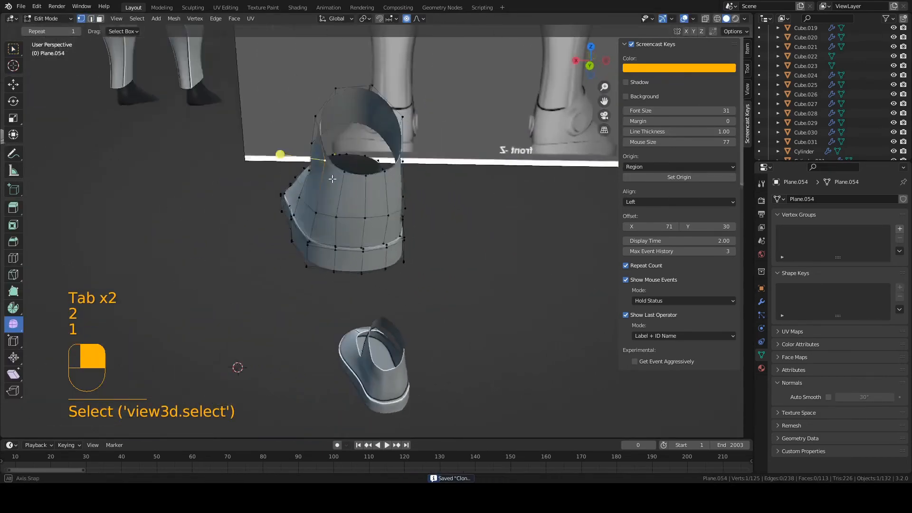
{"action": "key", "text": "g"}
{"action": "left_click", "coordinate": [224, 335]}
{"action": "key", "text": "Tab"}
{"action": "key", "text": "ctrl+s"}
{"action": "middle_click_drag", "start_coordinate": [224, 335], "coordinate": [384, 204], "text": "ctrl"}
{"action": "key", "text": "Tab"}
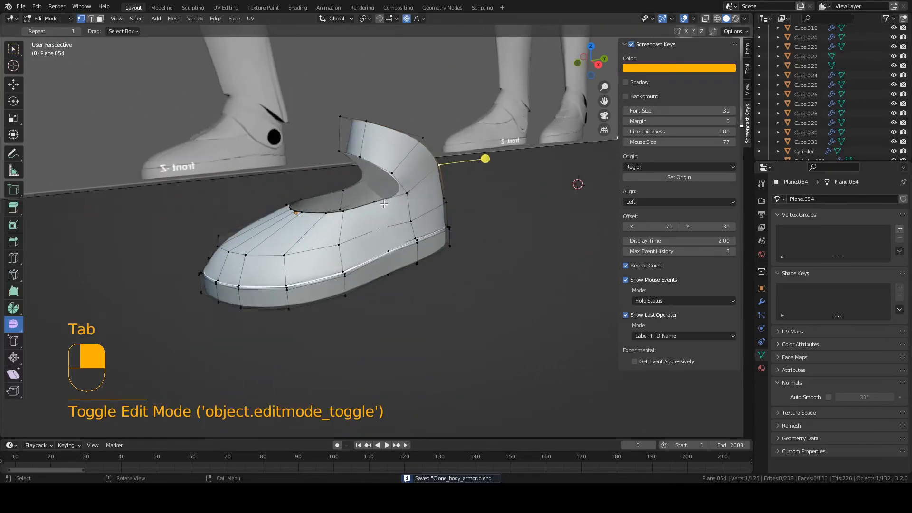
- Move an edge on the side of the ankle collar to refine its curve and save the file
{"action": "key", "text": "1"}
{"action": "key", "text": "2"}
{"action": "left_click", "coordinate": [401, 162]}
{"action": "key", "text": "g"}
{"action": "middle_click_drag", "start_coordinate": [401, 161], "coordinate": [396, 204]}
{"action": "middle_click", "coordinate": [444, 183]}
{"action": "left_click", "coordinate": [440, 183]}
{"action": "key", "text": "Tab"}
{"action": "key", "text": "ctrl+s"}
- Reposition a single vertex on the ankle collar to even out its contour and save
{"action": "key", "text": "Tab"}
{"action": "key", "text": "1"}
{"action": "left_click", "coordinate": [384, 148]}
{"action": "scroll", "coordinate": [342, 178], "scroll_direction": "up", "scroll_amount": 3}
{"action": "key", "text": "g"}
{"action": "key", "text": "Tab"}
{"action": "key", "text": "ctrl+s"}
- Compare the foot's shape with the side and back reference images in wireframe and solid shading
{"action": "key", "text": "Tab"}
{"action": "key", "text": "2"}
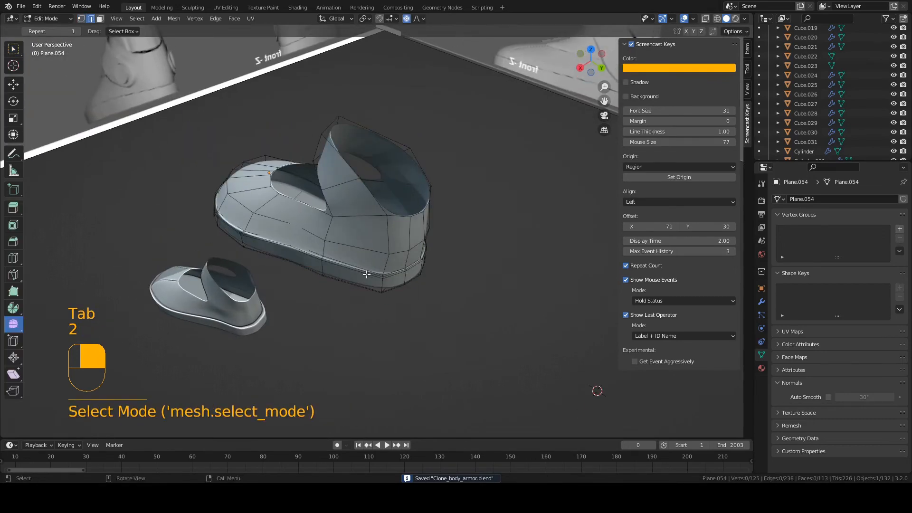
{"action": "middle_click_drag", "start_coordinate": [360, 275], "coordinate": [303, 456]}
{"action": "key", "text": "Tab"}
{"action": "key", "text": "ctrl+s"}
{"action": "key", "text": "ctrl+s"}
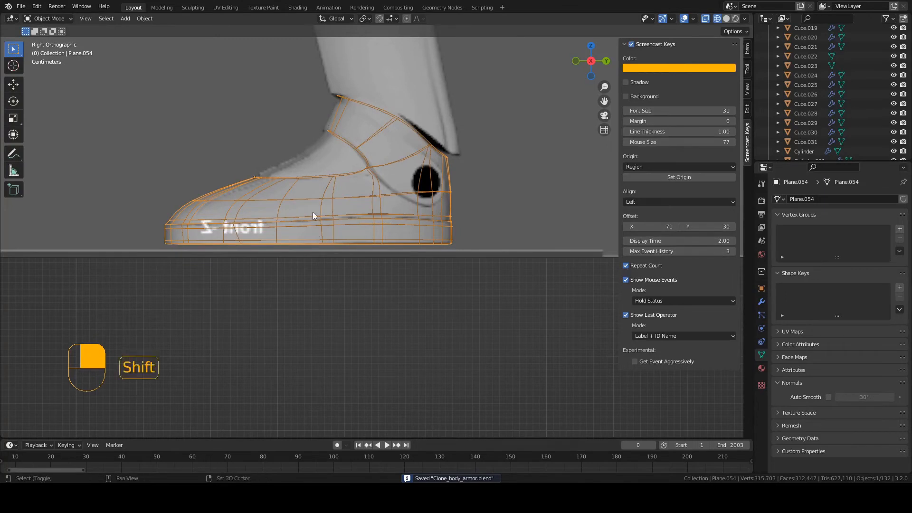
{"action": "middle_click_drag", "start_coordinate": [312, 212], "coordinate": [333, 280], "text": "shift"}
{"action": "scroll", "coordinate": [332, 281], "scroll_direction": "up", "scroll_amount": 3}
{"action": "key", "text": "z"}
{"action": "left_click", "coordinate": [393, 283]}
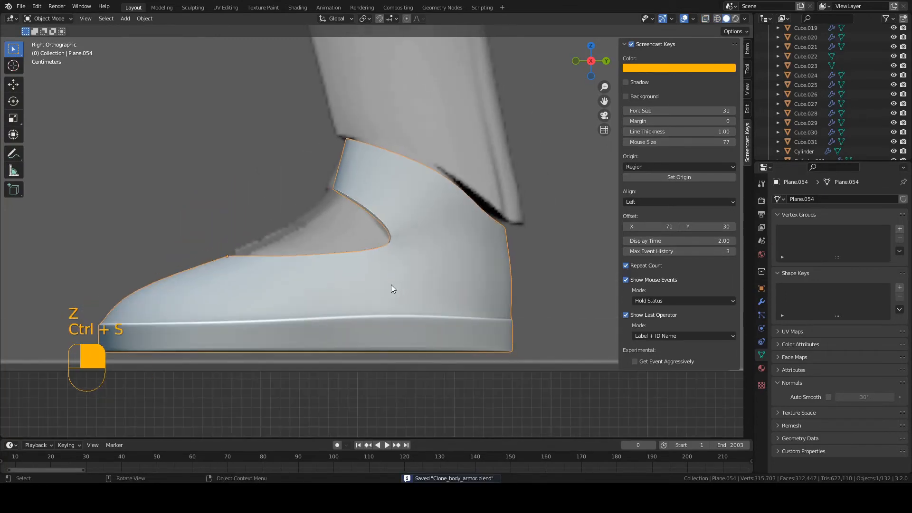
{"action": "key", "text": "z"}
{"action": "left_click", "coordinate": [304, 293]}
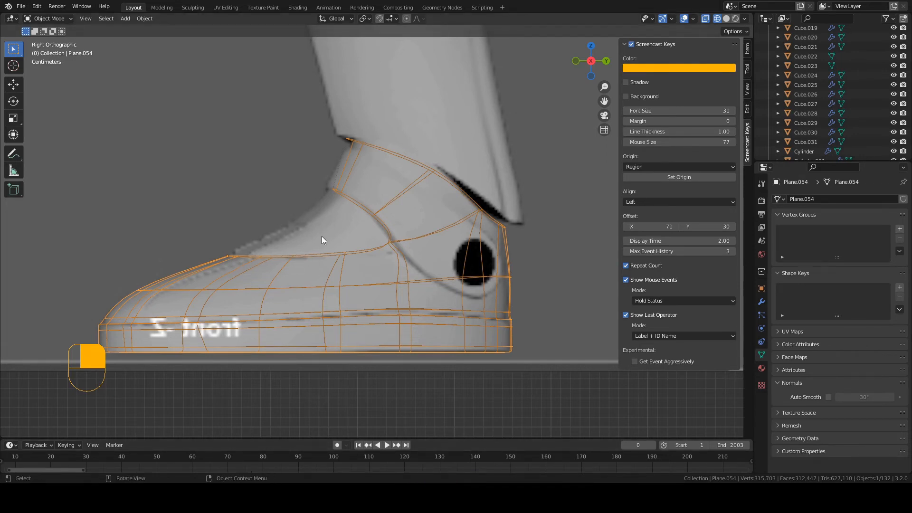
{"action": "key", "text": "KP_1"}
{"action": "key", "text": "KP_9"}
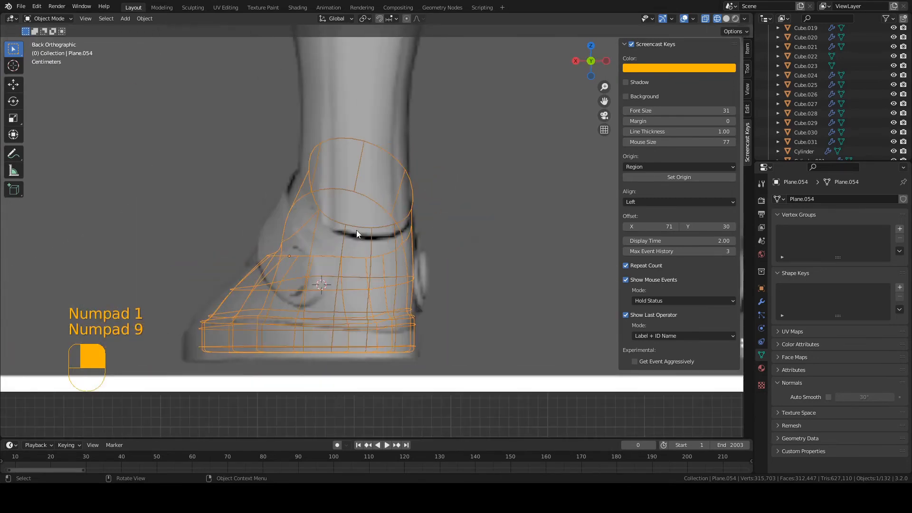
{"action": "middle_click_drag", "start_coordinate": [290, 256], "coordinate": [328, 238]}
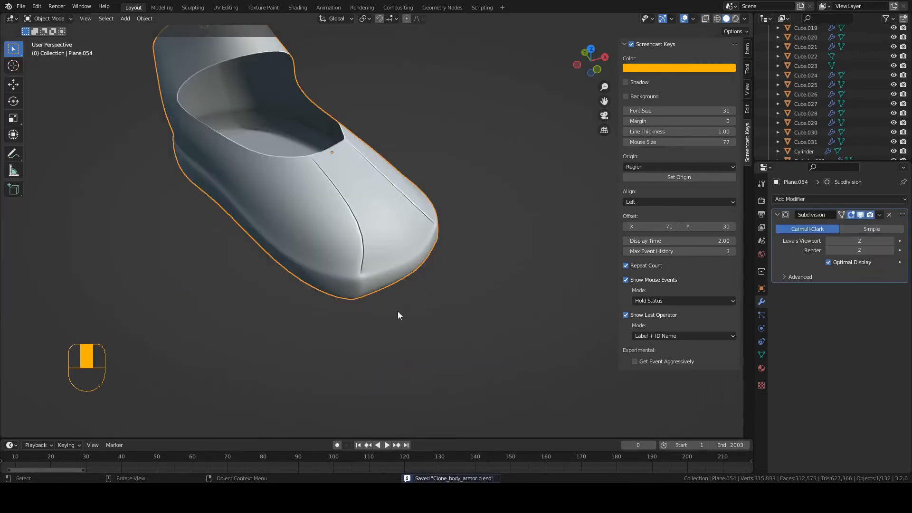
- Move the narrow face at the lower end of one toe seam in two moves to round the toe
{"action": "middle_click_drag", "start_coordinate": [398, 313], "coordinate": [435, 286]}
{"action": "left_click", "coordinate": [47, 18]}
{"action": "left_click", "coordinate": [43, 39]}
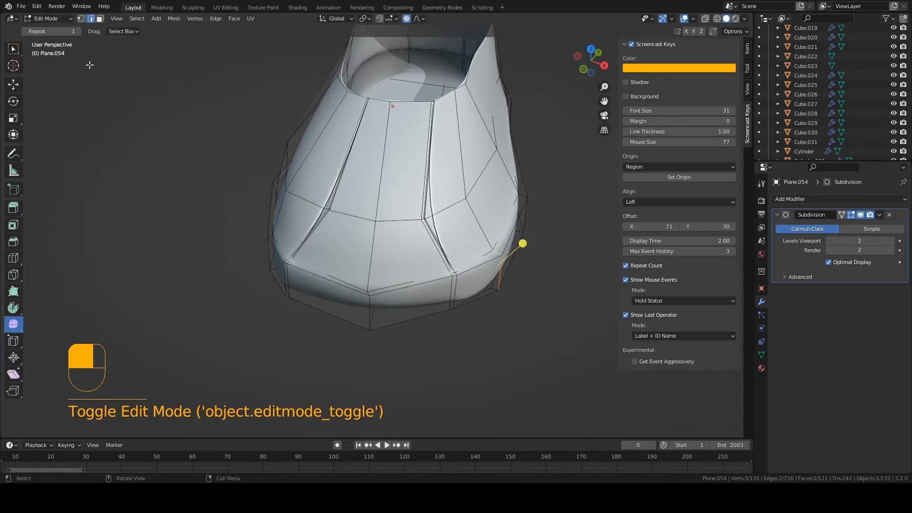
{"action": "scroll", "coordinate": [474, 326], "scroll_direction": "up", "scroll_amount": 3}
{"action": "key", "text": "3"}
{"action": "left_click", "coordinate": [474, 325]}
{"action": "middle_click_drag", "start_coordinate": [474, 325], "coordinate": [389, 141]}
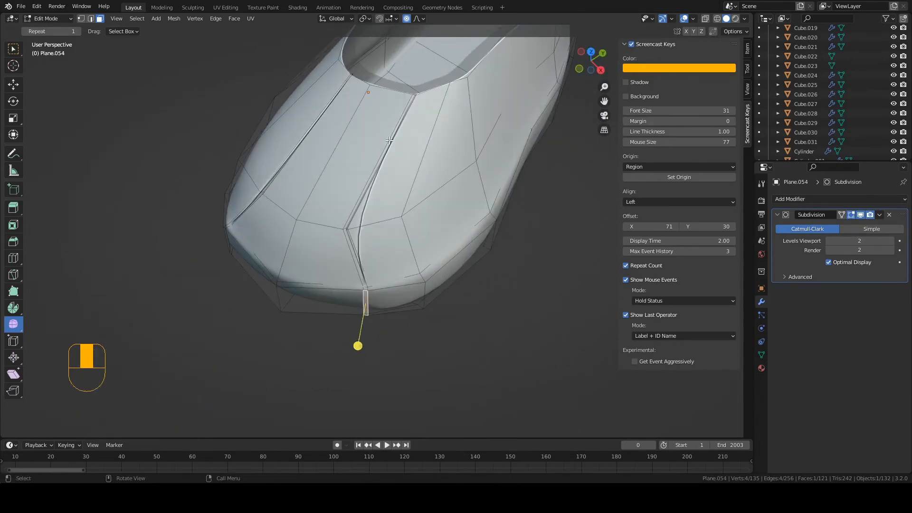
{"action": "key", "text": "o"}
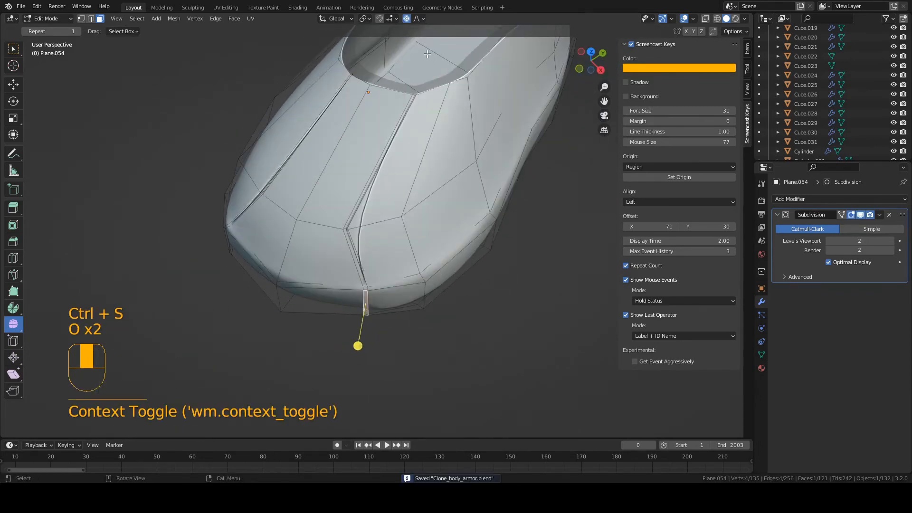
{"action": "middle_click_drag", "start_coordinate": [336, 242], "coordinate": [308, 411]}
{"action": "key", "text": "g"}
{"action": "middle_click", "coordinate": [316, 238]}
{"action": "left_click", "coordinate": [304, 241]}
{"action": "key", "text": "g"}
{"action": "middle_click", "coordinate": [285, 245]}
{"action": "left_click", "coordinate": [261, 265]}
- Move the narrow faces at the lower end of the opposite toe seam to match the rounded toe
{"action": "key", "text": "2"}
{"action": "left_click", "coordinate": [299, 367]}
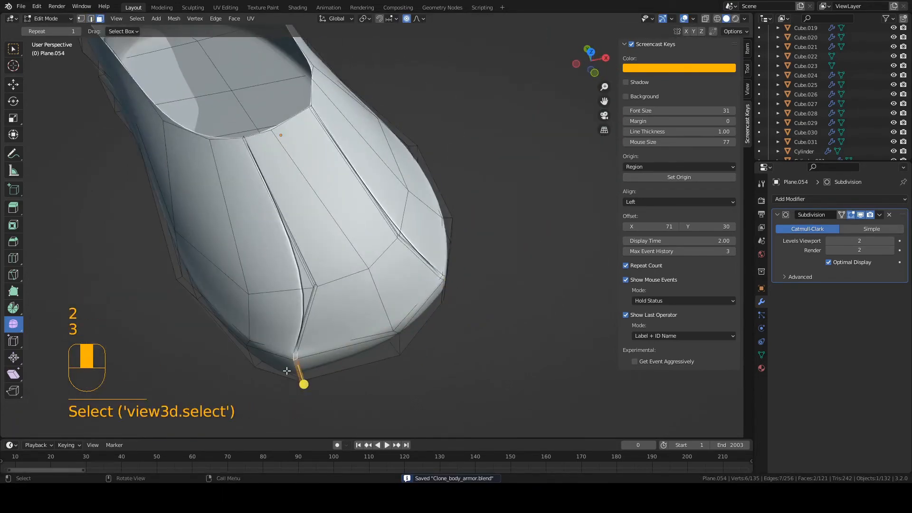
{"action": "middle_click_drag", "start_coordinate": [299, 367], "coordinate": [409, 380]}
{"action": "key", "text": "g"}
{"action": "middle_click", "coordinate": [359, 366]}
{"action": "left_click", "coordinate": [358, 366]}
{"action": "scroll", "coordinate": [358, 361], "scroll_direction": "down", "scroll_amount": 3}
{"action": "middle_click_drag", "start_coordinate": [358, 361], "coordinate": [373, 297]}
{"action": "key", "text": "Tab"}
{"action": "key", "text": "Tab"}
- Refine the position of that seam's lower end with two further small moves
{"action": "key", "text": "g"}
{"action": "middle_click", "coordinate": [359, 286]}
{"action": "left_click", "coordinate": [360, 286]}
{"action": "key", "text": "g"}
{"action": "middle_click", "coordinate": [376, 337]}
{"action": "left_click", "coordinate": [378, 338]}
{"action": "key", "text": "Tab"}
{"action": "key", "text": "Tab"}
- Reposition the vertical edge at the middle of the toe's front to round the tip
{"action": "key", "text": "2"}
{"action": "left_click", "coordinate": [387, 280], "text": "shift"}
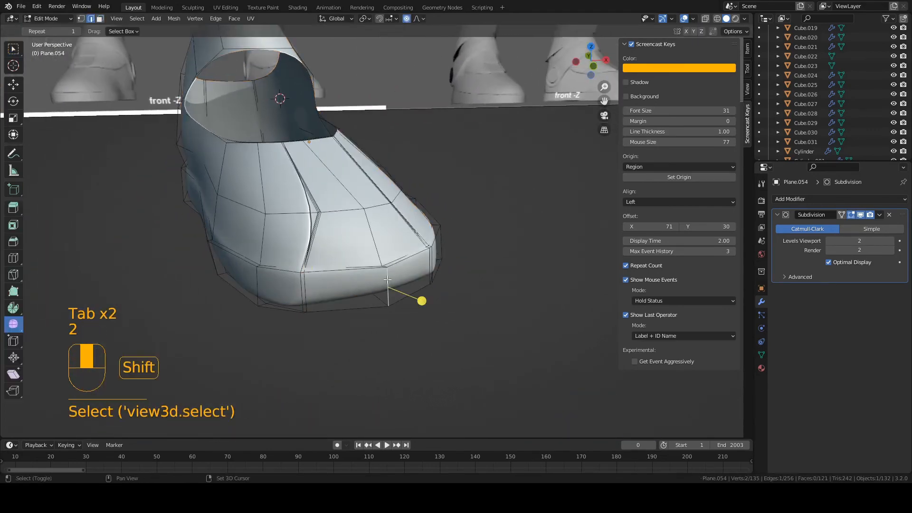
{"action": "left_click", "coordinate": [386, 267], "text": "shift"}
{"action": "middle_click_drag", "start_coordinate": [386, 266], "coordinate": [351, 280]}
{"action": "key", "text": "g"}
{"action": "middle_click", "coordinate": [428, 314]}
{"action": "left_click", "coordinate": [430, 316]}
{"action": "key", "text": "Tab"}
{"action": "key", "text": "Tab"}
- Adjust a face on the toe's front band beside the seam and select the neighboring wide face
{"action": "key", "text": "2"}
{"action": "key", "text": "3"}
{"action": "left_click", "coordinate": [343, 285]}
{"action": "middle_click_drag", "start_coordinate": [350, 281], "coordinate": [336, 297]}
{"action": "key", "text": "g"}
{"action": "middle_click", "coordinate": [337, 297]}
{"action": "left_click", "coordinate": [342, 296]}
{"action": "left_click", "coordinate": [352, 285]}
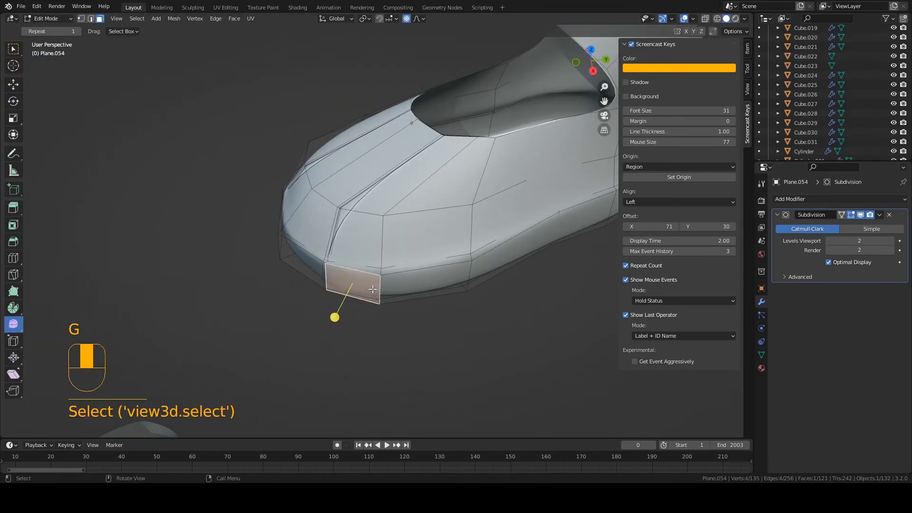
- Adjust the vertical edge of the toe band just outside the seam in two moves
{"action": "key", "text": "2"}
{"action": "left_click", "coordinate": [381, 283]}
{"action": "middle_click_drag", "start_coordinate": [383, 275], "coordinate": [399, 266]}
{"action": "key", "text": "g"}
{"action": "middle_click", "coordinate": [371, 301]}
{"action": "left_click", "coordinate": [373, 304]}
{"action": "key", "text": "g"}
{"action": "middle_click", "coordinate": [391, 336]}
{"action": "left_click", "coordinate": [391, 336]}
{"action": "key", "text": "Tab"}
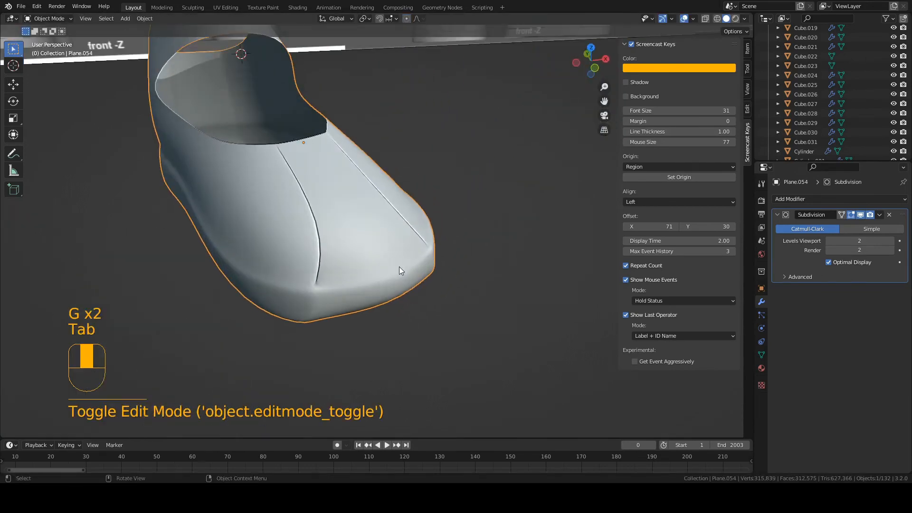
- Move the narrow face at the lower end of the opposite seam to smooth the toe's outline
{"action": "key", "text": "3"}
{"action": "key", "text": "Tab"}
{"action": "key", "text": "3"}
{"action": "left_click", "coordinate": [317, 300]}
{"action": "middle_click_drag", "start_coordinate": [313, 300], "coordinate": [369, 354]}
{"action": "key", "text": "g"}
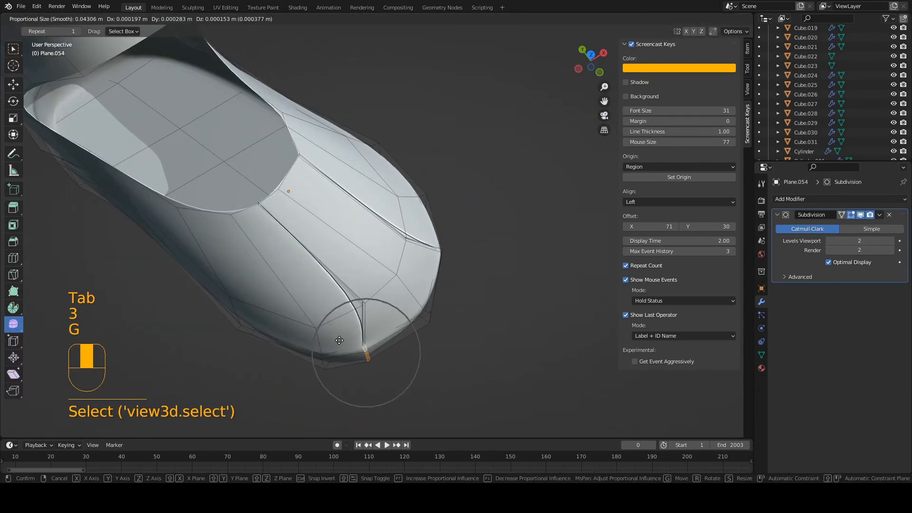
{"action": "left_click", "coordinate": [387, 368]}
{"action": "key", "text": "Tab"}
{"action": "key", "text": "Tab"}
- Rotate that narrow seam face about -12.5 degrees around Z, nudge it into place and save
{"action": "key", "text": "r"}
{"action": "key", "text": "x"}
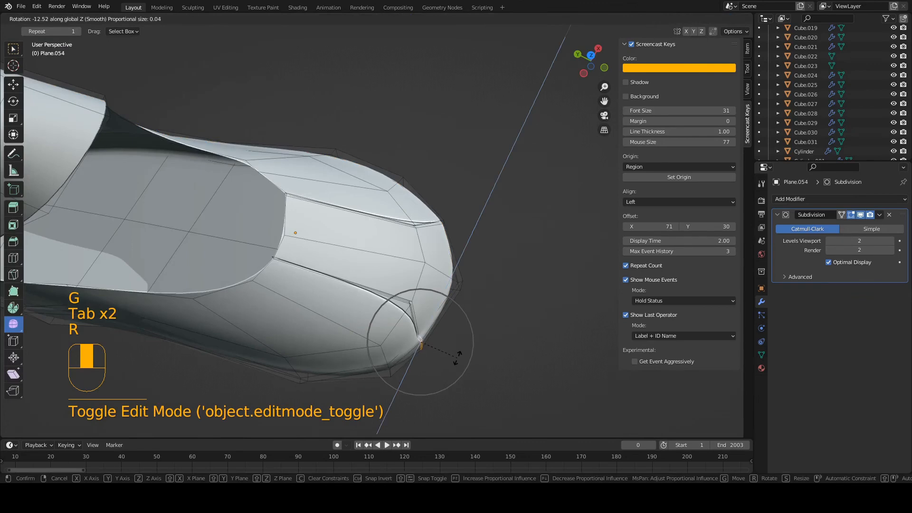
{"action": "left_click", "coordinate": [457, 357]}
{"action": "key", "text": "g"}
{"action": "left_click", "coordinate": [446, 356]}
{"action": "key", "text": "Tab"}
{"action": "middle_click_drag", "start_coordinate": [446, 355], "coordinate": [310, 280]}
{"action": "key", "text": "ctrl+s"}
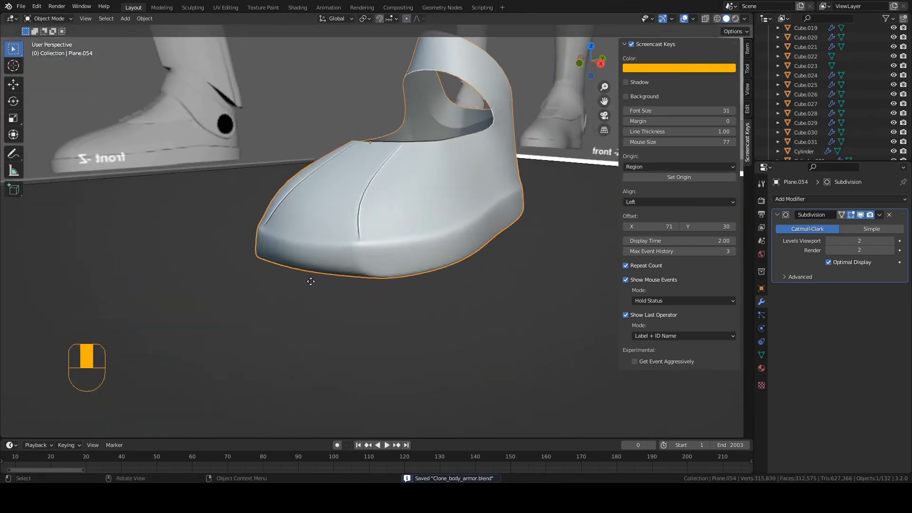
- Add two loop cuts around the sole band, tight to its lower and upper edges, the upper at factor 0.946, and save
{"action": "key", "text": "Tab"}
{"action": "key", "text": "ctrl+r"}
{"action": "left_click", "coordinate": [354, 259]}
{"action": "left_click", "coordinate": [356, 269]}
{"action": "key", "text": "ctrl+r"}
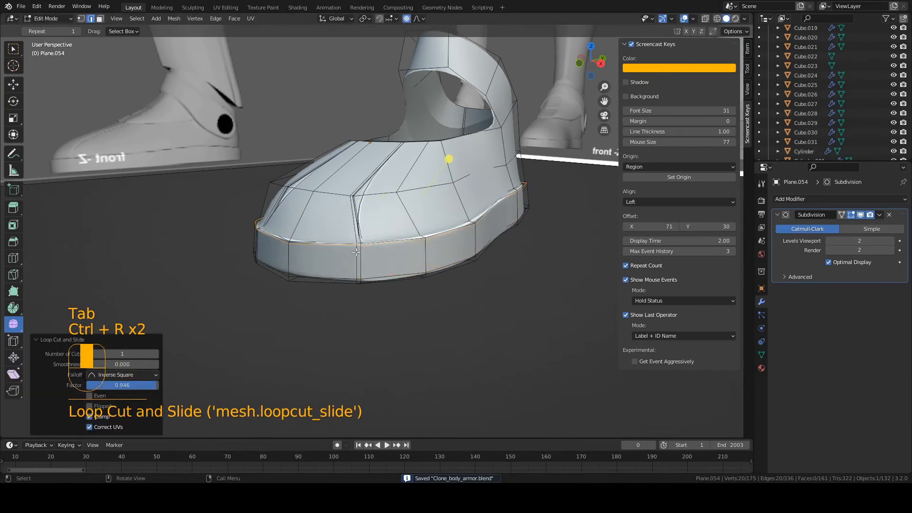
{"action": "key", "text": "Tab"}
{"action": "key", "text": "Tab"}
{"action": "key", "text": "g"}
{"action": "key", "text": "Tab"}
{"action": "middle_click_drag", "start_coordinate": [361, 268], "coordinate": [407, 281]}
{"action": "key", "text": "ctrl+s"}
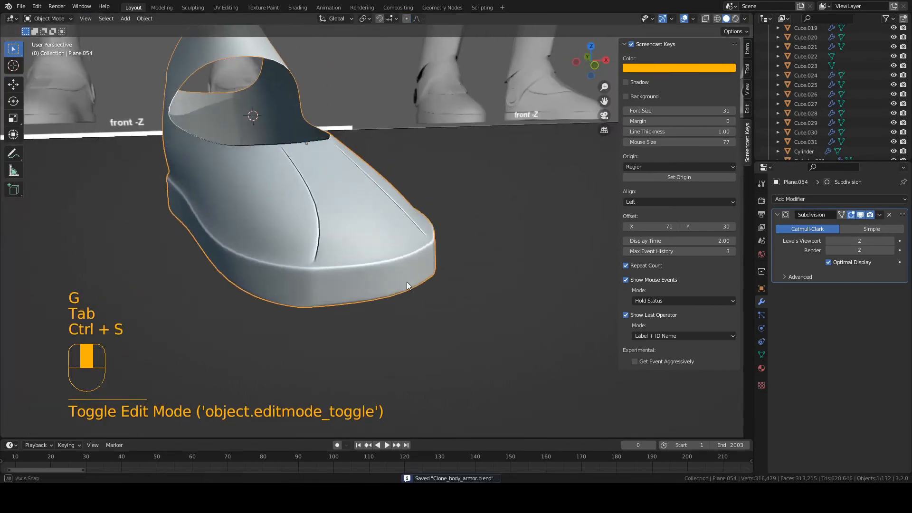
- Move the narrow sole-band faces below the toe seam along Y
{"action": "key", "text": "Tab"}
{"action": "key", "text": "2"}
{"action": "key", "text": "3"}
{"action": "left_click", "coordinate": [319, 320]}
{"action": "key", "text": "a"}
{"action": "key", "text": "a"}
{"action": "left_click", "coordinate": [319, 315], "text": "shift"}
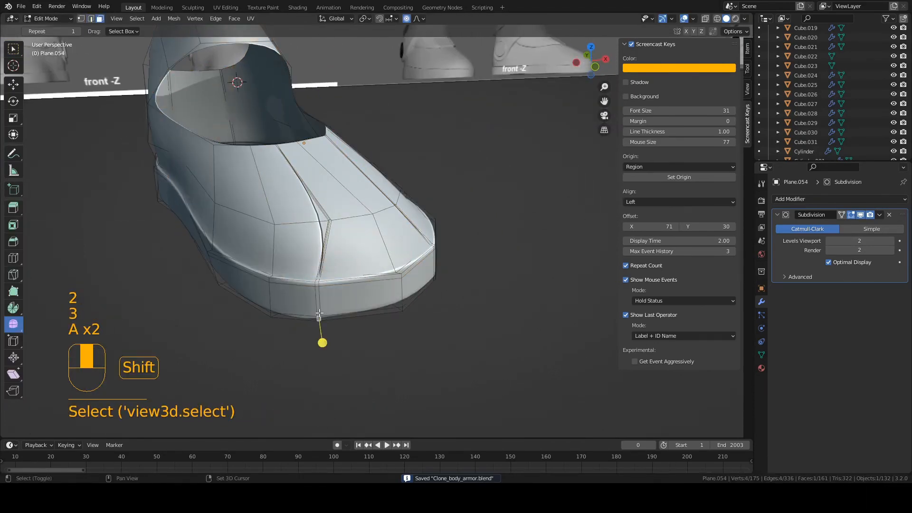
{"action": "key", "text": "g"}
{"action": "middle_click_drag", "start_coordinate": [318, 289], "coordinate": [335, 311]}
{"action": "key", "text": "y"}
{"action": "left_click", "coordinate": [366, 328]}
{"action": "key", "text": "Tab"}
{"action": "key", "text": "Tab"}
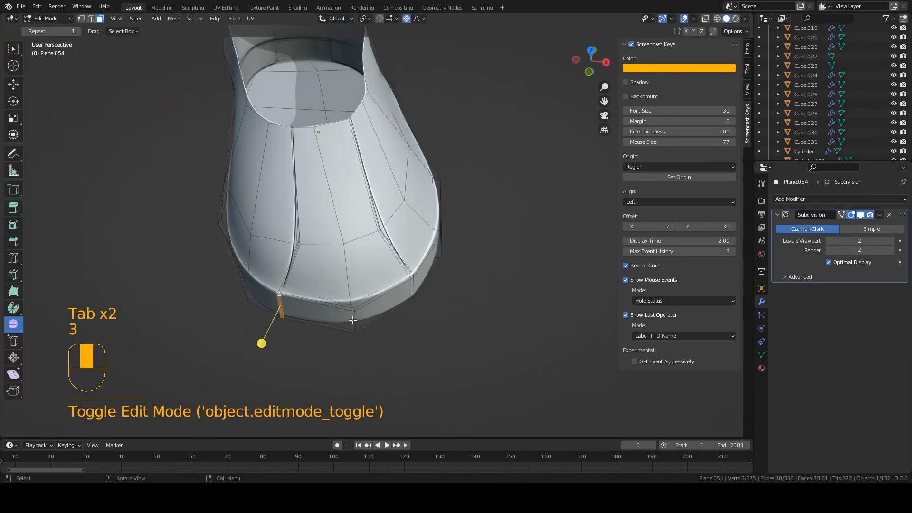
- Move the front middle edges of the sole band -0.005148 m along X to center the toe tip
{"action": "key", "text": "2"}
{"action": "left_click", "coordinate": [355, 312], "text": "shift"}
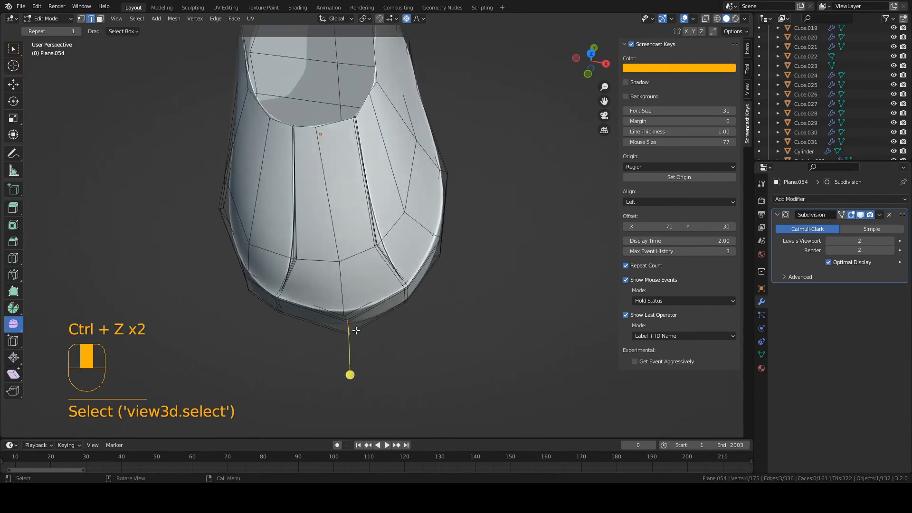
{"action": "key", "text": "g"}
{"action": "left_click", "coordinate": [350, 331]}
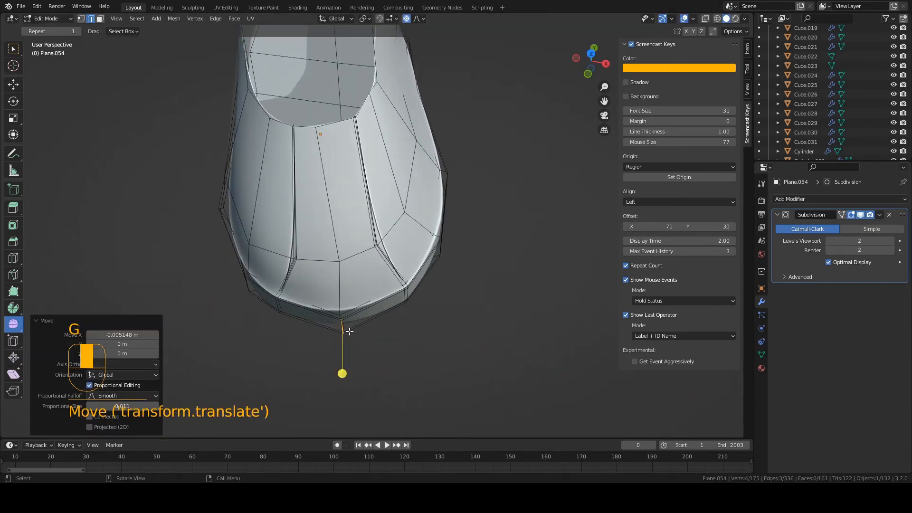
{"action": "key", "text": "Tab"}
{"action": "middle_click_drag", "start_coordinate": [348, 330], "coordinate": [445, 219]}
- Move two faces at the front of the sole band along Y with a changed proportional radius and save
{"action": "key", "text": "Tab"}
{"action": "key", "text": "3"}
{"action": "left_click", "coordinate": [360, 298]}
{"action": "left_click", "coordinate": [365, 306], "text": "shift"}
{"action": "key", "text": "g"}
{"action": "key", "text": "y"}
{"action": "scroll", "coordinate": [367, 318], "scroll_direction": "down", "scroll_amount": 10}
{"action": "left_click", "coordinate": [368, 316]}
{"action": "key", "text": "Tab"}
{"action": "key", "text": "ctrl+s"}
- Shift the selected toe faces along Y again, rotate them and reposition them to round the toe's front
{"action": "key", "text": "Tab"}
{"action": "key", "text": "g"}
{"action": "key", "text": "y"}
{"action": "left_click", "coordinate": [369, 311]}
{"action": "key", "text": "r"}
{"action": "left_click", "coordinate": [427, 314]}
{"action": "key", "text": "g"}
{"action": "key", "text": "y"}
{"action": "key", "text": "g"}
{"action": "left_click", "coordinate": [434, 318]}
{"action": "key", "text": "Tab"}
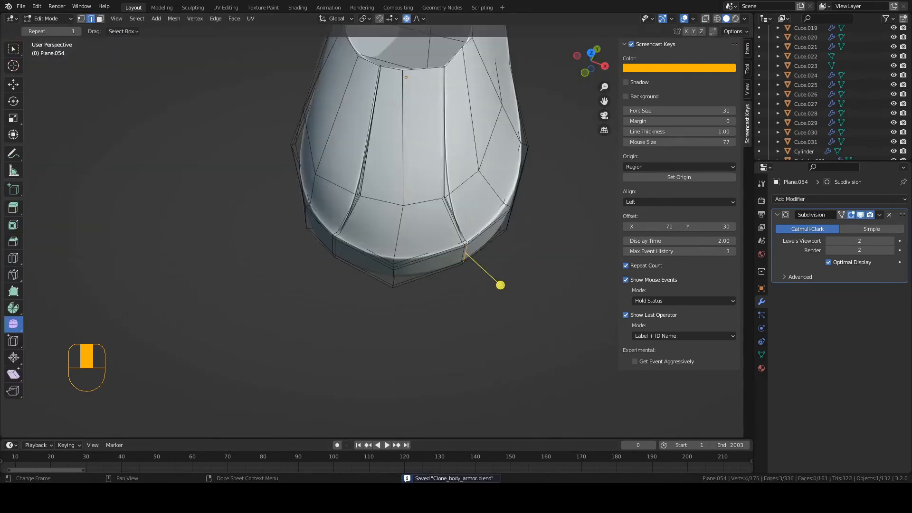
{"action": "middle_click_drag", "start_coordinate": [466, 251], "coordinate": [445, 271]}
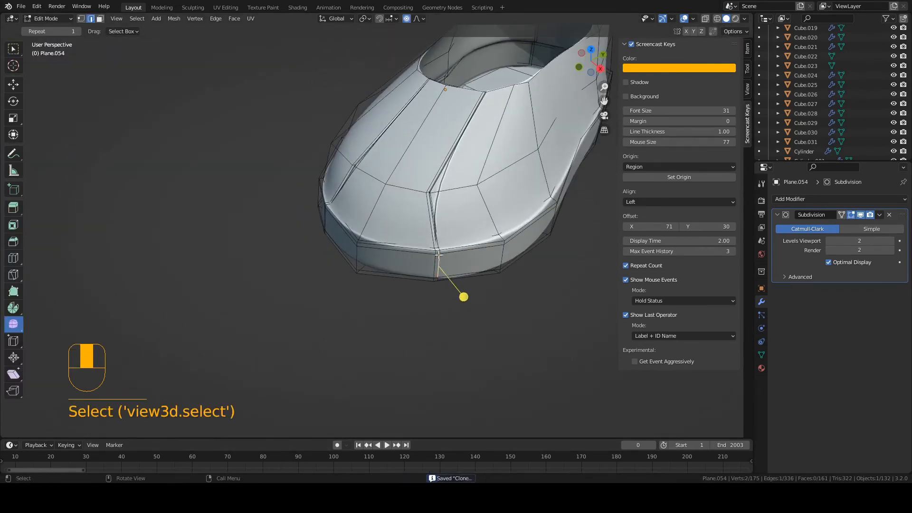
- Slide the vertical sole-band edges at the toe's front seam along the band with Edge Slide
{"action": "scroll", "coordinate": [438, 280], "scroll_direction": "up", "scroll_amount": 2}
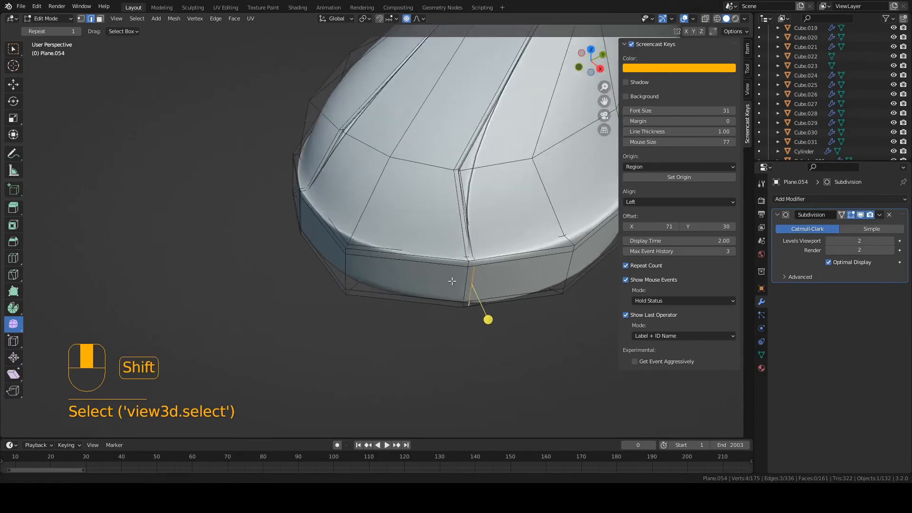
{"action": "middle_click_drag", "start_coordinate": [472, 265], "coordinate": [414, 278], "text": "shift"}
{"action": "key", "text": "g"}
{"action": "key", "text": "g"}
{"action": "left_click", "coordinate": [467, 290]}
{"action": "key", "text": "Tab"}
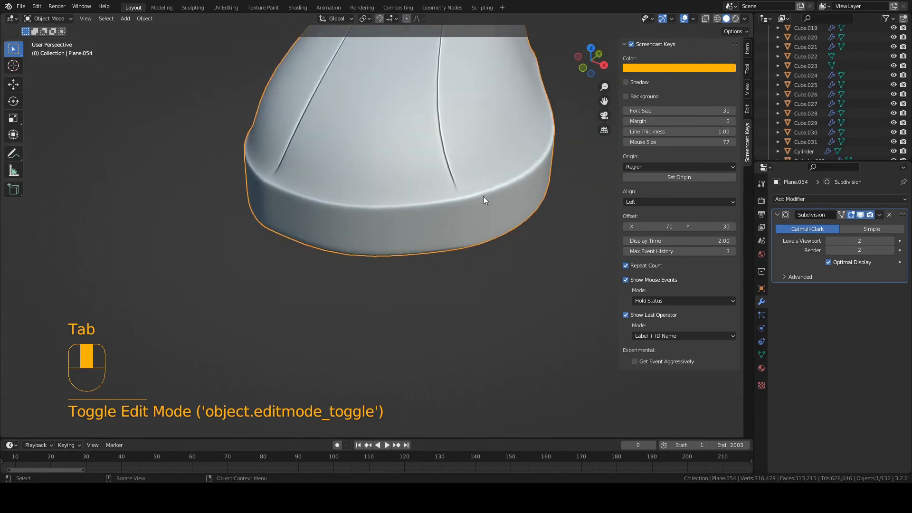
- Select the vertical sole-band edges below the other toe seam and slide them by about -0.21
{"action": "middle_click_drag", "start_coordinate": [483, 196], "coordinate": [352, 240]}
{"action": "key", "text": "Tab"}
{"action": "left_click", "coordinate": [303, 257], "text": "shift"}
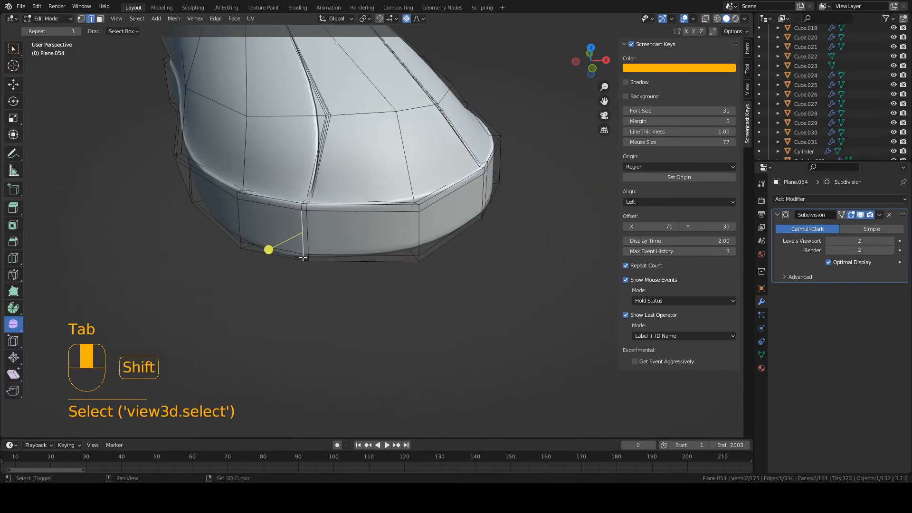
{"action": "key", "text": "g"}
{"action": "key", "text": "g"}
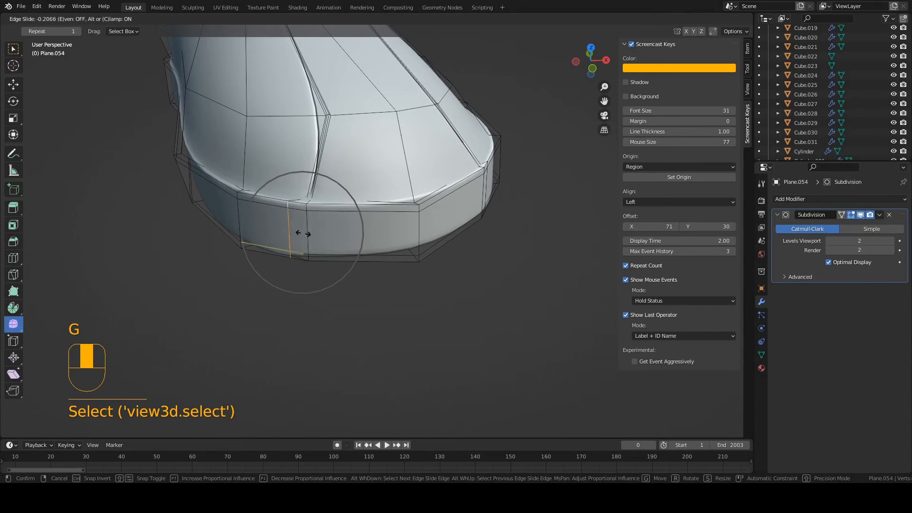
{"action": "left_click", "coordinate": [303, 233]}
{"action": "key", "text": "Tab"}
- Select the vertical edge line running down the heel's side through the sole band and save the file
{"action": "middle_click_drag", "start_coordinate": [315, 245], "coordinate": [428, 304]}
{"action": "middle_click_drag", "start_coordinate": [309, 304], "coordinate": [346, 262]}
{"action": "key", "text": "Tab"}
{"action": "key", "text": "2"}
{"action": "left_click", "coordinate": [318, 295]}
{"action": "middle_click_drag", "start_coordinate": [344, 320], "coordinate": [325, 292]}
{"action": "left_click", "coordinate": [339, 304], "text": "shift"}
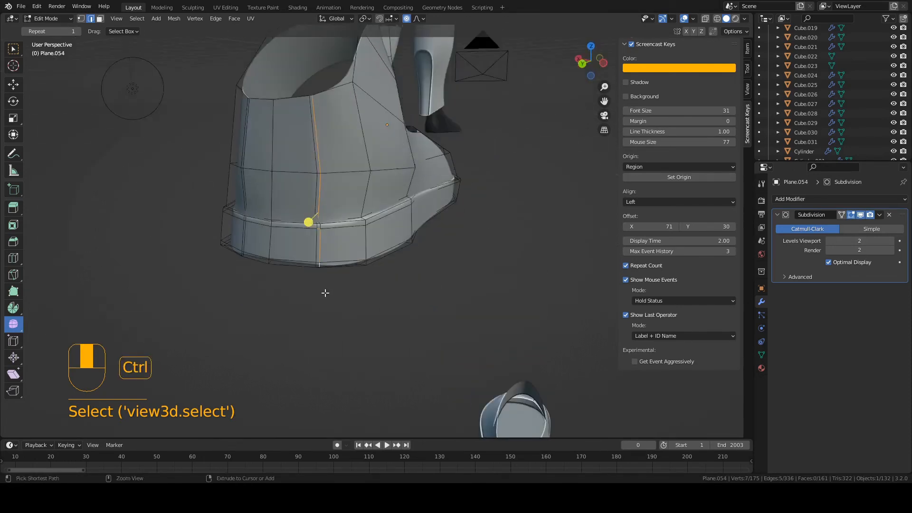
{"action": "left_click", "coordinate": [49, 18]}
{"action": "left_click", "coordinate": [47, 27]}
{"action": "left_click", "coordinate": [56, 18]}
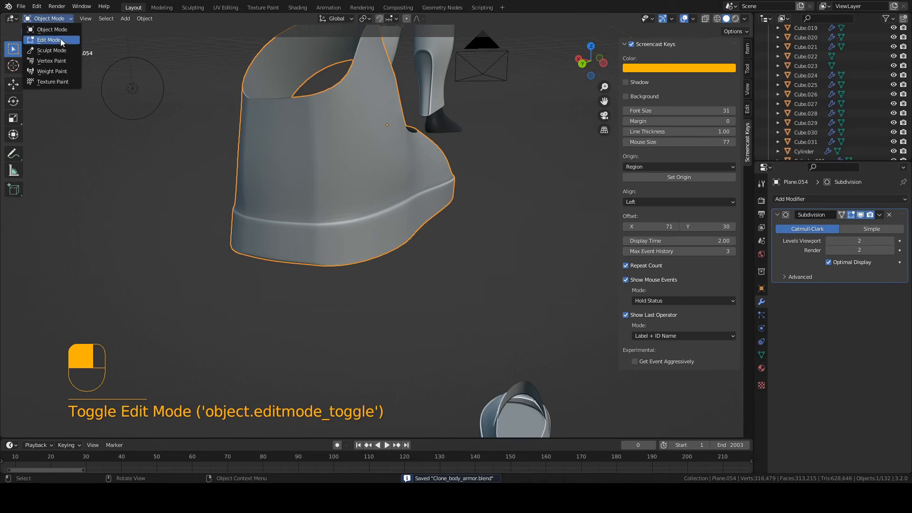
{"action": "left_click", "coordinate": [48, 40]}
{"action": "key", "text": "2"}
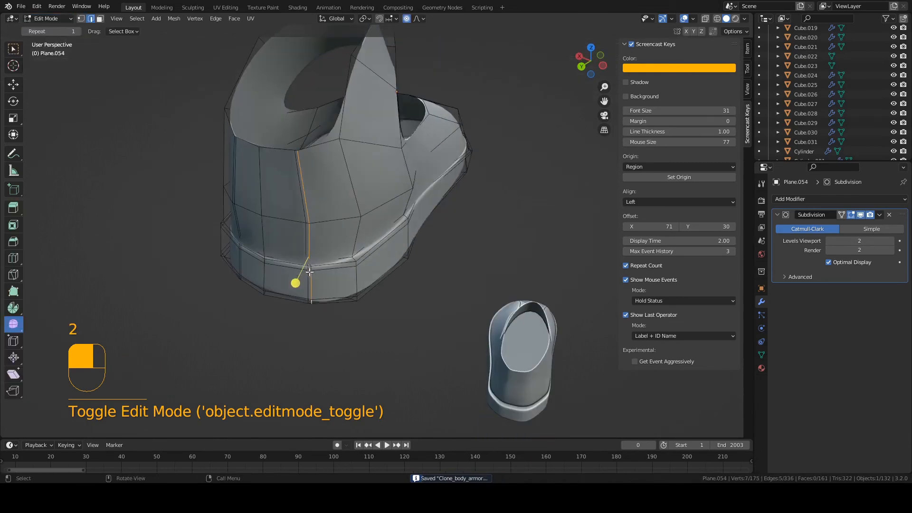
{"action": "key", "text": "c"}
{"action": "middle_click_drag", "start_coordinate": [303, 269], "coordinate": [306, 294]}
{"action": "key", "text": "g"}
{"action": "key", "text": "g"}
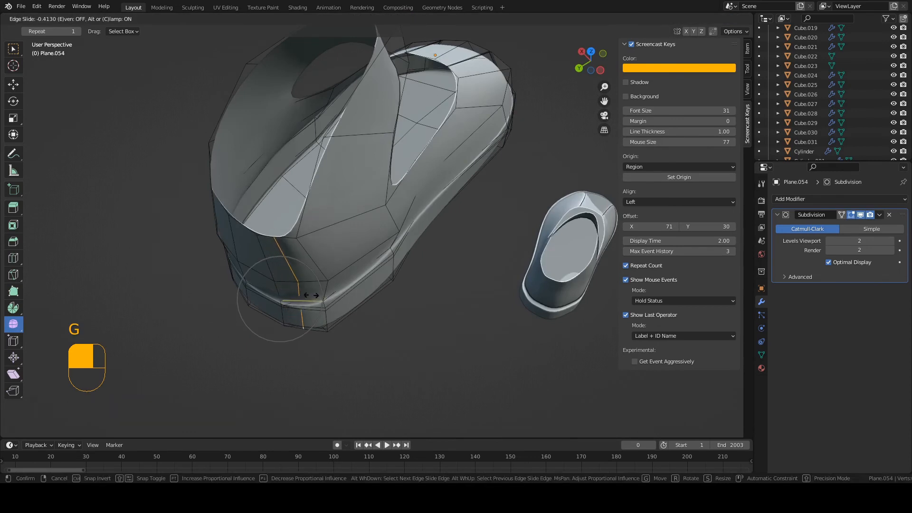
{"action": "right_click", "coordinate": [311, 295]}
{"action": "key", "text": "g"}
{"action": "key", "text": "g"}
{"action": "right_click", "coordinate": [299, 307]}
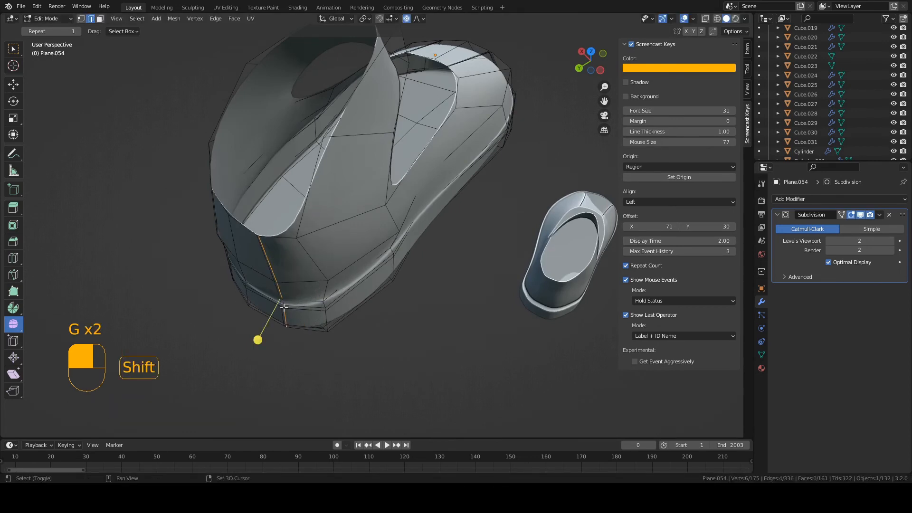
- Slide the heel's vertical edges, including those on the sole band, by about -0.4 to even out the spacing
{"action": "key", "text": "g"}
{"action": "key", "text": "g"}
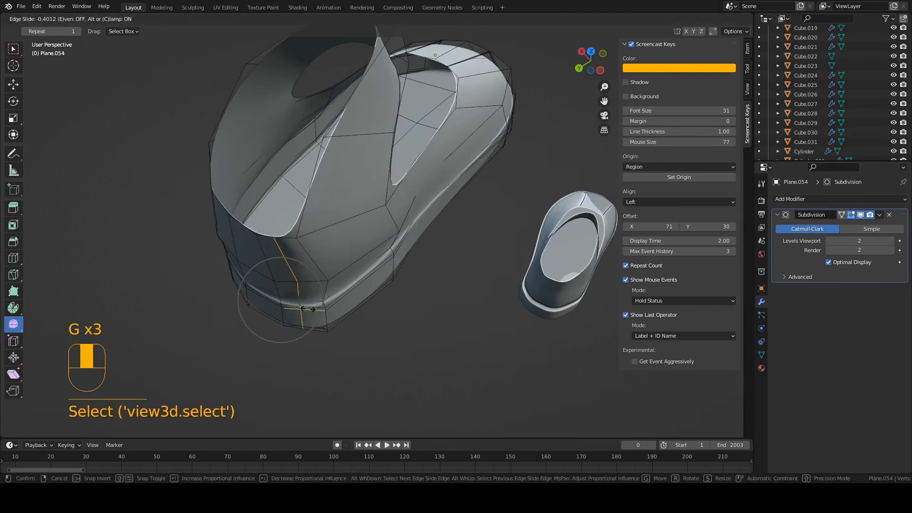
{"action": "left_click", "coordinate": [308, 309]}
- Replace the selection with a neighbouring edge loop at the heel and slide it along the surface
{"action": "middle_click_drag", "start_coordinate": [322, 306], "coordinate": [337, 321]}
{"action": "left_click", "coordinate": [322, 296]}
{"action": "key", "text": "a"}
{"action": "key", "text": "a"}
{"action": "left_click", "coordinate": [321, 310], "text": "alt"}
{"action": "key", "text": "g"}
{"action": "key", "text": "g"}
{"action": "left_click", "coordinate": [455, 290]}
- Select the vertical edge line on the back of the heel down through the sole band and slide it twice, first by about -0.21
{"action": "key", "text": "a"}
{"action": "key", "text": "a"}
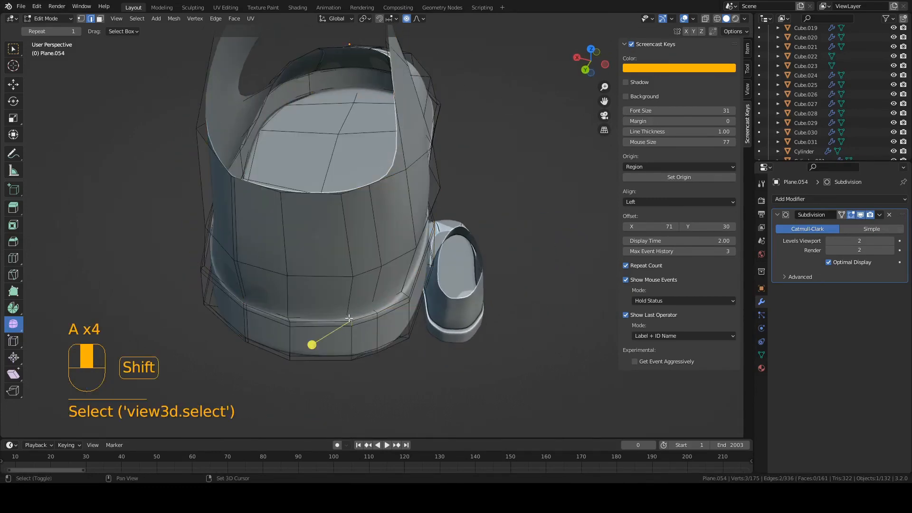
{"action": "middle_click_drag", "start_coordinate": [356, 358], "coordinate": [342, 305]}
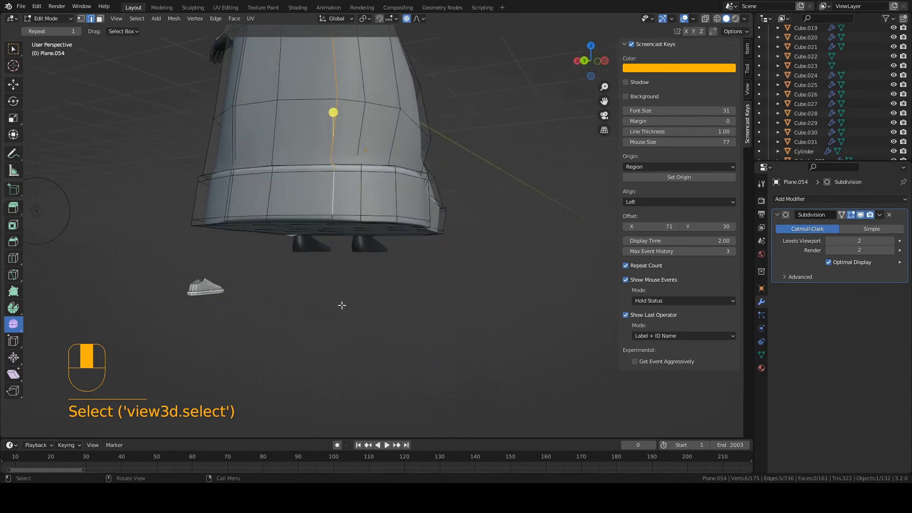
{"action": "middle_click_drag", "start_coordinate": [333, 215], "coordinate": [338, 192]}
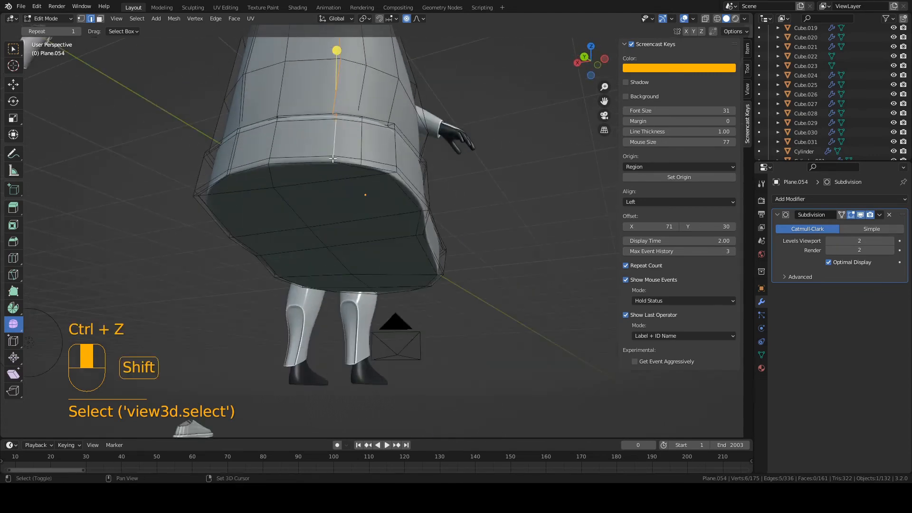
{"action": "middle_click_drag", "start_coordinate": [332, 159], "coordinate": [340, 245]}
{"action": "key", "text": "g"}
{"action": "key", "text": "g"}
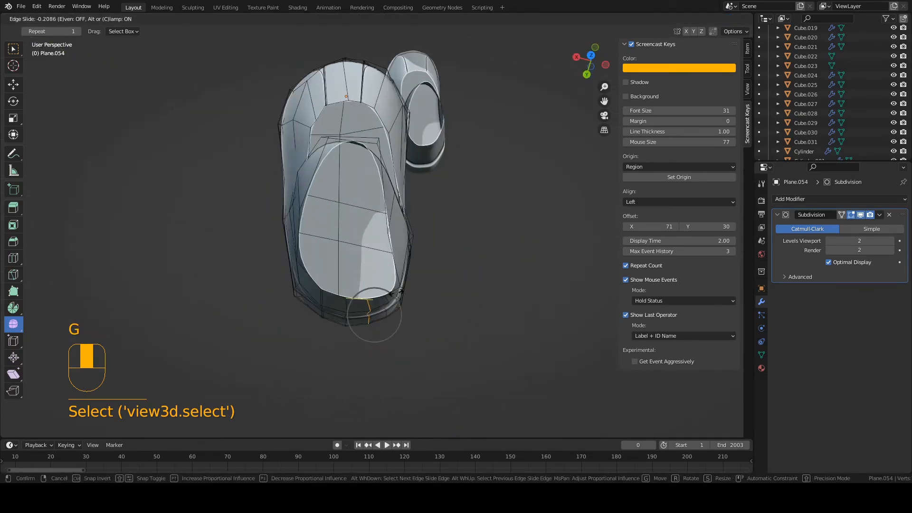
{"action": "left_click", "coordinate": [396, 292]}
{"action": "scroll", "coordinate": [394, 296], "scroll_direction": "up", "scroll_amount": 1}
{"action": "key", "text": "g"}
{"action": "key", "text": "g"}
{"action": "left_click", "coordinate": [383, 304]}
- Select the vertical edge line near the middle of the heel's back and slide it by a factor of 0.118
{"action": "key", "text": "a"}
{"action": "key", "text": "a"}
{"action": "middle_click_drag", "start_coordinate": [343, 326], "coordinate": [333, 302]}
{"action": "left_click", "coordinate": [338, 309]}
{"action": "scroll", "coordinate": [333, 314], "scroll_direction": "up", "scroll_amount": 1}
{"action": "key", "text": "a"}
{"action": "key", "text": "a"}
{"action": "left_click", "coordinate": [331, 299]}
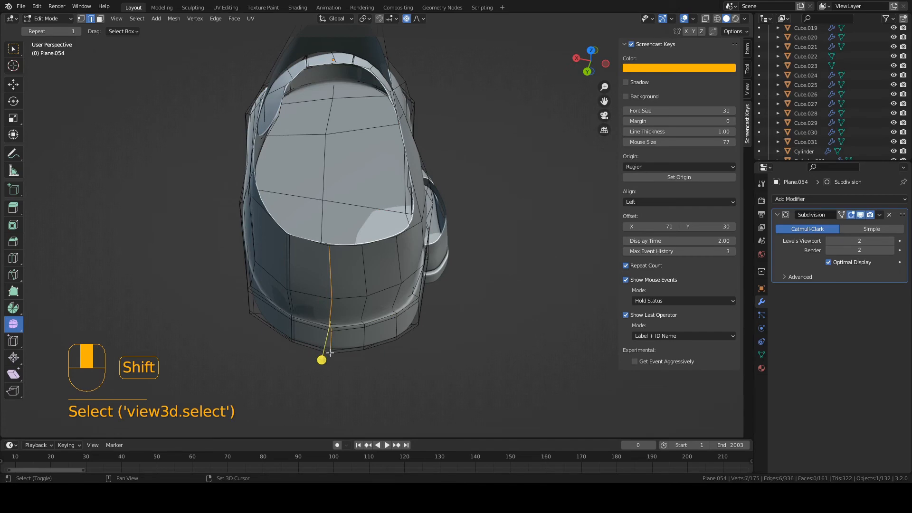
{"action": "middle_click_drag", "start_coordinate": [340, 327], "coordinate": [355, 314]}
{"action": "key", "text": "g"}
{"action": "key", "text": "g"}
{"action": "left_click", "coordinate": [338, 348]}
- Move the heel's selected middle edge line 0.003277 m along Y with proportional editing
{"action": "middle_click_drag", "start_coordinate": [354, 314], "coordinate": [327, 318]}
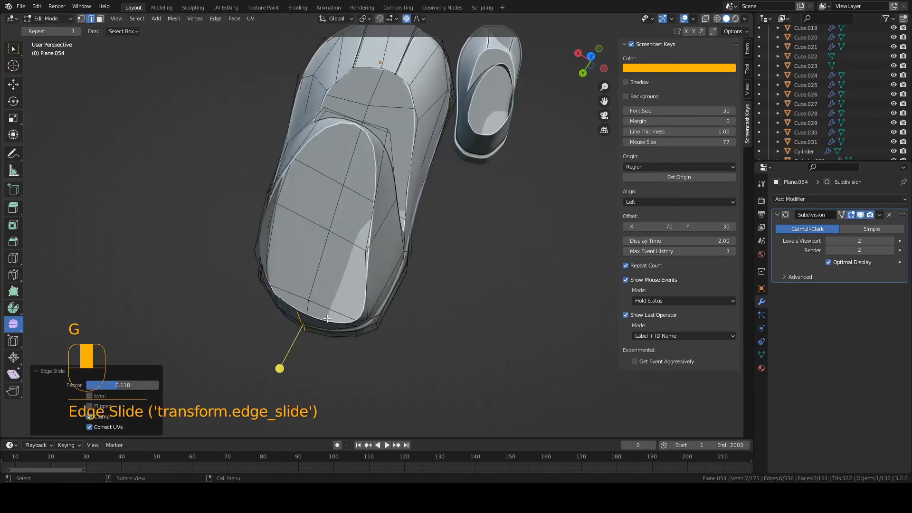
{"action": "key", "text": "g"}
{"action": "left_click", "coordinate": [325, 320]}
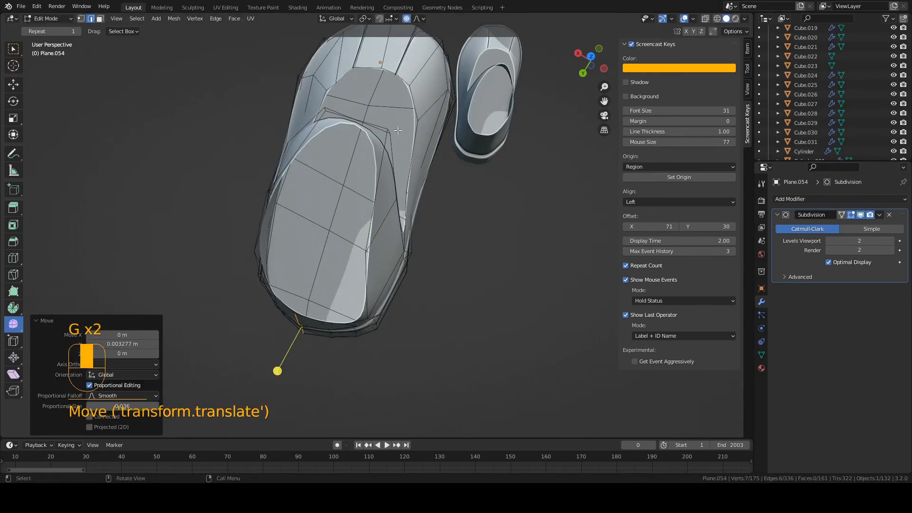
- Select the column of faces at the middle of the heel's back and move it 0.005833 m along Y
{"action": "key", "text": "3"}
{"action": "middle_click_drag", "start_coordinate": [323, 278], "coordinate": [333, 362]}
{"action": "left_click", "coordinate": [330, 307]}
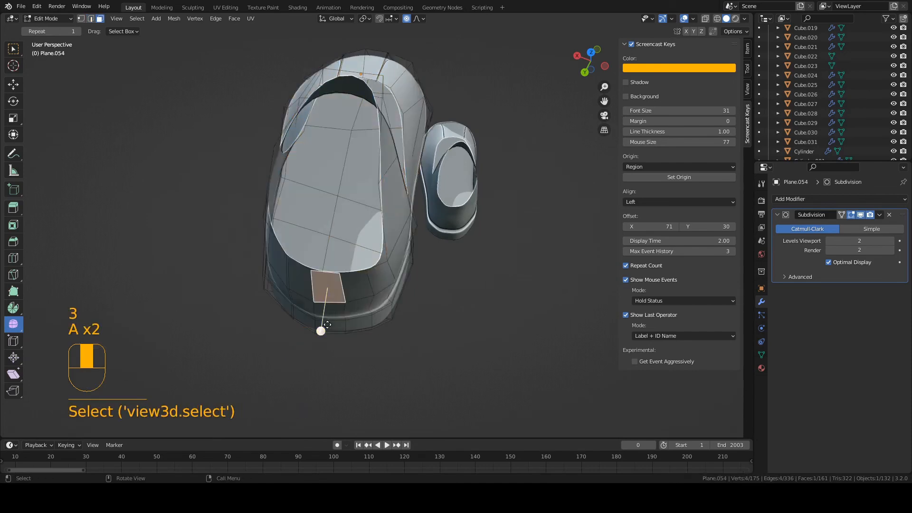
{"action": "mouse_move", "coordinate": [330, 301]}
{"action": "middle_mouse_down"}
{"action": "mouse_move", "coordinate": [416, 367]}
{"action": "mouse_move", "coordinate": [413, 357]}
{"action": "middle_mouse_up"}
{"action": "key", "text": "g"}
{"action": "left_click", "coordinate": [407, 357]}
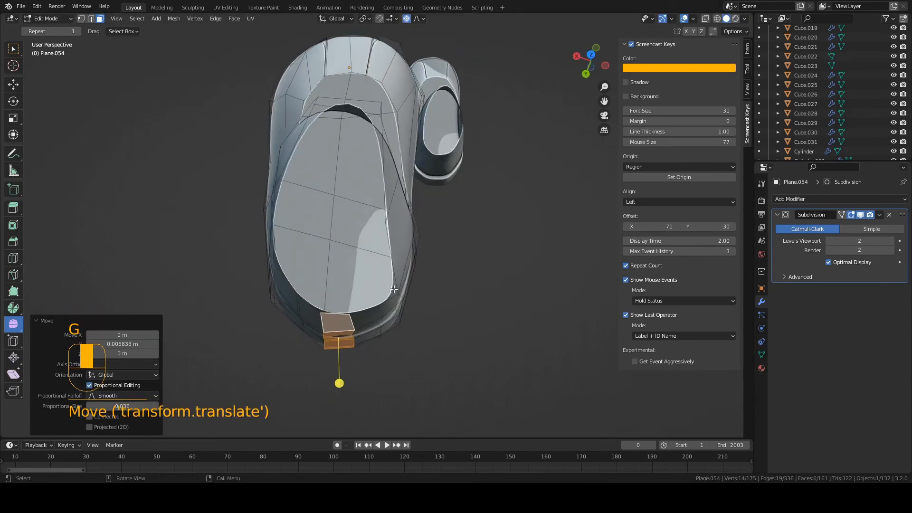
- Select a vertex on the side of the ankle opening and move it along X
{"action": "middle_click_drag", "start_coordinate": [363, 324], "coordinate": [342, 288]}
{"action": "middle_click_drag", "start_coordinate": [307, 316], "coordinate": [385, 308]}
{"action": "key", "text": "2"}
{"action": "key", "text": "1"}
{"action": "left_click", "coordinate": [393, 319]}
{"action": "left_click", "coordinate": [389, 261]}
{"action": "key", "text": "g"}
{"action": "key", "text": "x"}
{"action": "left_click", "coordinate": [385, 280]}
- Adjust two vertices at the rear corner of the ankle opening, one along X and the other along Y
{"action": "left_click", "coordinate": [371, 317]}
{"action": "key", "text": "g"}
{"action": "key", "text": "x"}
{"action": "left_click", "coordinate": [373, 311]}
{"action": "left_click", "coordinate": [390, 300]}
{"action": "key", "text": "g"}
{"action": "key", "text": "y"}
{"action": "left_click", "coordinate": [385, 301]}
- Shift the side vertex of the ankle opening along X again and leave mesh editing
{"action": "left_click", "coordinate": [388, 253]}
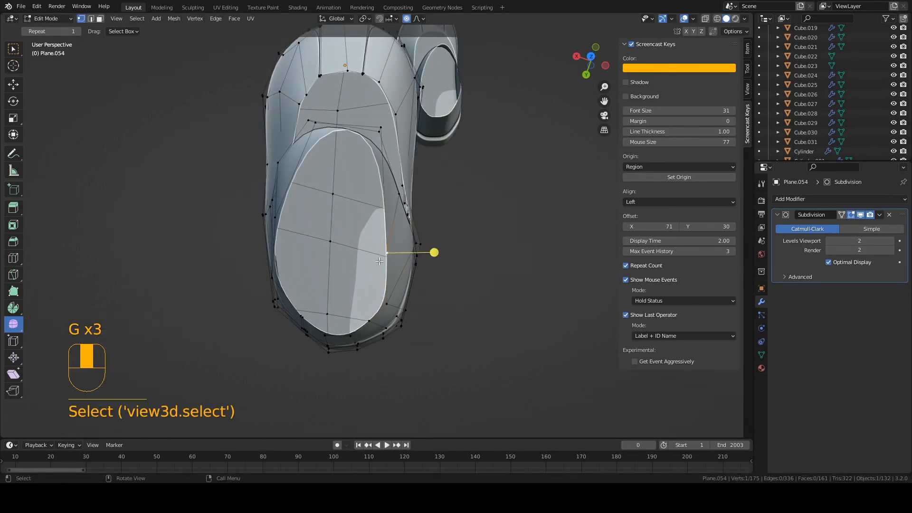
{"action": "key", "text": "g"}
{"action": "key", "text": "x"}
{"action": "middle_click_drag", "start_coordinate": [387, 252], "coordinate": [374, 200]}
{"action": "left_click", "coordinate": [396, 261]}
{"action": "key", "text": "Tab"}
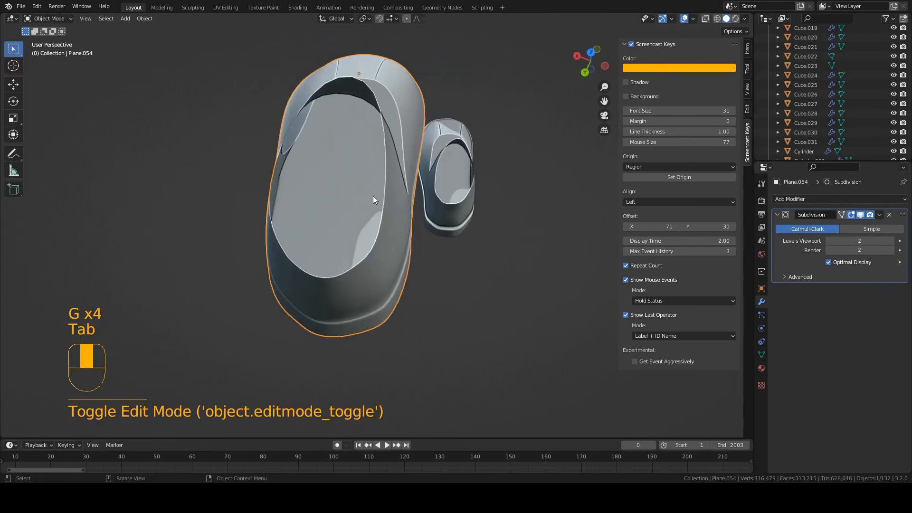
- Return to editing the foot mesh in edge selection, clear the selection and save the file
{"action": "middle_click_drag", "start_coordinate": [279, 227], "coordinate": [301, 224]}
{"action": "key", "text": "Tab"}
{"action": "key", "text": "2"}
{"action": "key", "text": "a"}
{"action": "key", "text": "a"}
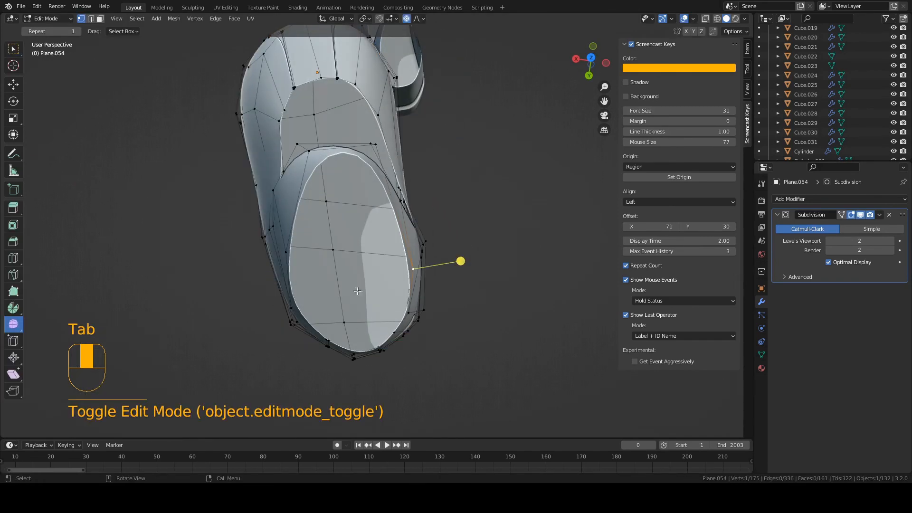
{"action": "middle_click_drag", "start_coordinate": [411, 295], "coordinate": [344, 259]}
{"action": "key", "text": "ctrl+s"}
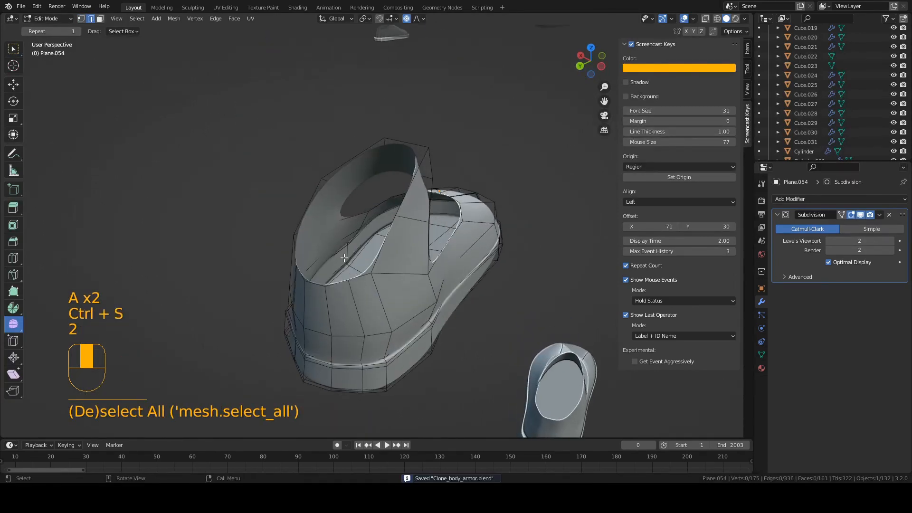
- Select the edge loop around the ankle opening, smooth its vertices with the Smooth tool and save
{"action": "scroll", "coordinate": [345, 258], "scroll_direction": "up", "scroll_amount": 5}
{"action": "left_click", "coordinate": [384, 206], "text": "alt+shift"}
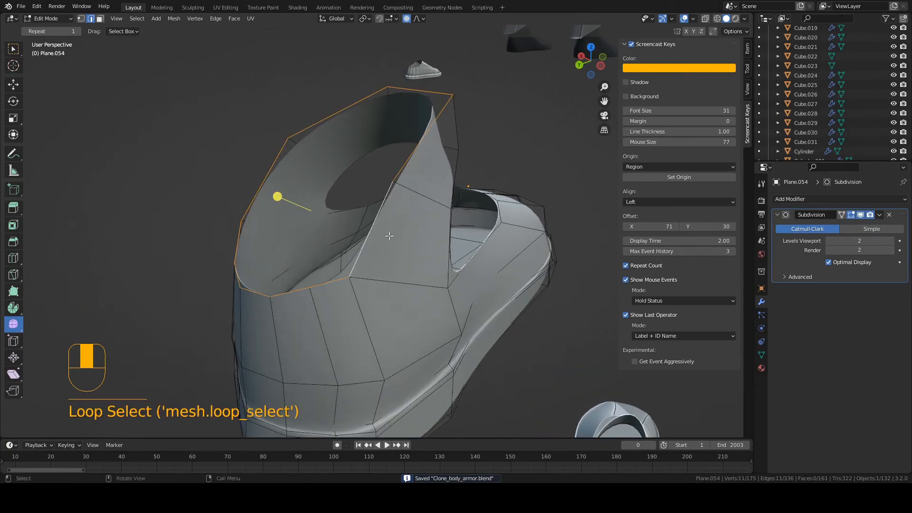
{"action": "middle_click_drag", "start_coordinate": [390, 236], "coordinate": [268, 171]}
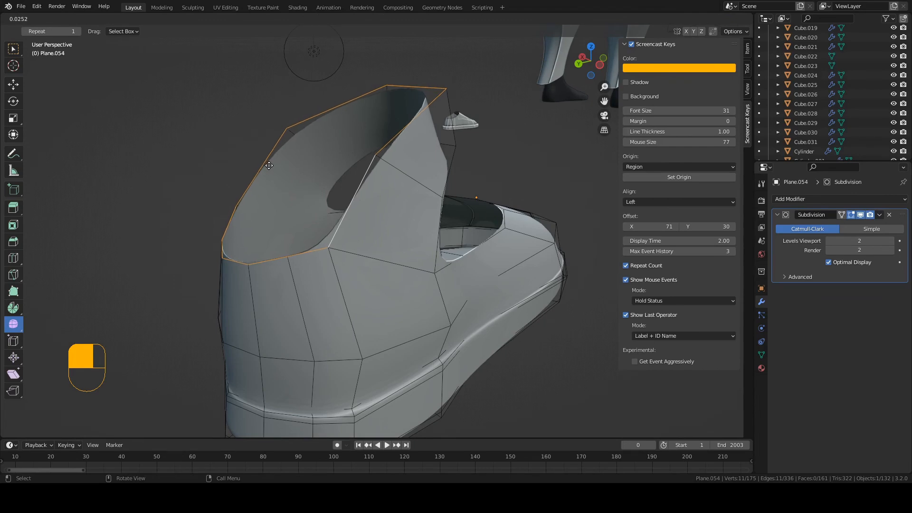
{"action": "left_click_drag", "start_coordinate": [281, 165], "coordinate": [323, 168]}
{"action": "middle_click_drag", "start_coordinate": [348, 173], "coordinate": [409, 191]}
{"action": "key", "text": "Tab"}
{"action": "key", "text": "ctrl+s"}
{"action": "key", "text": "Tab"}
{"action": "left_click", "coordinate": [401, 295]}
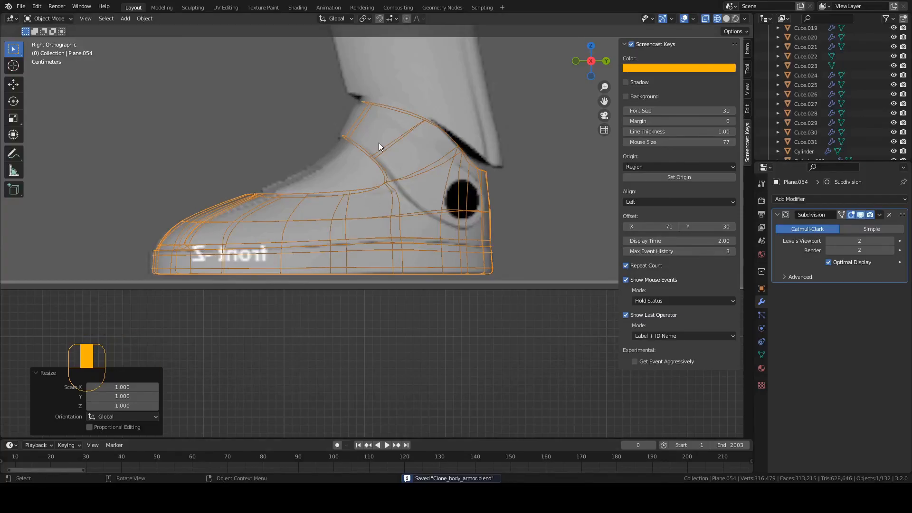
- Move the whole foot piece -0.002946 m along Y to fit the side-view reference
{"action": "scroll", "coordinate": [347, 212], "scroll_direction": "up", "scroll_amount": 4}
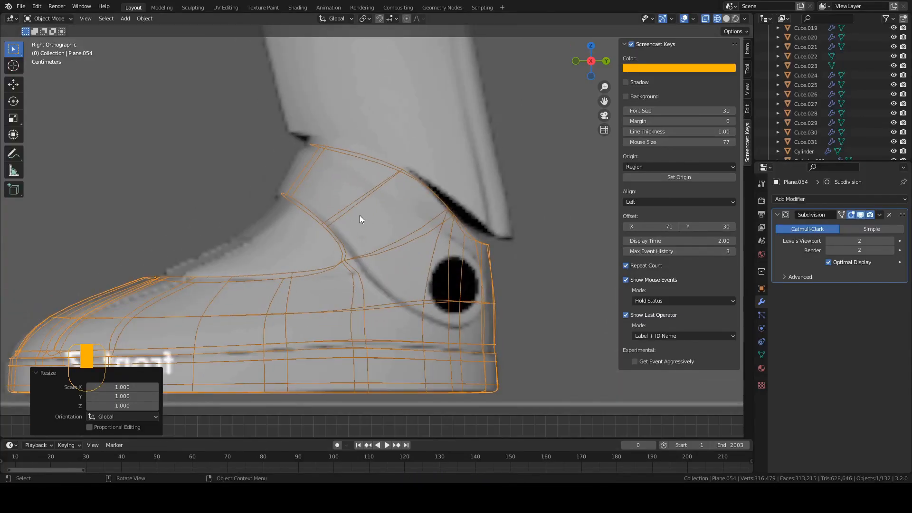
{"action": "key", "text": "Tab"}
{"action": "key", "text": "Tab"}
{"action": "scroll", "coordinate": [360, 216], "scroll_direction": "down", "scroll_amount": 2}
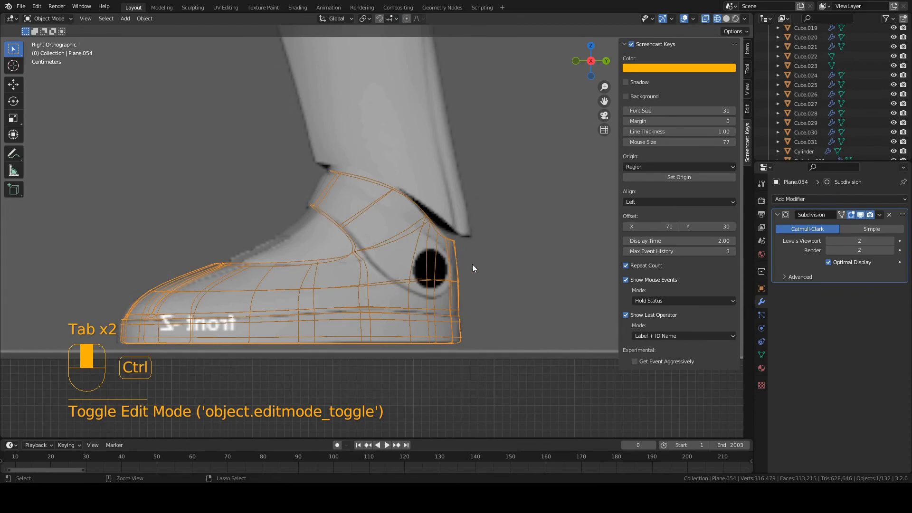
{"action": "middle_click_drag", "start_coordinate": [444, 256], "coordinate": [471, 236], "text": "shift"}
{"action": "scroll", "coordinate": [473, 238], "scroll_direction": "up", "scroll_amount": 1}
{"action": "key", "text": "g"}
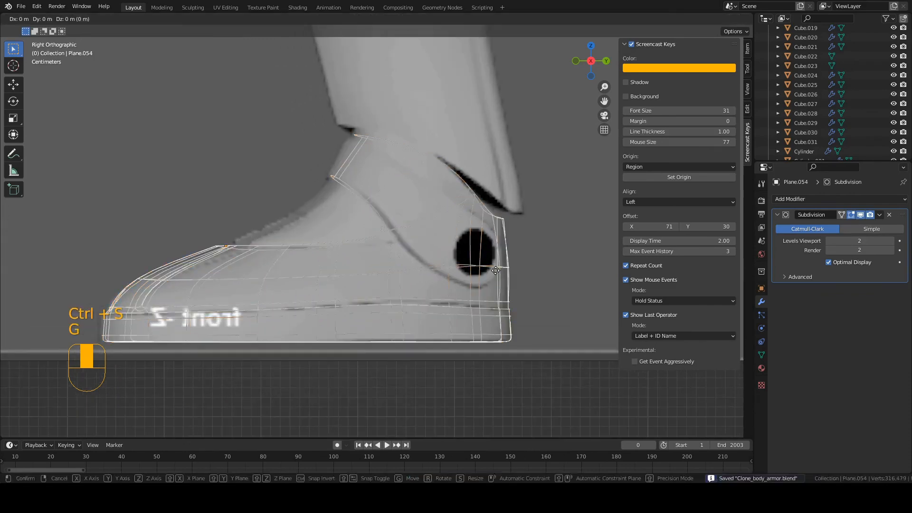
{"action": "middle_click", "coordinate": [496, 270]}
{"action": "left_click", "coordinate": [492, 270]}
- Scale the foot piece slightly along Y and move it 0.014237 m along Y
{"action": "key", "text": "s"}
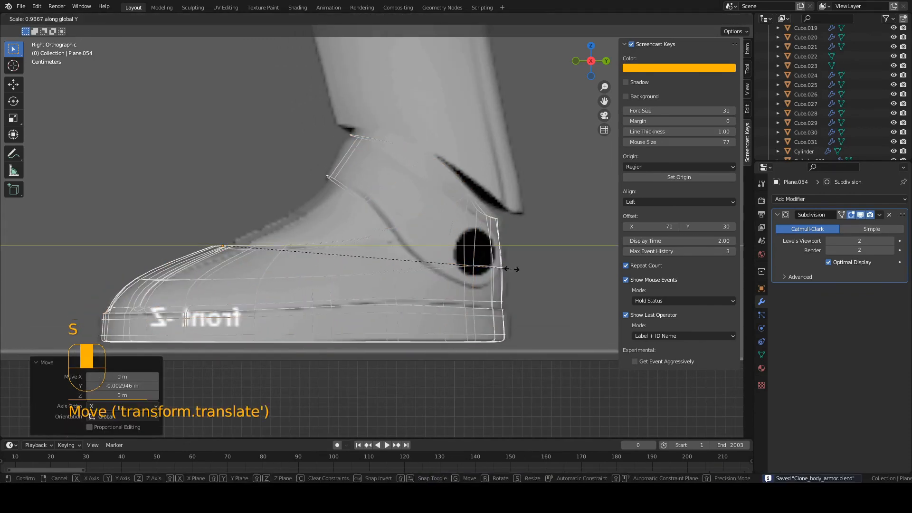
{"action": "middle_click", "coordinate": [500, 268]}
{"action": "left_click", "coordinate": [502, 267]}
{"action": "key", "text": "g"}
{"action": "key", "text": "y"}
{"action": "left_click", "coordinate": [472, 264]}
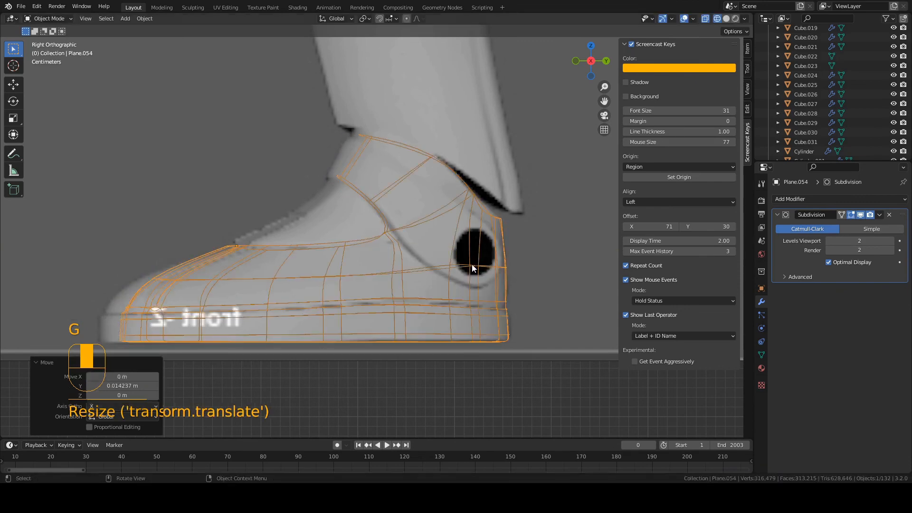
- Move the foot piece -0.012273 m along Y and rescale its length along Y against the side reference
{"action": "key", "text": "g"}
{"action": "middle_click", "coordinate": [473, 264]}
{"action": "left_click", "coordinate": [480, 264]}
{"action": "key", "text": "s"}
{"action": "middle_click", "coordinate": [485, 264]}
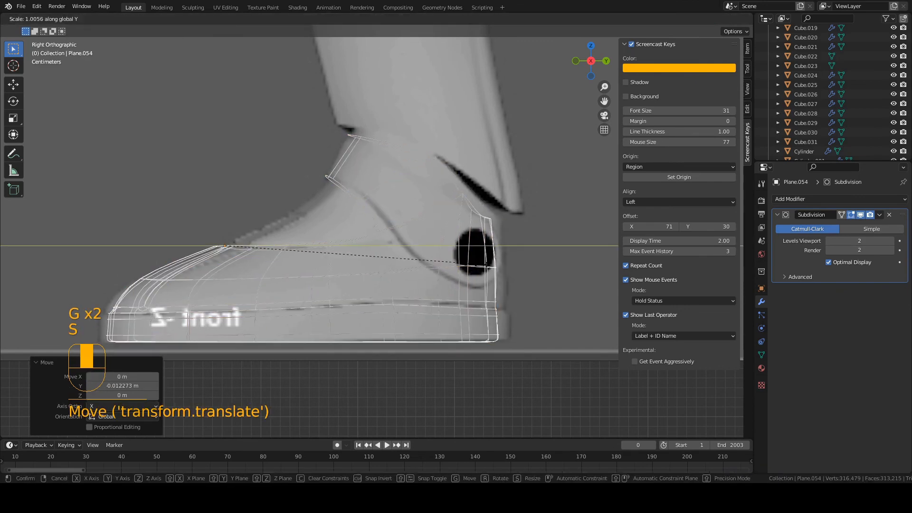
{"action": "left_click", "coordinate": [498, 266]}
- Move the foot piece -0.004909 m along Y and adjust its scale along Y
{"action": "key", "text": "g"}
{"action": "middle_click", "coordinate": [494, 266]}
{"action": "left_click", "coordinate": [495, 267]}
{"action": "key", "text": "s"}
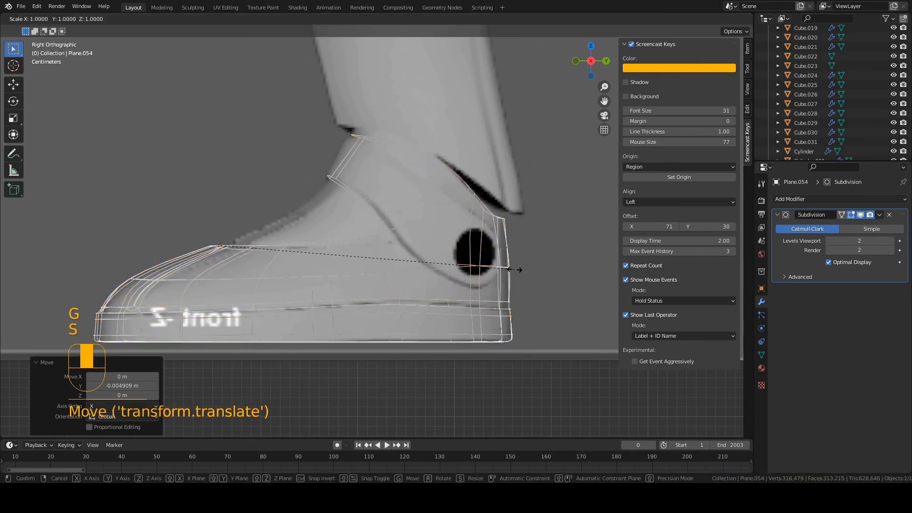
{"action": "middle_click", "coordinate": [515, 268]}
{"action": "left_click", "coordinate": [509, 267]}
- Move the foot piece 0.003927 m along Y, scale it 1.011 along Y, save and switch to the front view
{"action": "key", "text": "g"}
{"action": "middle_click", "coordinate": [502, 267]}
{"action": "left_click", "coordinate": [512, 267]}
{"action": "key", "text": "s"}
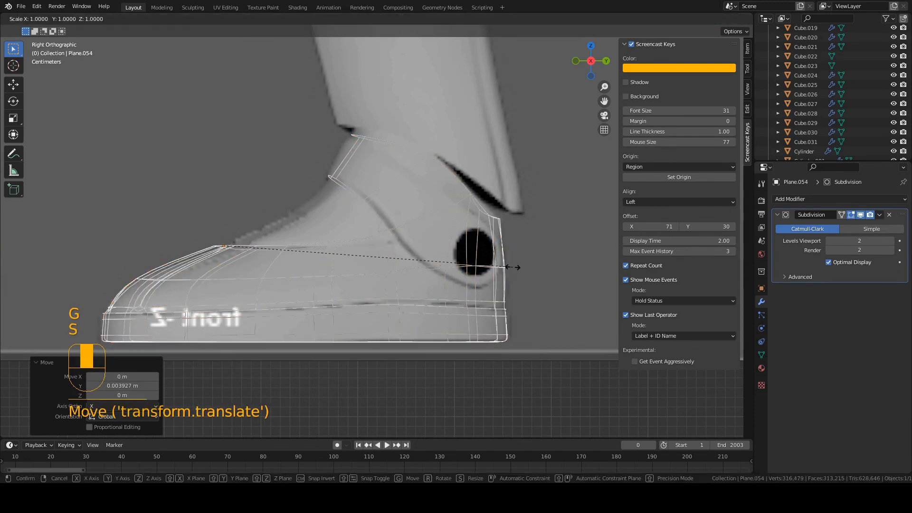
{"action": "middle_click", "coordinate": [517, 267]}
{"action": "left_click", "coordinate": [516, 267]}
{"action": "key", "text": "ctrl+s"}
{"action": "key", "text": "KP_1"}
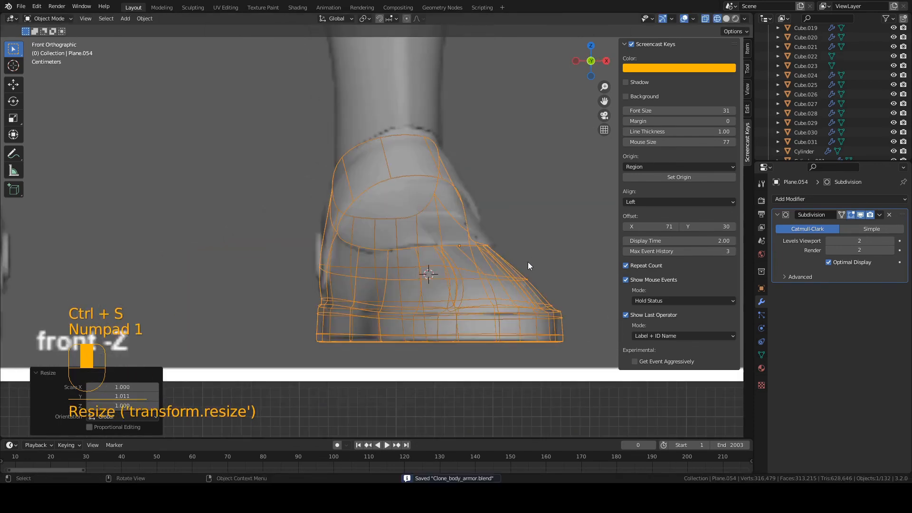
- Scale the foot piece 1.049 along X and move it 0.006382 m along X against the front reference
{"action": "key", "text": "s"}
{"action": "middle_click", "coordinate": [520, 262]}
{"action": "left_click", "coordinate": [515, 262]}
{"action": "key", "text": "g"}
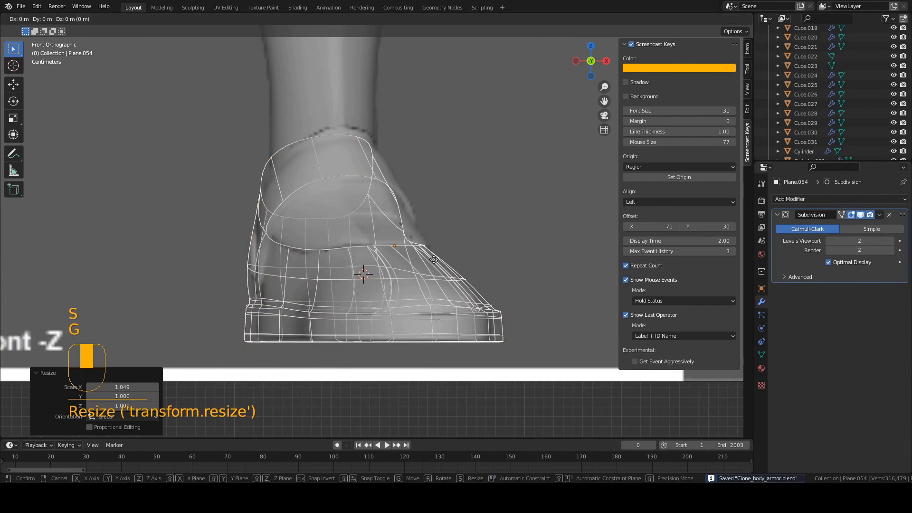
{"action": "right_click", "coordinate": [433, 260]}
{"action": "key", "text": "z"}
{"action": "key", "text": "g"}
{"action": "middle_click", "coordinate": [400, 254]}
{"action": "left_click", "coordinate": [399, 255]}
{"action": "key", "text": "z"}
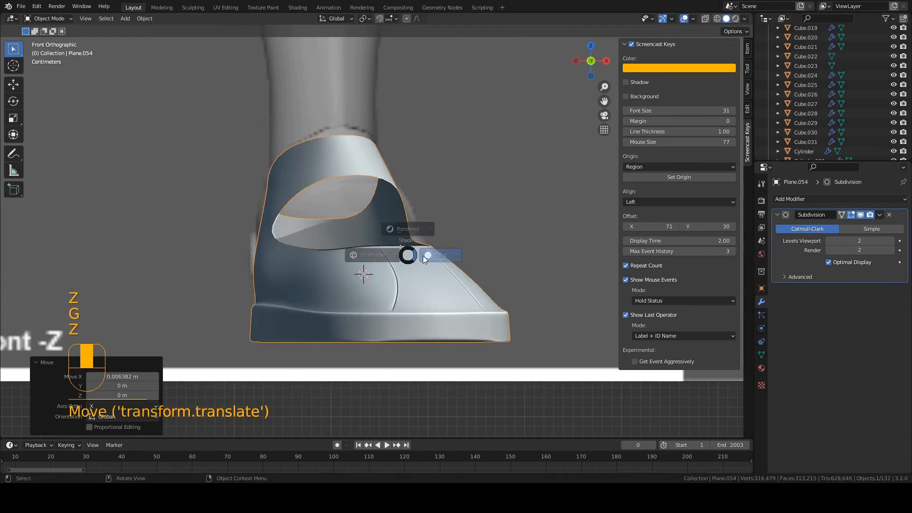
- Move three vertices on the ankle strap's upper rim to follow the dark outline in the front reference
{"action": "key", "text": "z"}
{"action": "key", "text": "Tab"}
{"action": "key", "text": "1"}
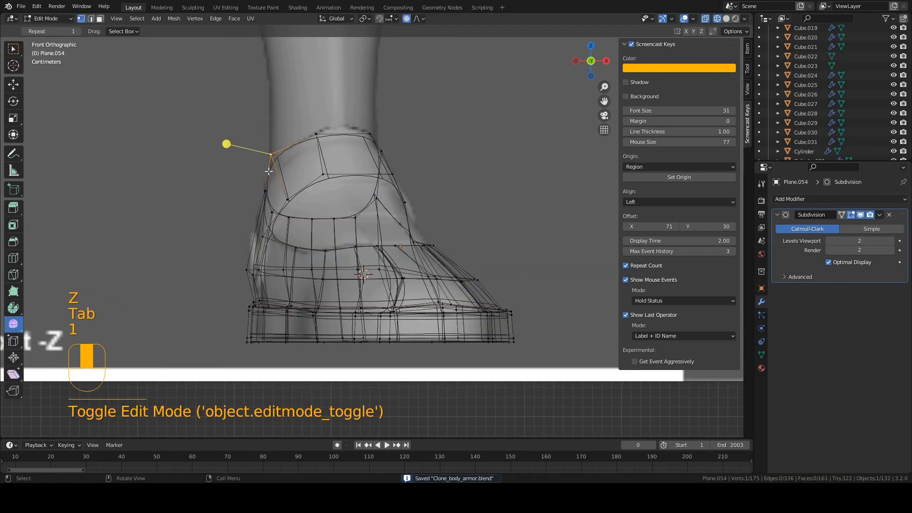
{"action": "key", "text": "g"}
{"action": "left_click", "coordinate": [276, 164]}
{"action": "left_click", "coordinate": [317, 134]}
{"action": "key", "text": "g"}
{"action": "left_click", "coordinate": [317, 131]}
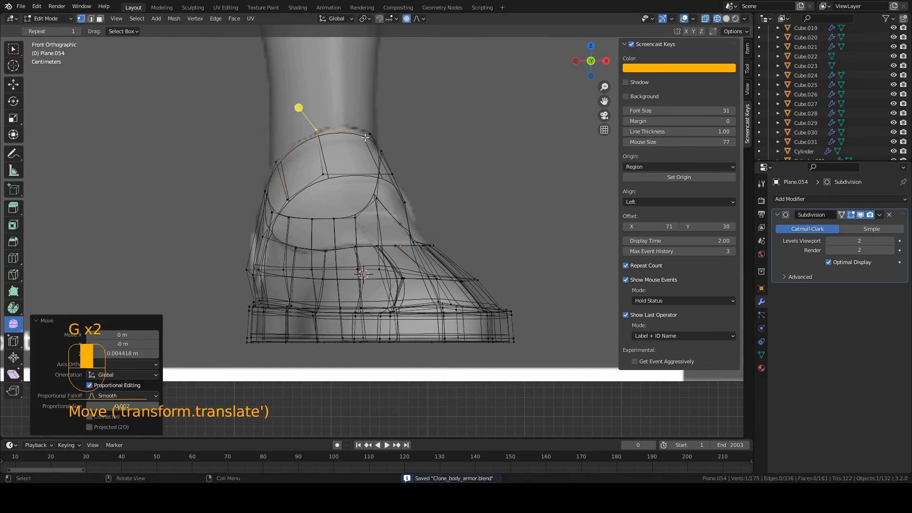
{"action": "left_click", "coordinate": [375, 134]}
{"action": "key", "text": "g"}
{"action": "left_click", "coordinate": [375, 131]}
- In the side view, move the two vertices on the strap's rear upper rim onto the reference ankle line
{"action": "key", "text": "KP_3"}
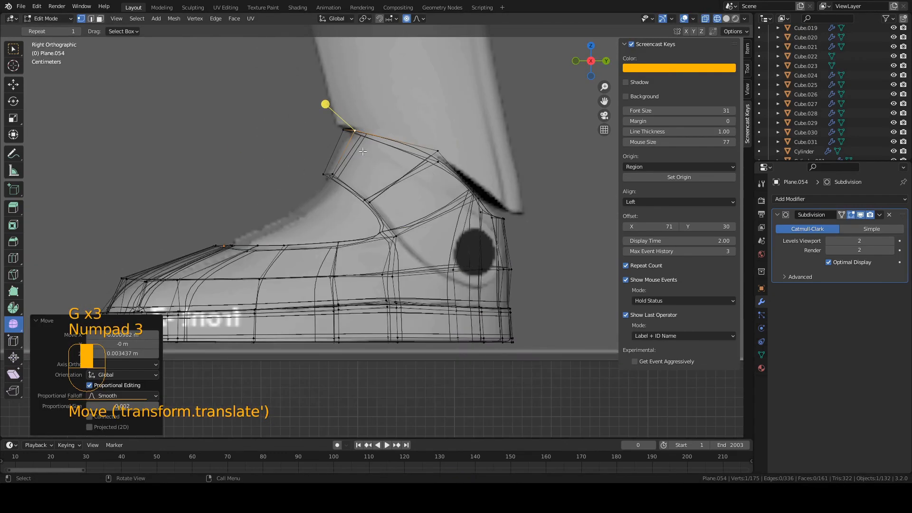
{"action": "left_click", "coordinate": [438, 152]}
{"action": "key", "text": "g"}
{"action": "left_click", "coordinate": [438, 155]}
{"action": "left_click", "coordinate": [442, 161]}
{"action": "key", "text": "g"}
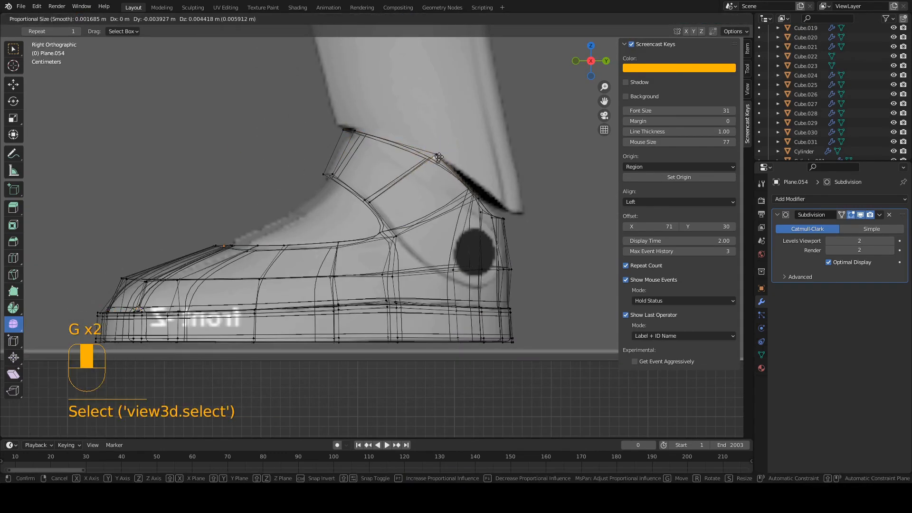
{"action": "left_click", "coordinate": [438, 157]}
- Move the rim vertex above the heel about 0.0054 m along Y and 0.0025 m along Z
{"action": "key", "text": "Tab"}
{"action": "key", "text": "Tab"}
{"action": "key", "text": "1"}
{"action": "left_click", "coordinate": [479, 215]}
{"action": "key", "text": "g"}
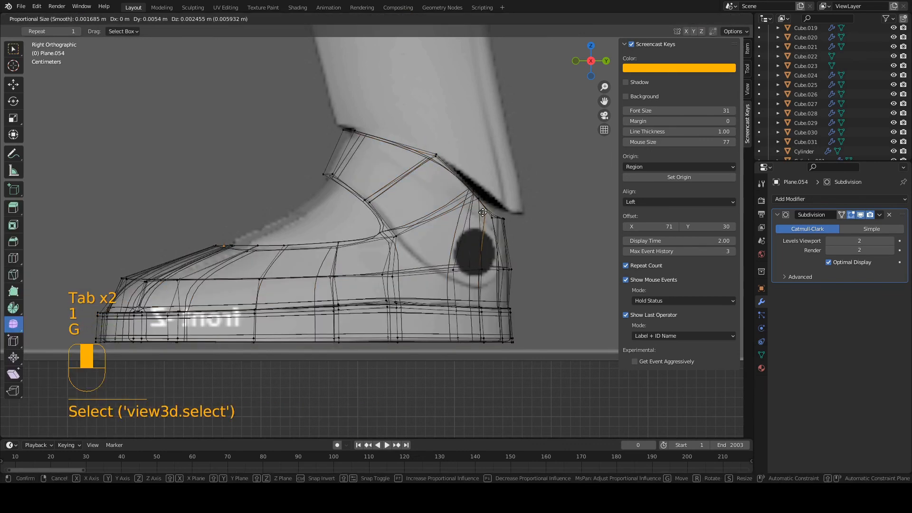
{"action": "left_click", "coordinate": [483, 212]}
{"action": "key", "text": "Tab"}
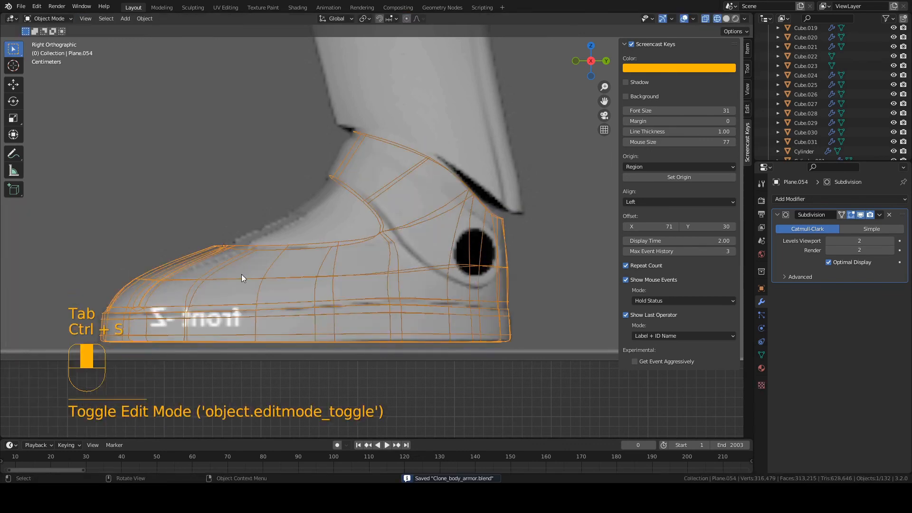
- In the front view, reposition the edge on the outer side of the ankle against the reference and save the file
{"action": "key", "text": "KP_1"}
{"action": "key", "text": "Tab"}
{"action": "left_click", "coordinate": [256, 222]}
{"action": "key", "text": "2"}
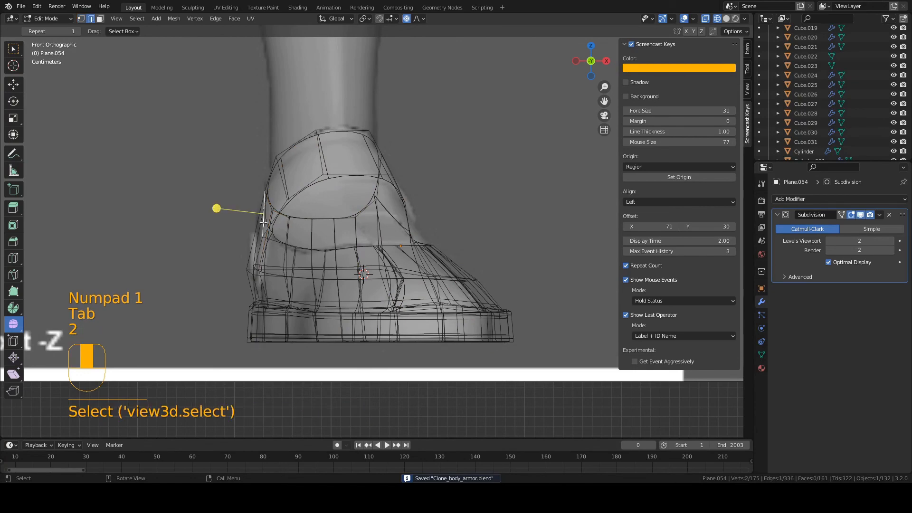
{"action": "key", "text": "g"}
{"action": "key", "text": "Tab"}
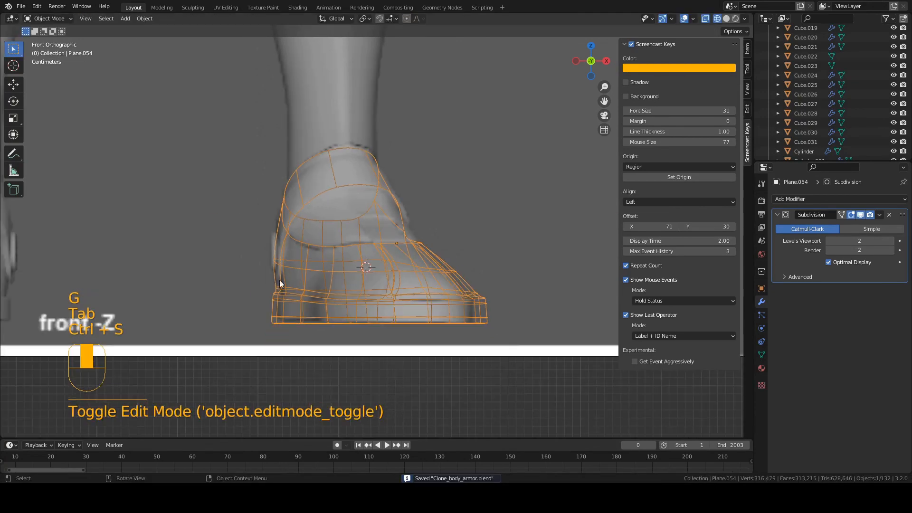
{"action": "key", "text": "Tab"}
{"action": "key", "text": "3"}
{"action": "left_click", "coordinate": [479, 309]}
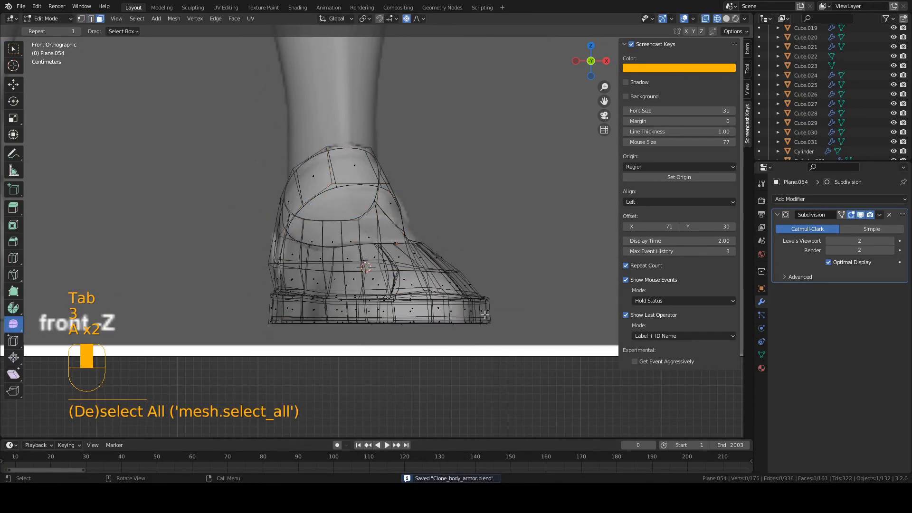
{"action": "key", "text": "Tab"}
- Scale the whole foot piece 0.946 along X and shift it along X to fit the front reference
{"action": "key", "text": "s"}
{"action": "key", "text": "x"}
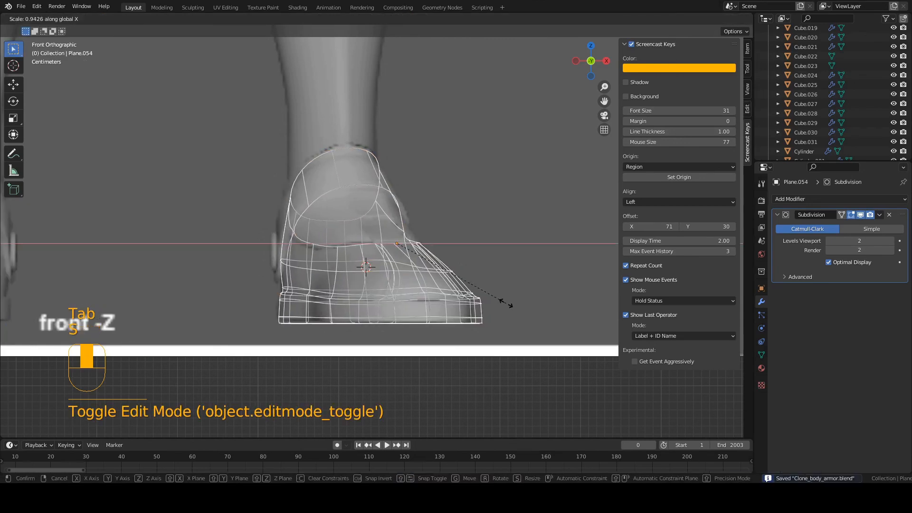
{"action": "left_click", "coordinate": [508, 306]}
{"action": "key", "text": "s"}
{"action": "key", "text": "g"}
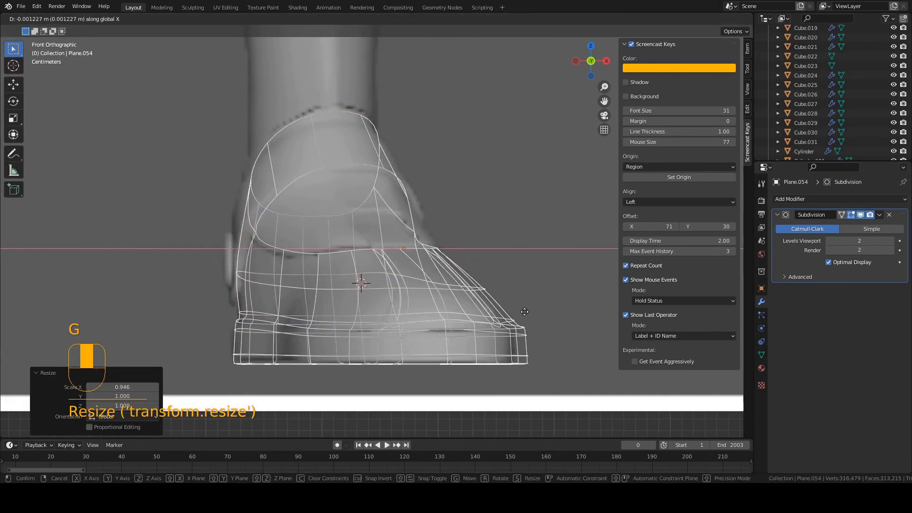
{"action": "left_click", "coordinate": [518, 308]}
- Narrow the foot piece a little more along X and move it 0.002455 m along X
{"action": "key", "text": "s"}
{"action": "key", "text": "g"}
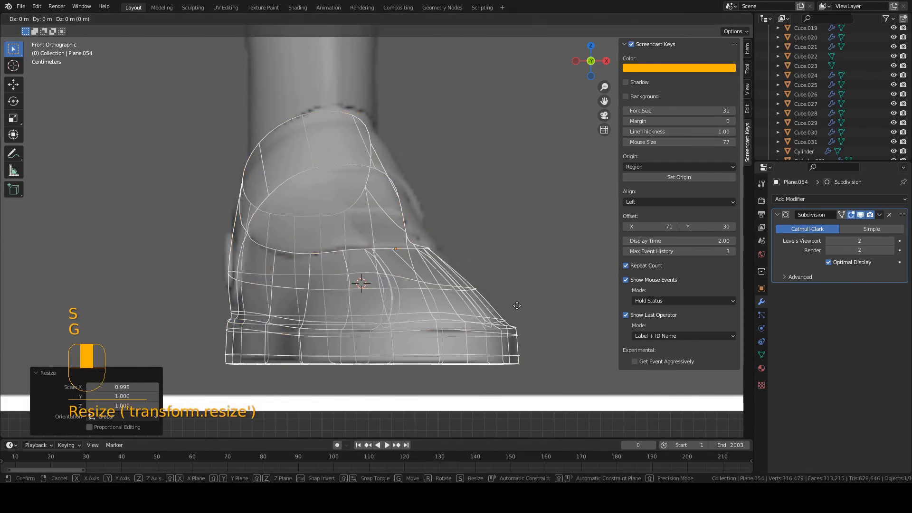
{"action": "left_click", "coordinate": [517, 306]}
{"action": "key", "text": "s"}
{"action": "key", "text": "x"}
{"action": "left_click", "coordinate": [512, 303]}
{"action": "key", "text": "g"}
{"action": "key", "text": "x"}
{"action": "left_click", "coordinate": [514, 304]}
- Widen the foot piece slightly along X, nudge it into place over the front reference and save the file
{"action": "key", "text": "s"}
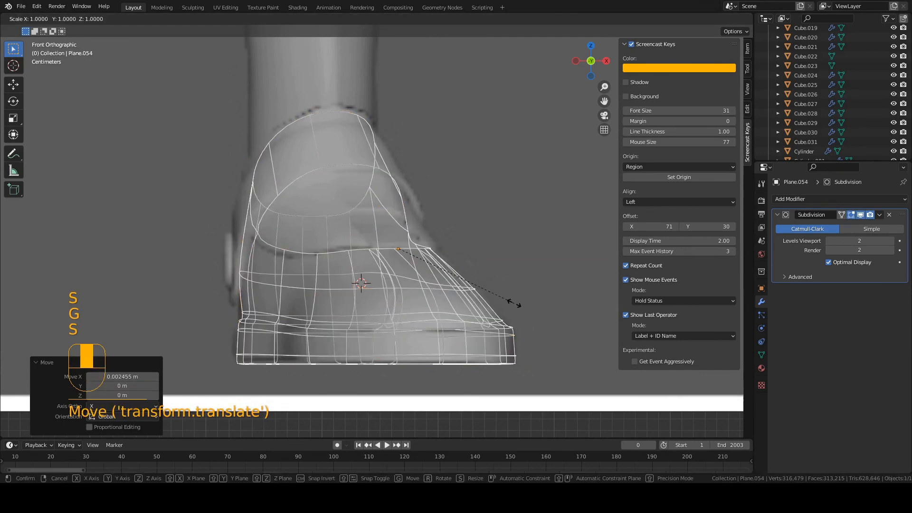
{"action": "key", "text": "x"}
{"action": "left_click", "coordinate": [519, 304]}
{"action": "key", "text": "g"}
{"action": "left_click", "coordinate": [517, 303]}
{"action": "key", "text": "s"}
{"action": "left_click", "coordinate": [517, 303]}
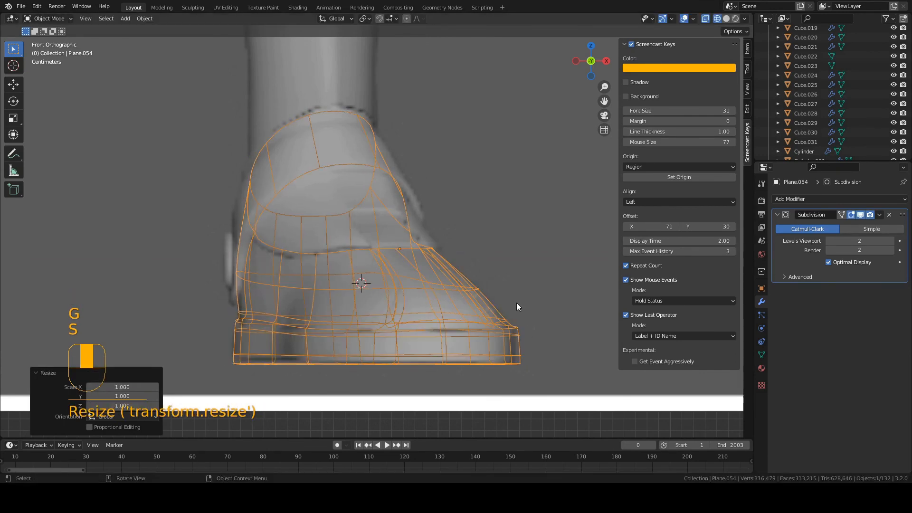
{"action": "key", "text": "ctrl+s"}
{"action": "key", "text": "Tab"}
{"action": "key", "text": "Tab"}
{"action": "key", "text": "ctrl+s"}
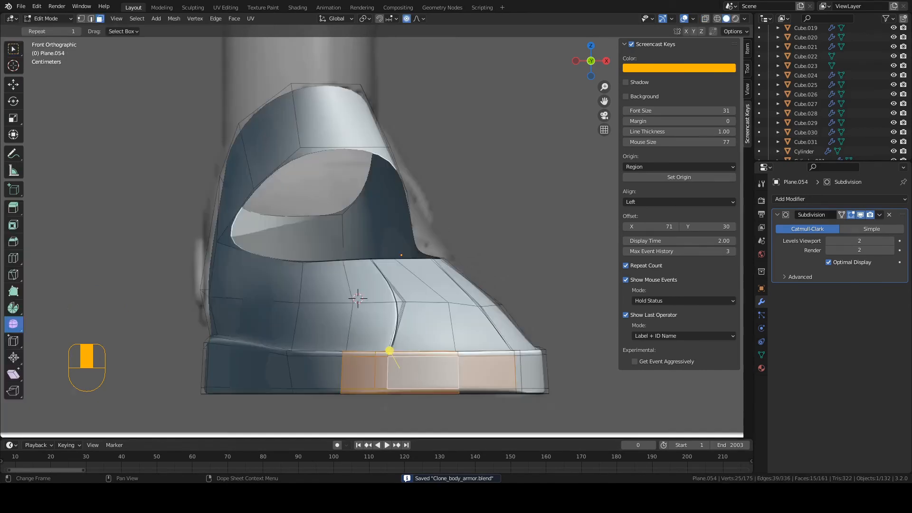
{"action": "key", "text": "Tab"}
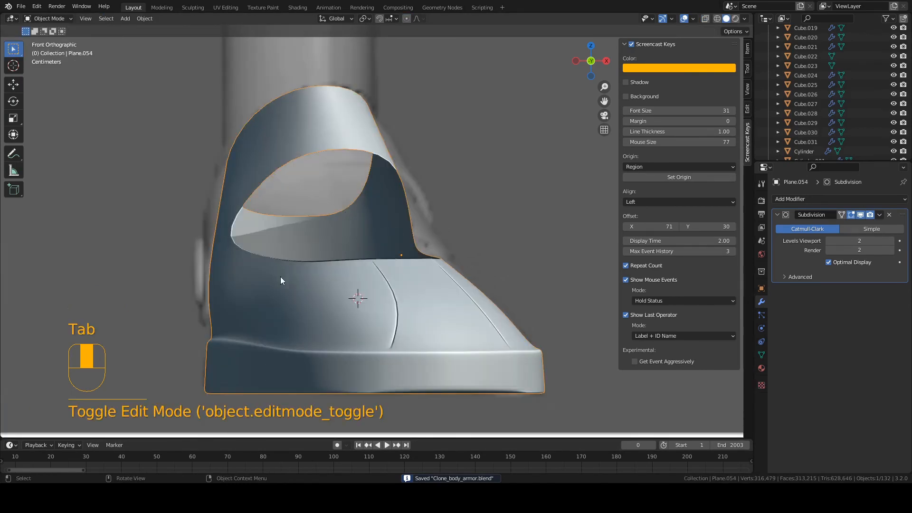
- Move the edge at the outer lower corner of the instep opening -0.002046 m along both X and Z
{"action": "key", "text": "2"}
{"action": "key", "text": "Tab"}
{"action": "key", "text": "2"}
{"action": "left_click", "coordinate": [262, 260]}
{"action": "key", "text": "g"}
{"action": "left_click", "coordinate": [259, 263]}
- In the side view, move the vertex at the instep opening's lower rear corner about 0.017 m along Y toward the heel
{"action": "key", "text": "z"}
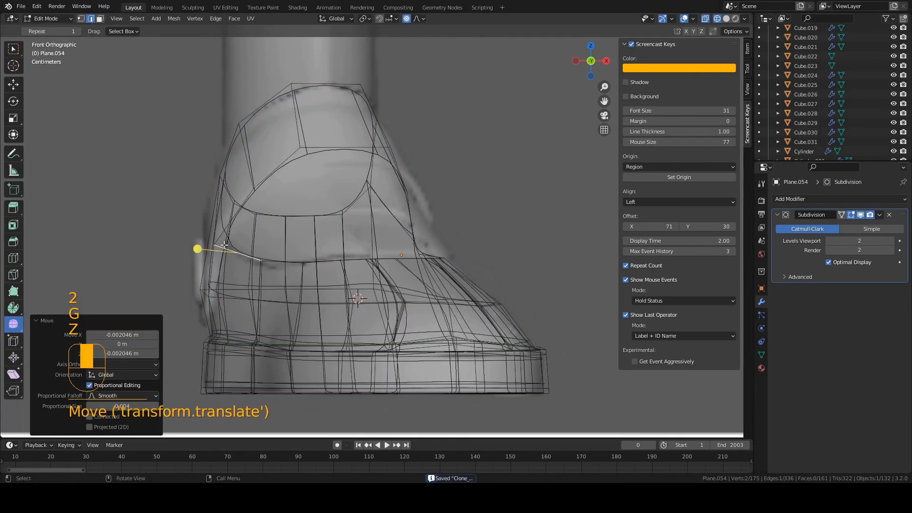
{"action": "key", "text": "1"}
{"action": "key", "text": "KP_3"}
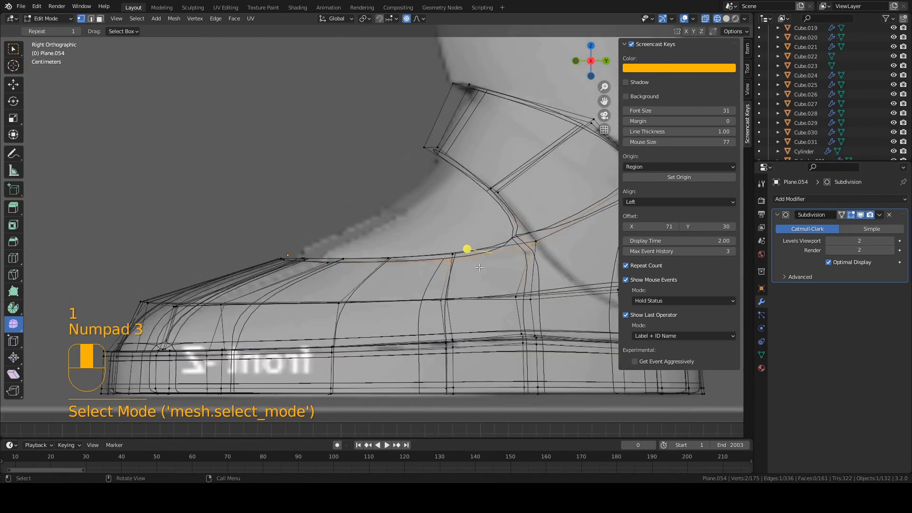
{"action": "middle_click_drag", "start_coordinate": [479, 268], "coordinate": [275, 283], "text": "shift"}
{"action": "key", "text": "1"}
{"action": "key", "text": "a"}
{"action": "key", "text": "a"}
{"action": "key", "text": "c"}
{"action": "left_click", "coordinate": [316, 245]}
{"action": "right_click", "coordinate": [317, 245]}
{"action": "key", "text": "g"}
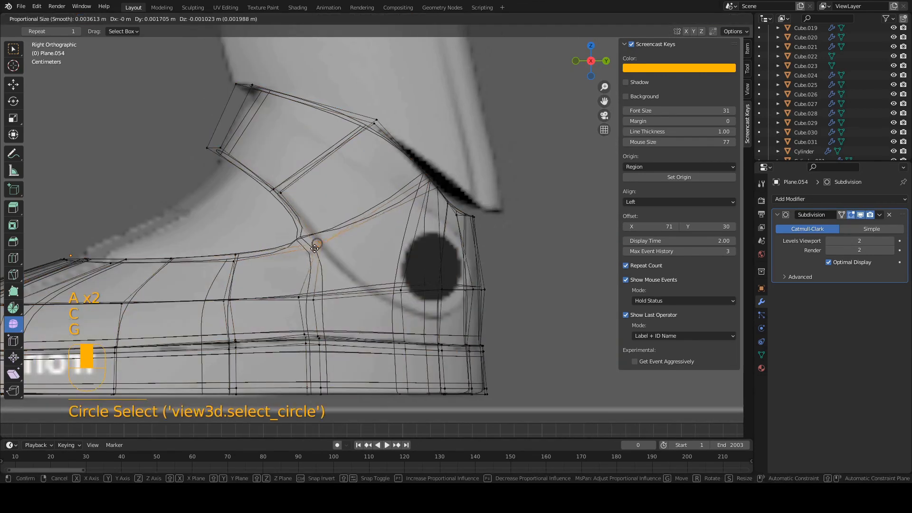
{"action": "left_click", "coordinate": [339, 249]}
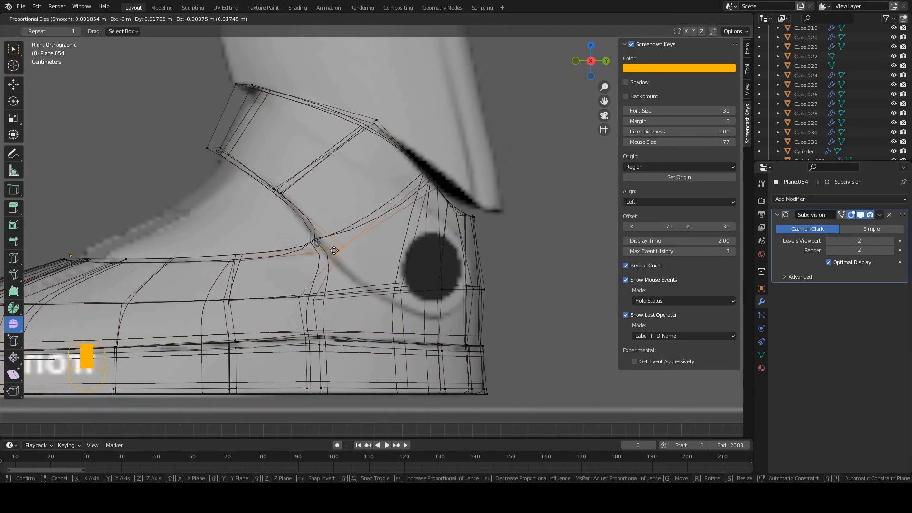
- Move the vertex directly below that corner toward the heel to straighten the edge flow and save the file
{"action": "key", "text": "Tab"}
{"action": "key", "text": "Tab"}
{"action": "left_click", "coordinate": [303, 298]}
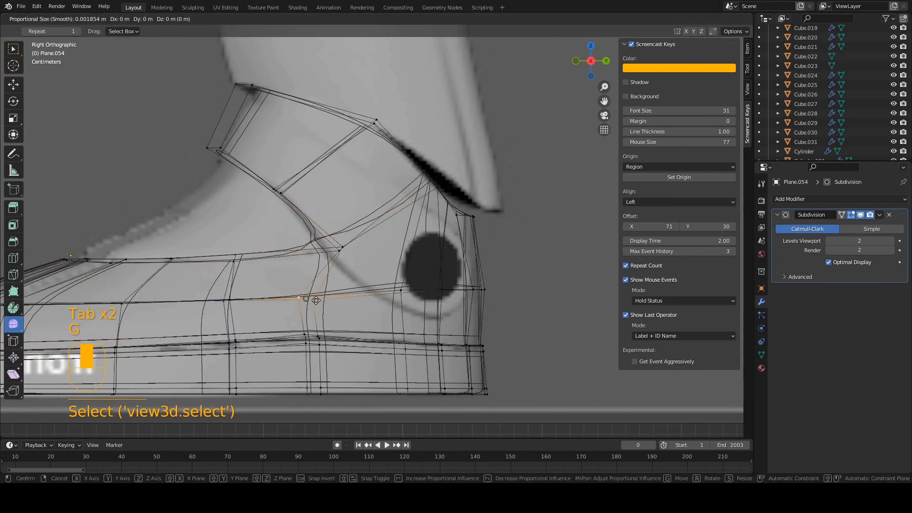
{"action": "left_click", "coordinate": [331, 299]}
{"action": "key", "text": "Tab"}
{"action": "key", "text": "ctrl+s"}
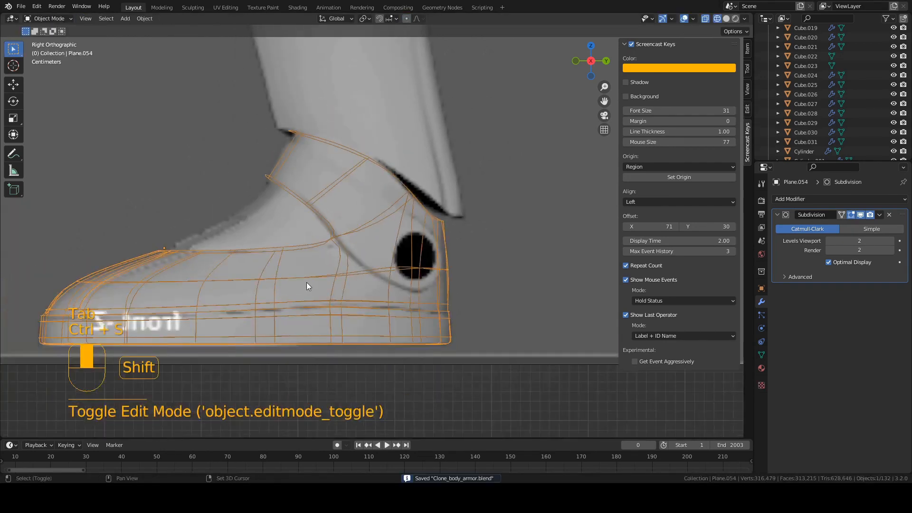
- In solid shading, adjust a vertex along the side of the instep opening from above and save the file
{"action": "key", "text": "z"}
{"action": "left_click", "coordinate": [395, 267]}
{"action": "mouse_move", "coordinate": [303, 254]}
{"action": "middle_mouse_down"}
{"action": "mouse_move", "coordinate": [401, 272]}
{"action": "mouse_move", "coordinate": [410, 284]}
{"action": "middle_mouse_up"}
{"action": "key", "text": "Tab"}
{"action": "key", "text": "1"}
{"action": "middle_click_drag", "start_coordinate": [408, 250], "coordinate": [386, 304]}
{"action": "left_click", "coordinate": [408, 257]}
{"action": "key", "text": "g"}
{"action": "left_click", "coordinate": [405, 274]}
{"action": "key", "text": "Tab"}
{"action": "key", "text": "ctrl+s"}
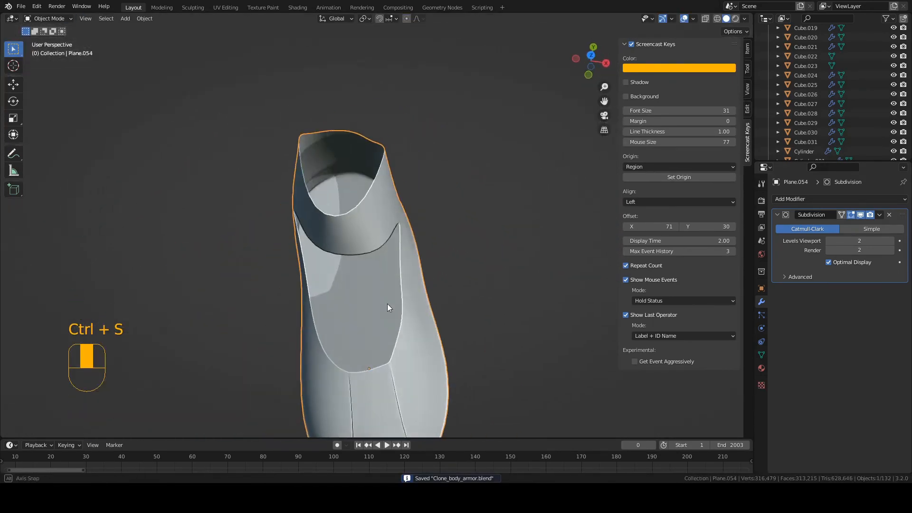
- Move a vertex at the side of the ankle strap downward to smooth its shape and save the file
{"action": "key", "text": "Tab"}
{"action": "middle_click_drag", "start_coordinate": [387, 190], "coordinate": [407, 174]}
{"action": "left_click", "coordinate": [384, 186]}
{"action": "key", "text": "g"}
{"action": "left_click", "coordinate": [388, 224]}
{"action": "left_click", "coordinate": [285, 164]}
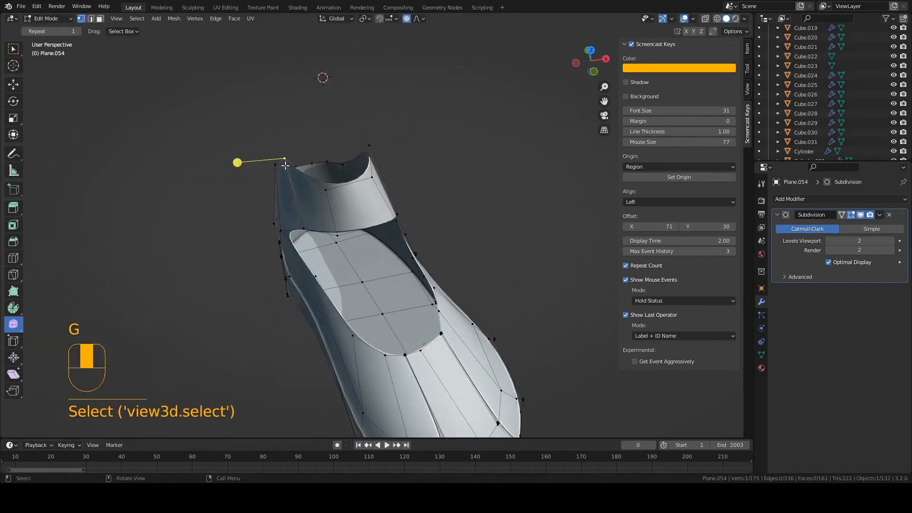
{"action": "middle_click_drag", "start_coordinate": [285, 165], "coordinate": [285, 332]}
{"action": "key", "text": "Tab"}
{"action": "key", "text": "ctrl+s"}
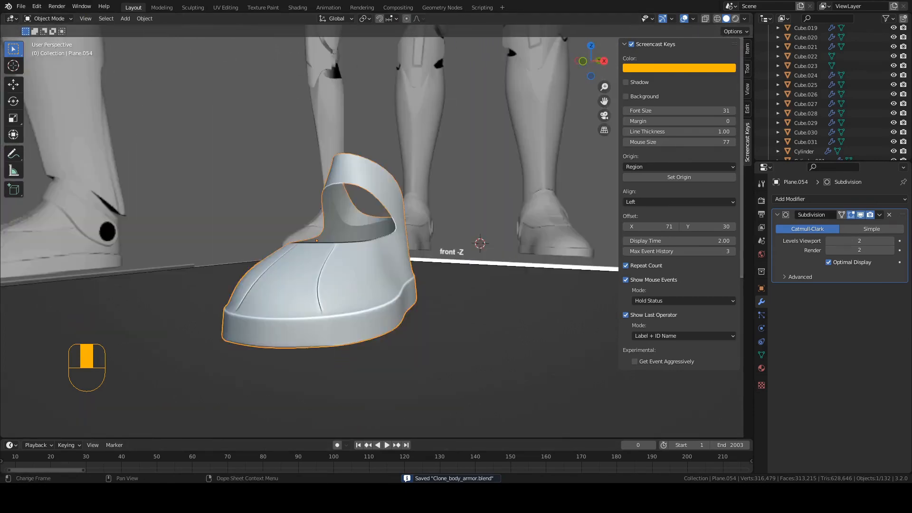
{"action": "middle_click_drag", "start_coordinate": [314, 361], "coordinate": [325, 309]}
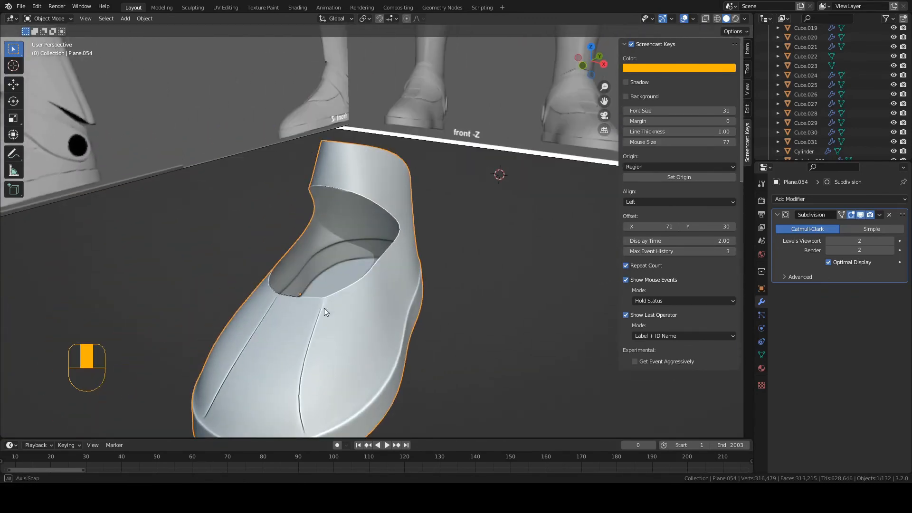
{"action": "middle_click_drag", "start_coordinate": [303, 279], "coordinate": [317, 232]}
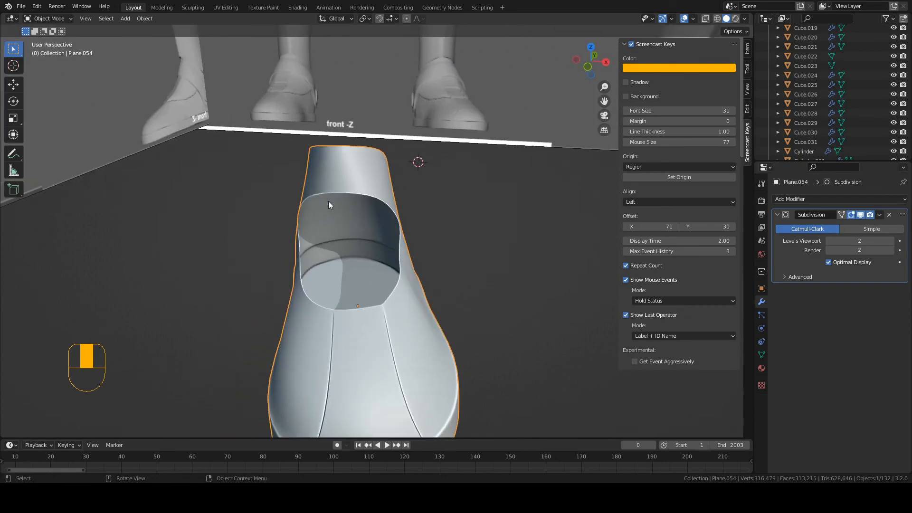
{"action": "middle_click_drag", "start_coordinate": [342, 304], "coordinate": [243, 240]}
{"action": "middle_click_drag", "start_coordinate": [175, 180], "coordinate": [303, 329]}
{"action": "middle_click_drag", "start_coordinate": [303, 412], "coordinate": [310, 394]}
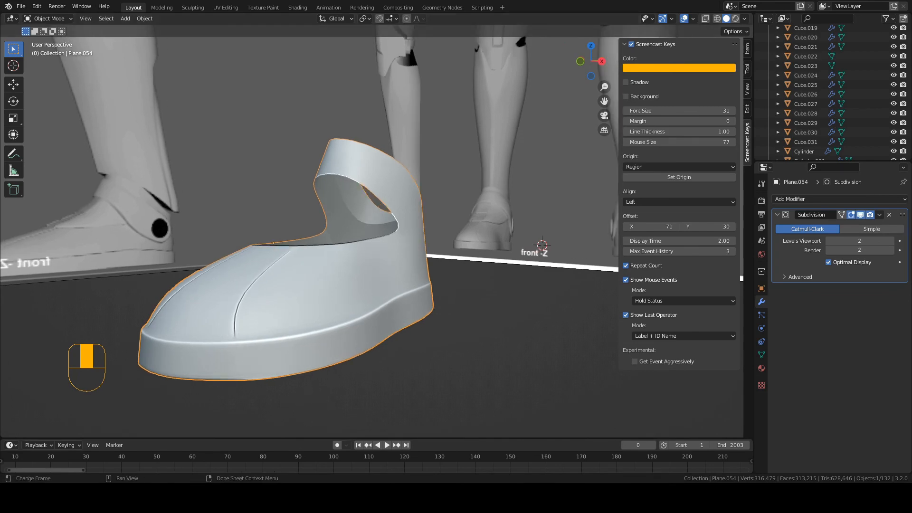